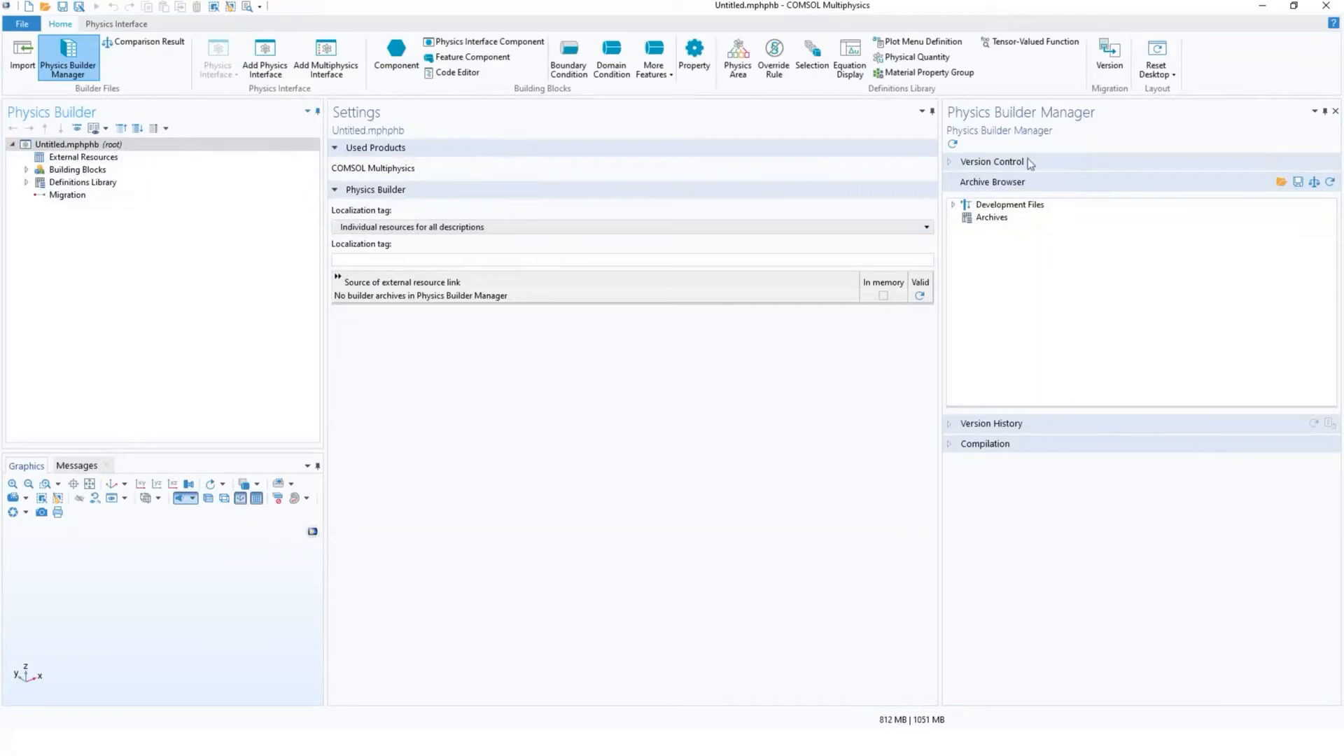
Step: Make the Graphics window taller and widen the Physics Builder tree column
{"action": "left_click", "coordinate": [954, 205]}
{"action": "left_click", "coordinate": [954, 205]}
{"action": "left_click_drag", "start_coordinate": [212, 448], "coordinate": [216, 397]}
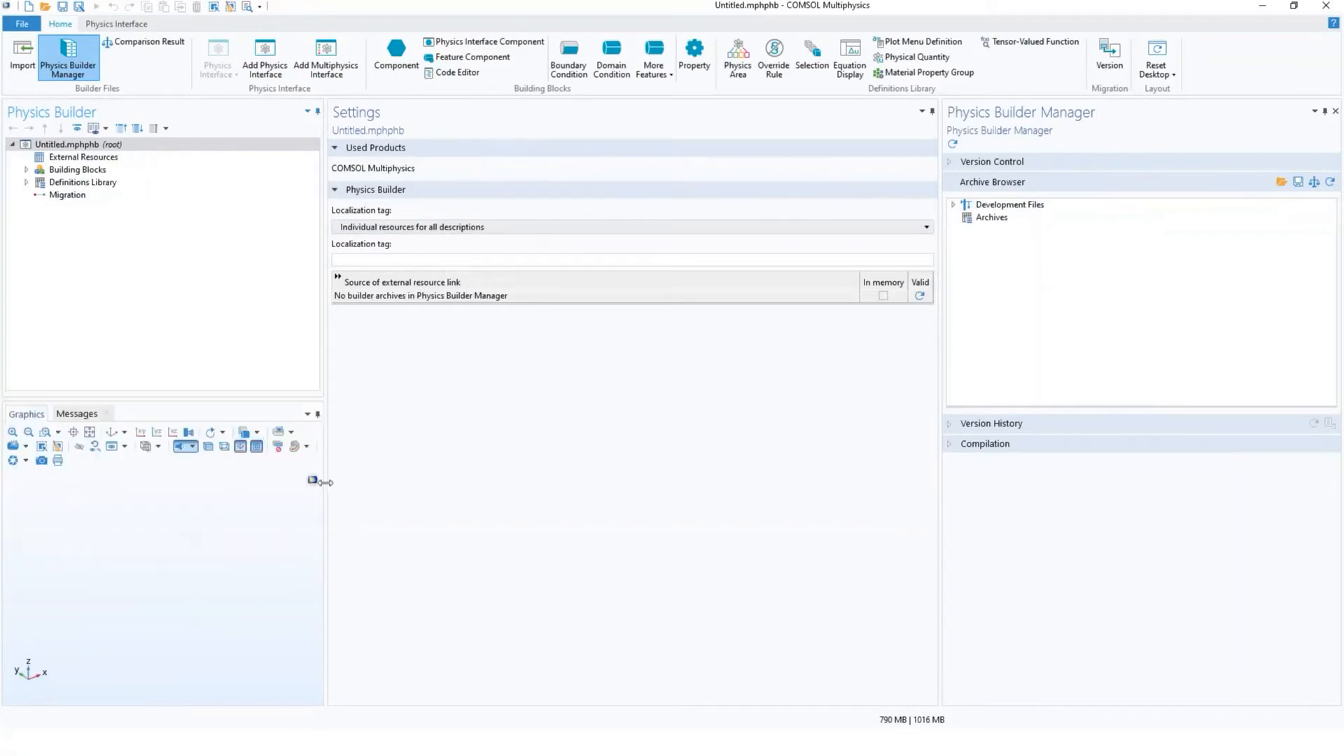
{"action": "left_click_drag", "start_coordinate": [324, 484], "coordinate": [371, 483]}
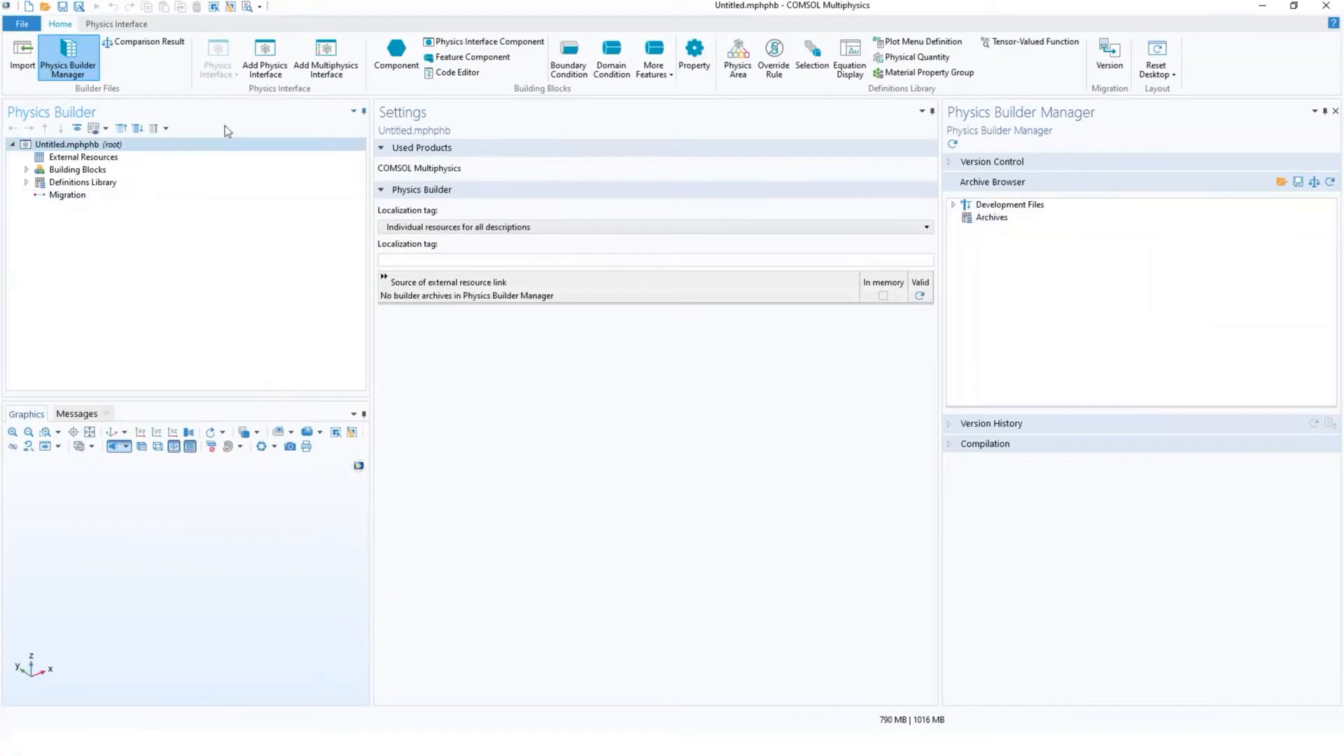
Step: Add a physics interface with the description Heat Transfer Masterclass and rename its tree node from that description
{"action": "left_click", "coordinate": [263, 70]}
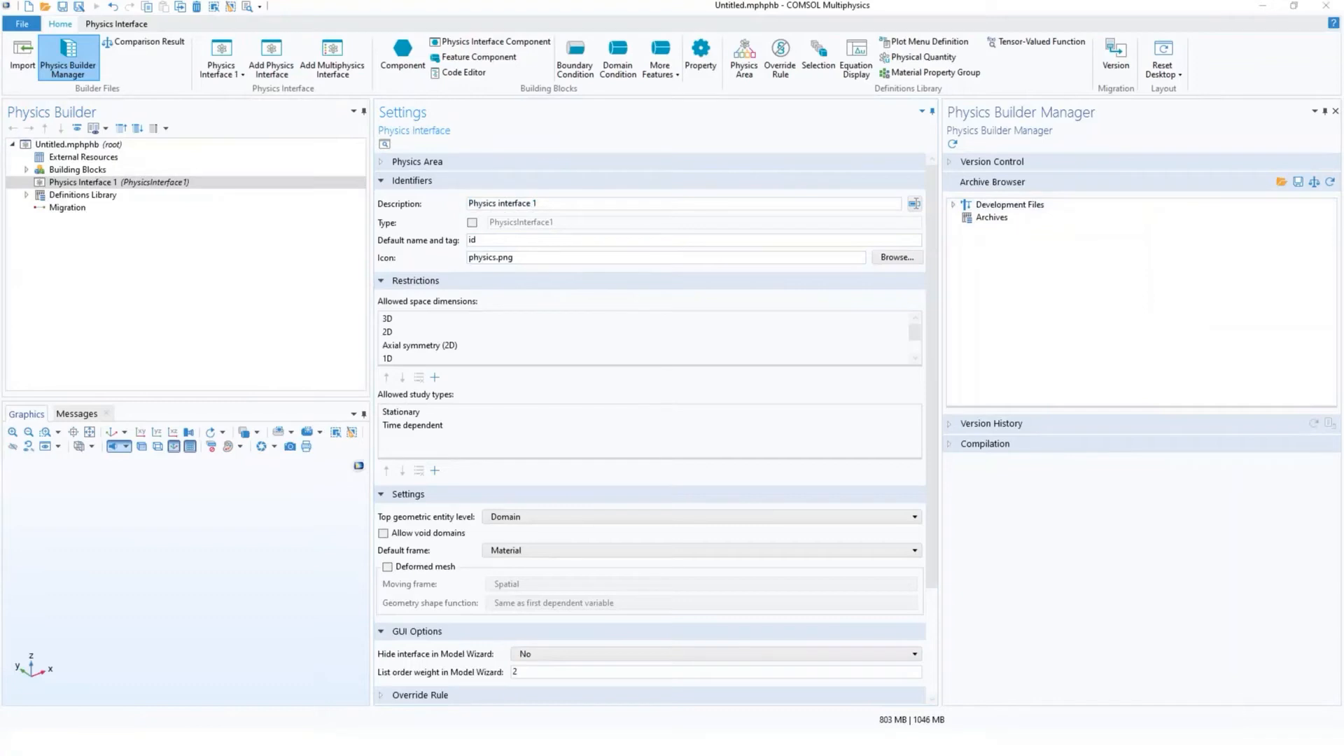
{"action": "left_click_drag", "start_coordinate": [560, 204], "coordinate": [437, 205]}
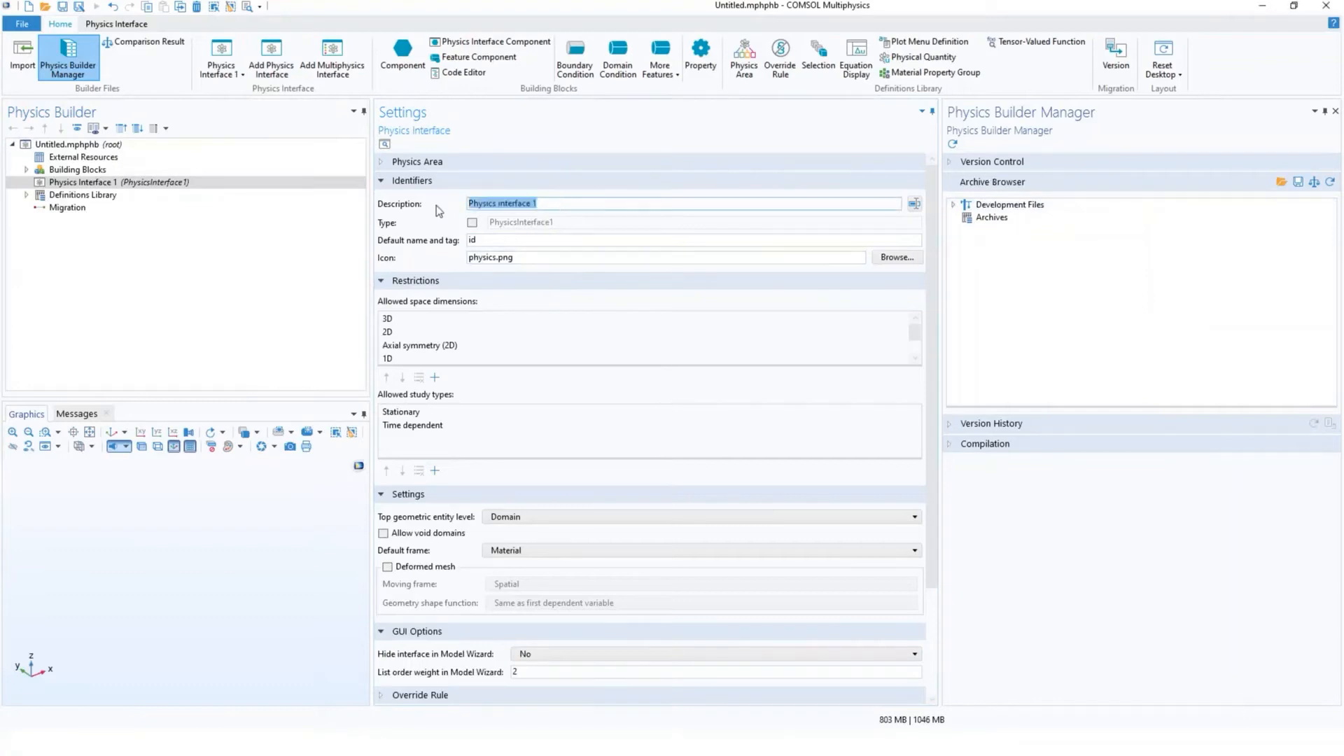
{"action": "type", "text": "Heat Transfer Masterclass"}
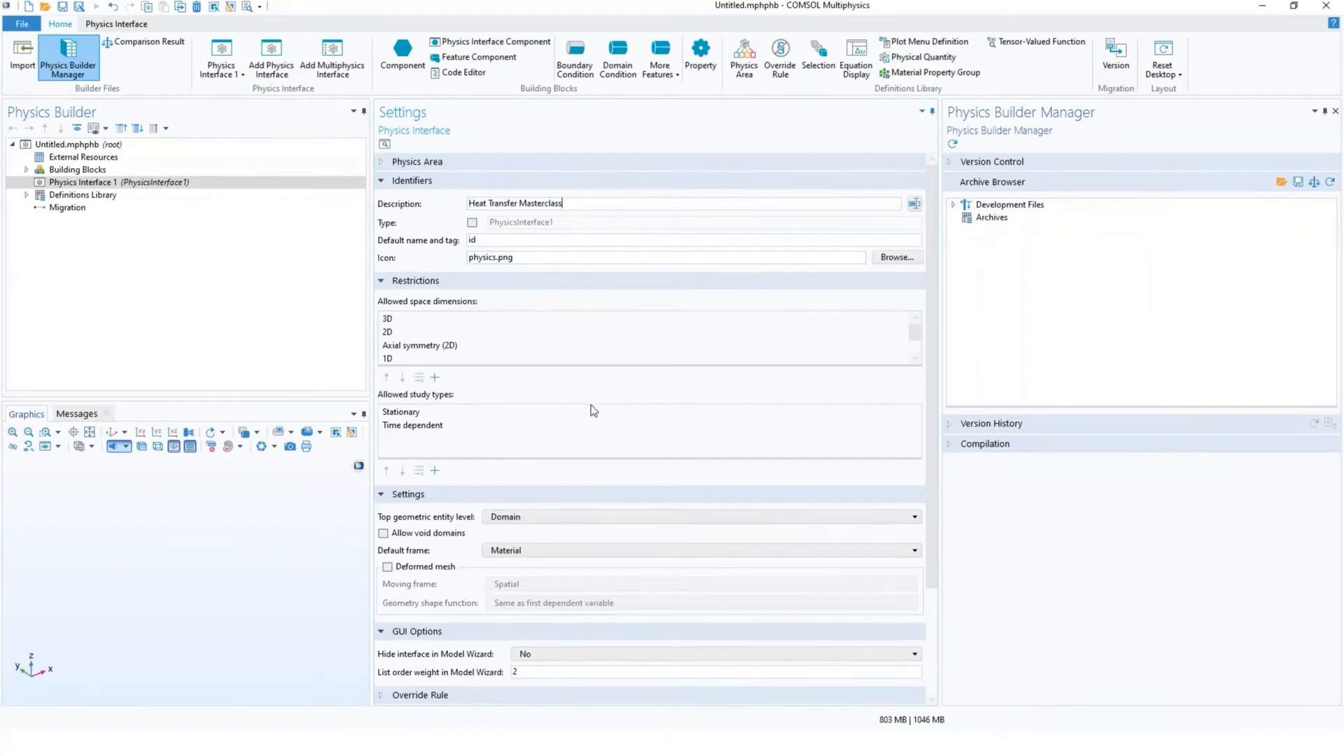
{"action": "left_click", "coordinate": [914, 204]}
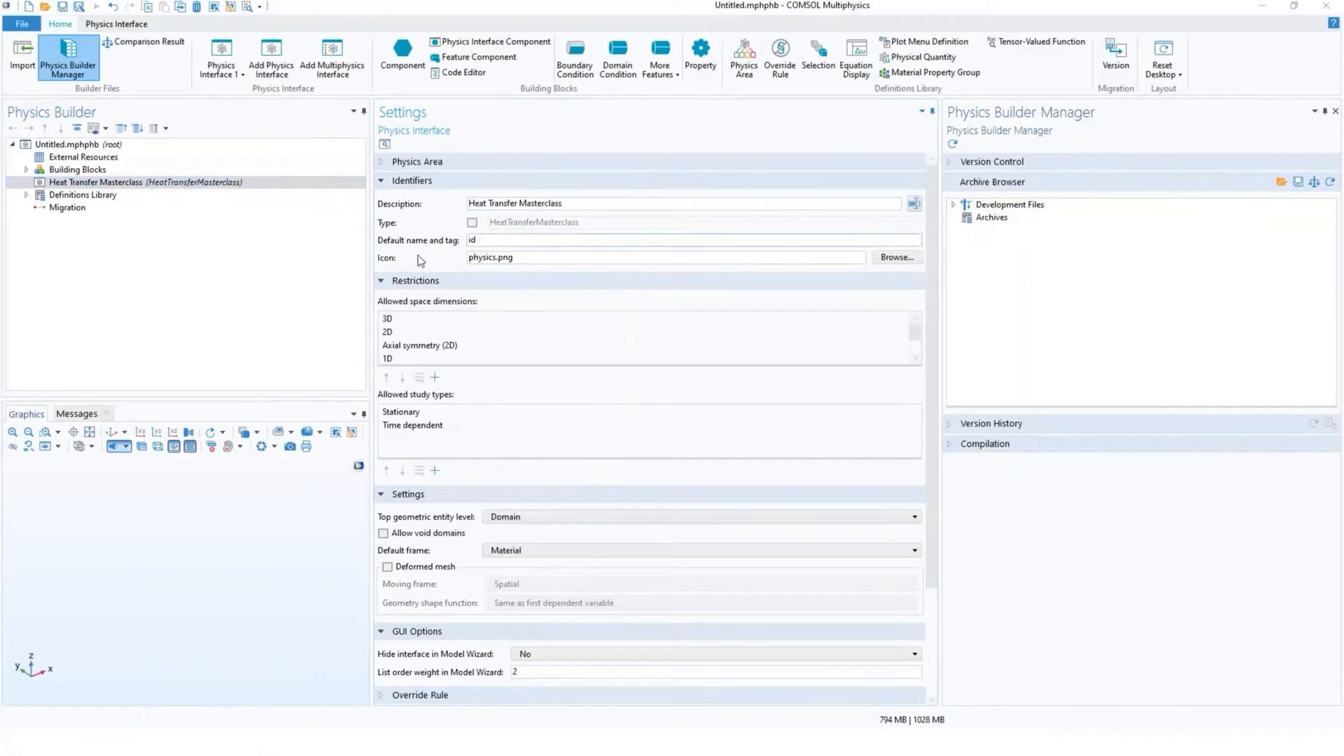
Step: Set the physics interface's default name and tag to myhtmasterclass
{"action": "double_click", "coordinate": [472, 241]}
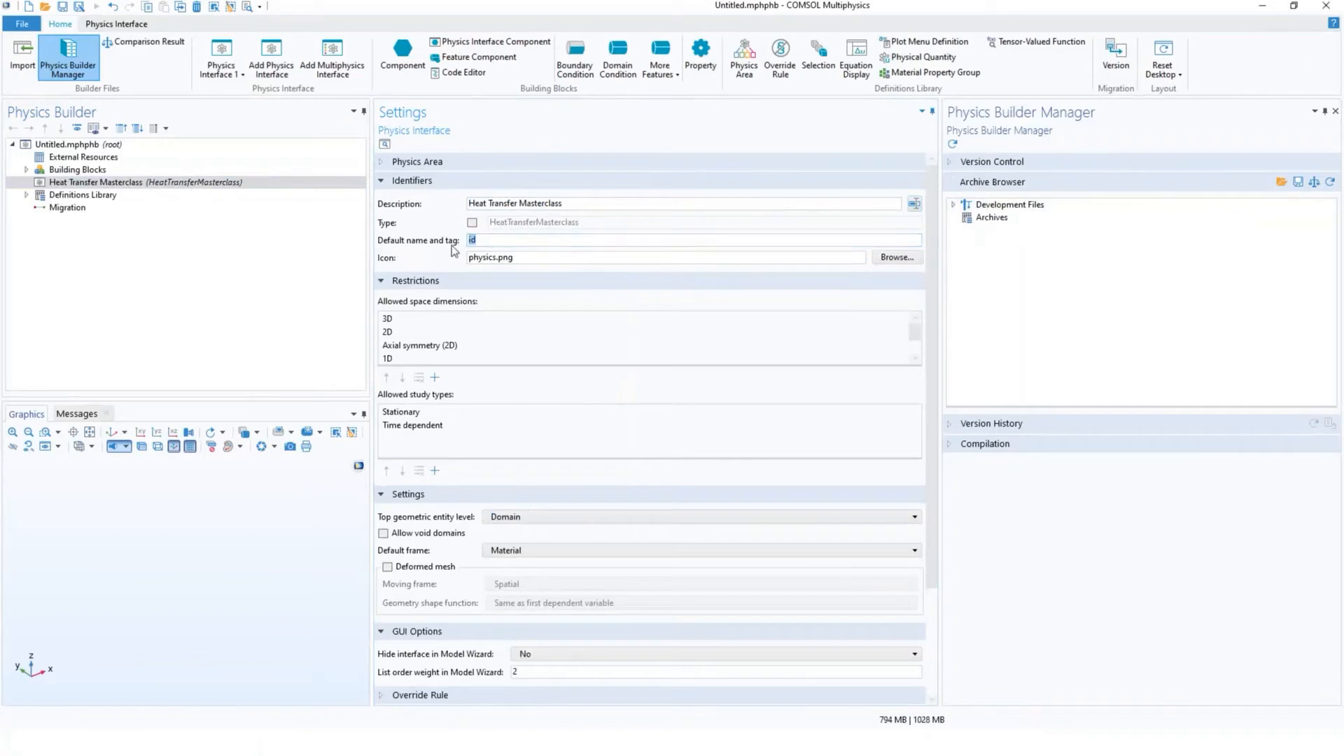
{"action": "type", "text": "myhtmasterclass"}
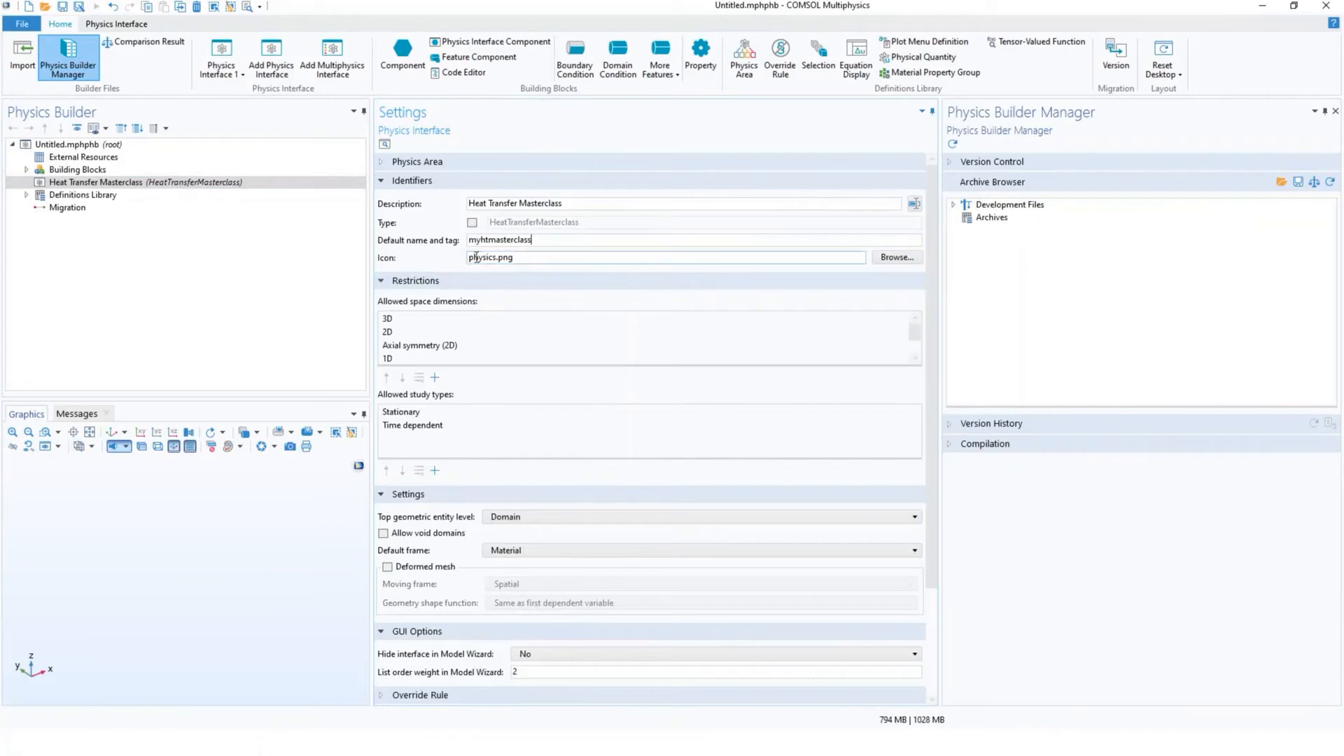
{"action": "left_click", "coordinate": [536, 260]}
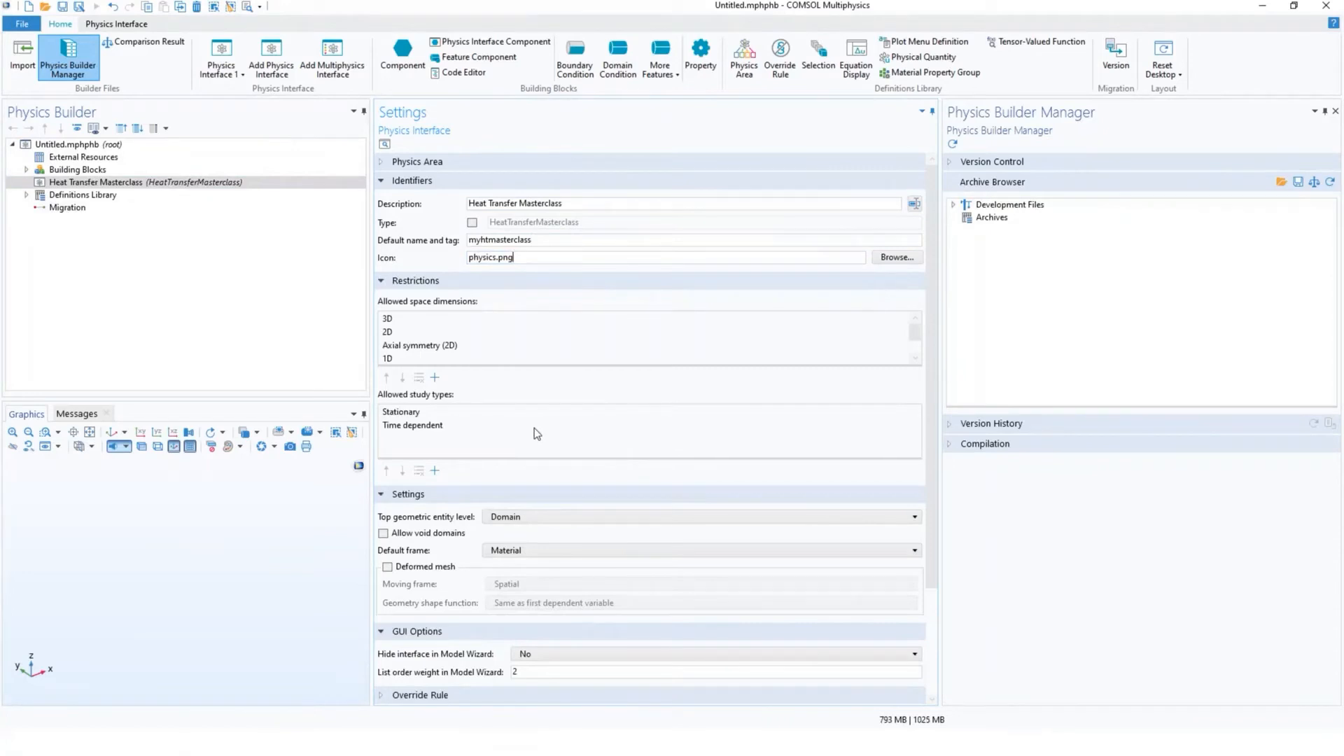
Step: Assign Heat Transfer as the parent physics area of the Heat Transfer Masterclass interface
{"action": "left_click", "coordinate": [381, 163]}
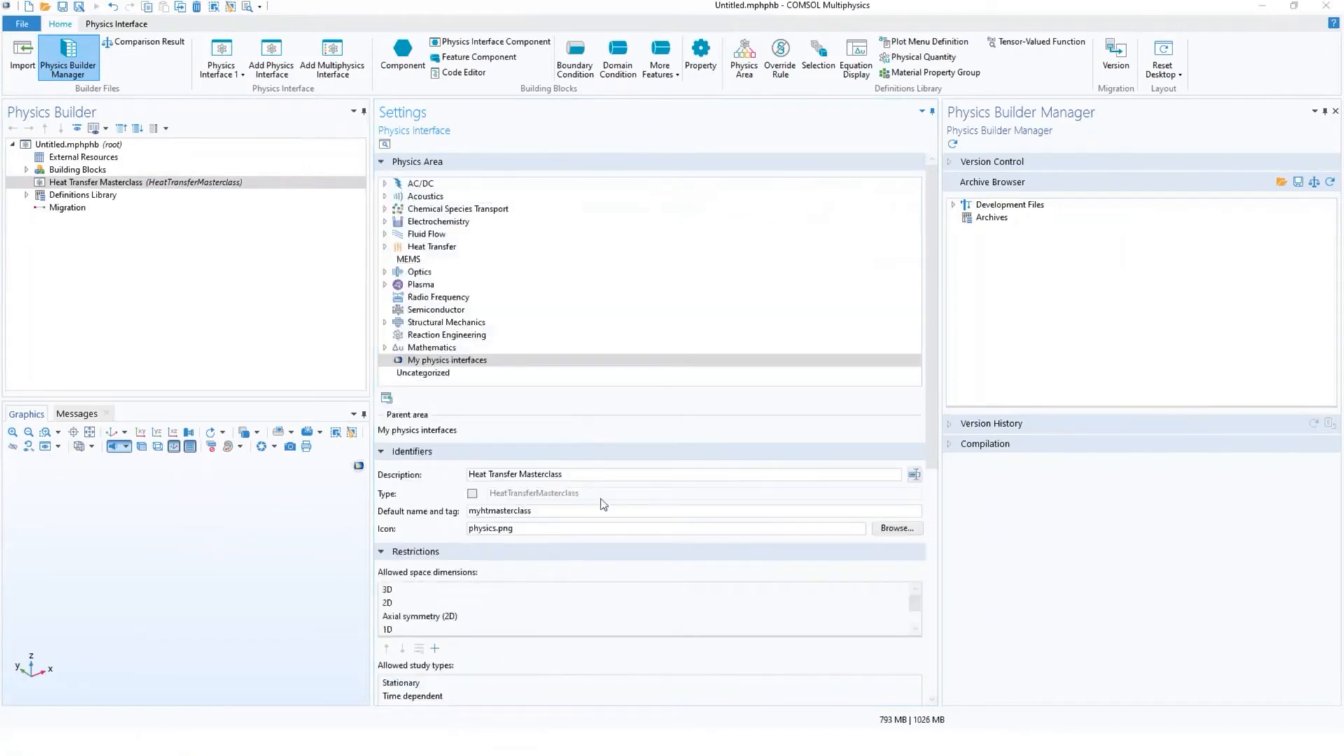
{"action": "left_click", "coordinate": [565, 474]}
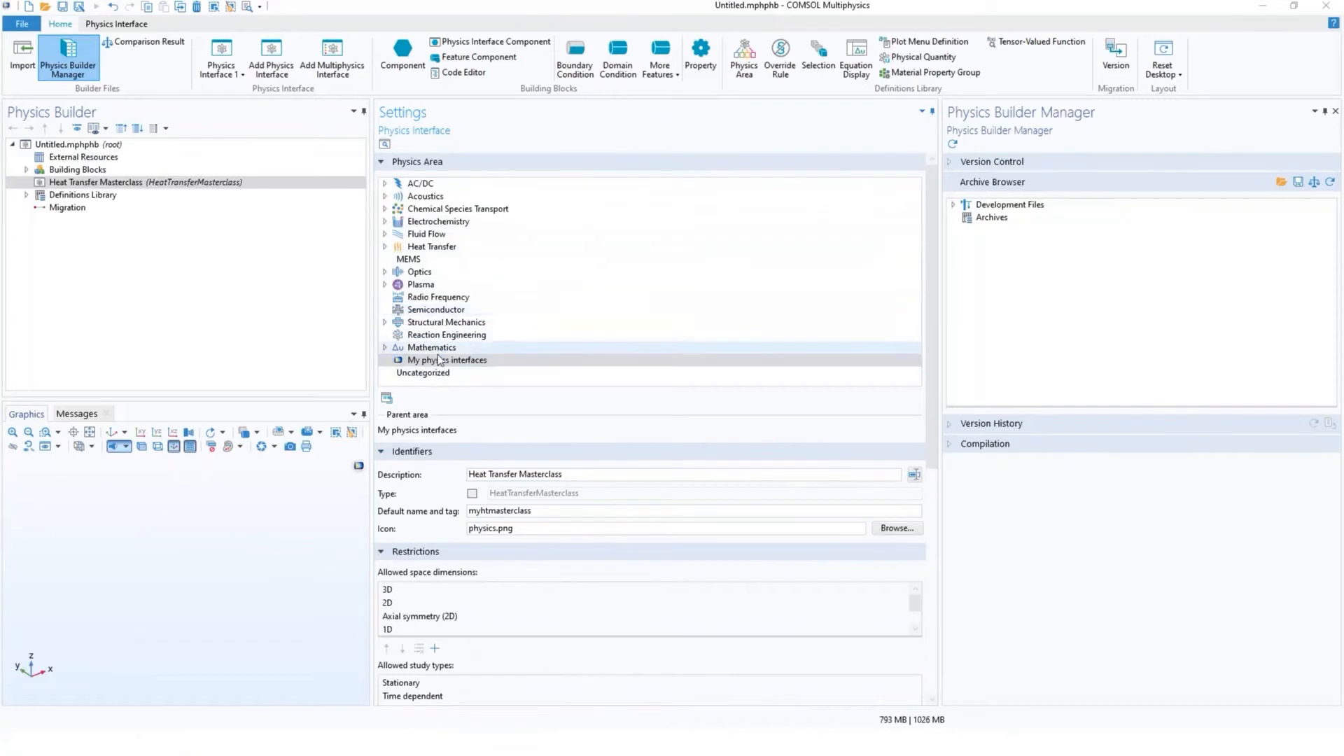
{"action": "left_click", "coordinate": [385, 248]}
{"action": "left_click", "coordinate": [429, 251]}
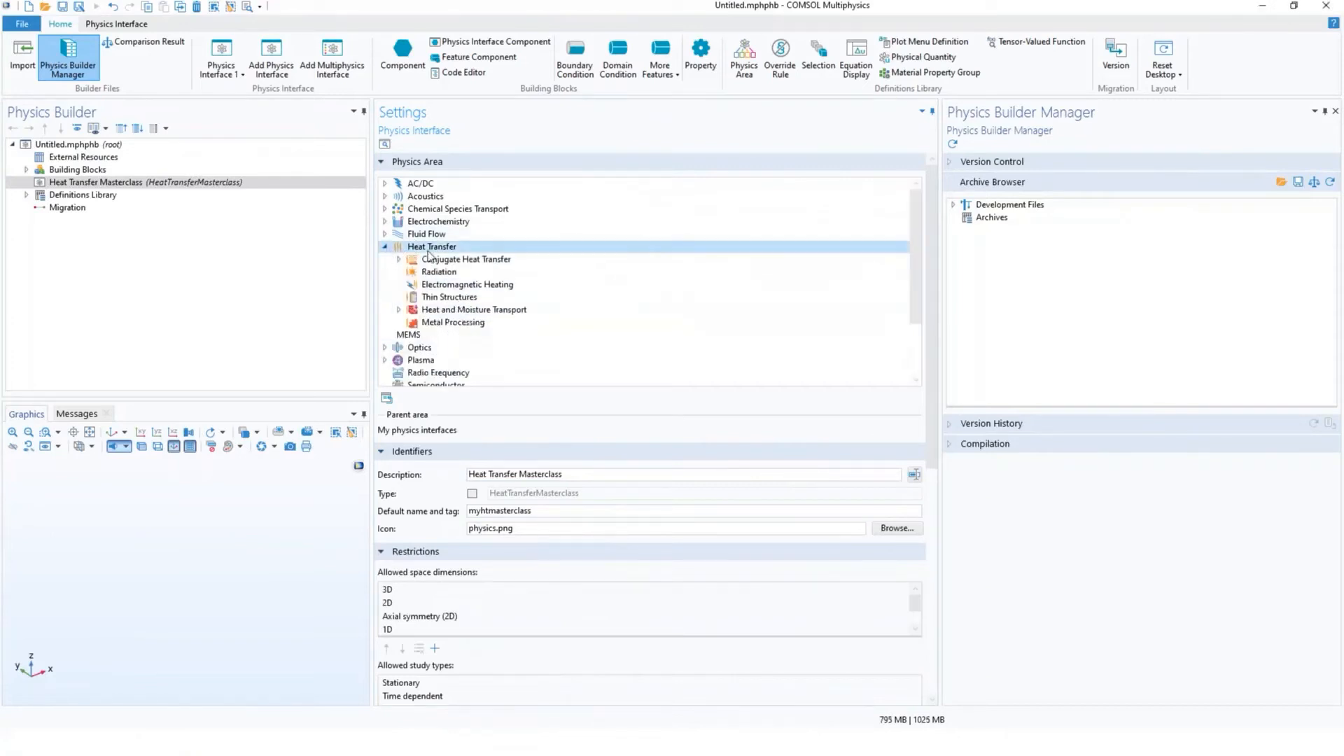
{"action": "left_click", "coordinate": [388, 399]}
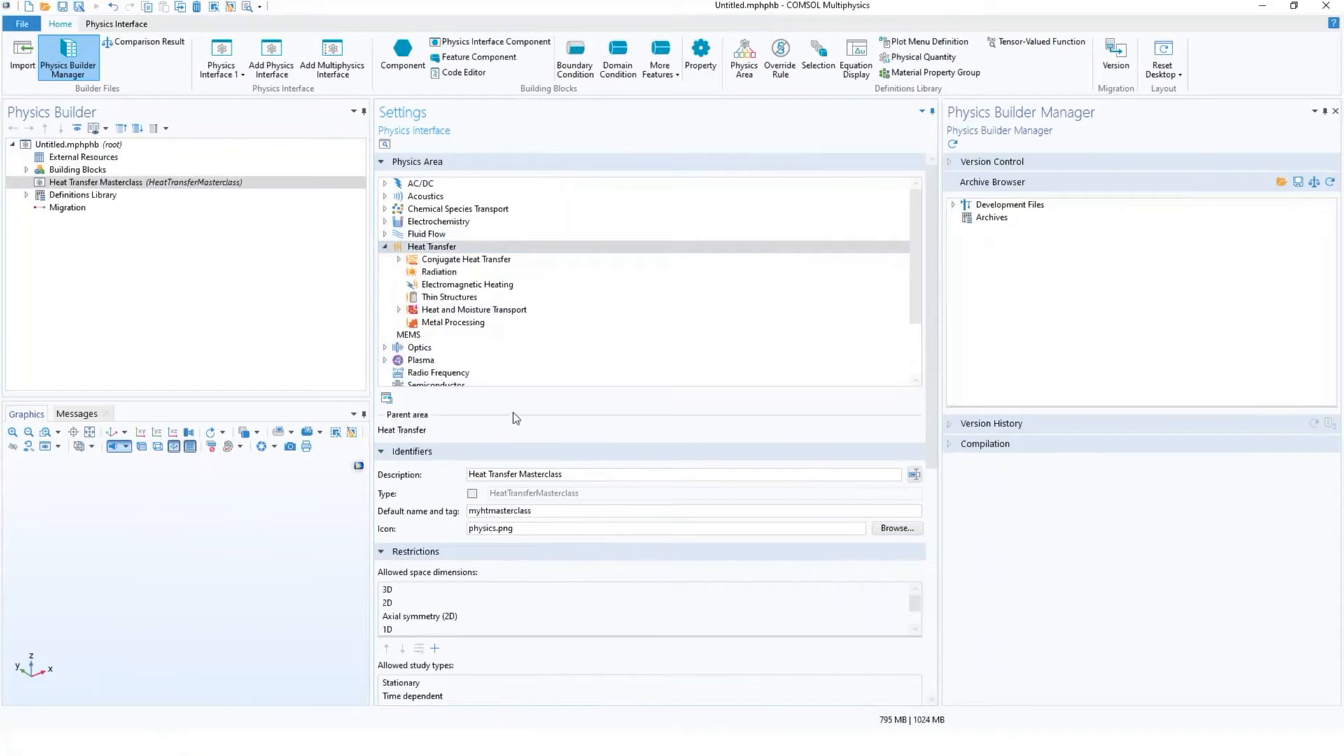
Step: Remove 3D from the interface's allowed space dimensions
{"action": "scroll", "coordinate": [514, 413], "scroll_direction": "down", "scroll_amount": 3}
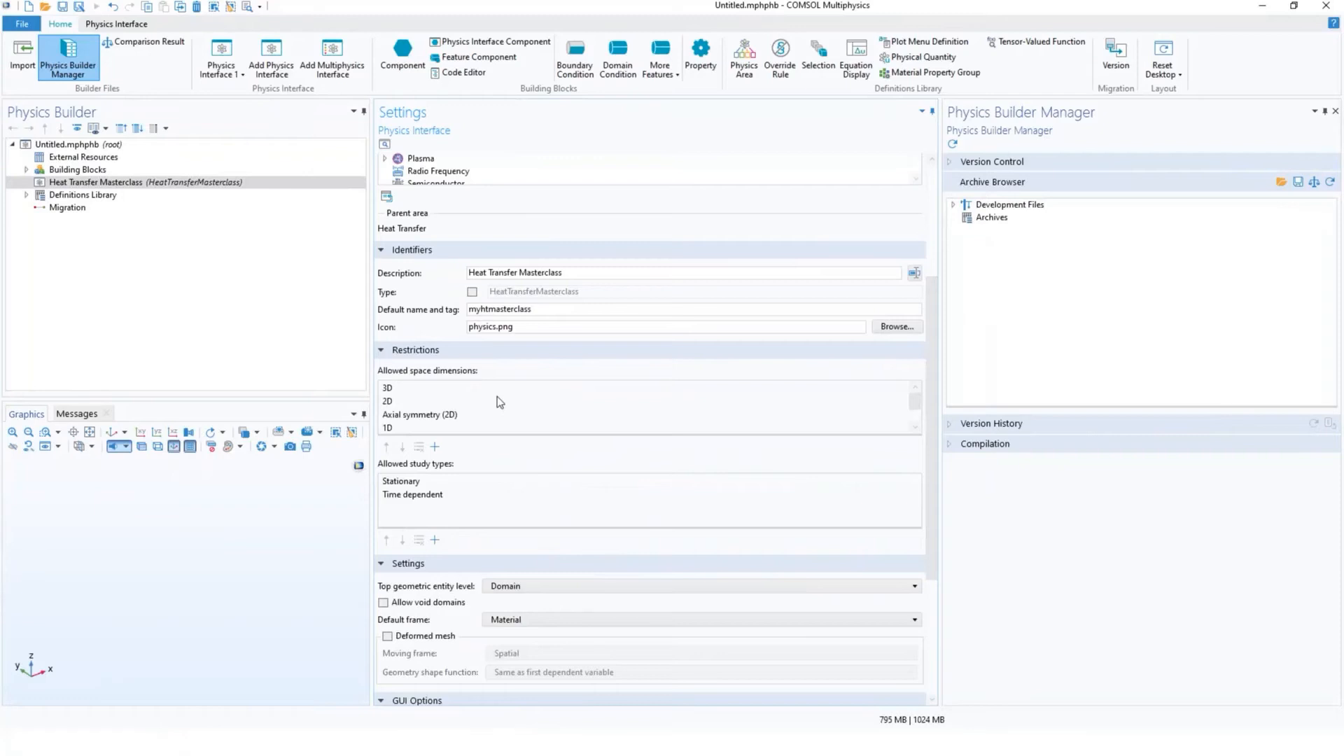
{"action": "scroll", "coordinate": [442, 415], "scroll_direction": "down", "scroll_amount": 1}
{"action": "scroll", "coordinate": [447, 416], "scroll_direction": "up", "scroll_amount": 1}
{"action": "left_click", "coordinate": [387, 389]}
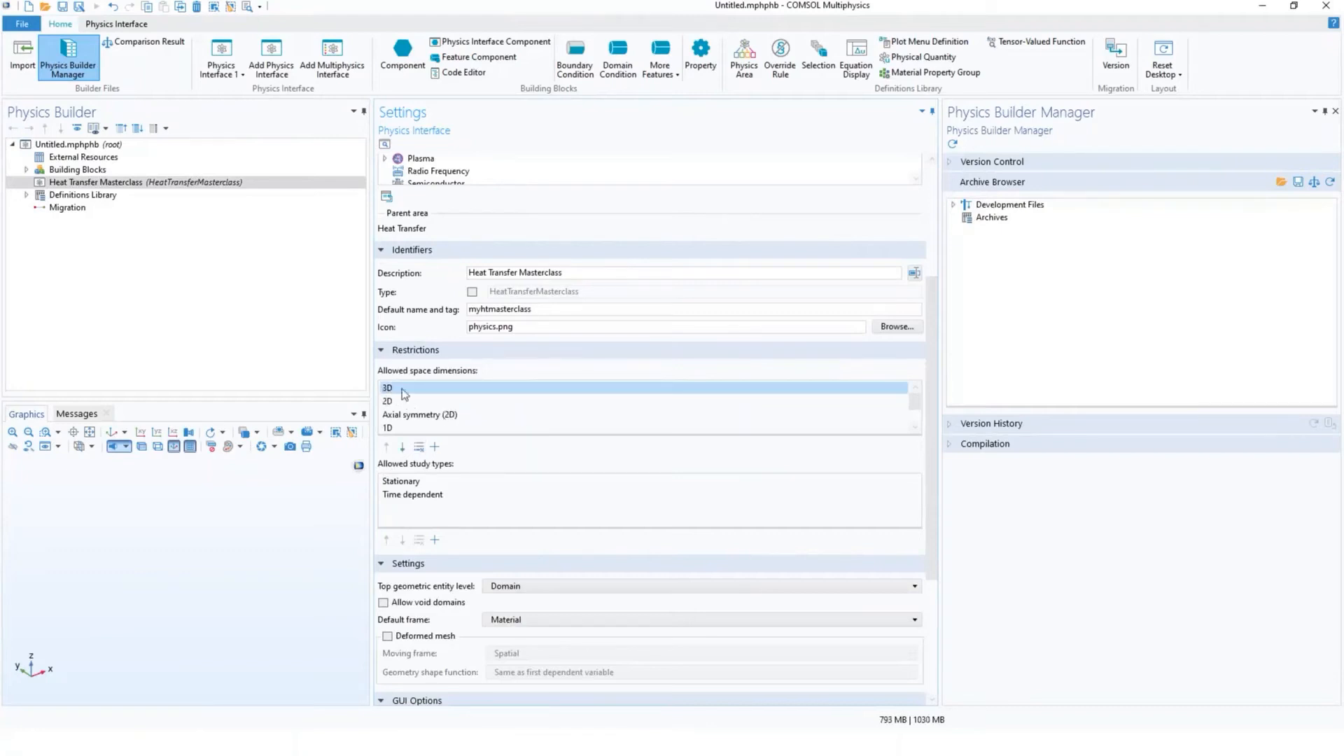
{"action": "left_click", "coordinate": [419, 447]}
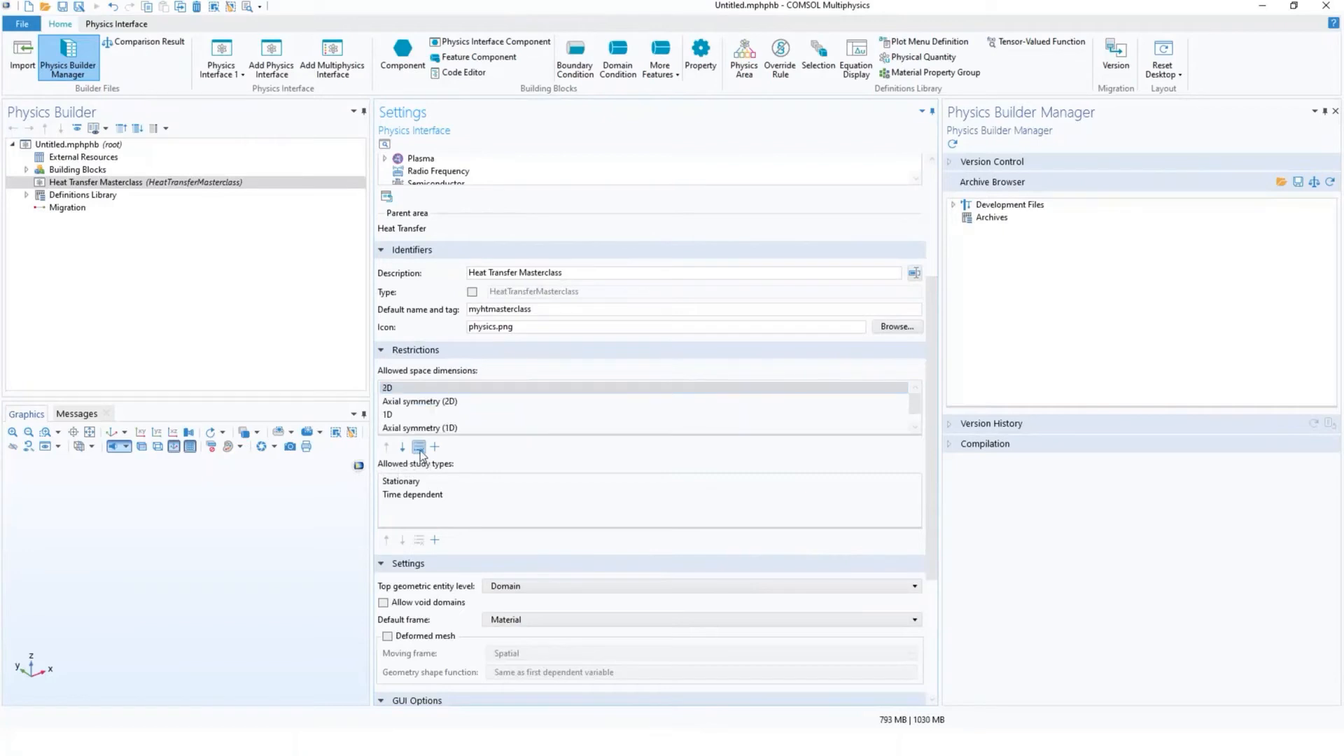
Step: Add 3D back to the interface's allowed space dimensions
{"action": "scroll", "coordinate": [700, 381], "scroll_direction": "up", "scroll_amount": 3}
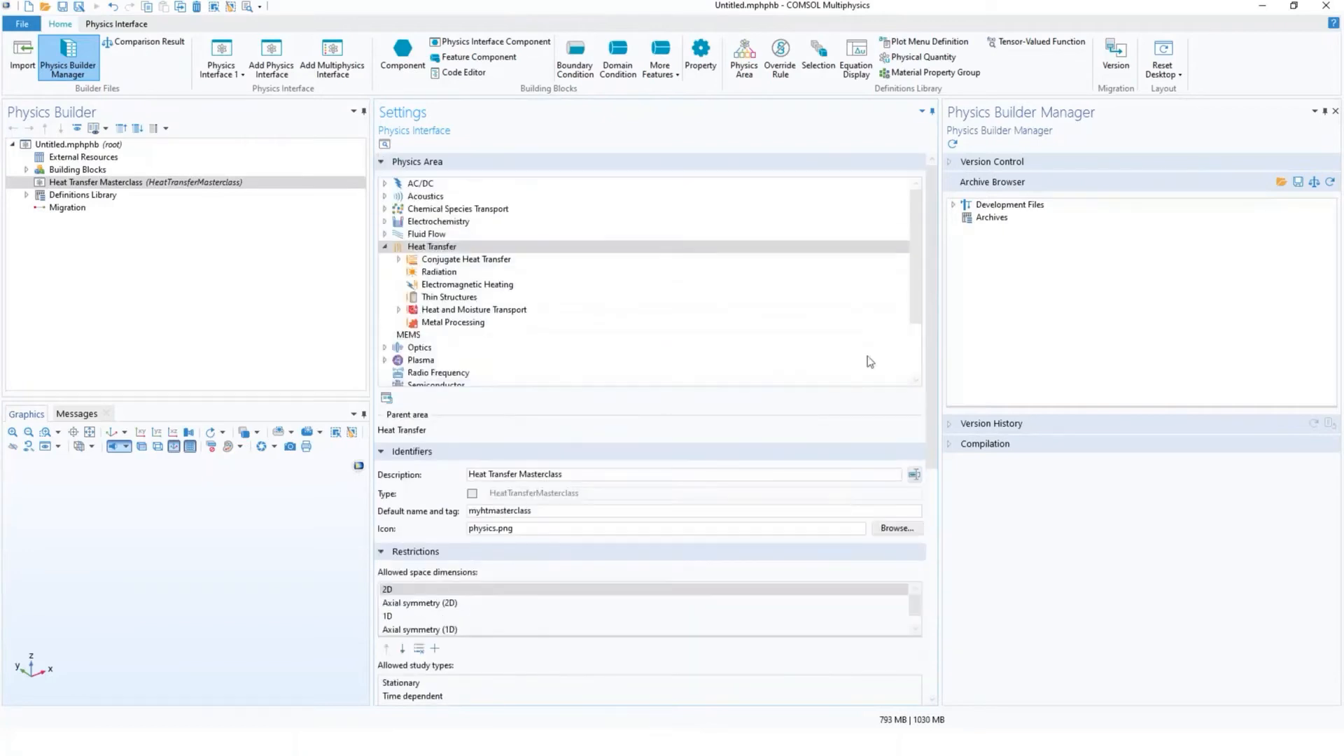
{"action": "scroll", "coordinate": [933, 301], "scroll_direction": "down", "scroll_amount": 5}
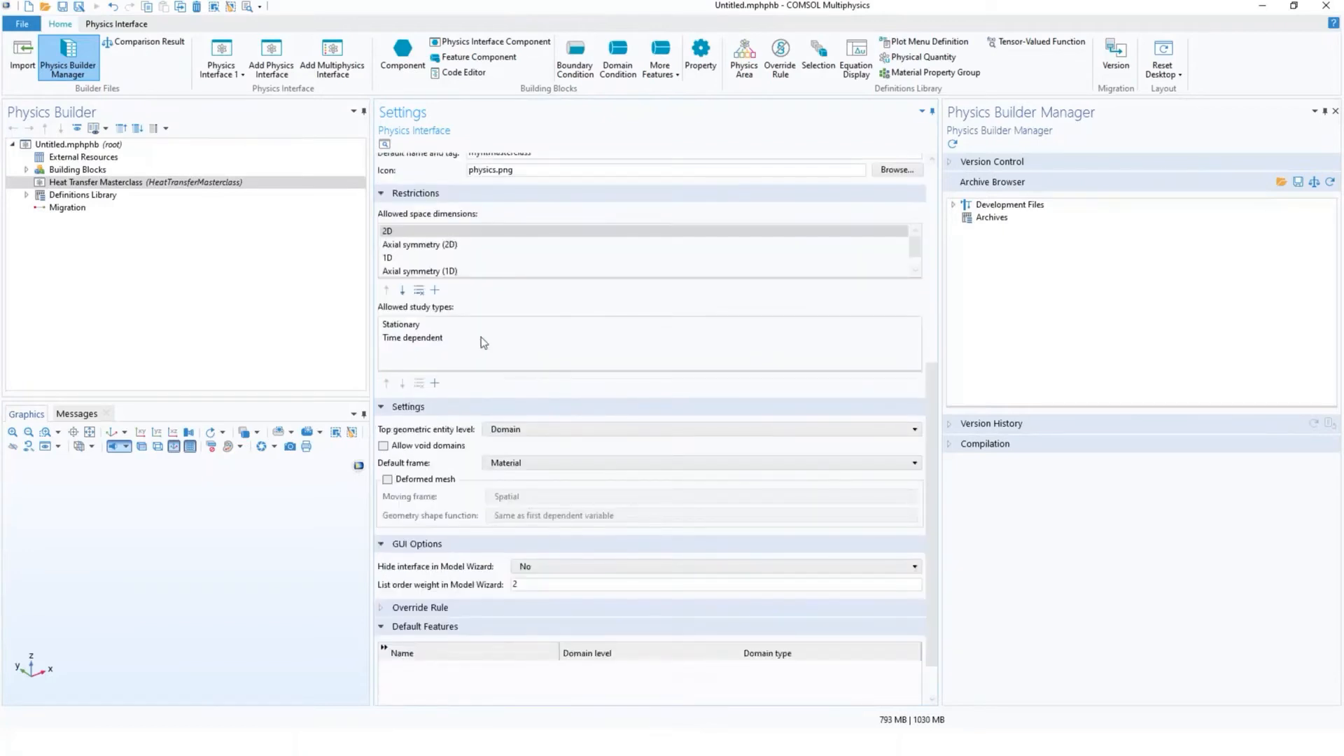
{"action": "left_click", "coordinate": [435, 290]}
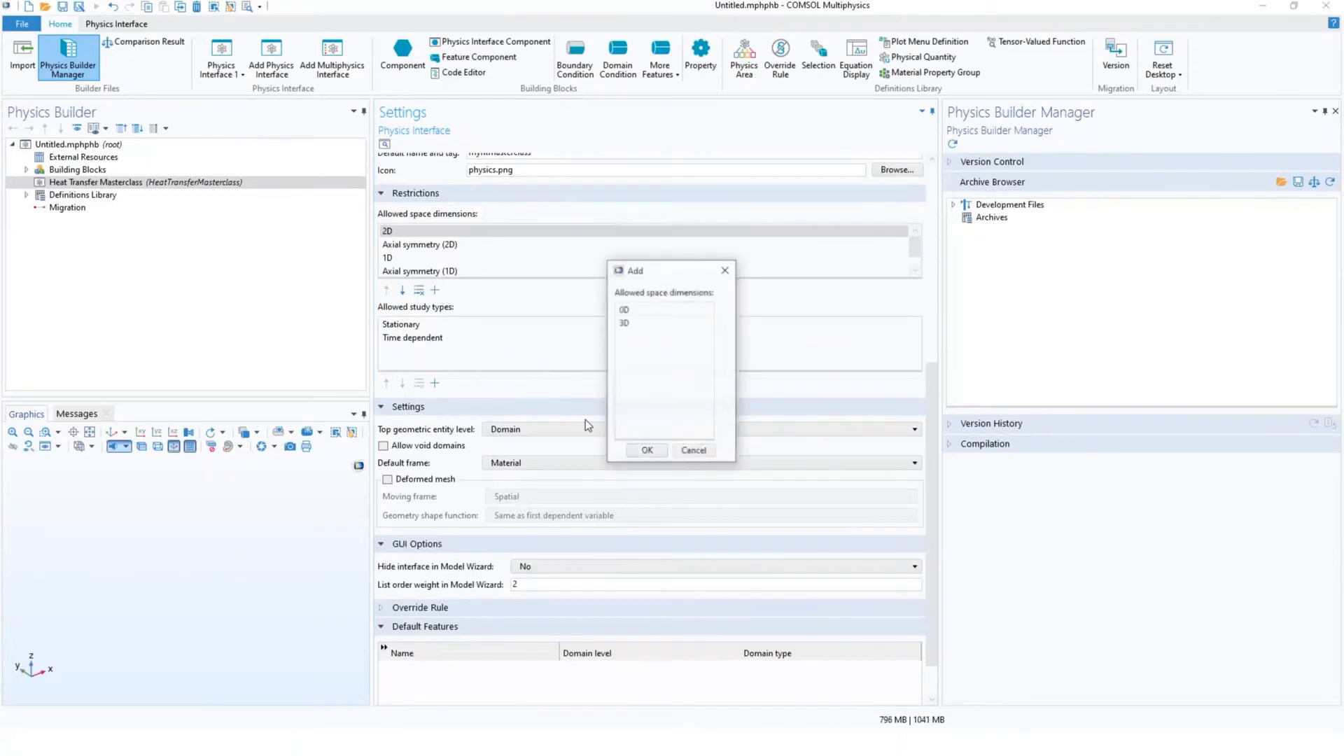
{"action": "left_click", "coordinate": [622, 323]}
{"action": "left_click", "coordinate": [651, 453]}
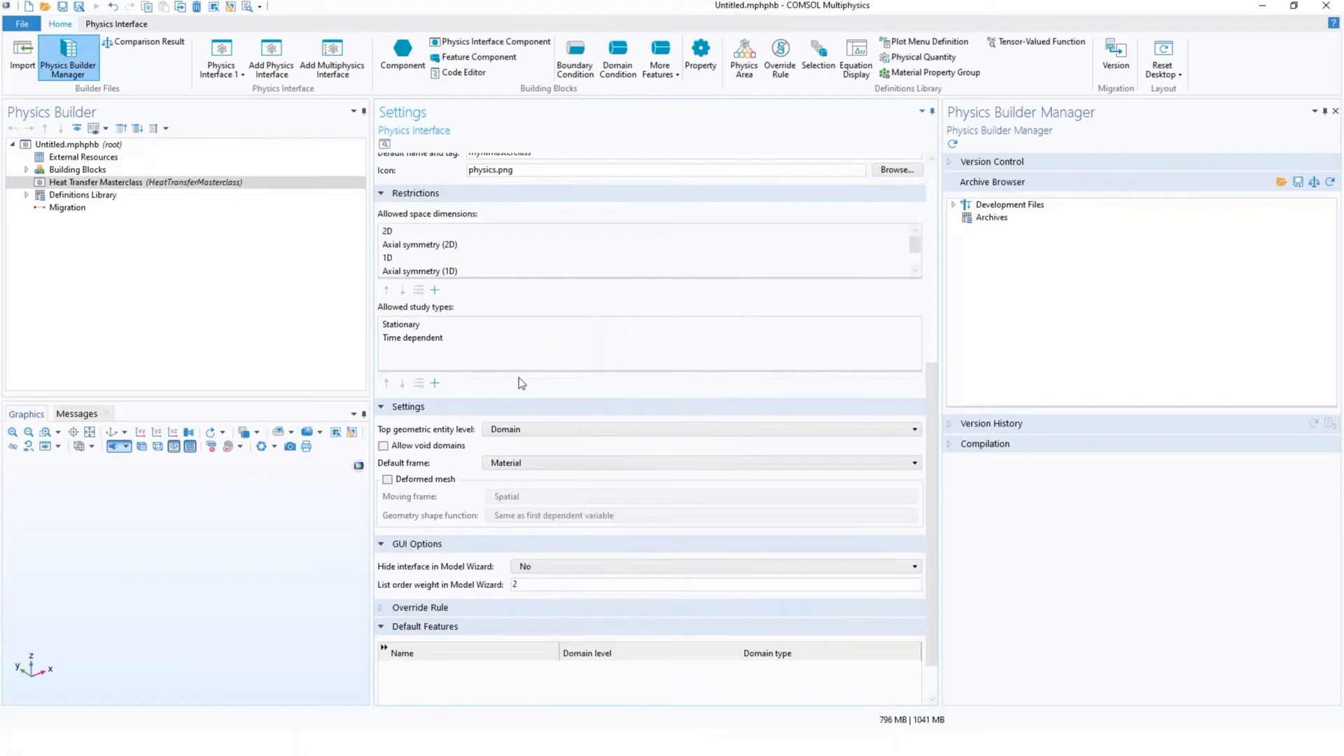
Step: Look through the study types available for the interface without adding any
{"action": "left_click", "coordinate": [434, 383]}
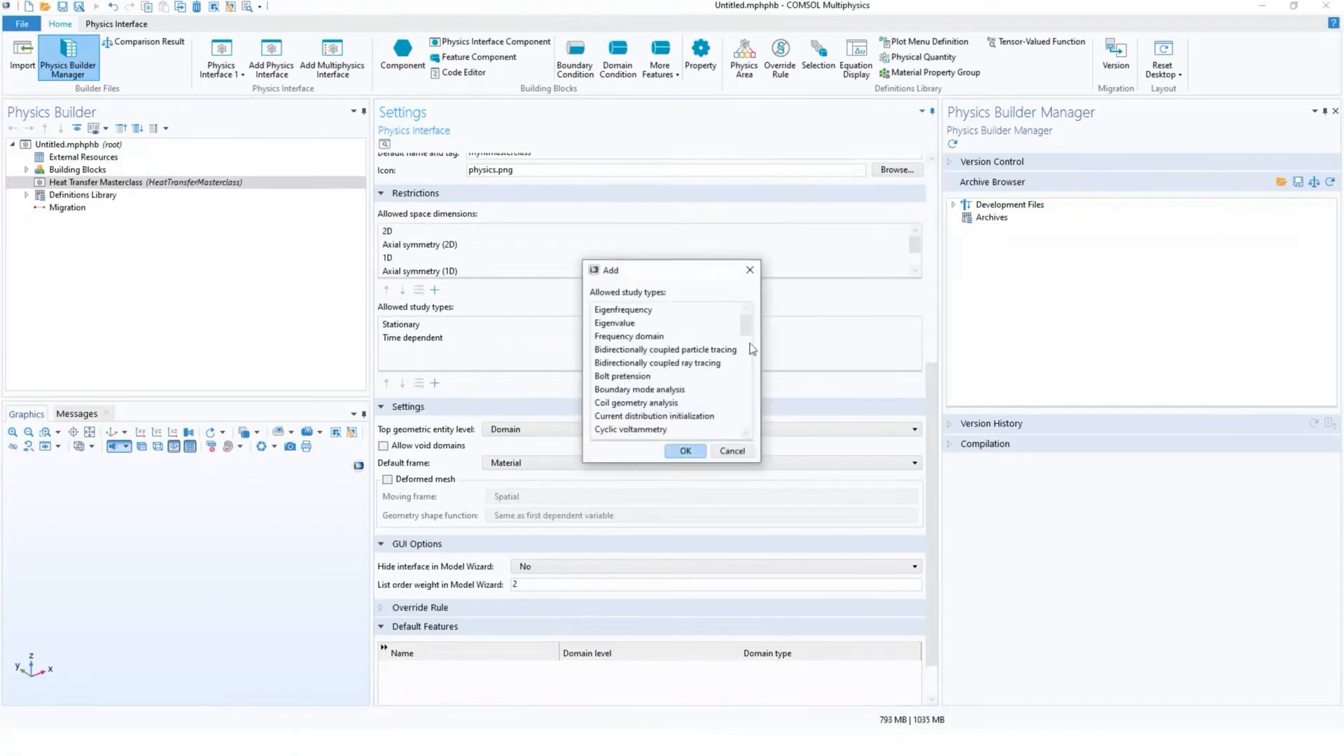
{"action": "left_click_drag", "start_coordinate": [746, 323], "coordinate": [746, 424]}
{"action": "left_click_drag", "start_coordinate": [756, 372], "coordinate": [738, 371]}
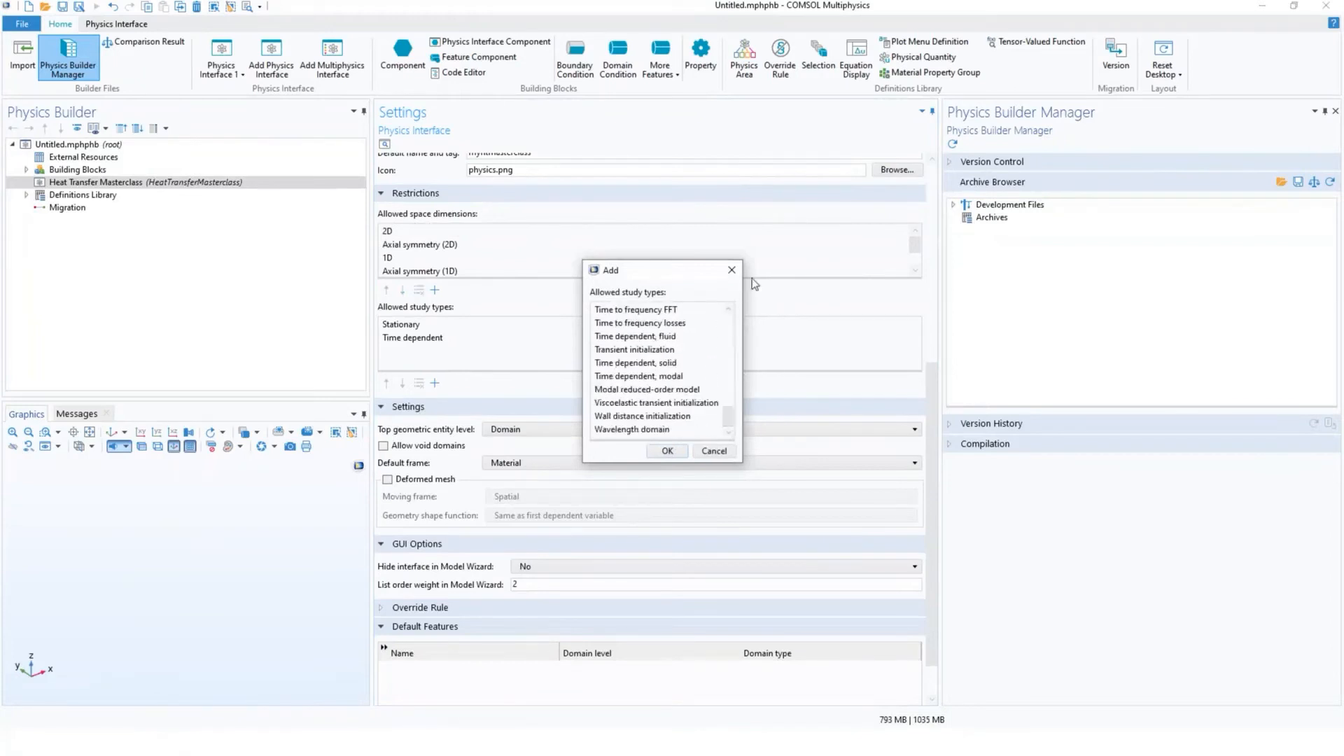
{"action": "left_click", "coordinate": [733, 272]}
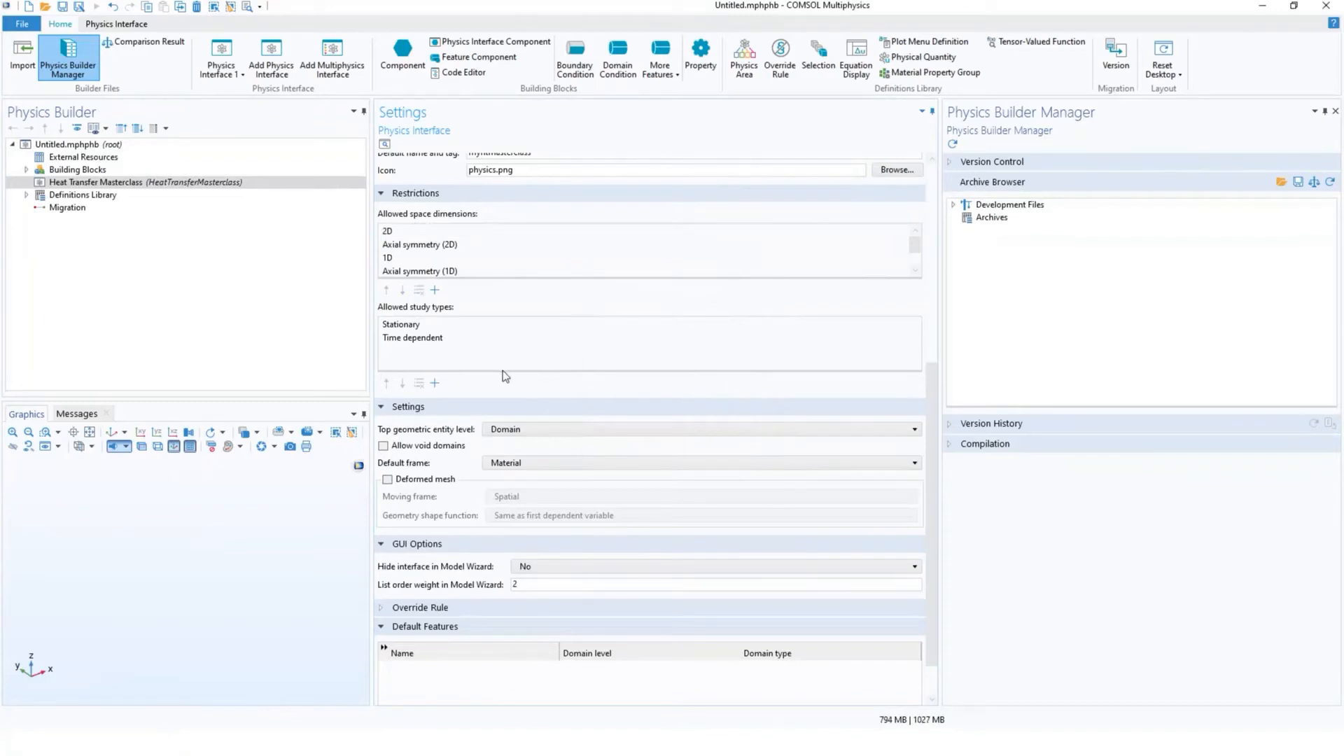
Step: Remove Time dependent from the interface's allowed study types
{"action": "left_click", "coordinate": [414, 342]}
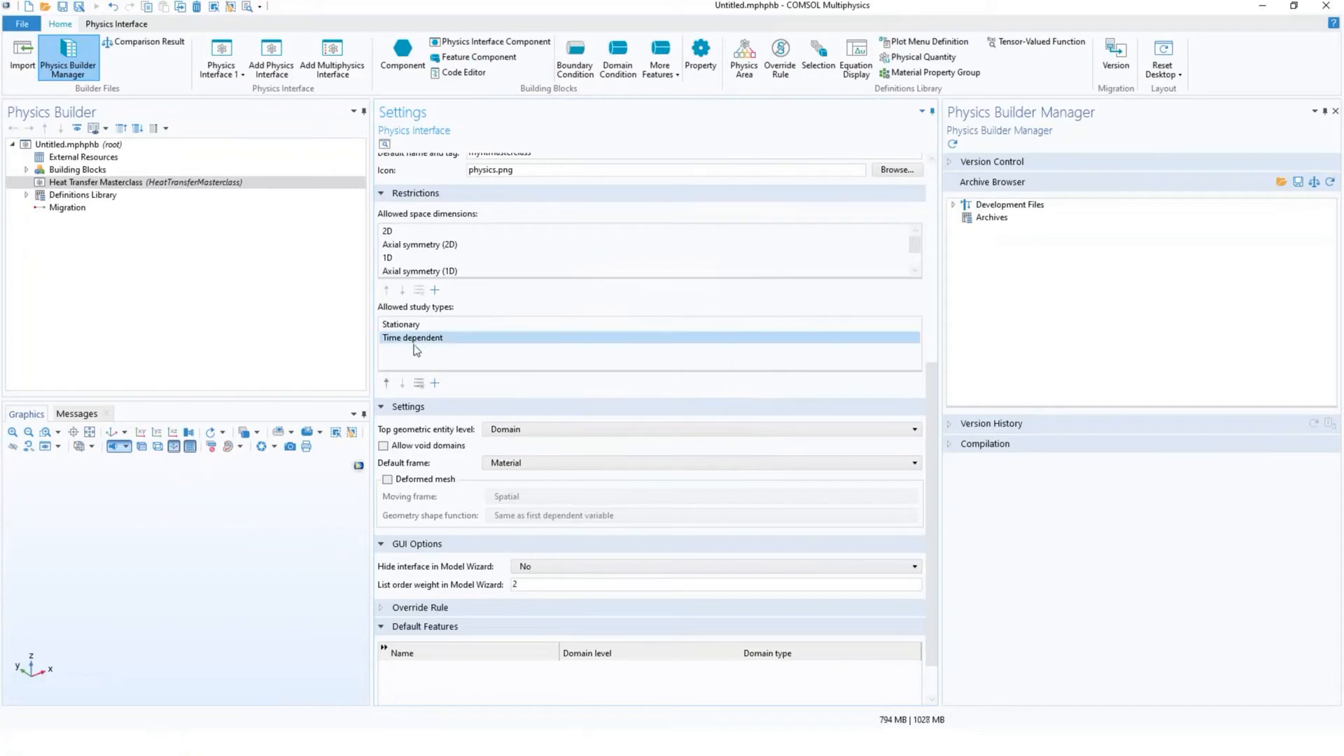
{"action": "left_click", "coordinate": [419, 383]}
{"action": "scroll", "coordinate": [931, 490], "scroll_direction": "down", "scroll_amount": 1}
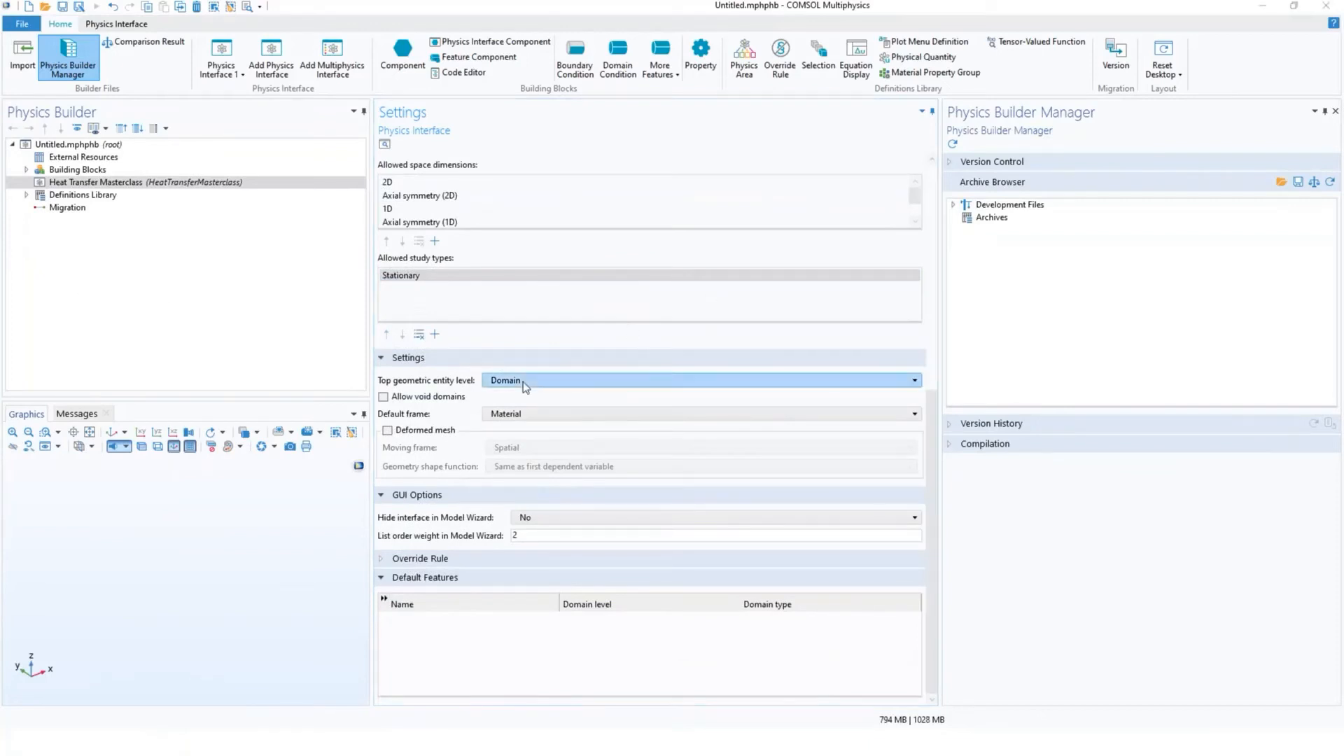
Step: Add a dependent variable declaration under the Heat Transfer Masterclass interface
{"action": "left_click", "coordinate": [133, 183]}
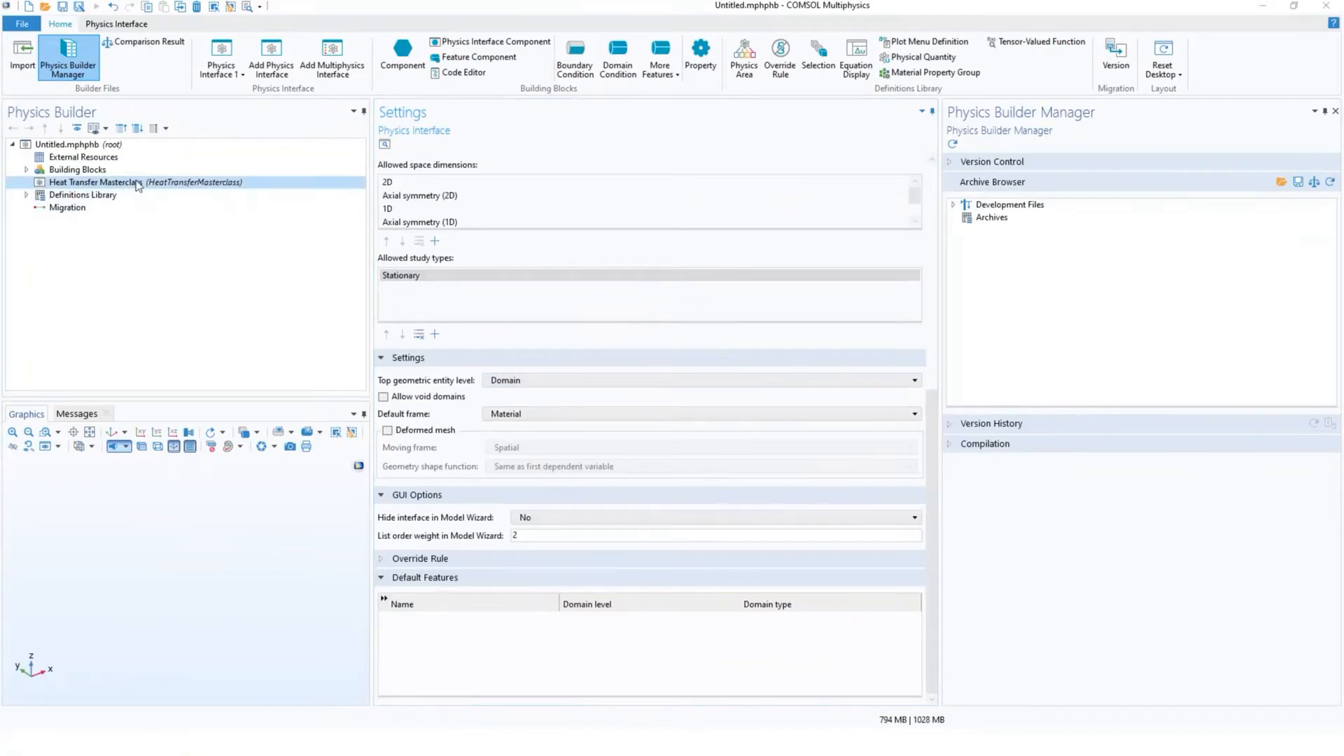
{"action": "right_click", "coordinate": [138, 185]}
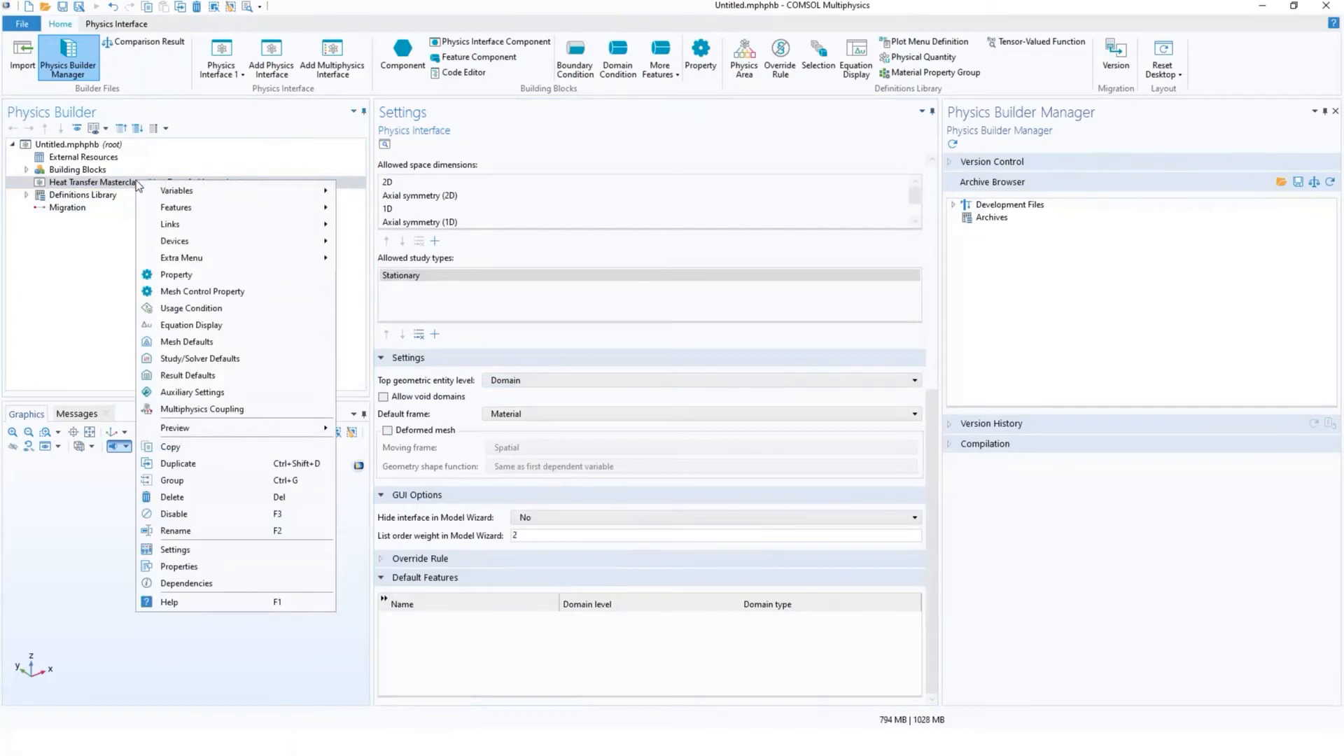
{"action": "mouse_move", "coordinate": [224, 192]}
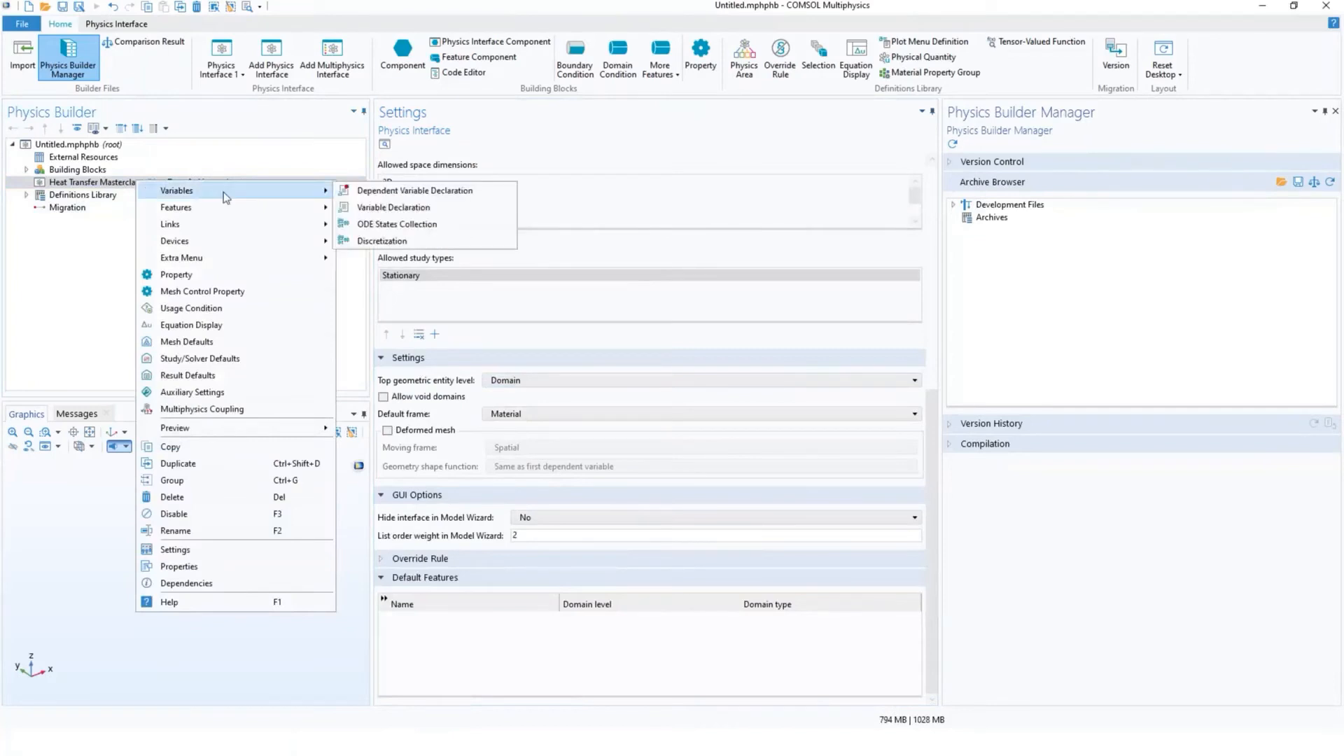
{"action": "left_click", "coordinate": [428, 193]}
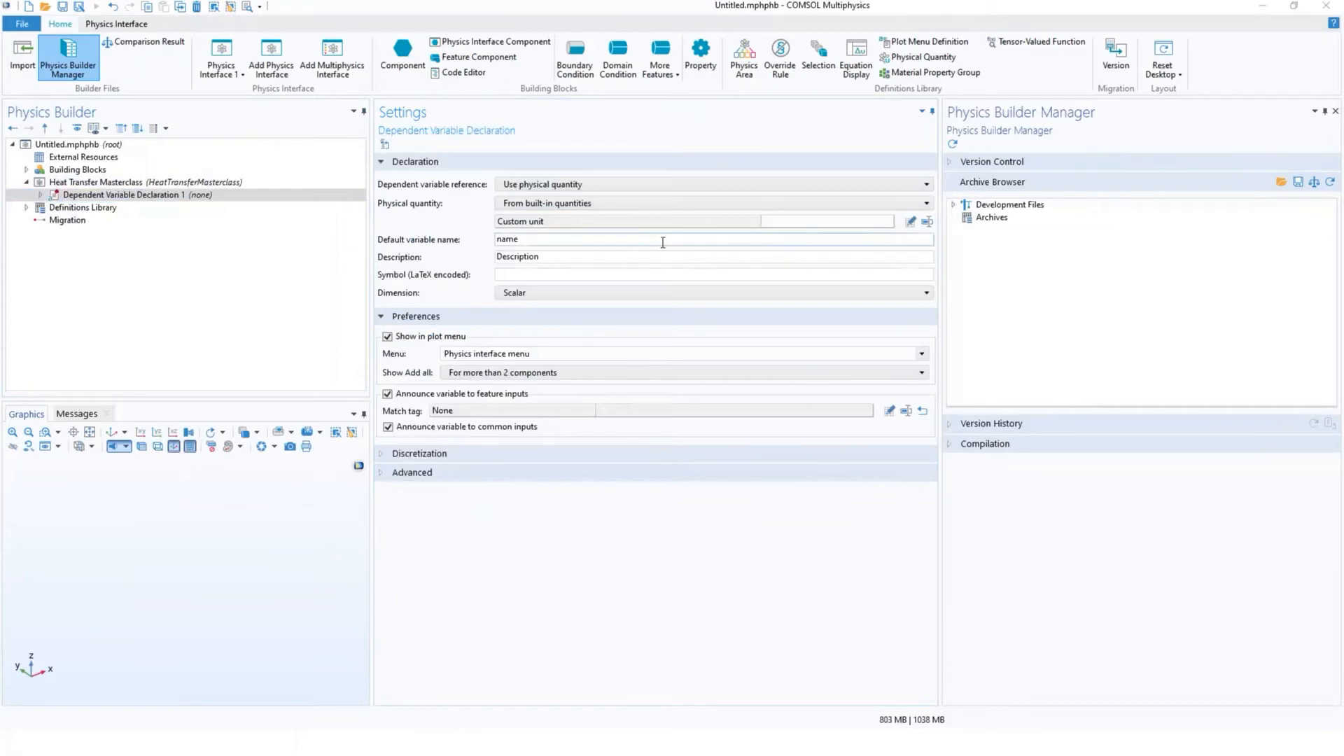
Step: Search the built-in physical quantities for Temperature and assign the general Temperature (K) quantity to the dependent variable
{"action": "left_click", "coordinate": [912, 223]}
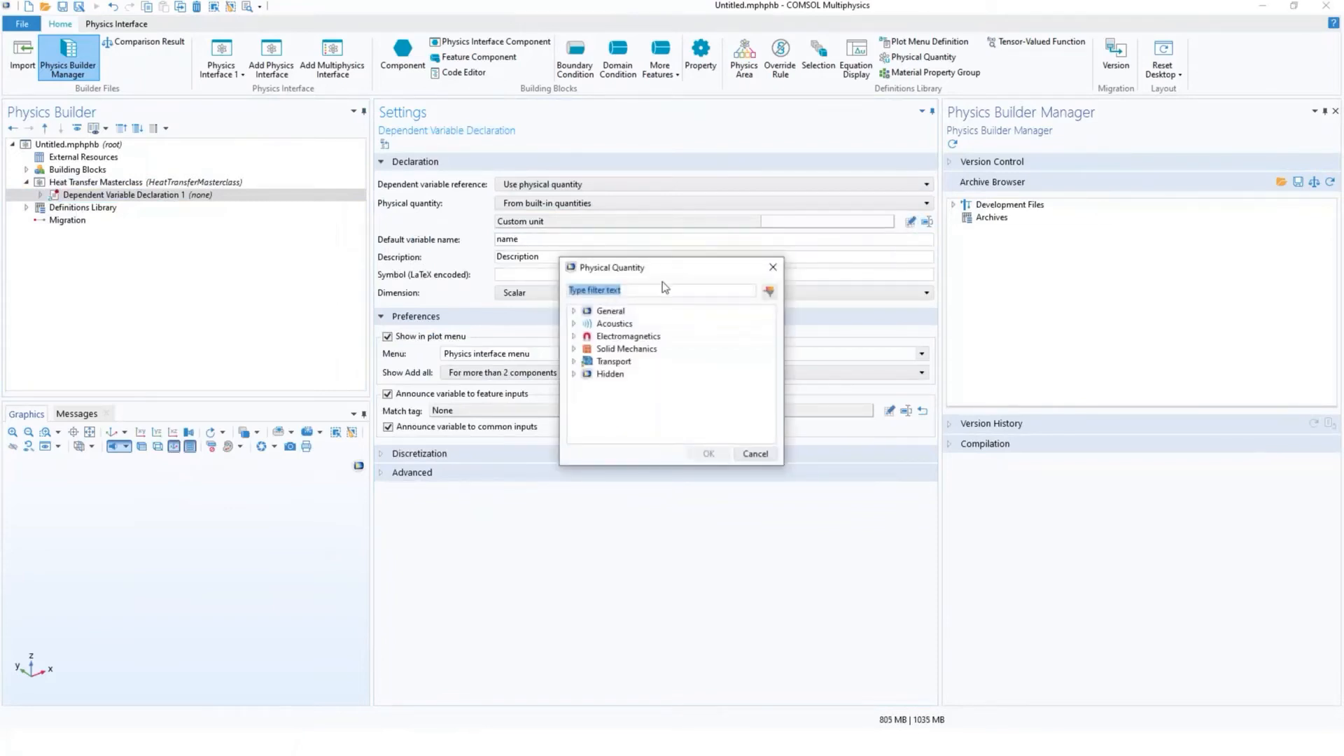
{"action": "type", "text": "Temperature"}
{"action": "left_click", "coordinate": [767, 293]}
{"action": "left_click", "coordinate": [654, 324]}
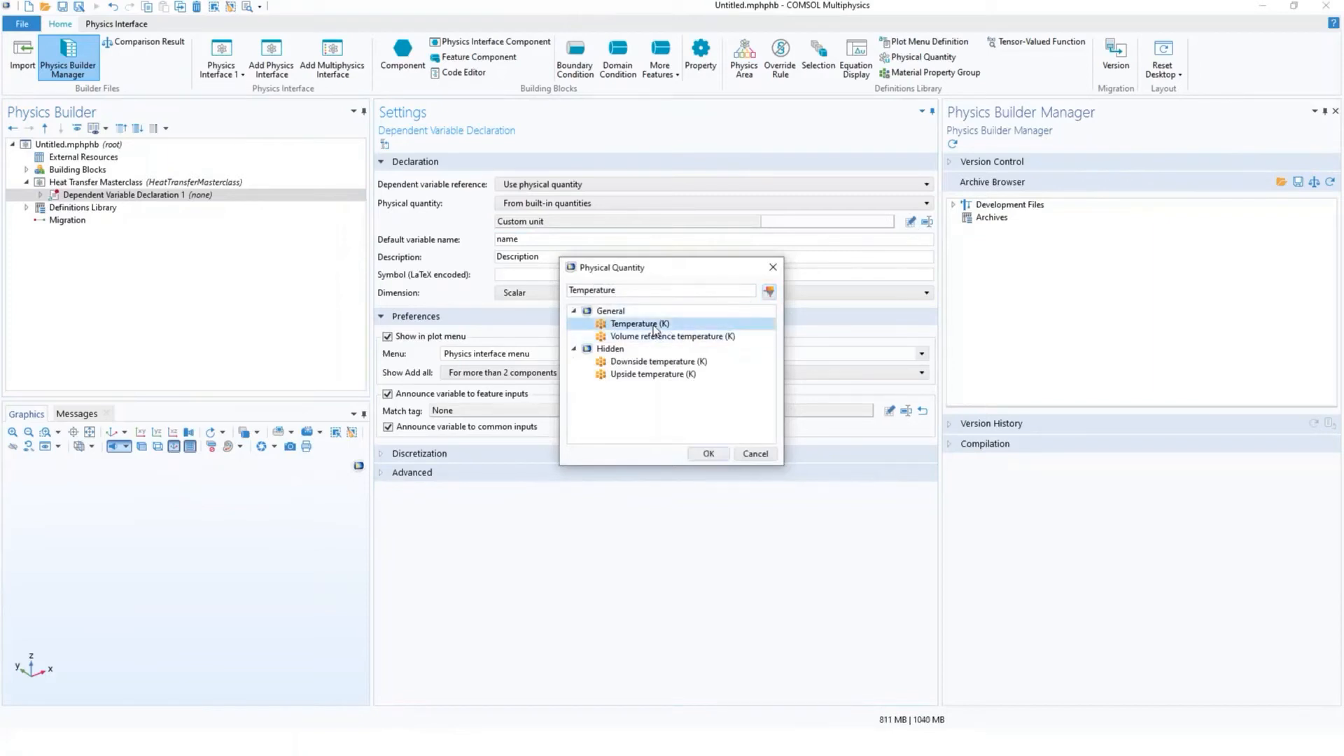
{"action": "double_click", "coordinate": [654, 324]}
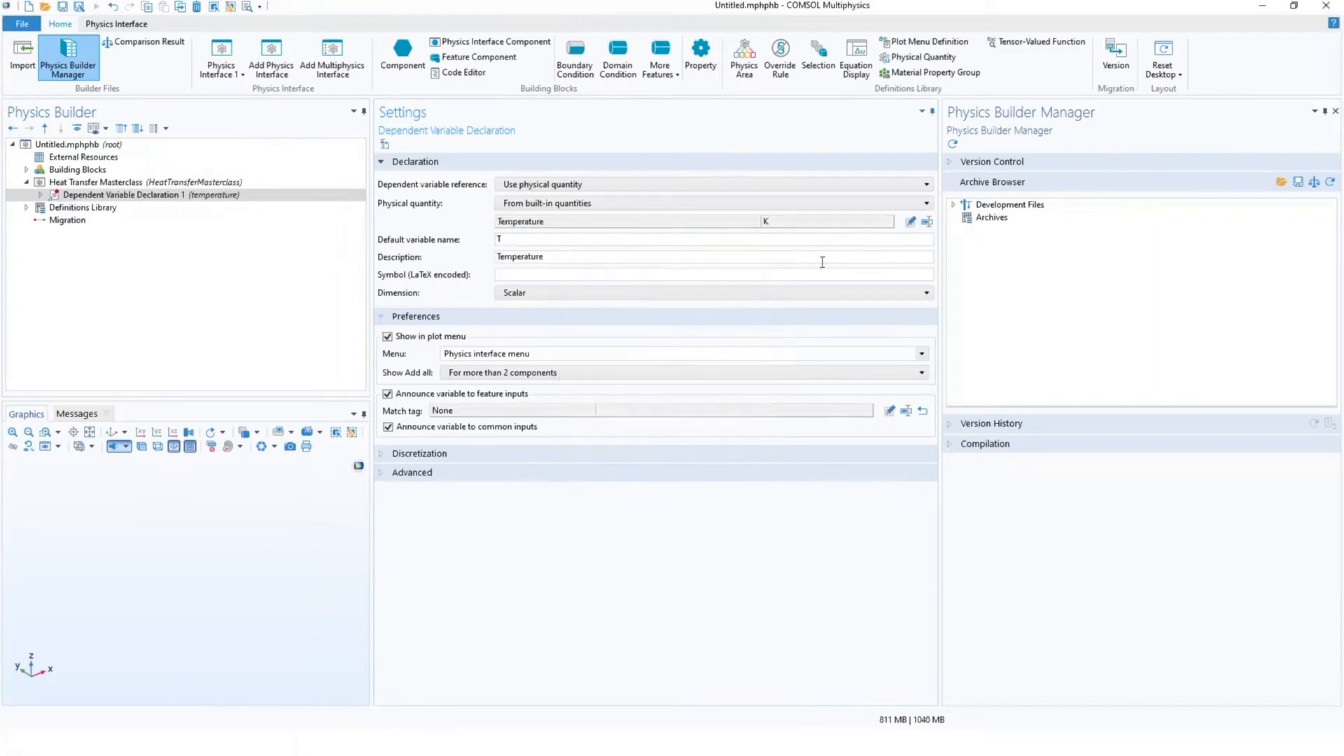
Step: Set the dependent variable's LaTeX-encoded symbol to T
{"action": "left_click", "coordinate": [525, 241]}
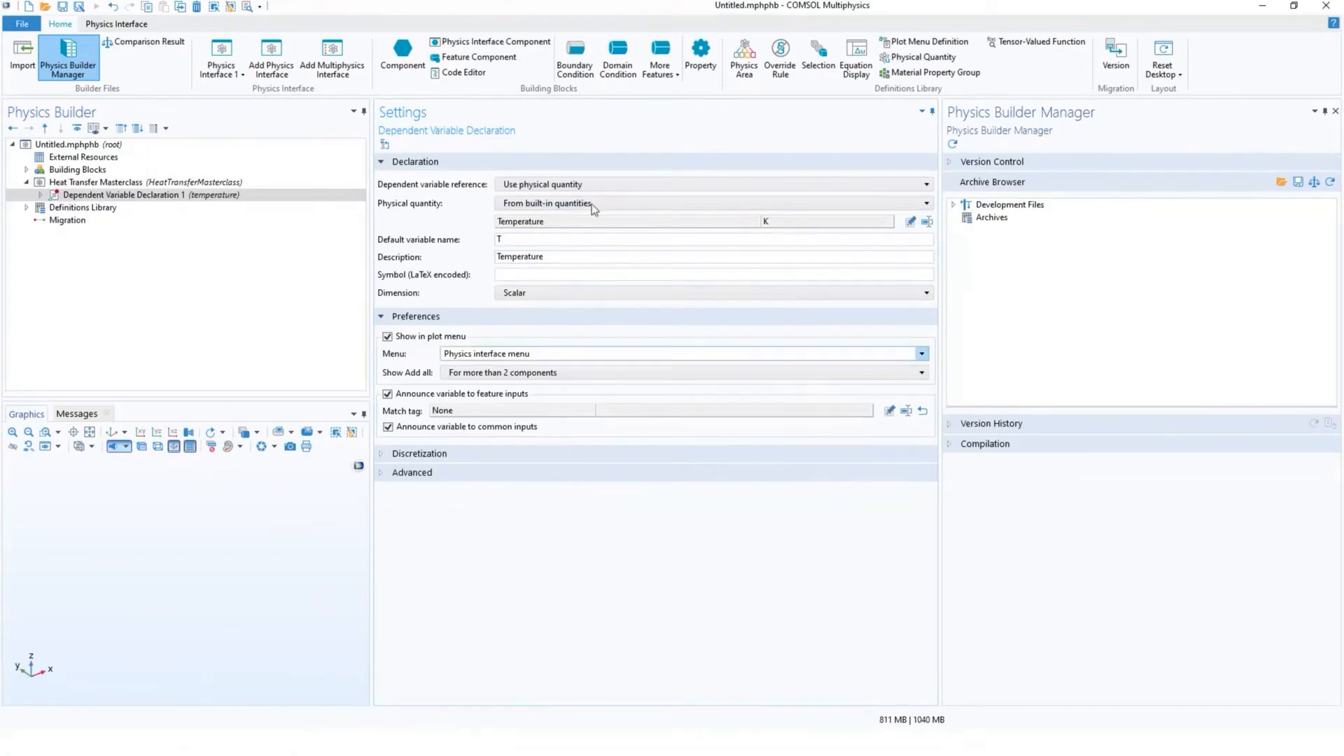
{"action": "left_click", "coordinate": [559, 278]}
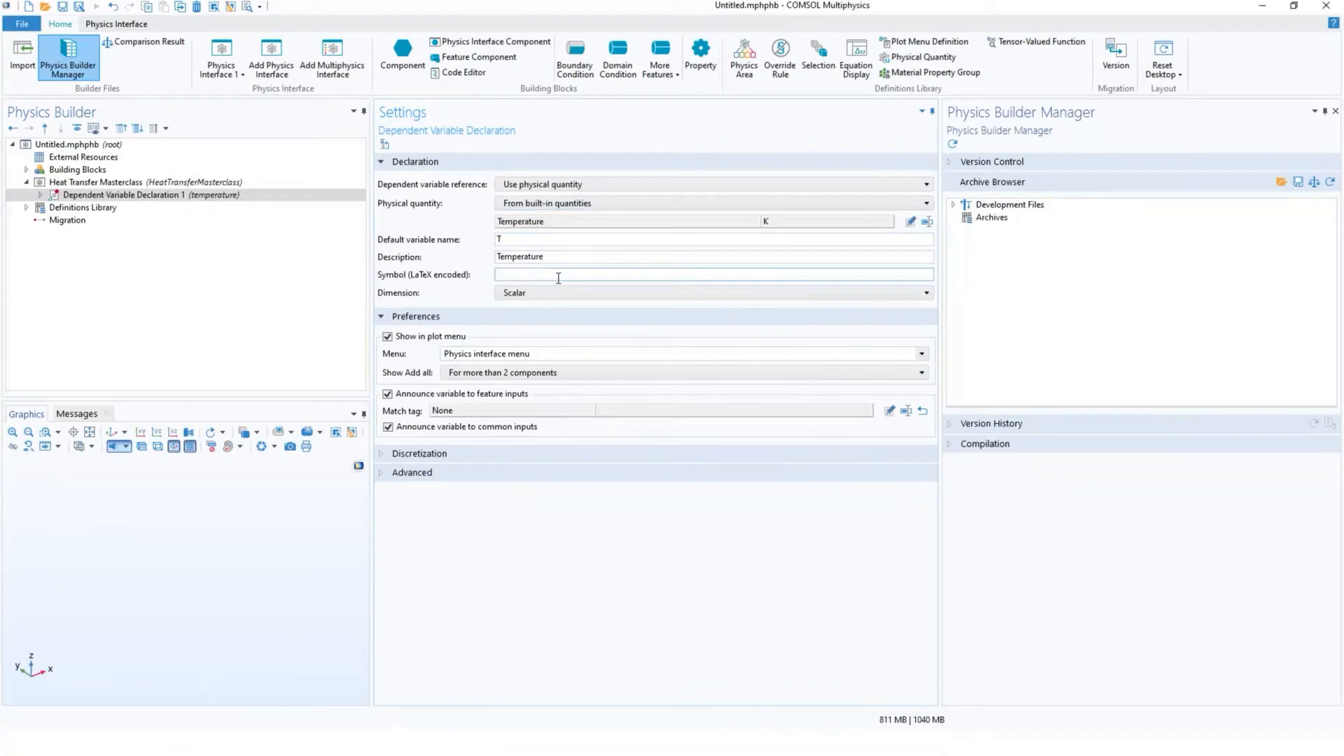
{"action": "type", "text": "T"}
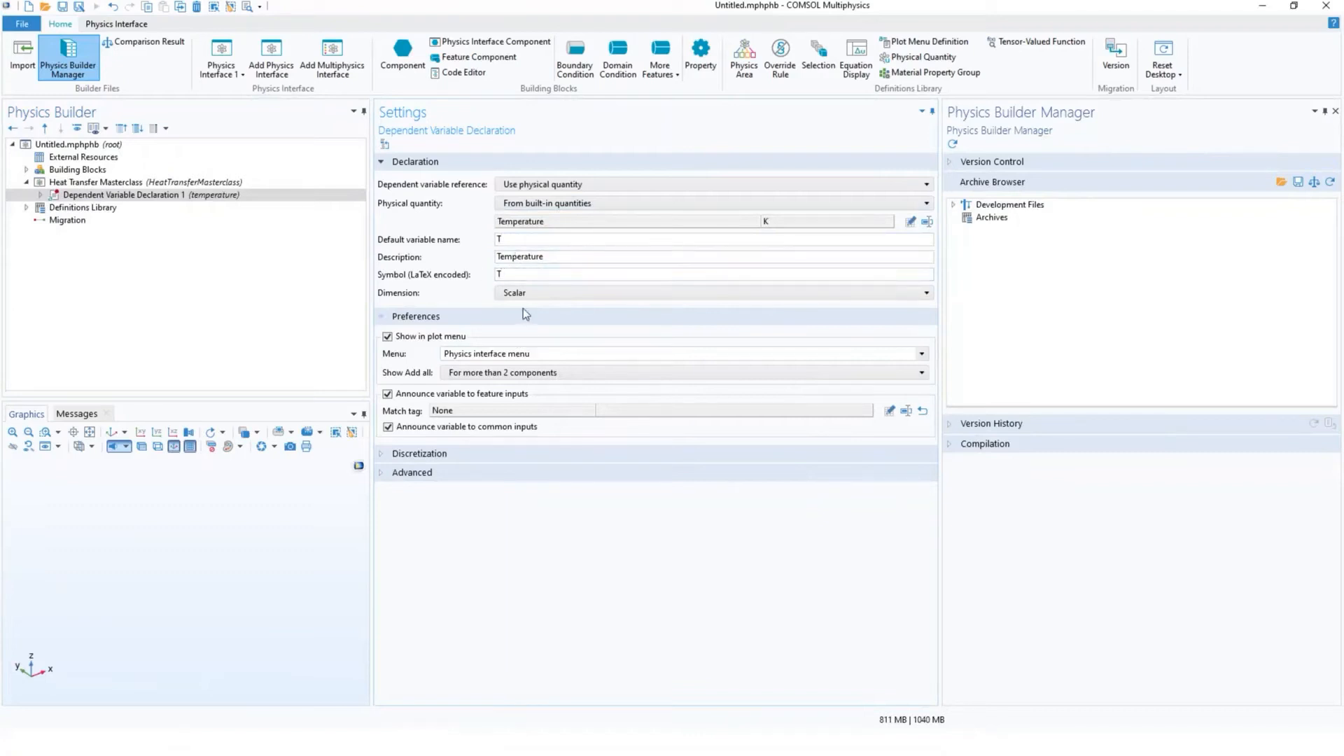
Step: Set the default initial expression of the temperature variable's initial values to 293.15[K]
{"action": "left_click", "coordinate": [508, 239]}
{"action": "left_click", "coordinate": [40, 196]}
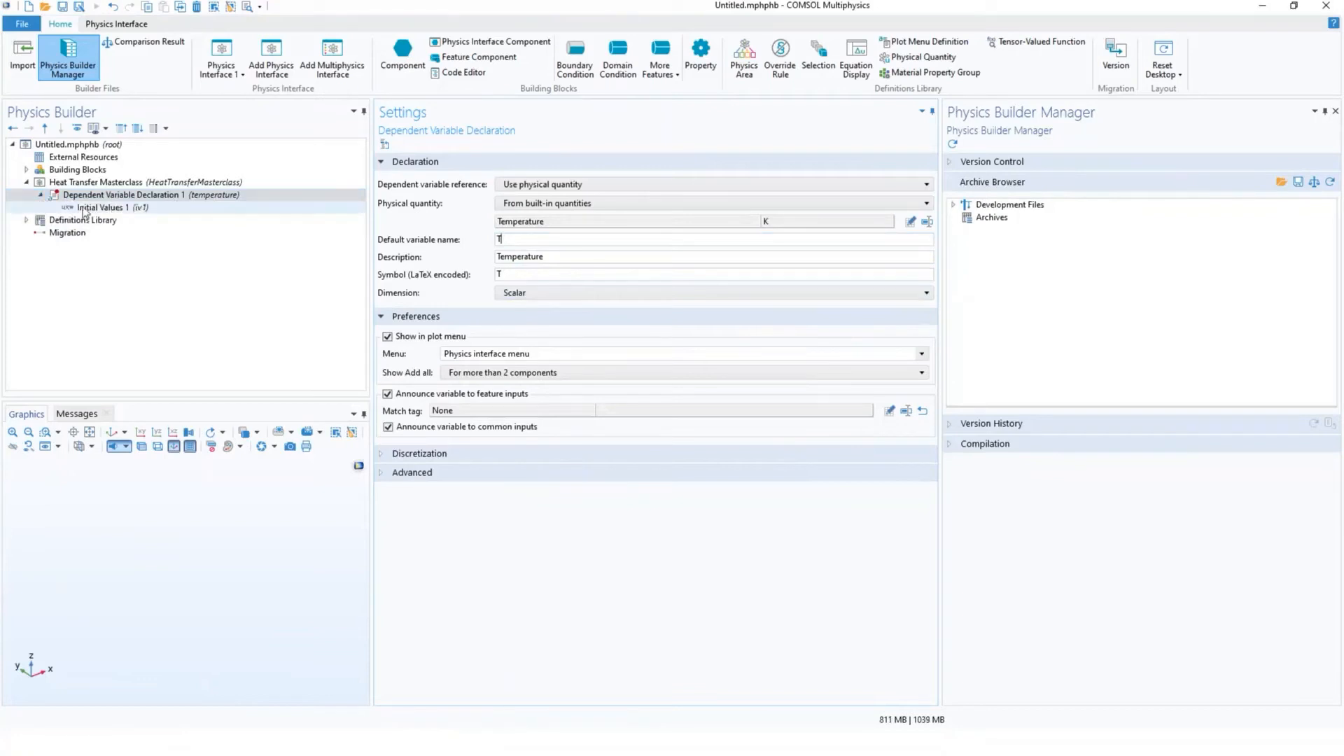
{"action": "left_click", "coordinate": [119, 208]}
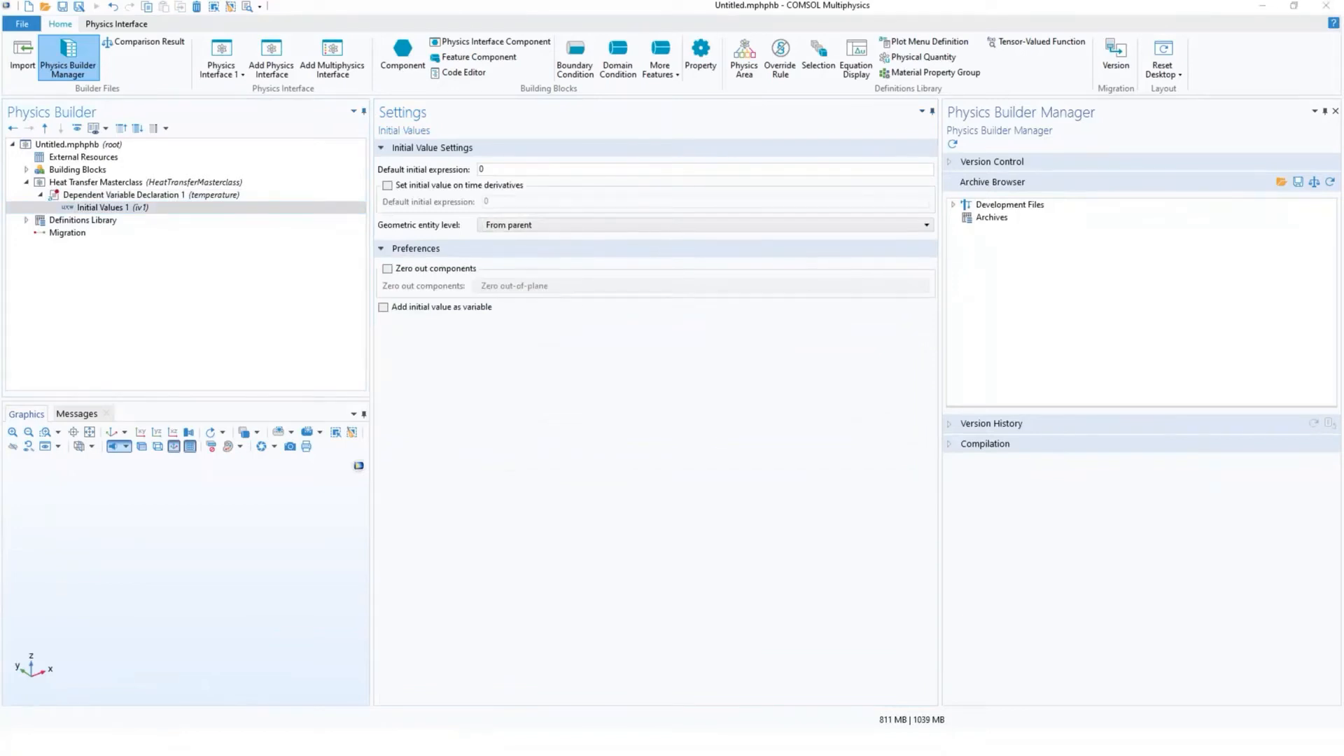
{"action": "left_click", "coordinate": [649, 168]}
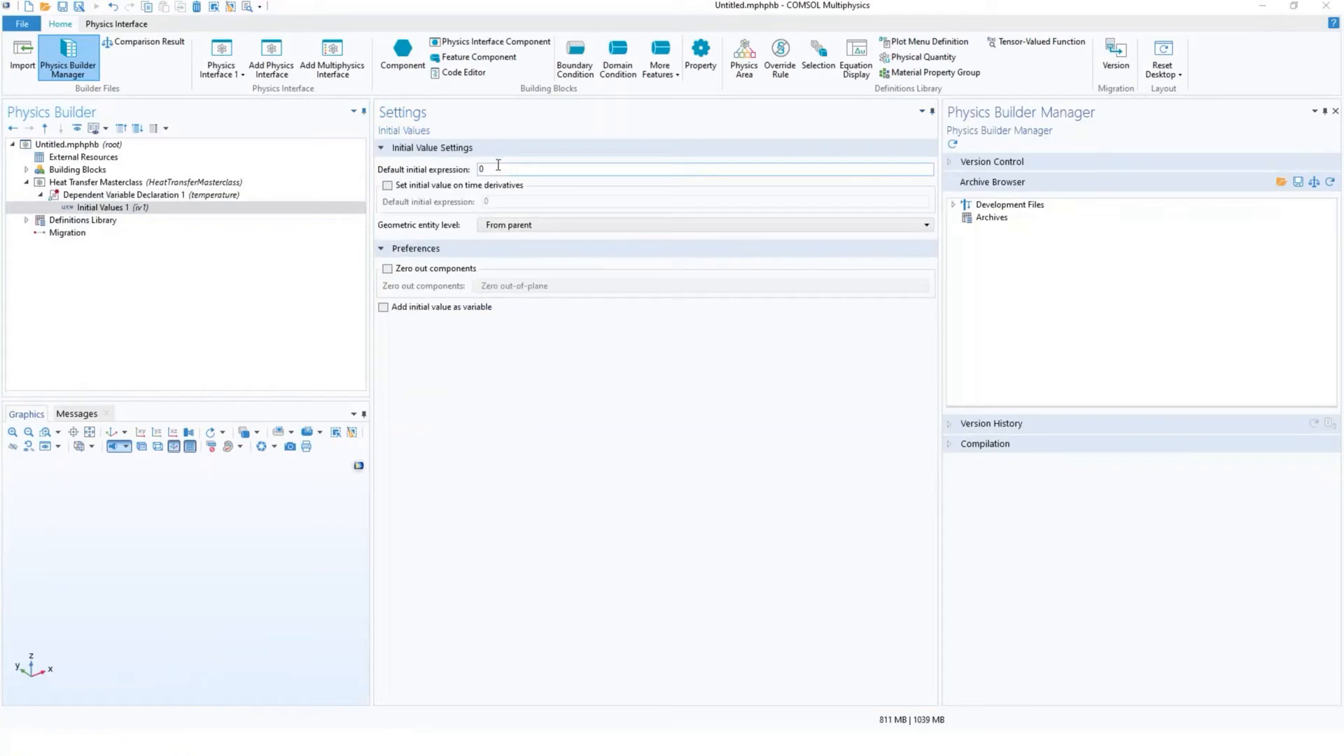
{"action": "left_click_drag", "start_coordinate": [493, 168], "coordinate": [476, 169]}
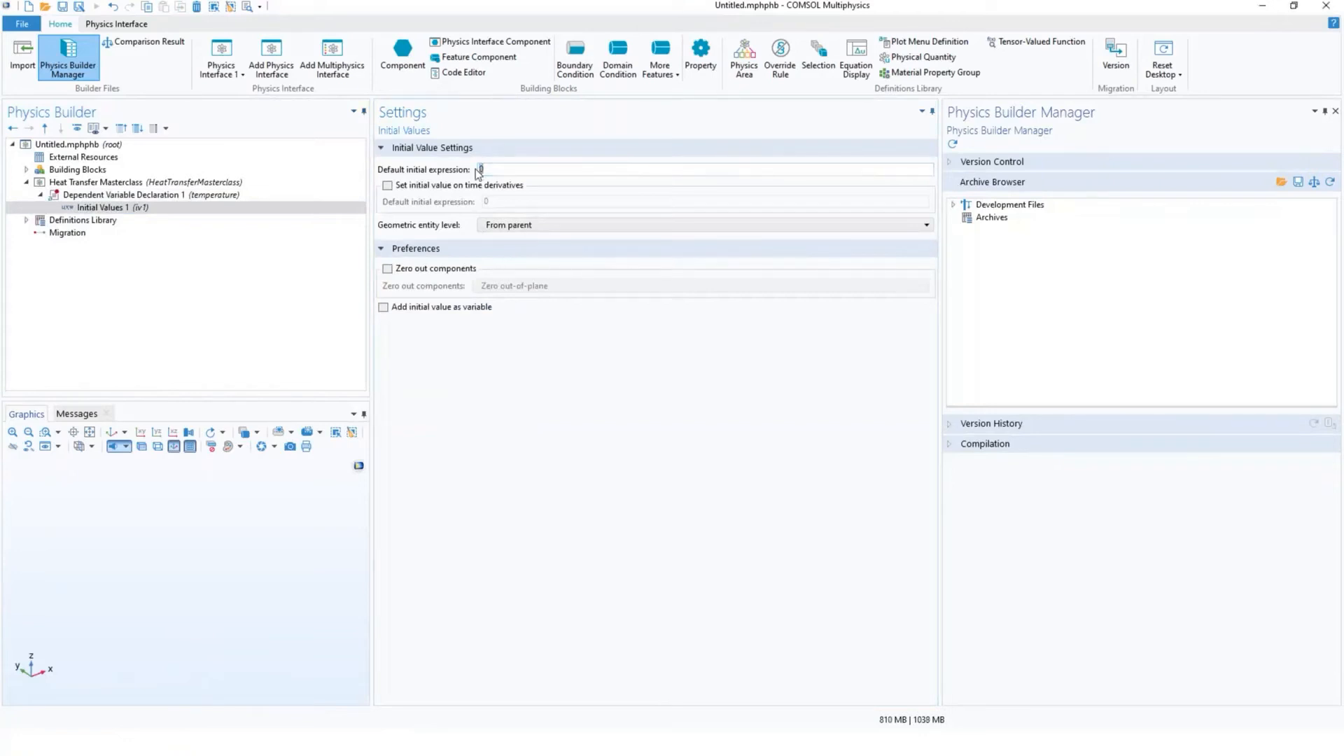
{"action": "type", "text": "293.15[K]"}
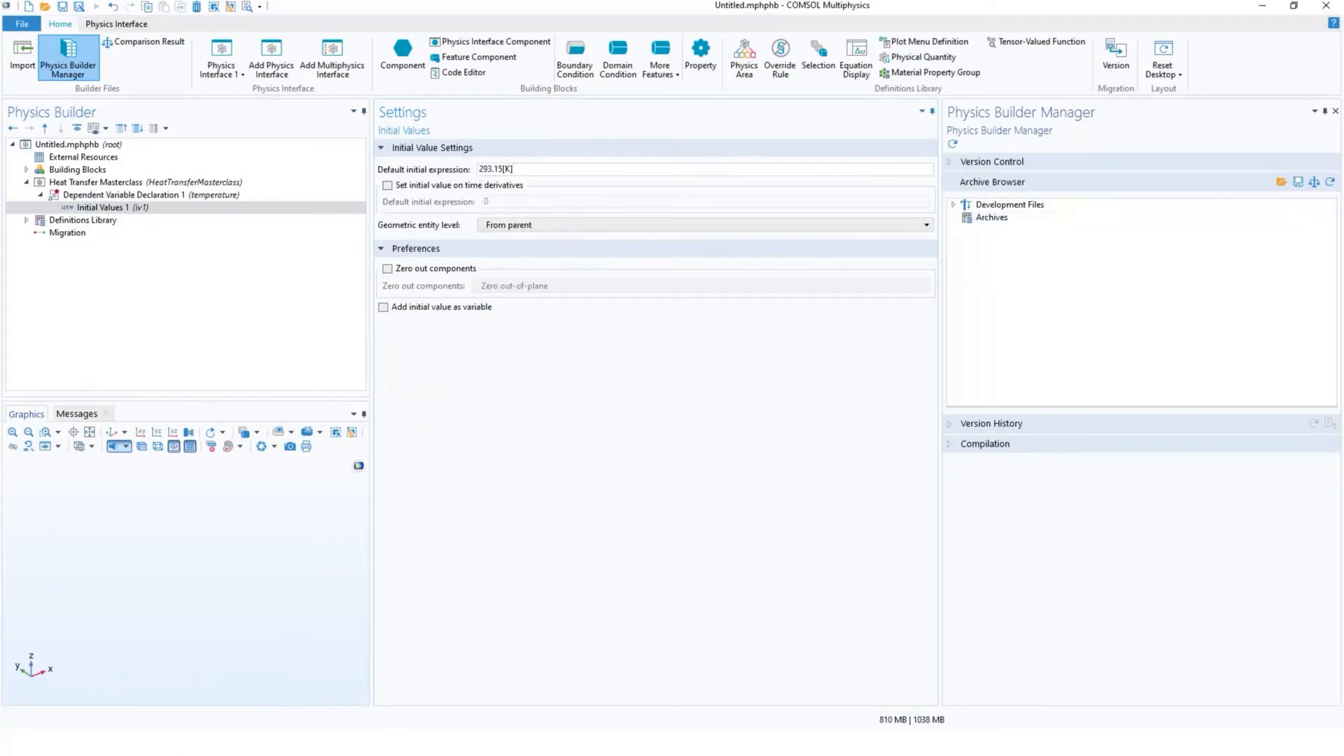
Step: Add a domain feature under the Heat Transfer Masterclass interface
{"action": "left_click", "coordinate": [169, 186]}
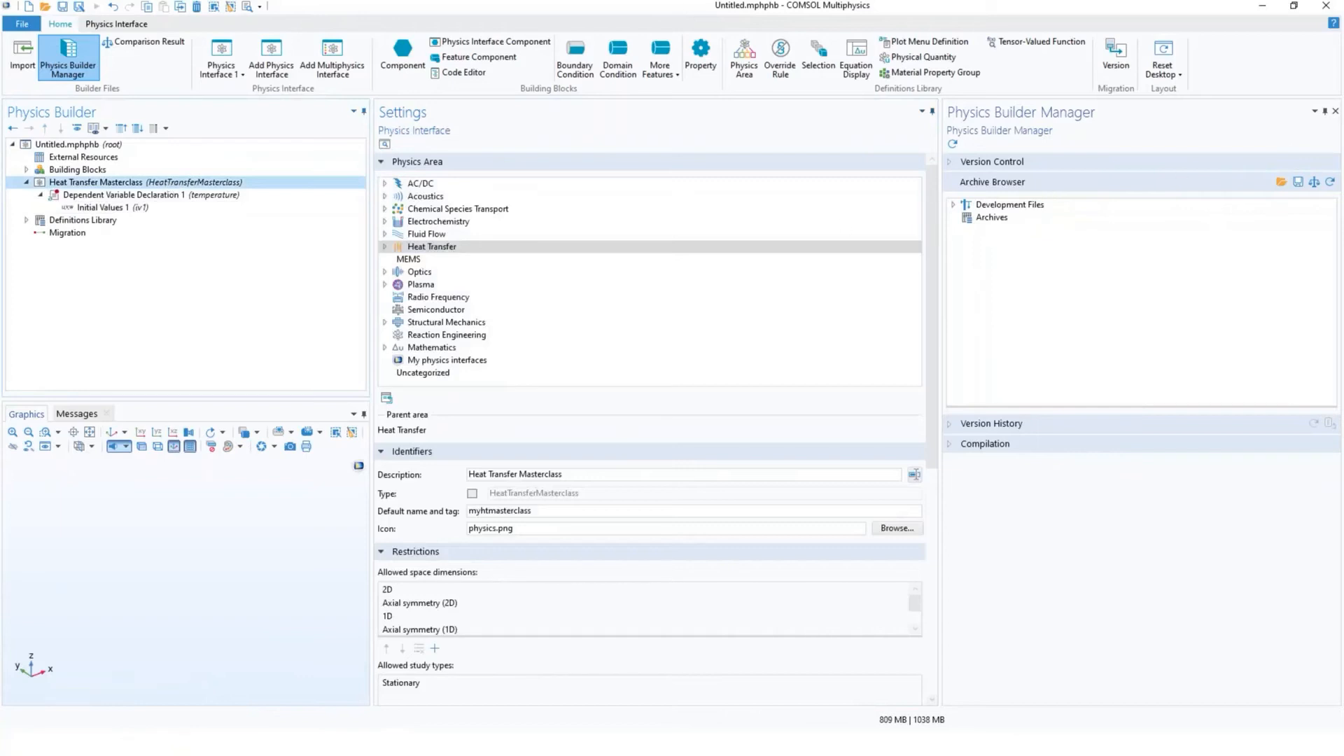
{"action": "left_click", "coordinate": [169, 186]}
{"action": "right_click", "coordinate": [168, 186]}
{"action": "mouse_move", "coordinate": [312, 218]}
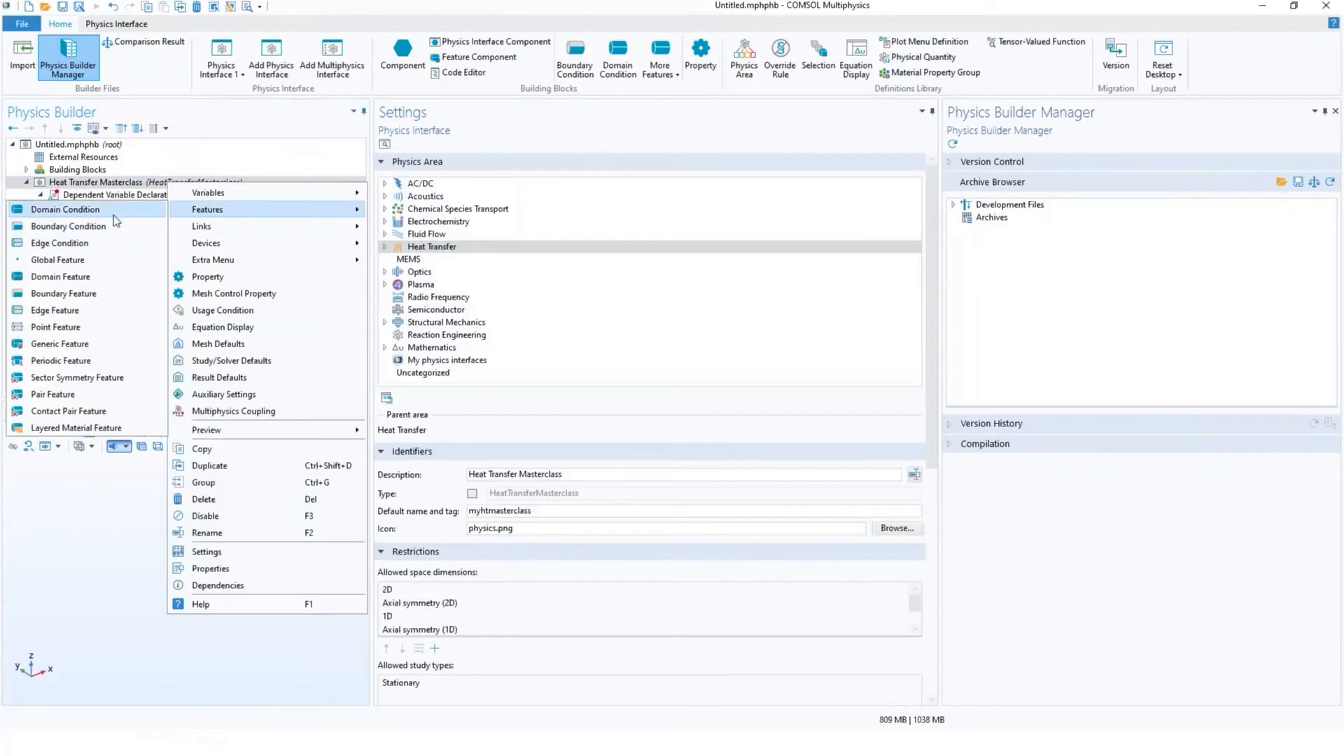
{"action": "left_click", "coordinate": [86, 280]}
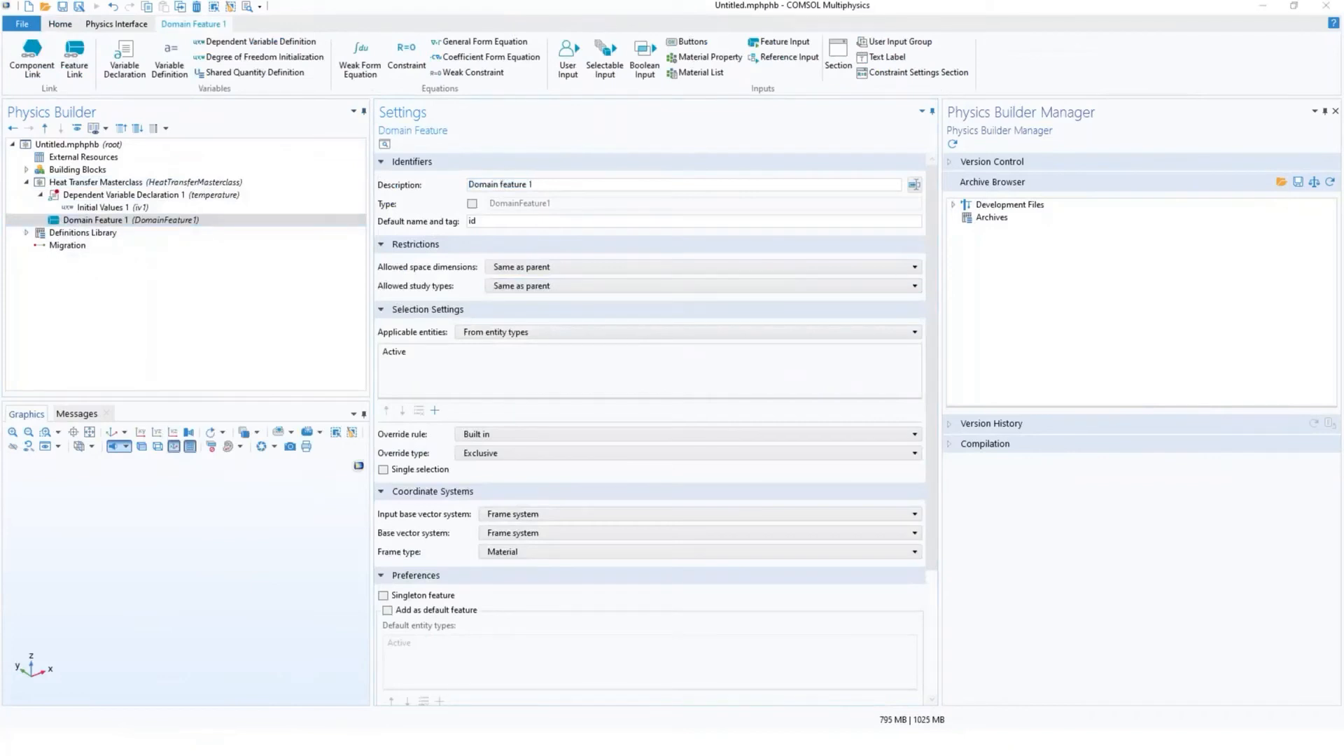
Step: Describe the domain feature as Heat Transfer Model Master, set its default name and tag to htm, and rename its node using the description
{"action": "left_click", "coordinate": [472, 184]}
{"action": "triple_click", "coordinate": [472, 185]}
{"action": "type", "text": "Heat Transfer Model Master"}
{"action": "key", "text": "alt+Tab"}
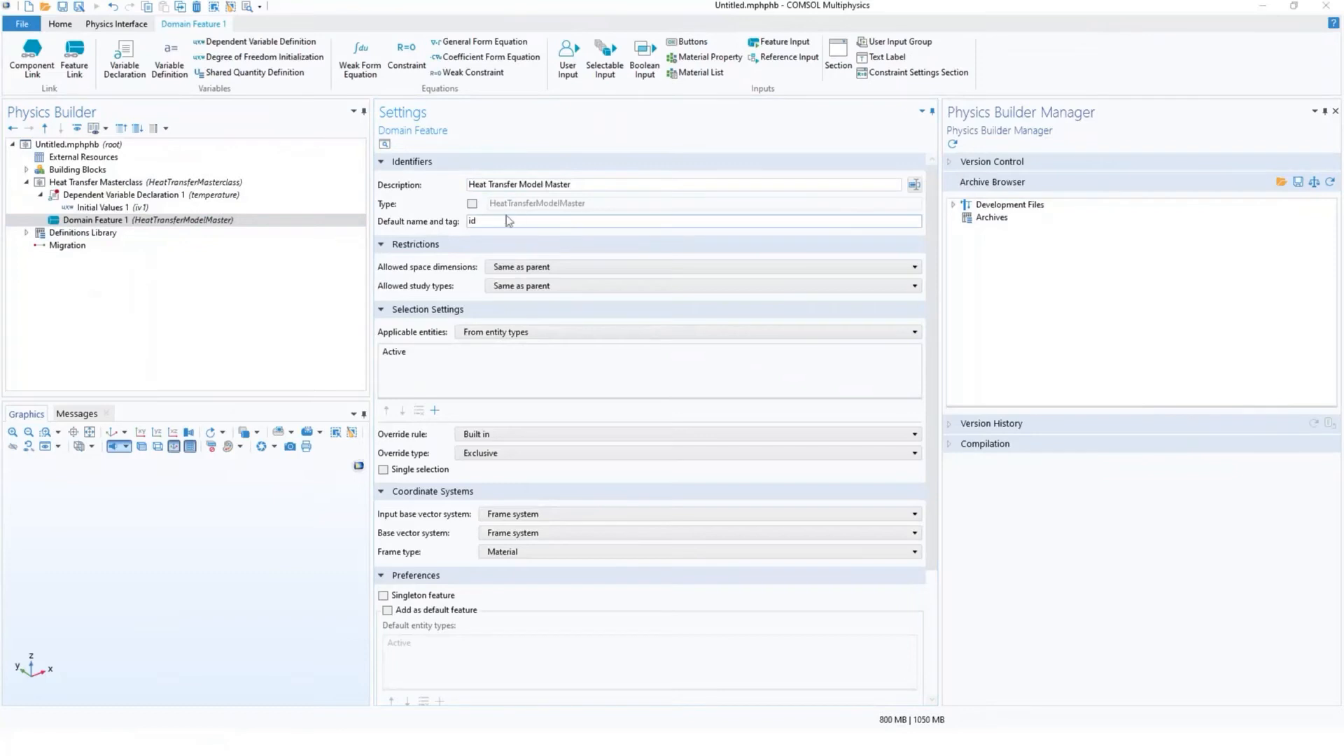
{"action": "left_click_drag", "start_coordinate": [495, 220], "coordinate": [449, 223]}
{"action": "type", "text": "htm"}
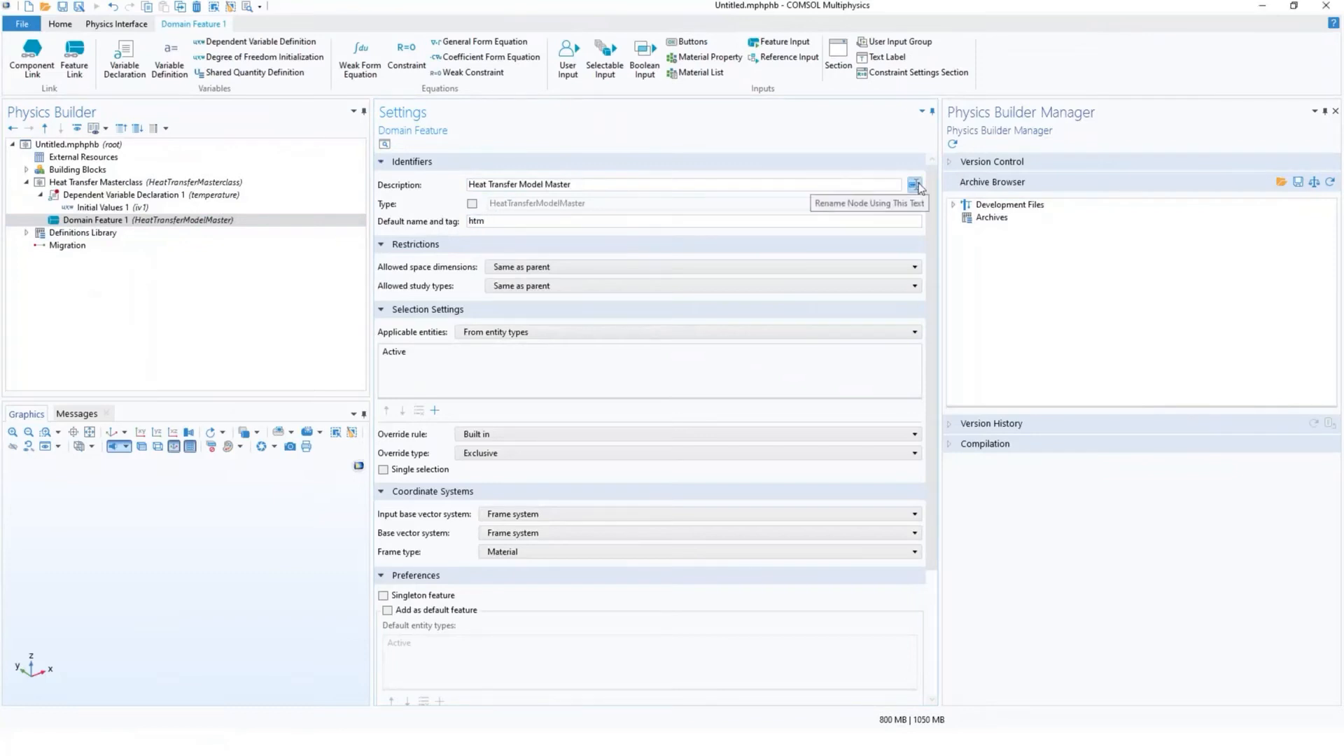
{"action": "left_click", "coordinate": [914, 185]}
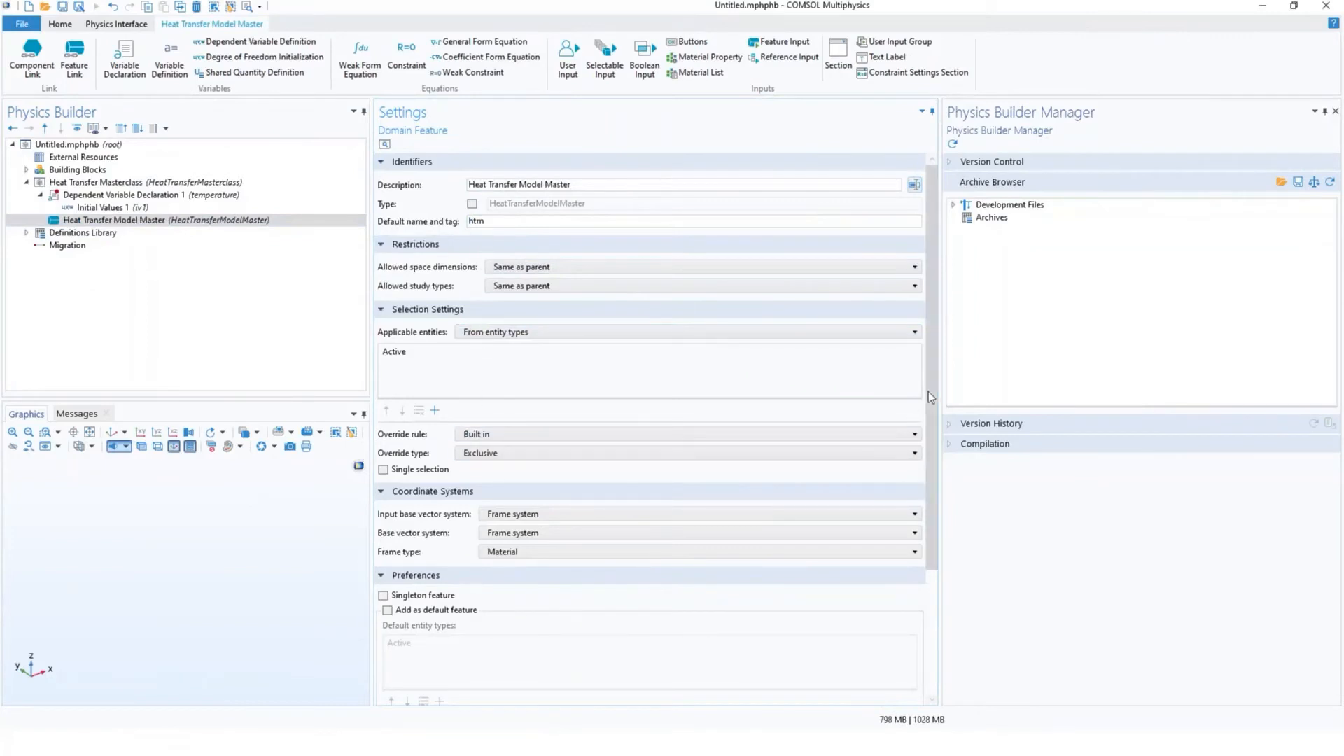
Step: Make the Heat Transfer Model Master domain feature a default feature of the interface
{"action": "left_click_drag", "start_coordinate": [929, 392], "coordinate": [924, 481]}
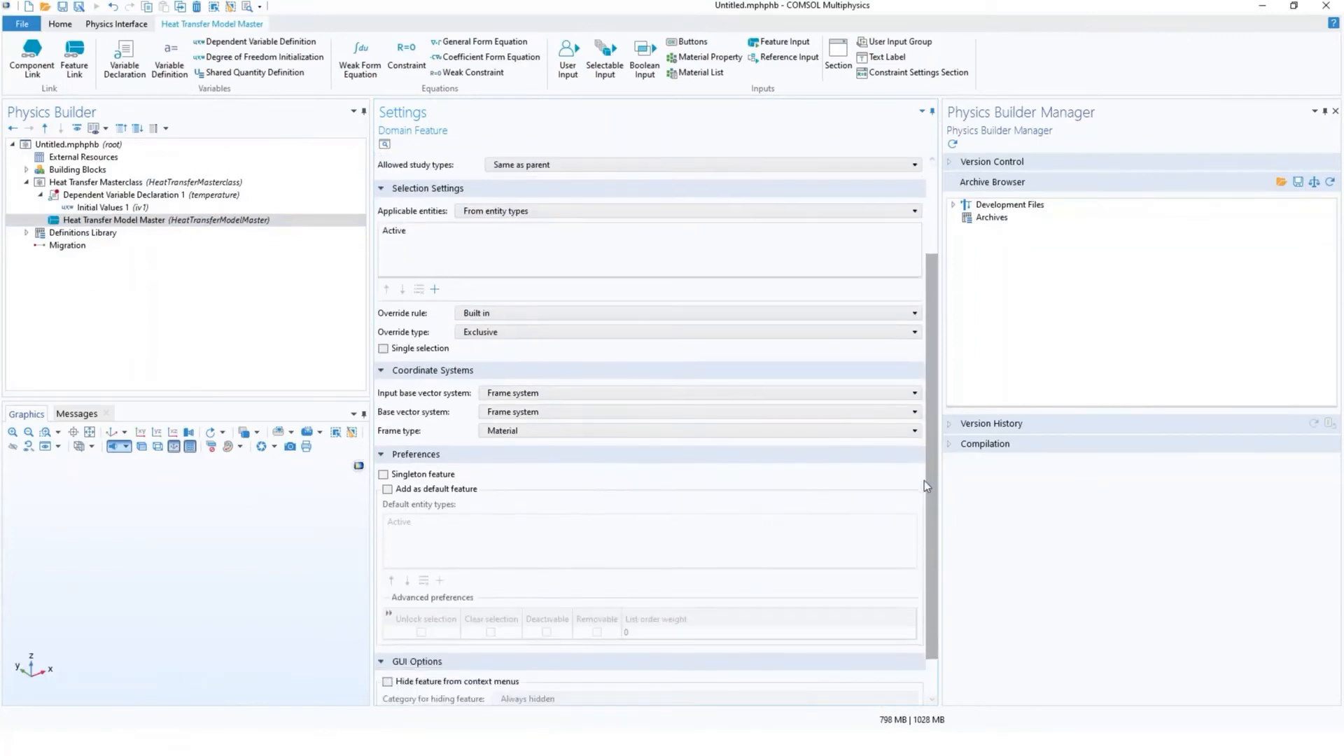
{"action": "left_click", "coordinate": [388, 490]}
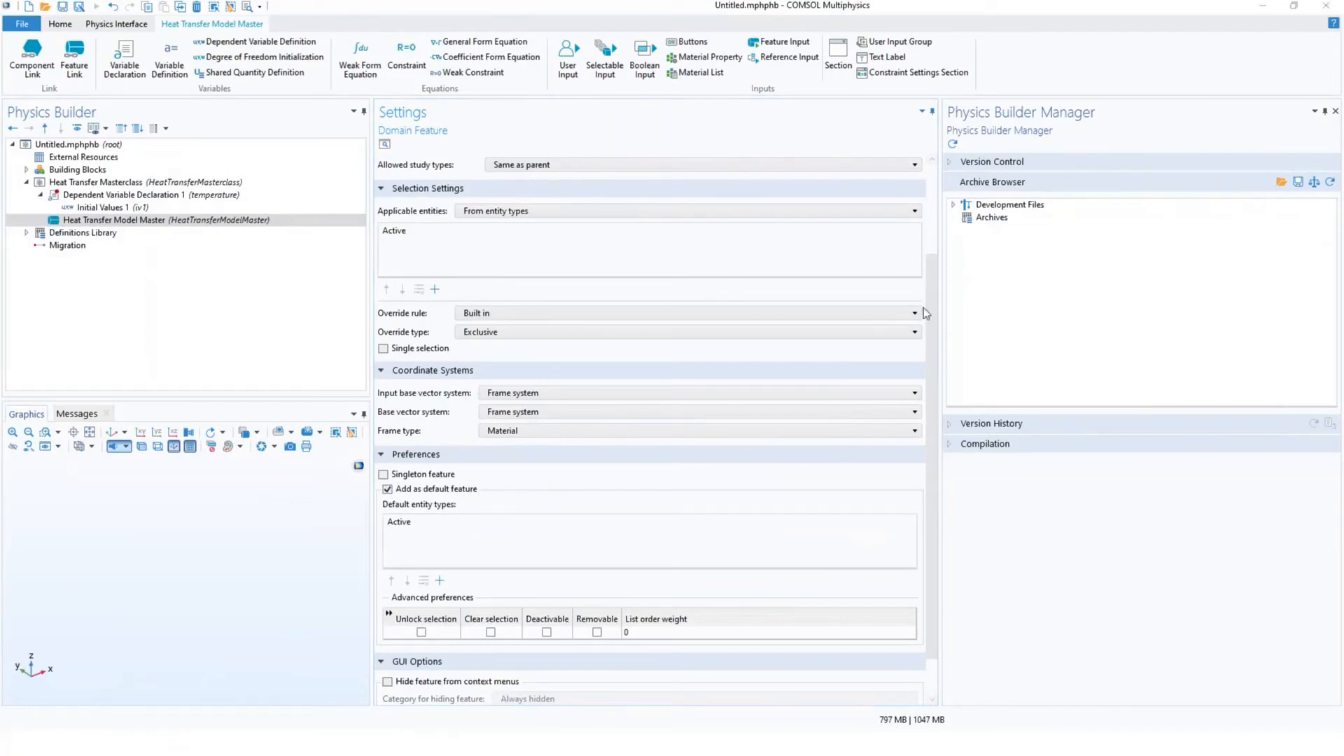
{"action": "scroll", "coordinate": [930, 329], "scroll_direction": "down", "scroll_amount": 2}
Step: Add a dependent variable definition under the Heat Transfer Model Master domain feature
{"action": "left_click", "coordinate": [158, 221]}
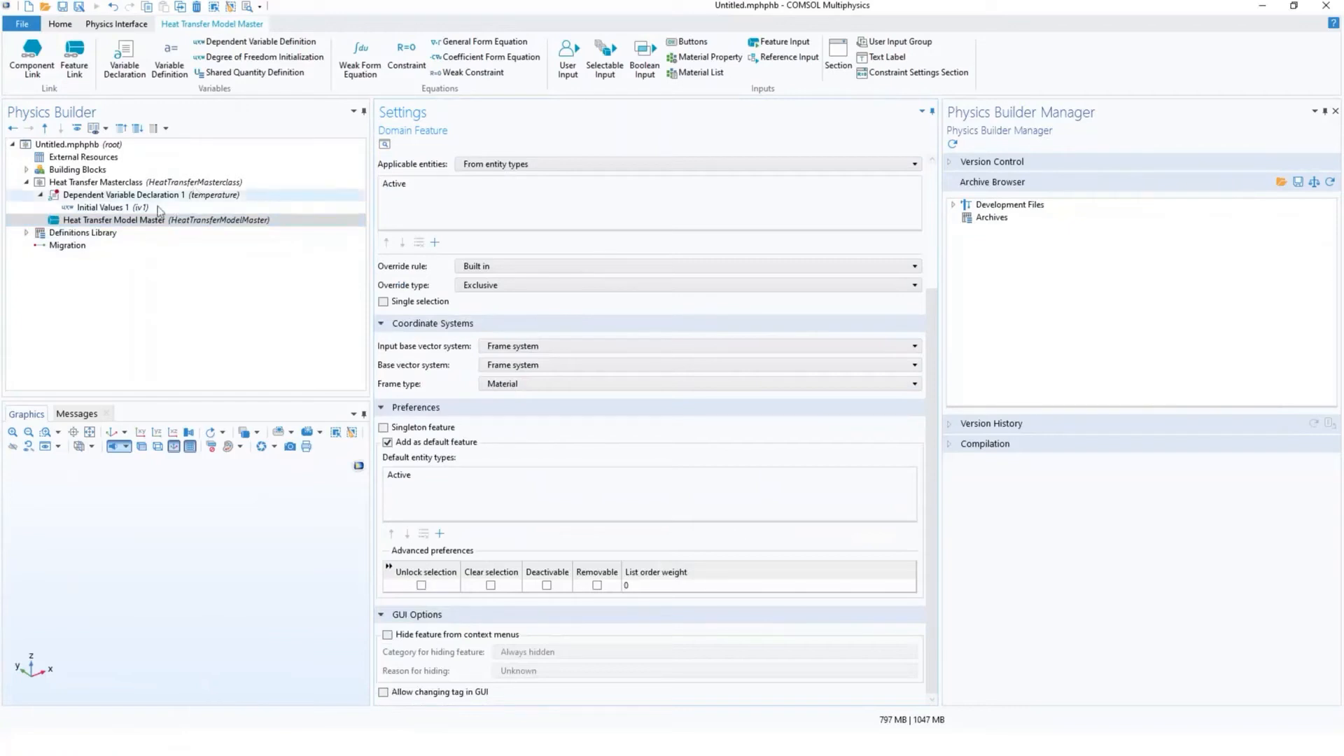
{"action": "right_click", "coordinate": [139, 221]}
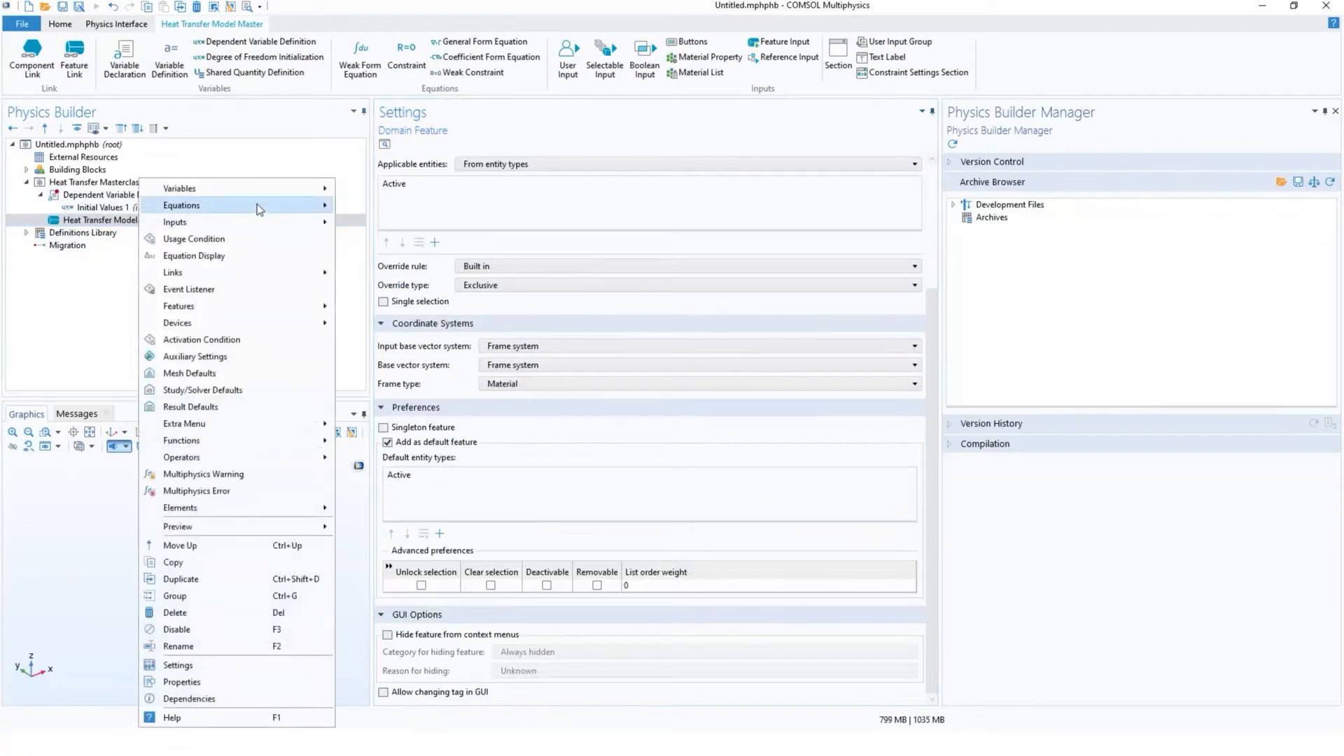
{"action": "mouse_move", "coordinate": [263, 188]}
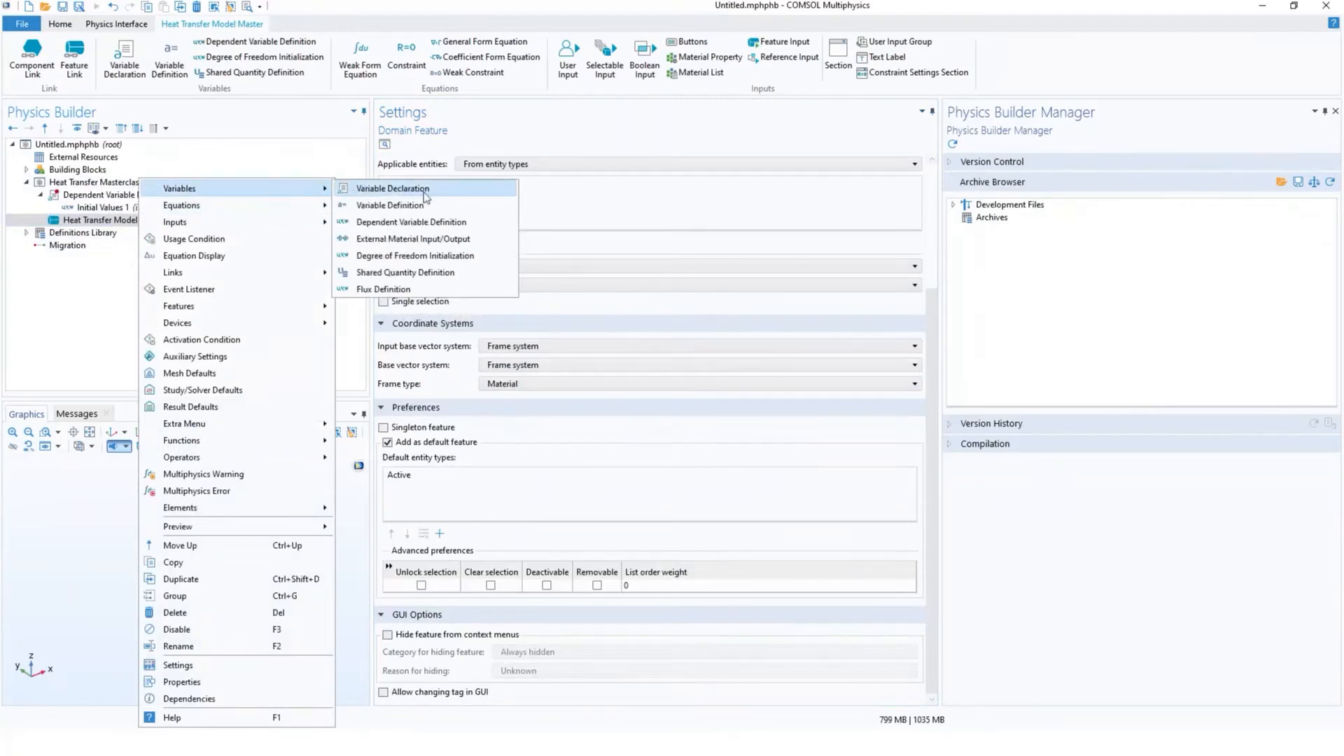
{"action": "left_click", "coordinate": [470, 224]}
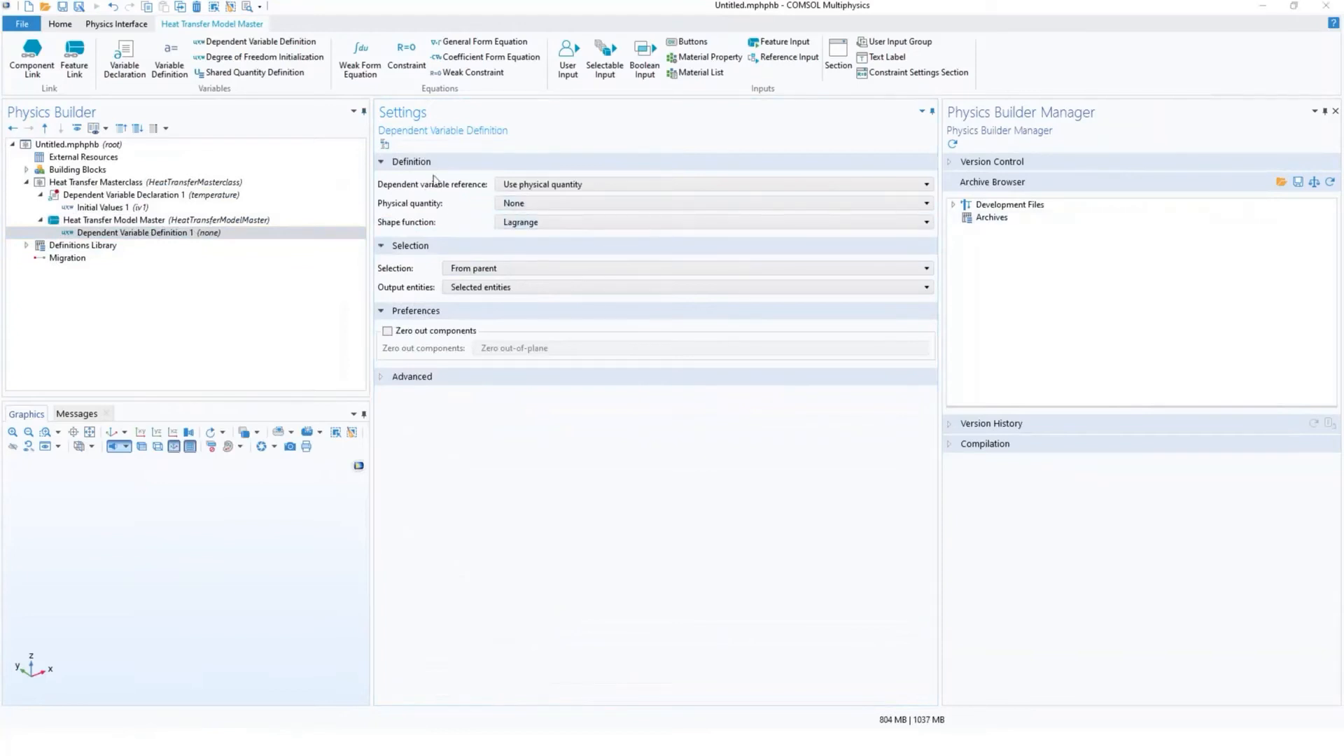
Step: Assign the built-in general Temperature (K) quantity to the dependent variable definition
{"action": "left_click", "coordinate": [535, 184]}
{"action": "left_click", "coordinate": [543, 174]}
{"action": "left_click", "coordinate": [870, 207]}
{"action": "left_click", "coordinate": [795, 232]}
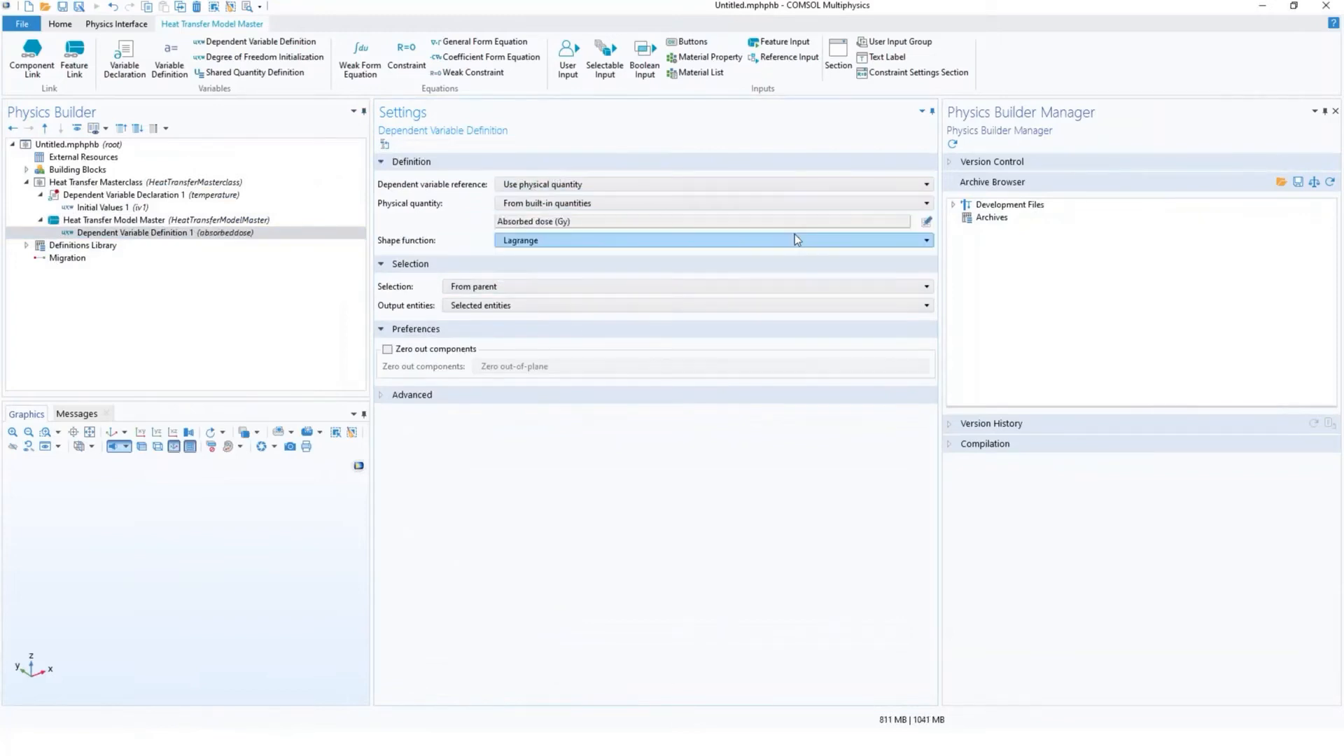
{"action": "left_click", "coordinate": [927, 221]}
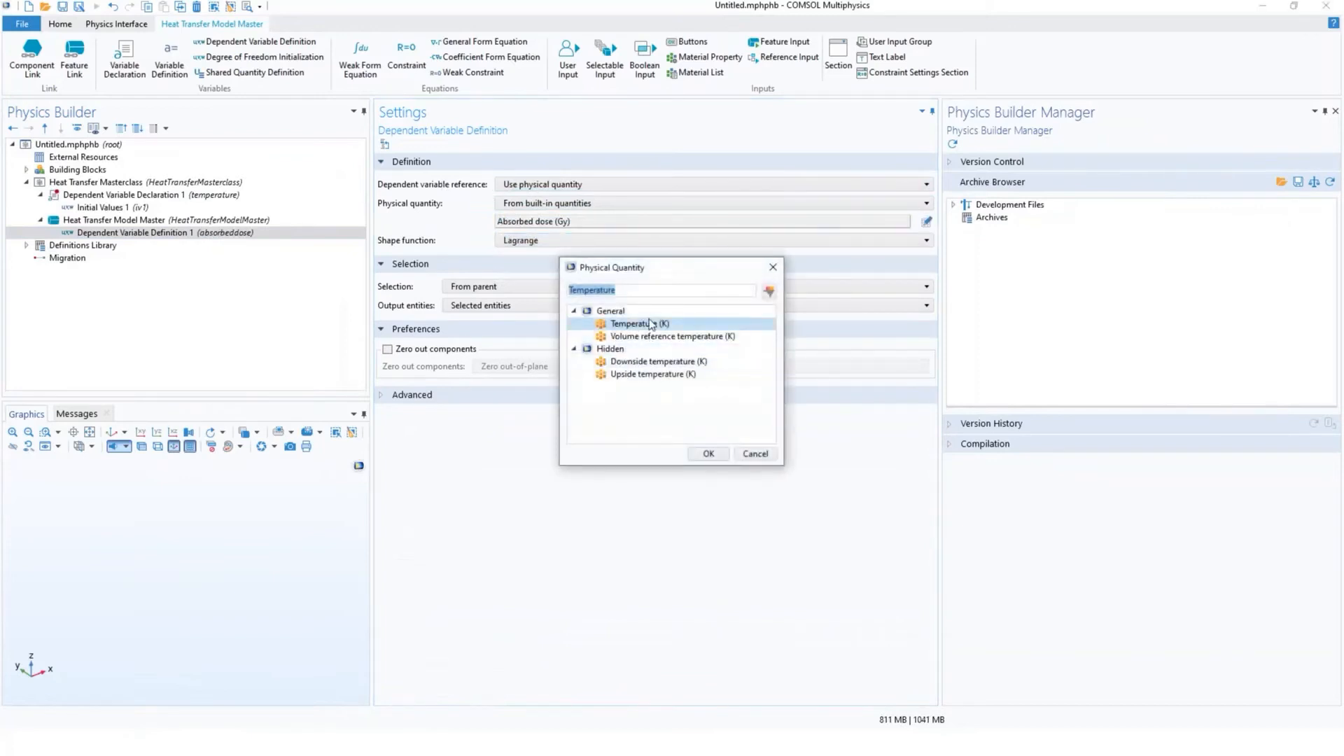
{"action": "double_click", "coordinate": [657, 324]}
{"action": "left_click", "coordinate": [558, 269]}
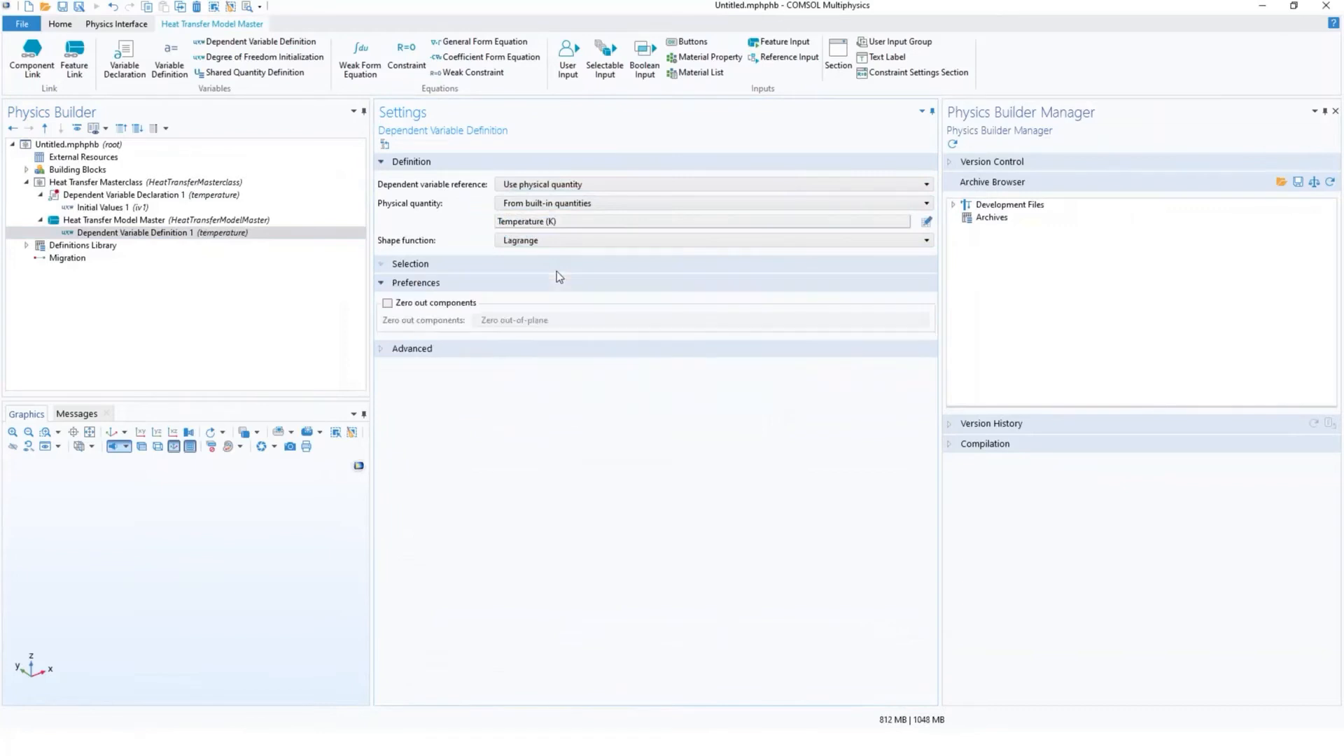
{"action": "left_click", "coordinate": [557, 271]}
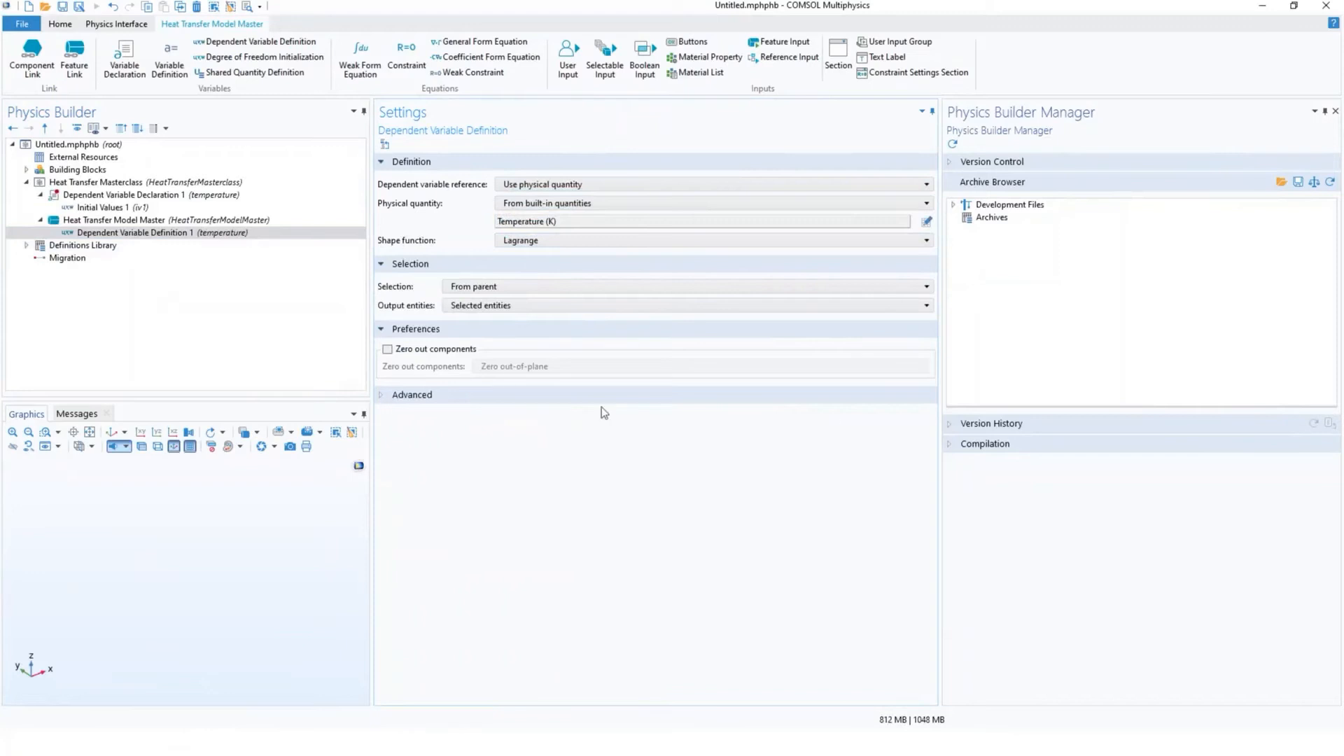
{"action": "left_click", "coordinate": [379, 394]}
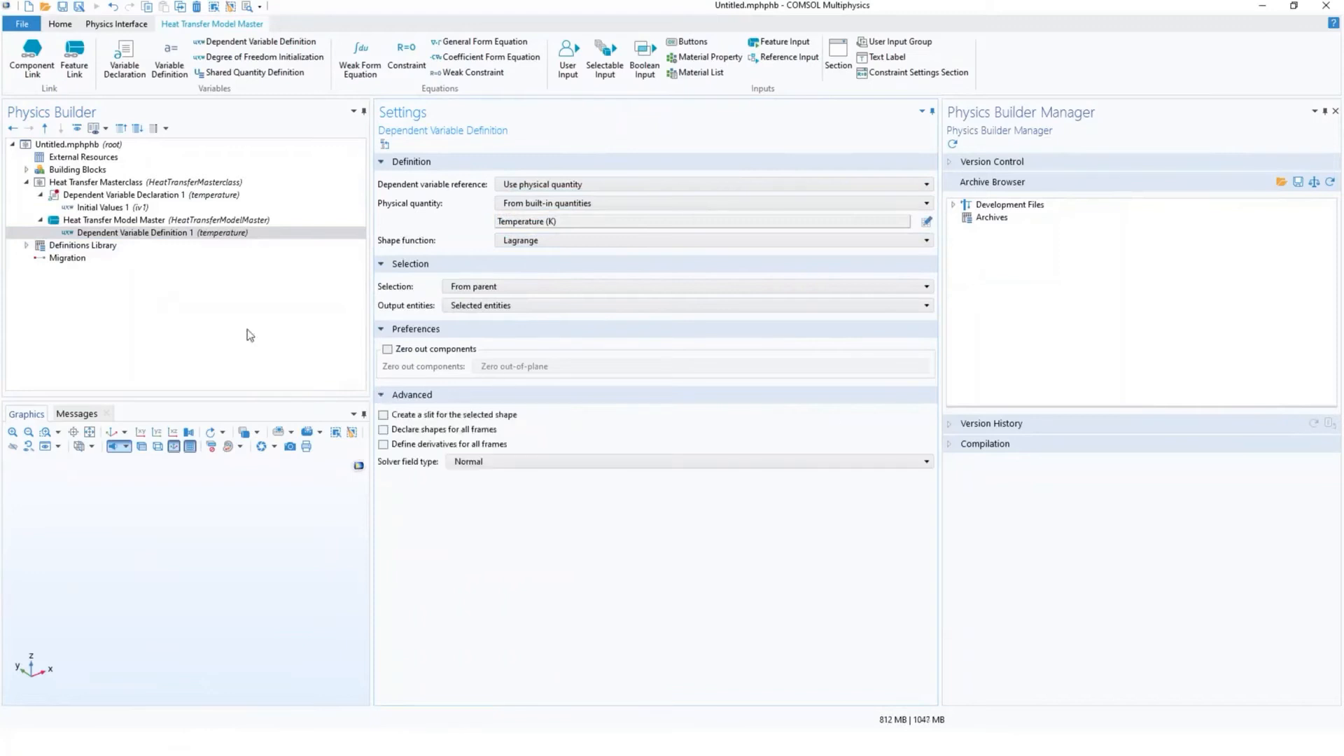
{"action": "left_click", "coordinate": [115, 220]}
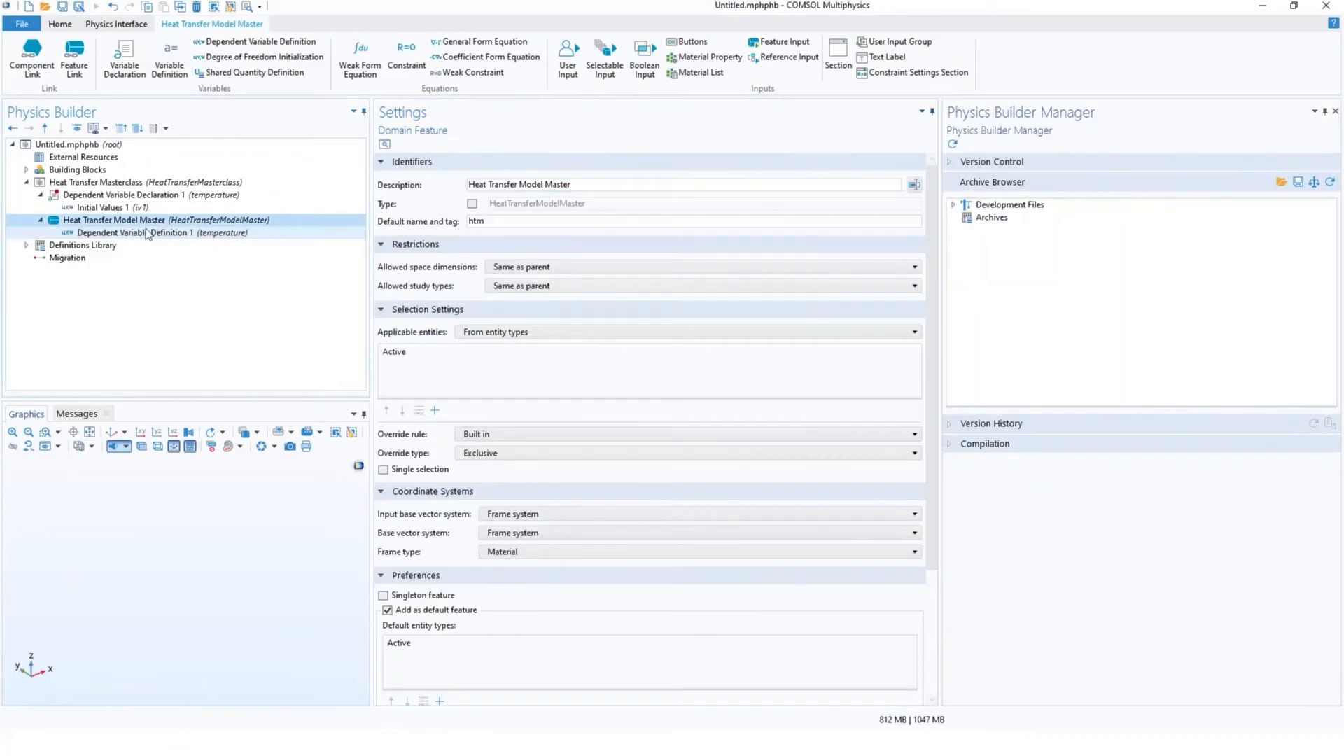
{"action": "left_click", "coordinate": [116, 233]}
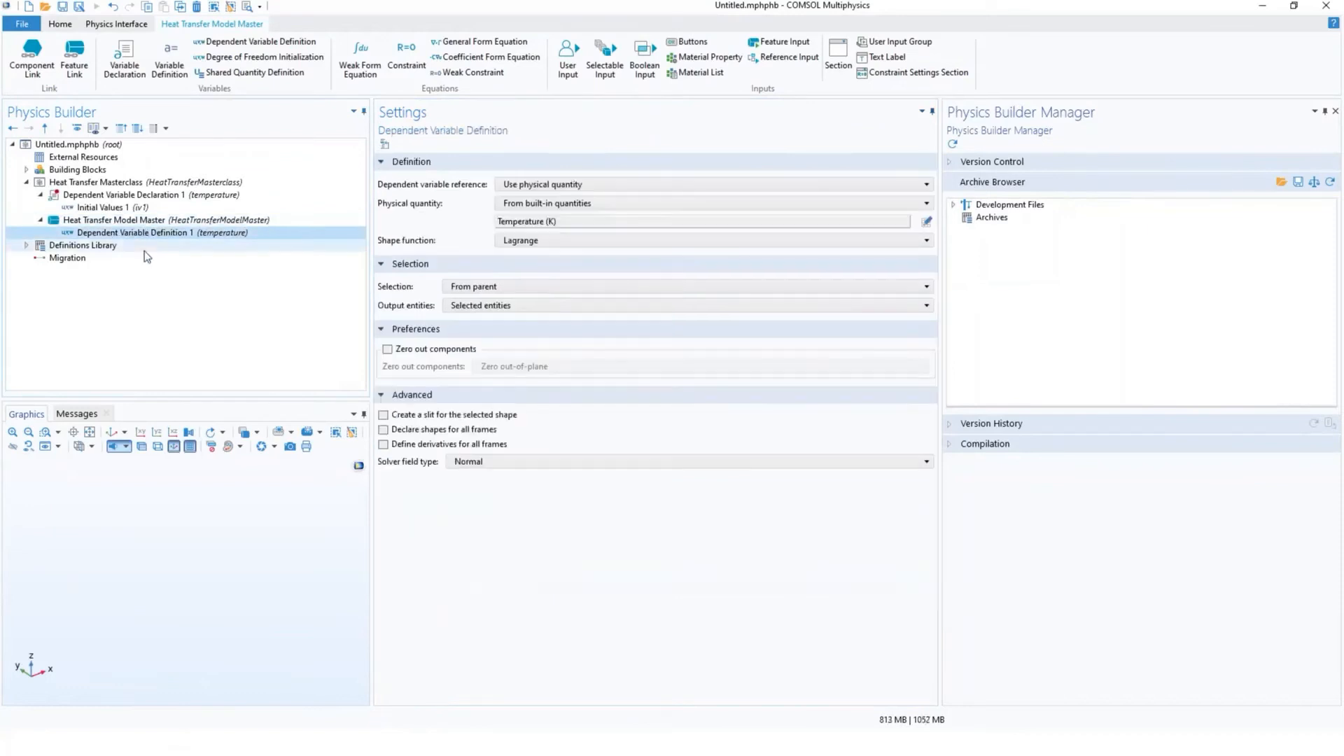
Step: Add a material property input under Heat Transfer Model Master and inspect its variable definition
{"action": "left_click", "coordinate": [63, 221]}
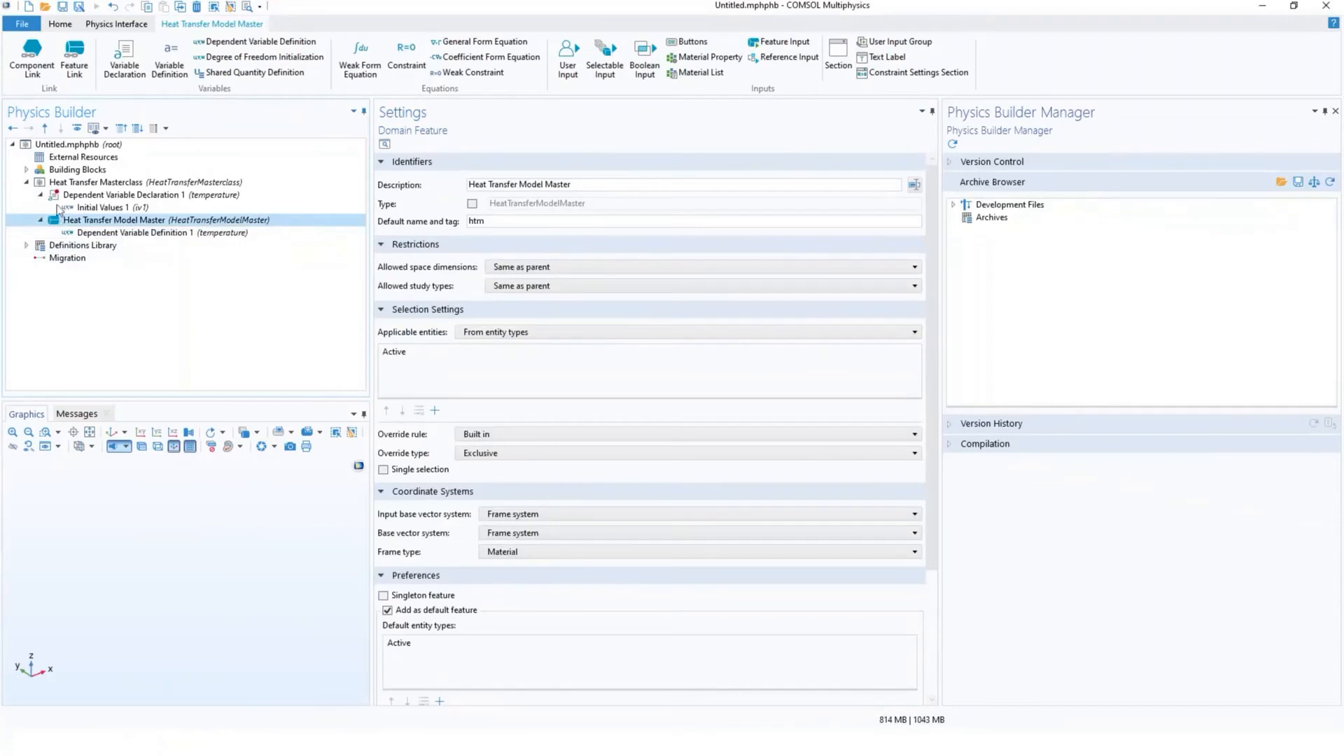
{"action": "right_click", "coordinate": [142, 223]}
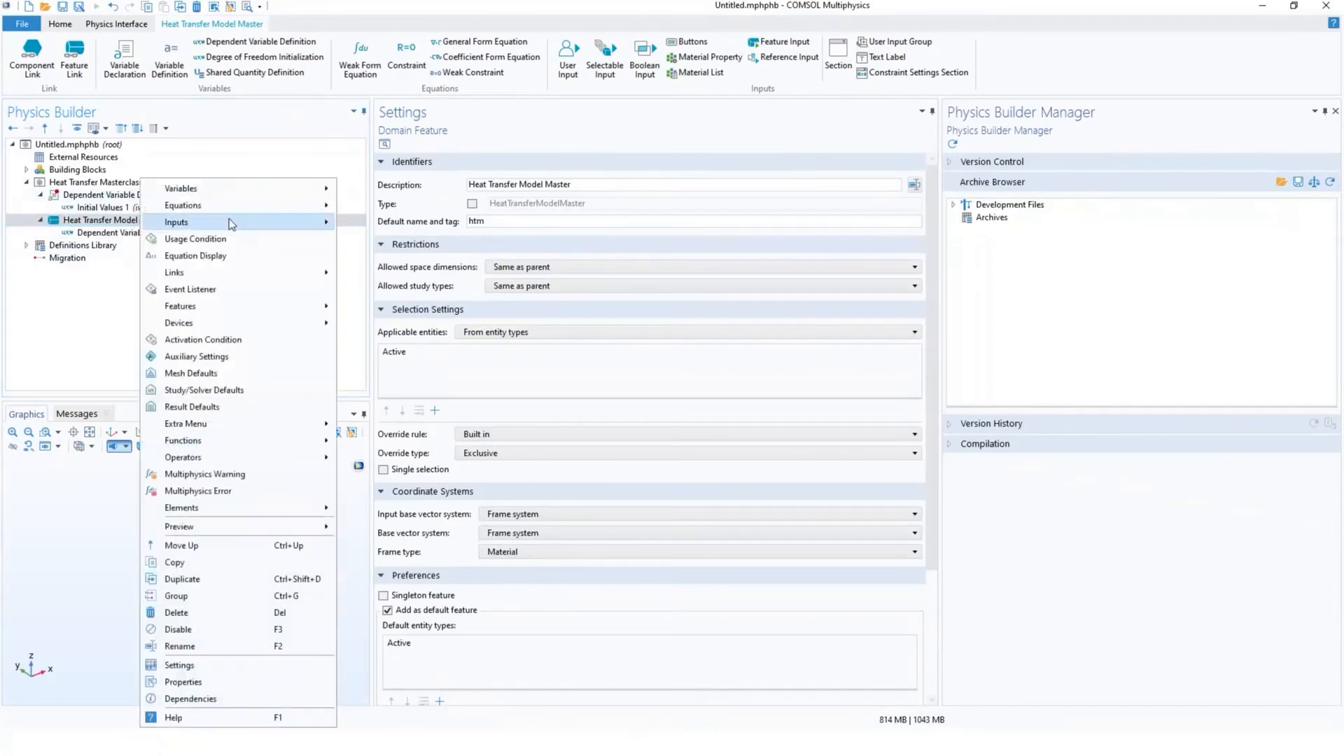
{"action": "mouse_move", "coordinate": [229, 221]}
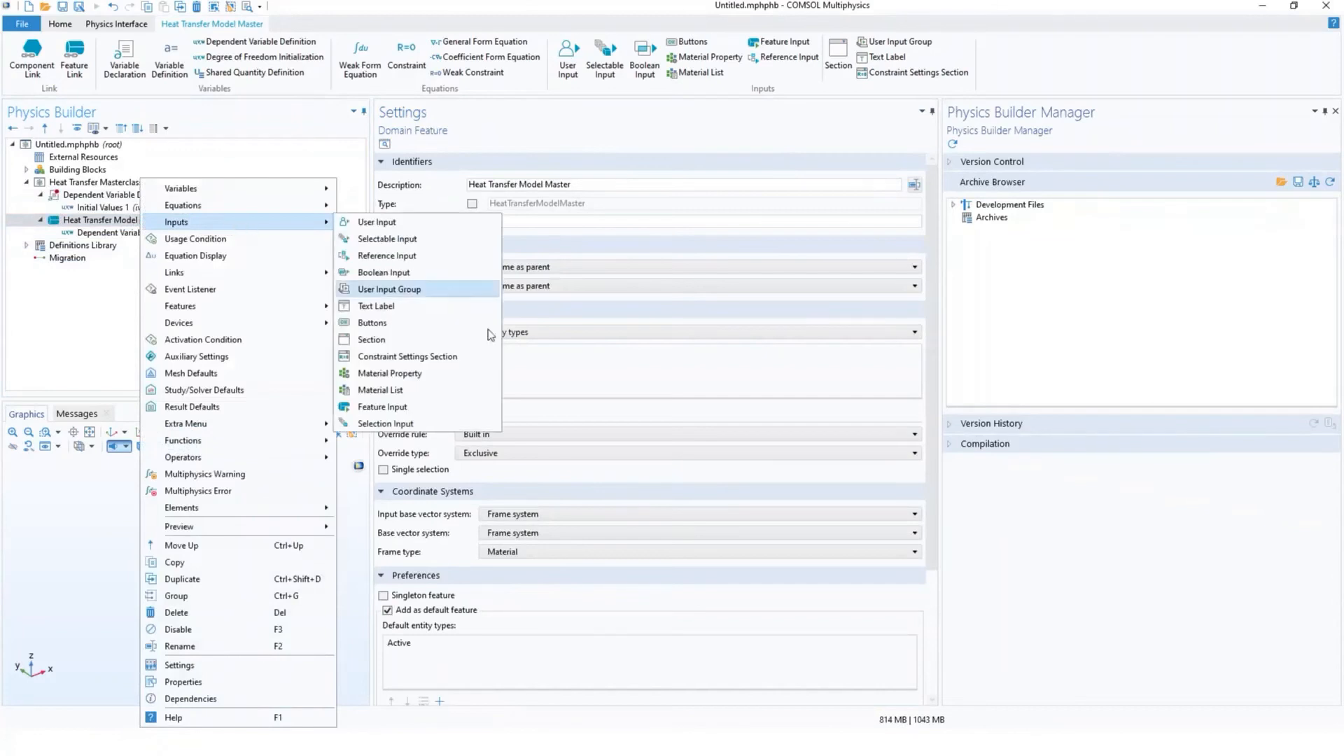
{"action": "left_click", "coordinate": [481, 375]}
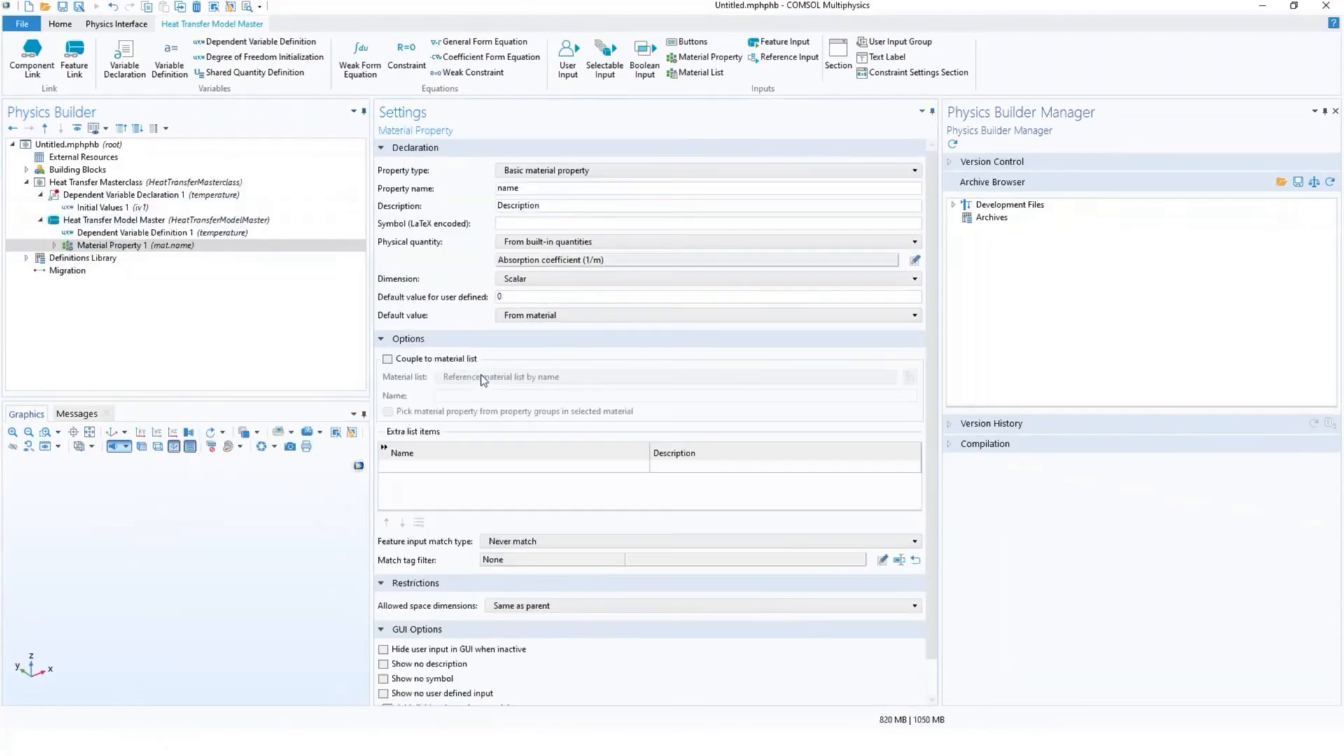
{"action": "left_click", "coordinate": [55, 245]}
{"action": "left_click", "coordinate": [121, 257]}
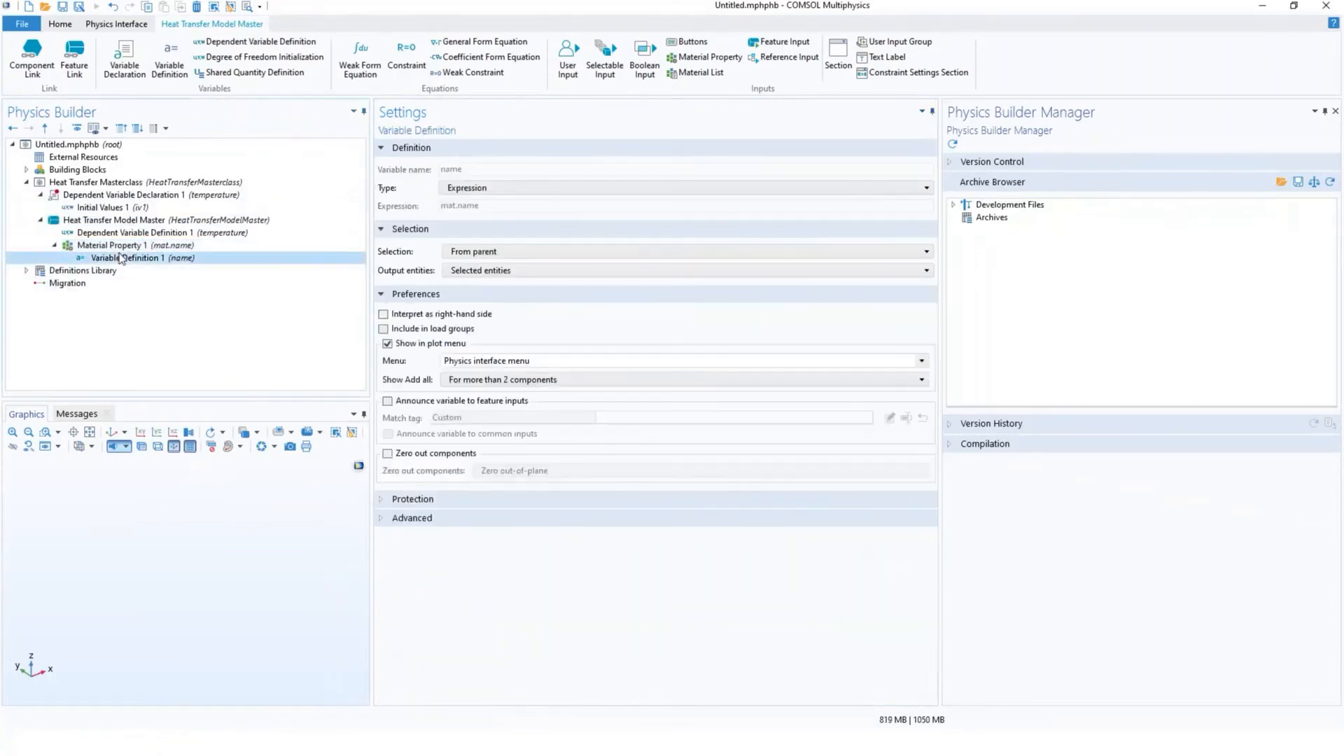
Step: Name the material property k, with the description Thermal conductivity and the LaTeX-encoded symbol k
{"action": "left_click", "coordinate": [131, 251]}
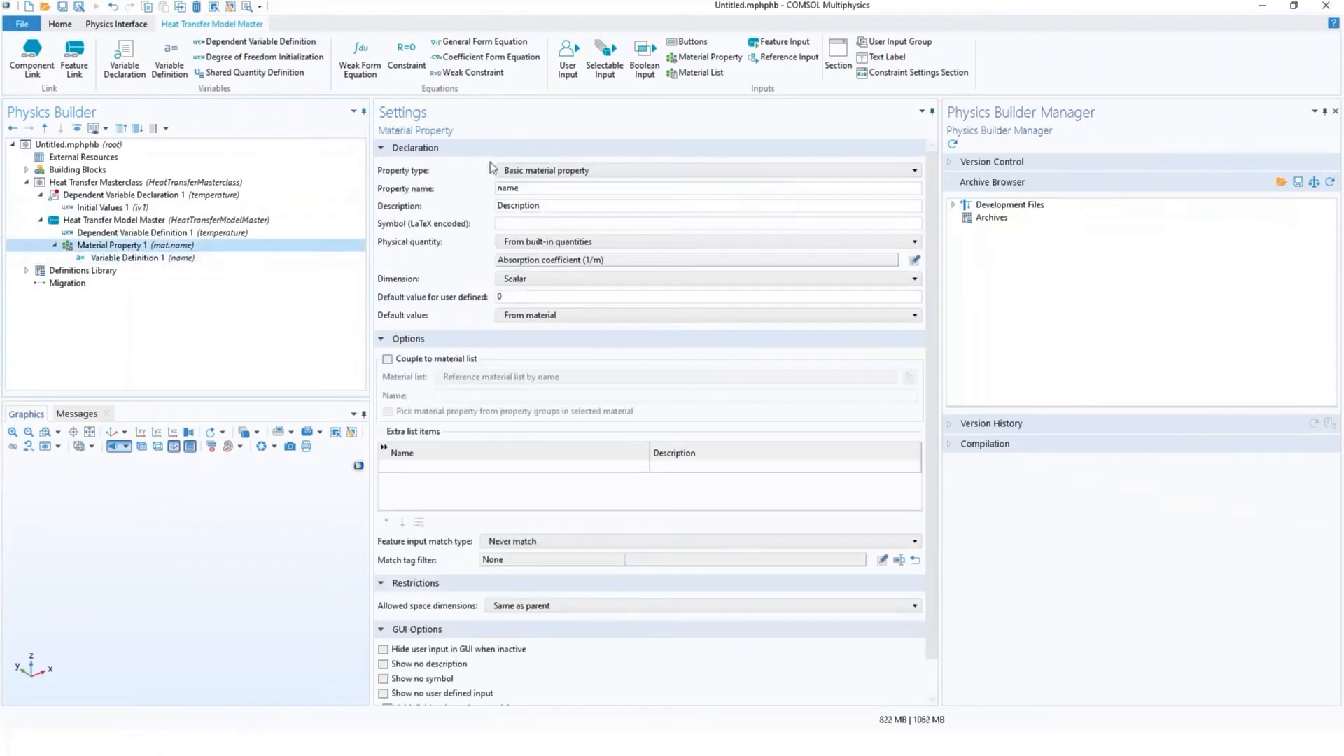
{"action": "double_click", "coordinate": [503, 188]}
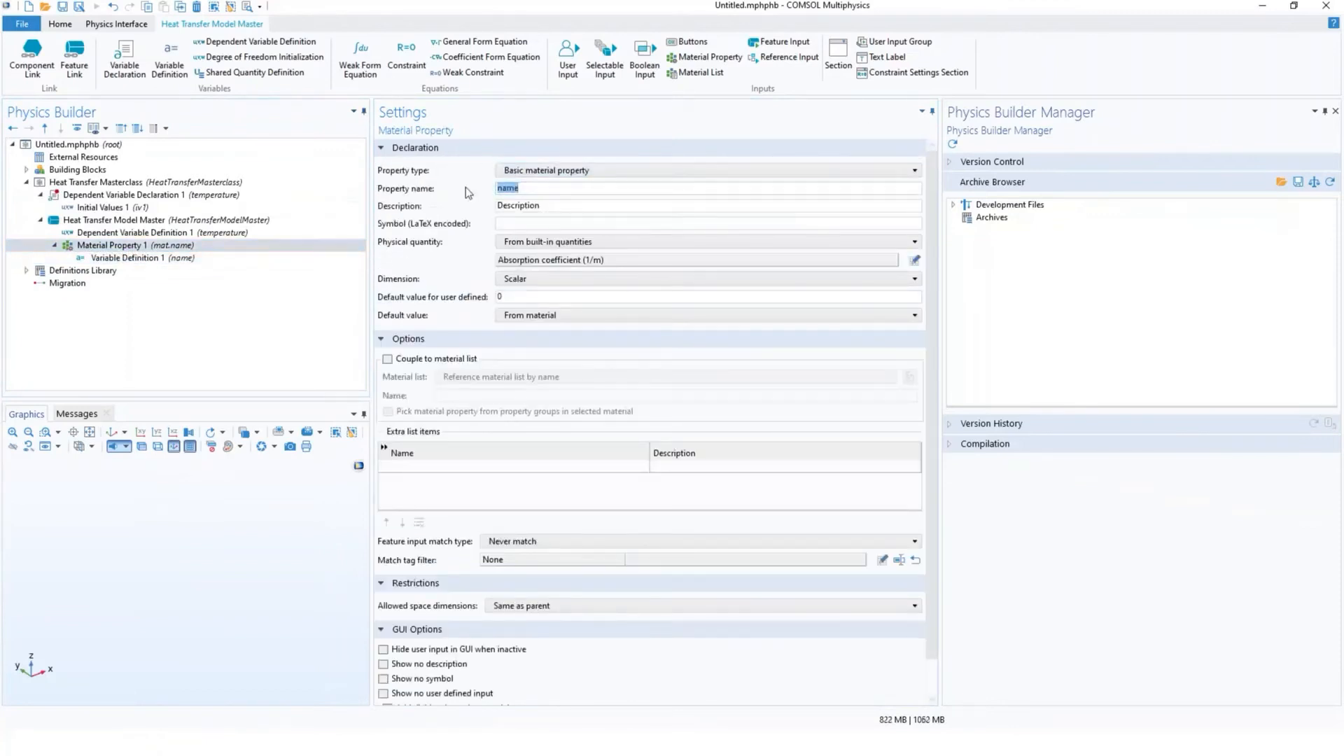
{"action": "key", "text": "BackSpace"}
{"action": "key", "text": "Return"}
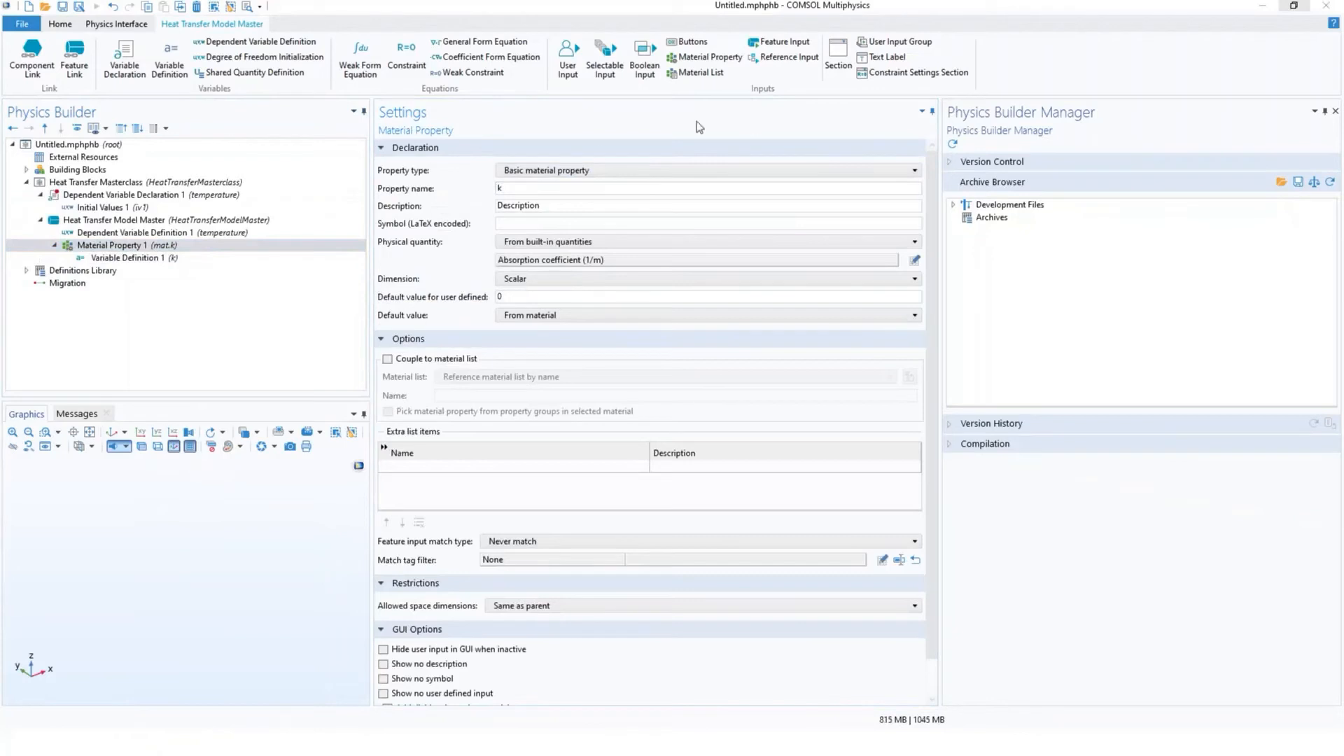
{"action": "left_click", "coordinate": [558, 207]}
{"action": "left_click_drag", "start_coordinate": [558, 207], "coordinate": [486, 212]}
{"action": "type", "text": "Thermal conductivity"}
{"action": "left_click", "coordinate": [516, 224]}
{"action": "type", "text": "k"}
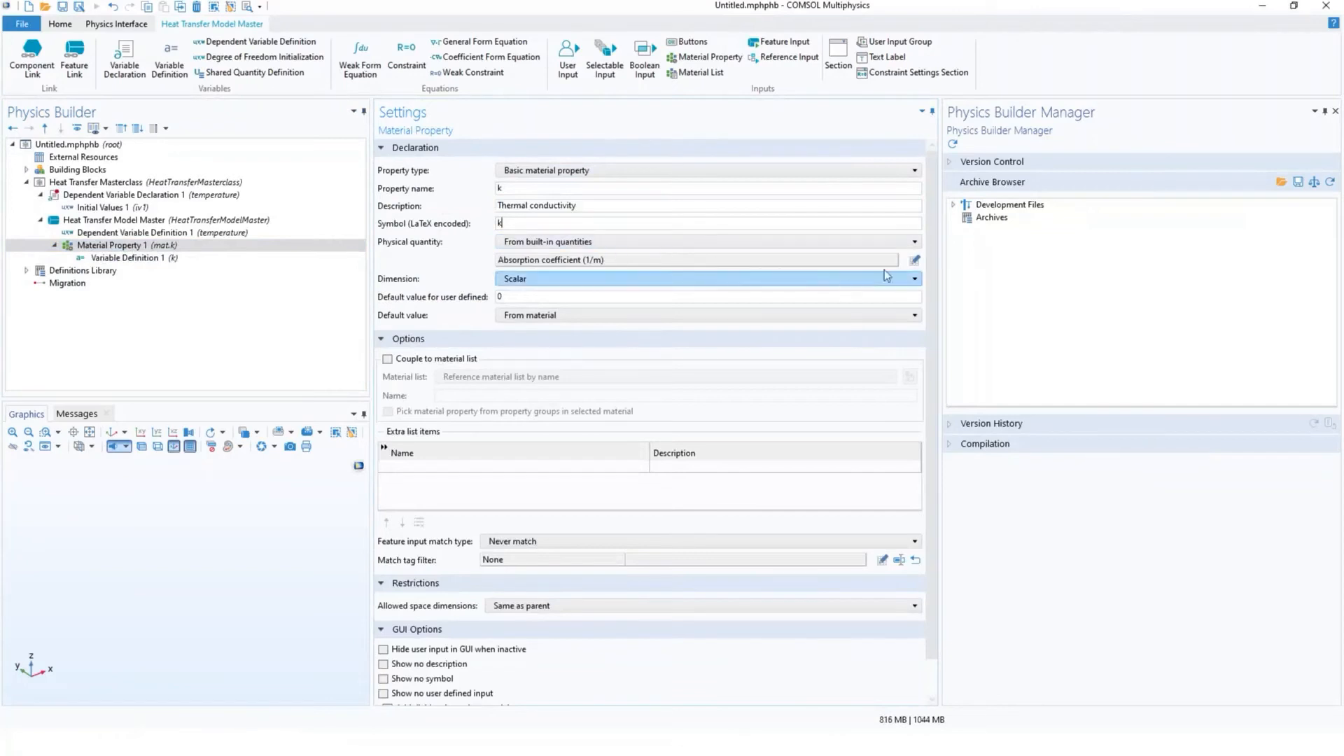
Step: Assign the built-in Transport quantity Thermal conductivity (W/(m*K)) to the material property k
{"action": "left_click", "coordinate": [909, 262]}
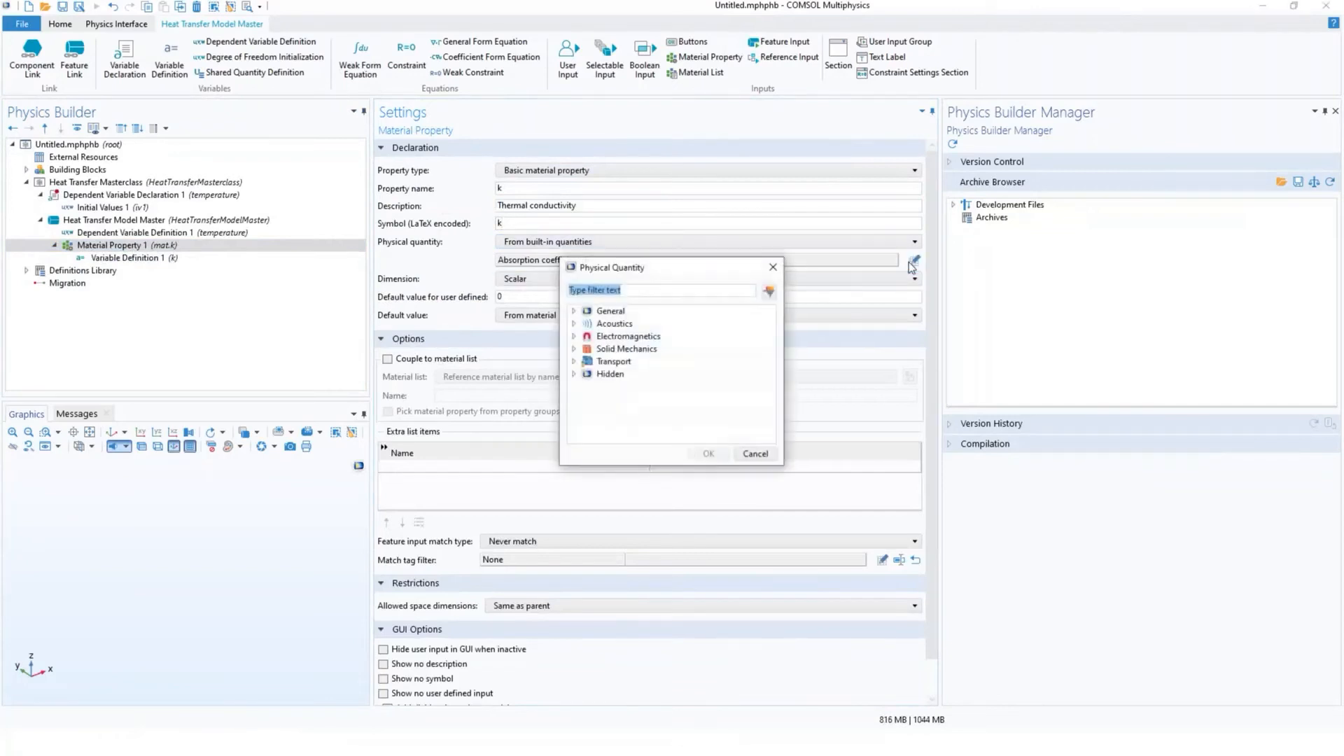
{"action": "type", "text": "T"}
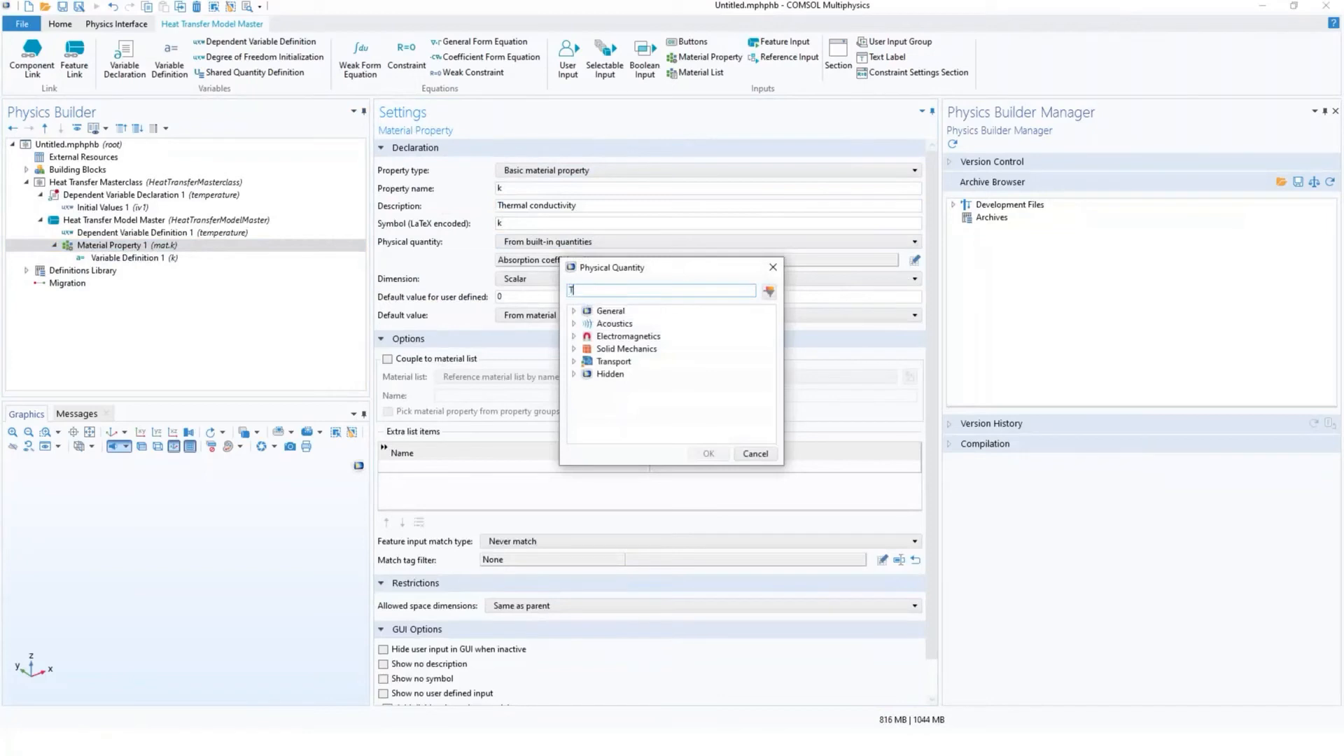
{"action": "type", "text": "hermal Conductivity"}
{"action": "left_click", "coordinate": [768, 291]}
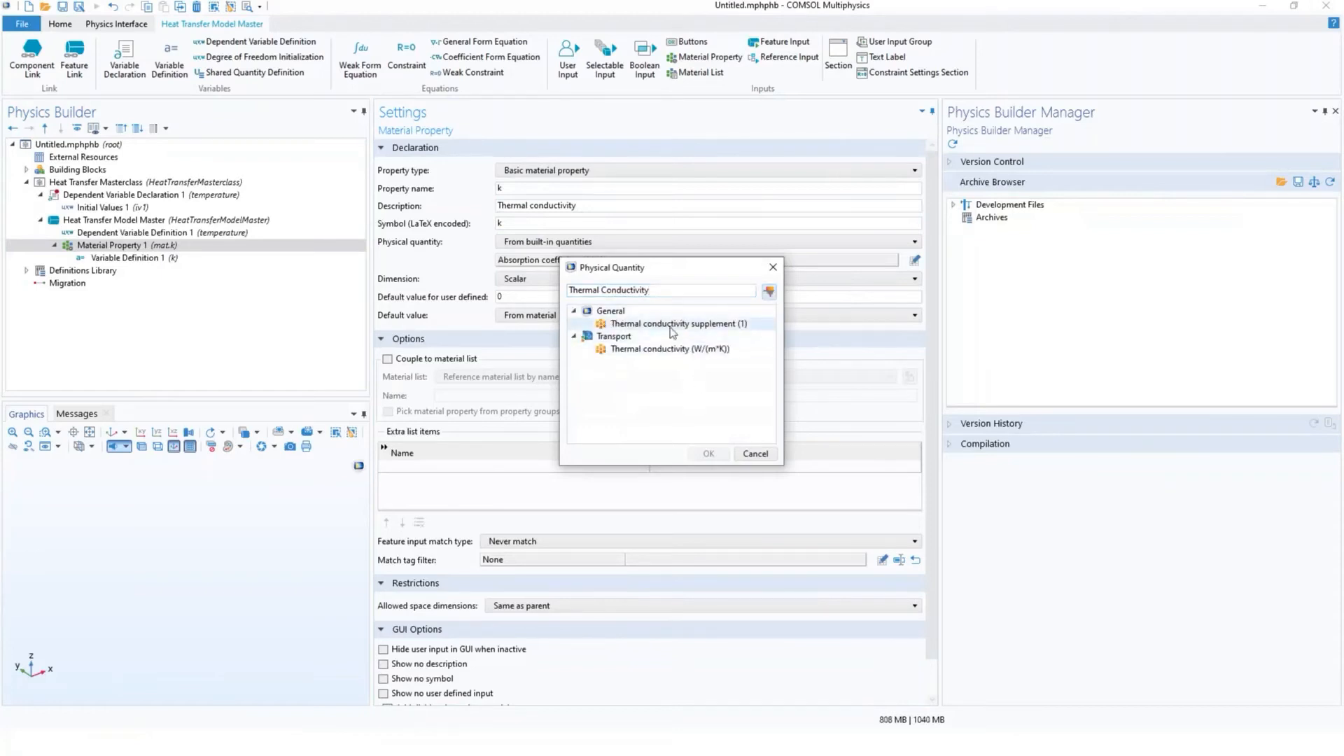
{"action": "left_click", "coordinate": [619, 353]}
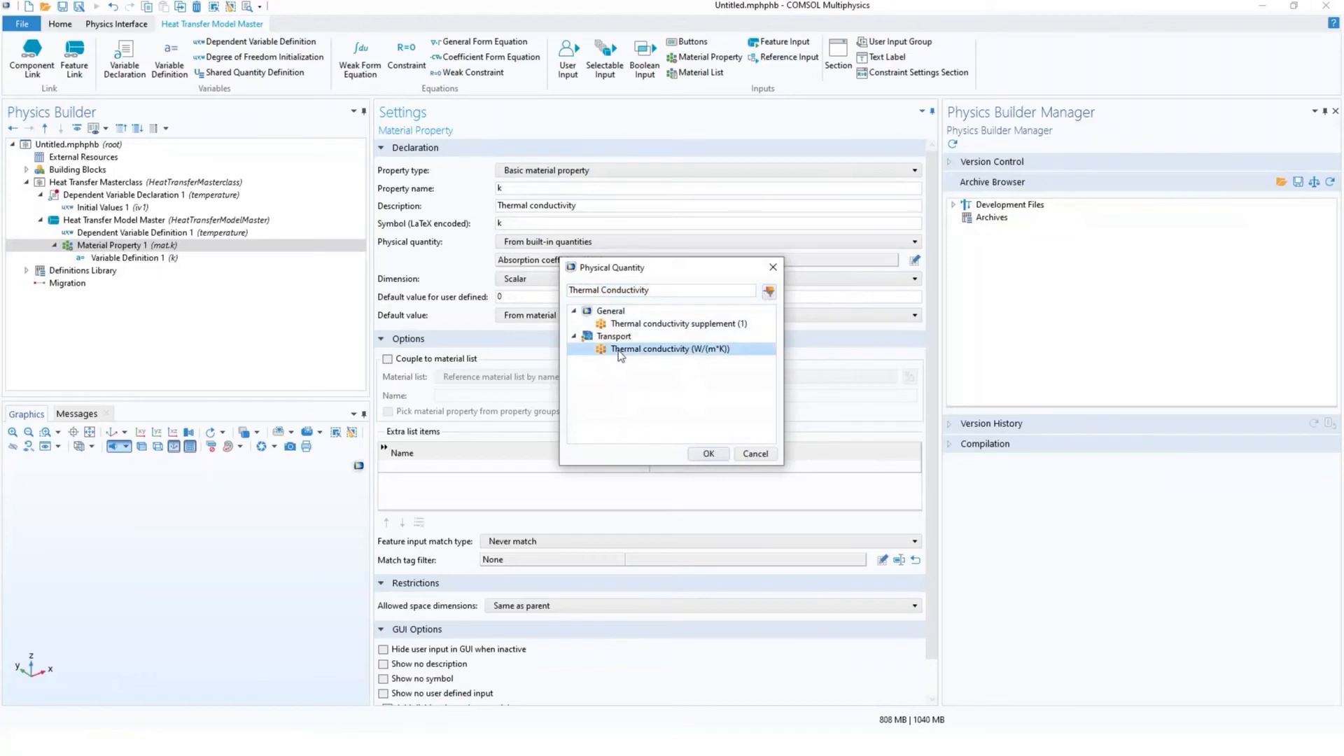
{"action": "double_click", "coordinate": [620, 350]}
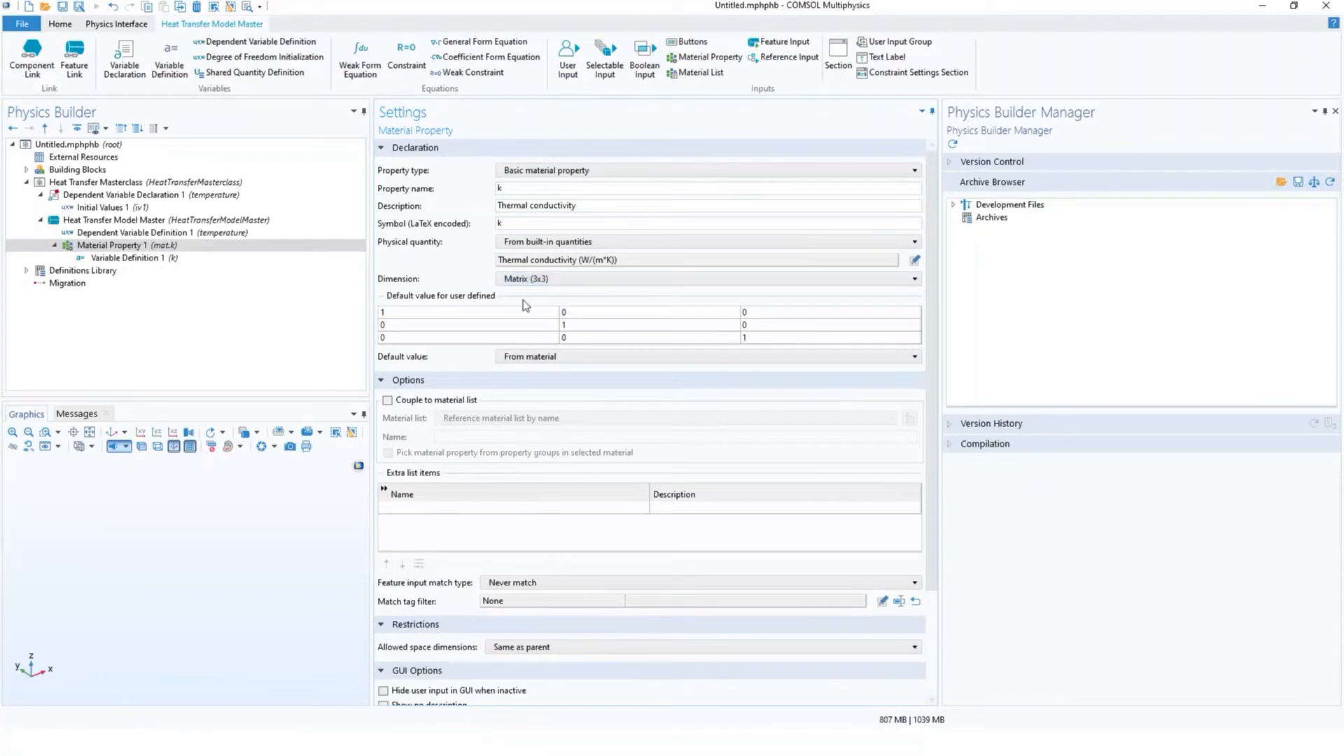
Step: Examine the material property's default 3x3 matrix diagonal, its remaining options and the variable definition for k
{"action": "left_click", "coordinate": [420, 317]}
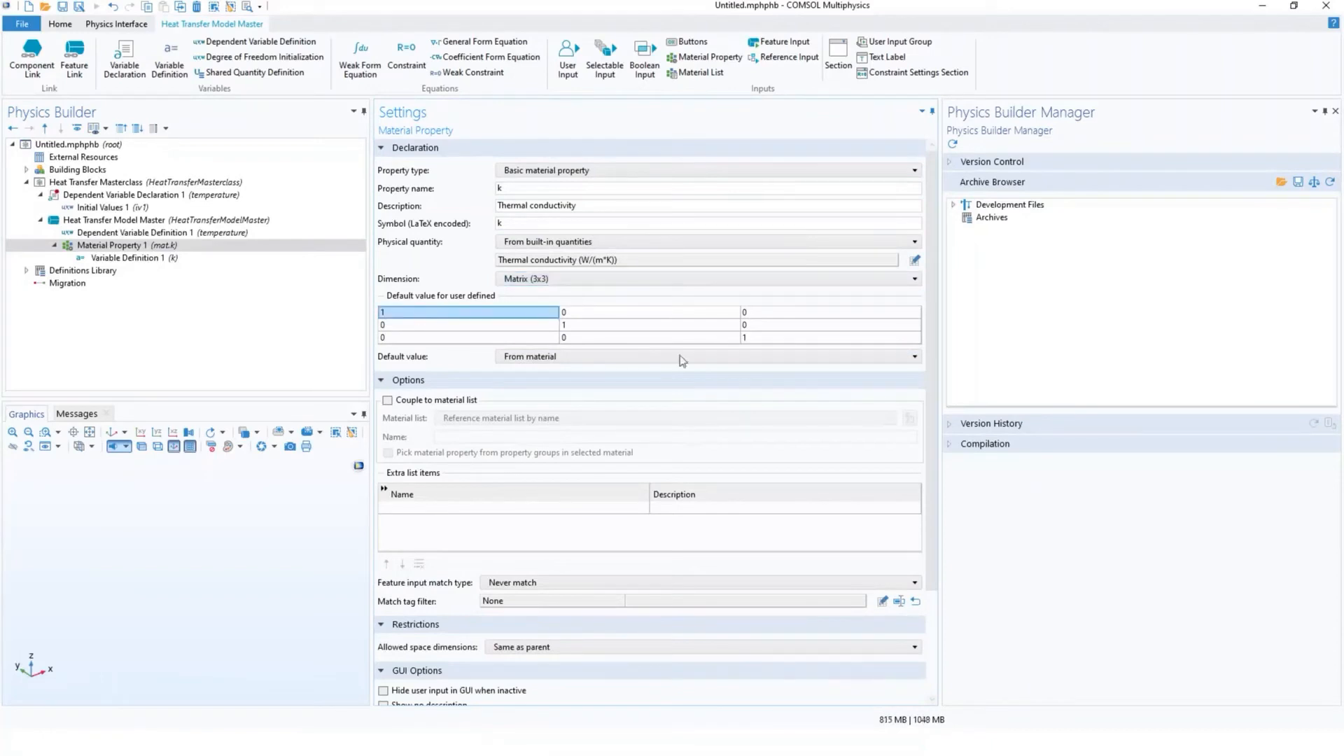
{"action": "left_click", "coordinate": [671, 326]}
{"action": "left_click", "coordinate": [767, 339]}
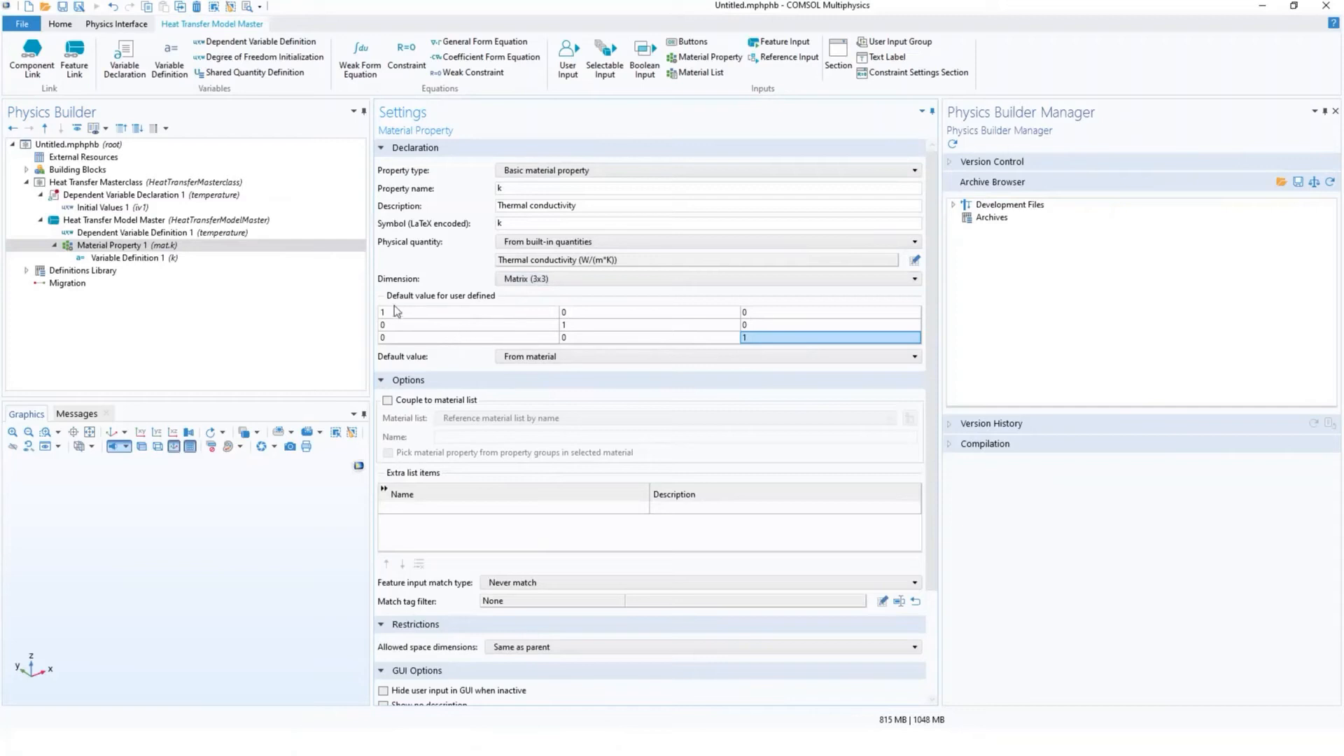
{"action": "left_click", "coordinate": [453, 317]}
{"action": "left_click", "coordinate": [591, 326]}
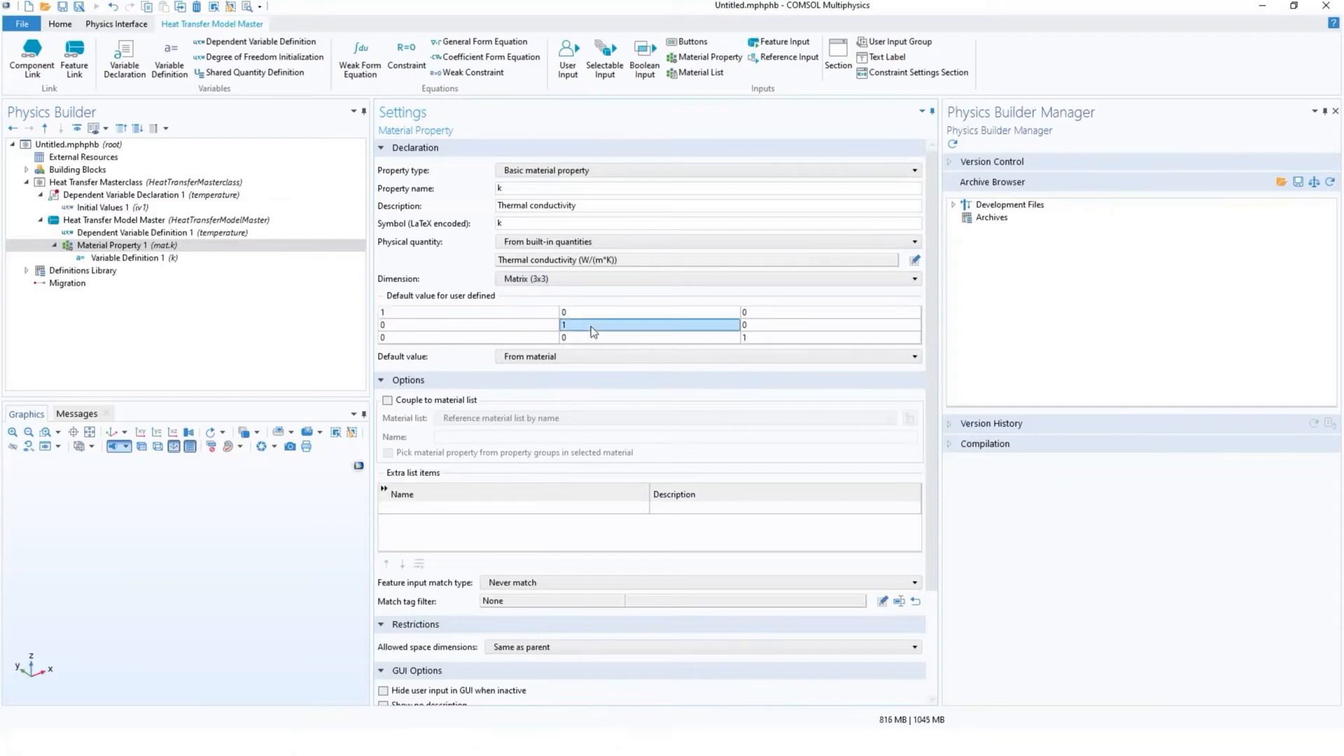
{"action": "left_click", "coordinate": [787, 340]}
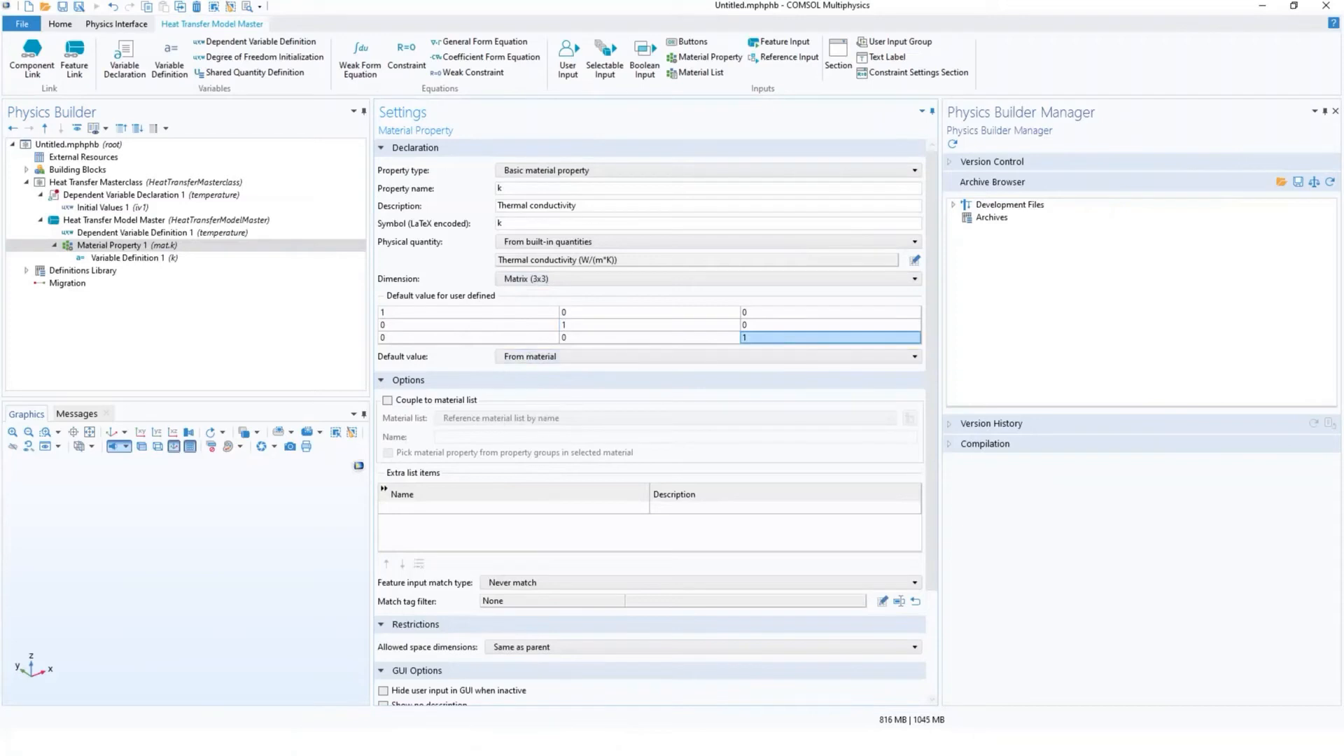
{"action": "scroll", "coordinate": [725, 518], "scroll_direction": "down", "scroll_amount": 3}
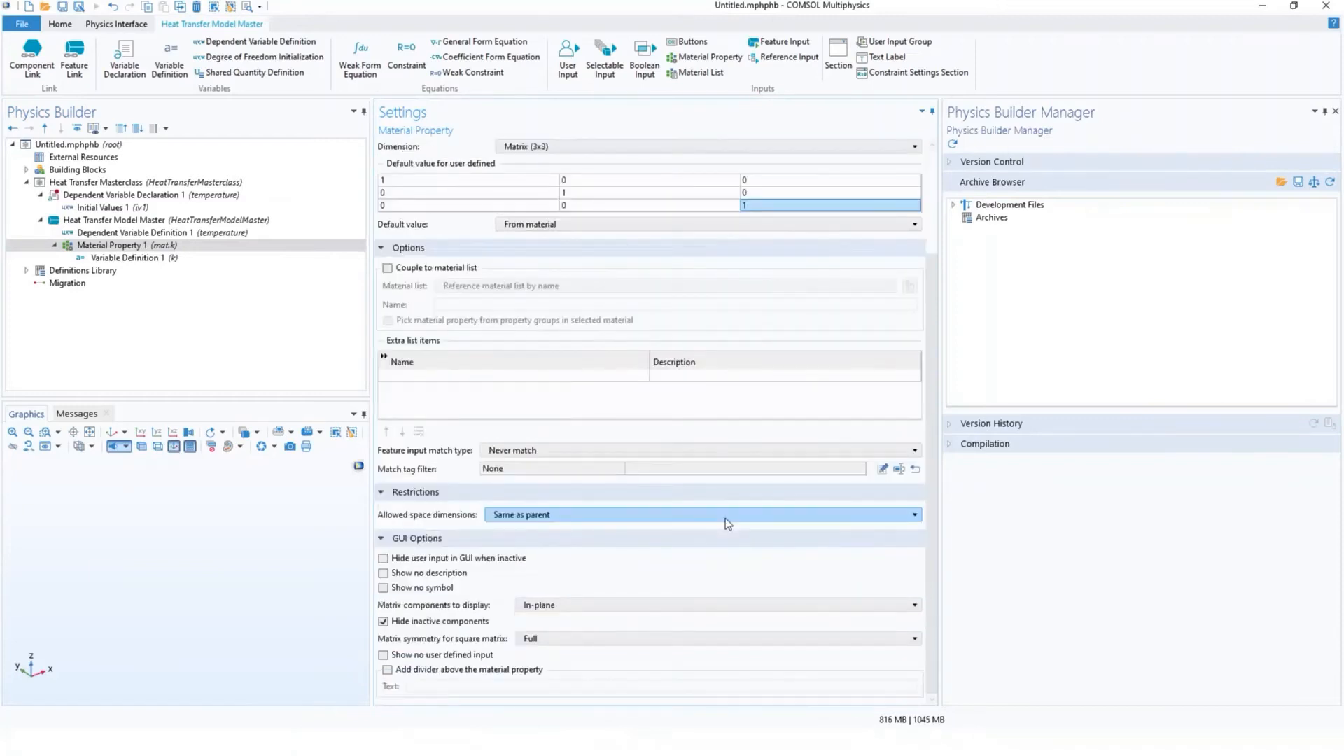
{"action": "left_click", "coordinate": [148, 259]}
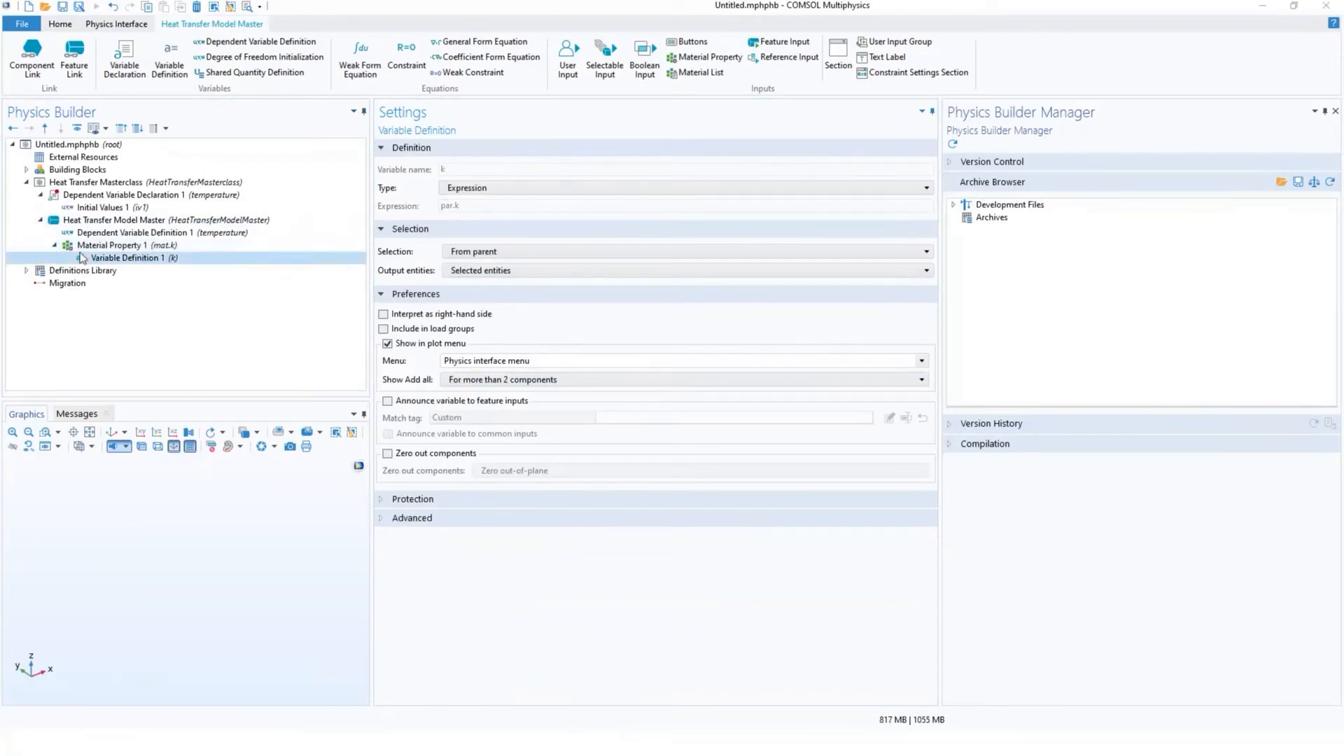
Step: Add a weak form equation under the Heat Transfer Model Master domain feature
{"action": "left_click", "coordinate": [104, 221]}
{"action": "right_click", "coordinate": [105, 222]}
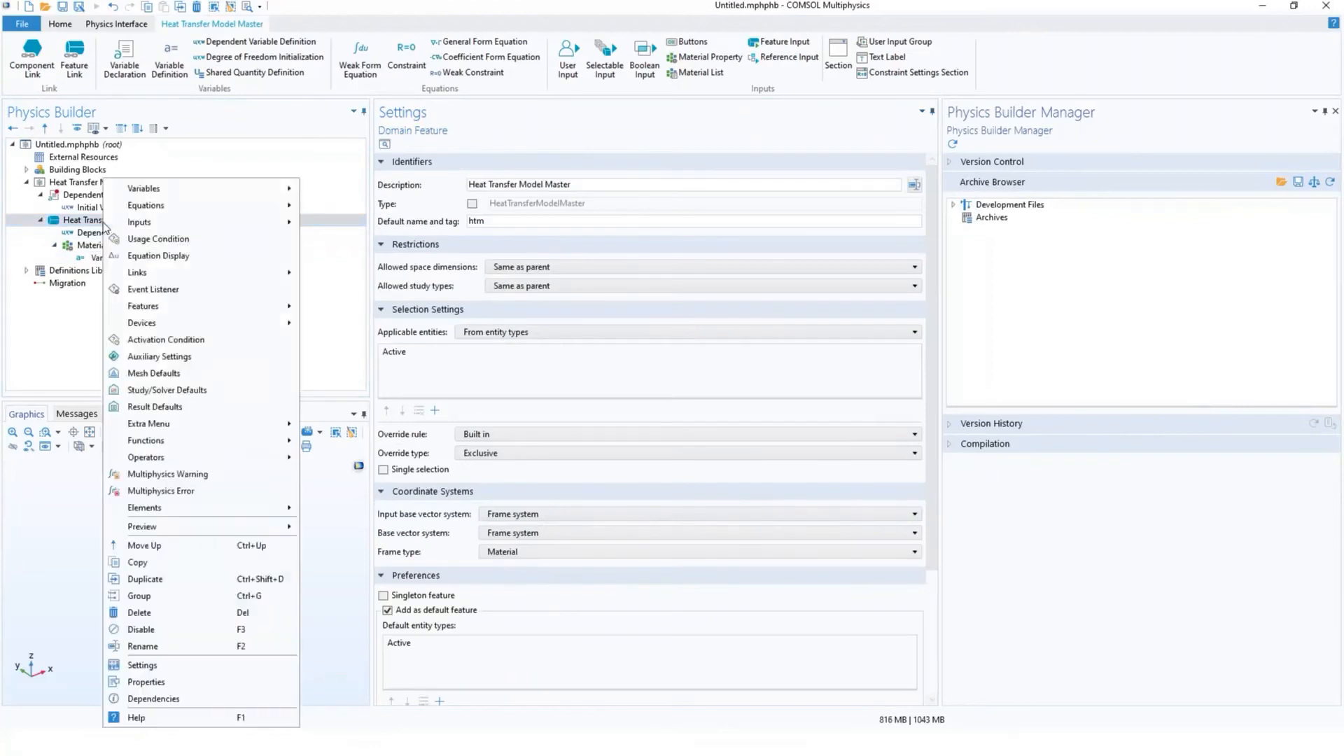
{"action": "mouse_move", "coordinate": [221, 212]}
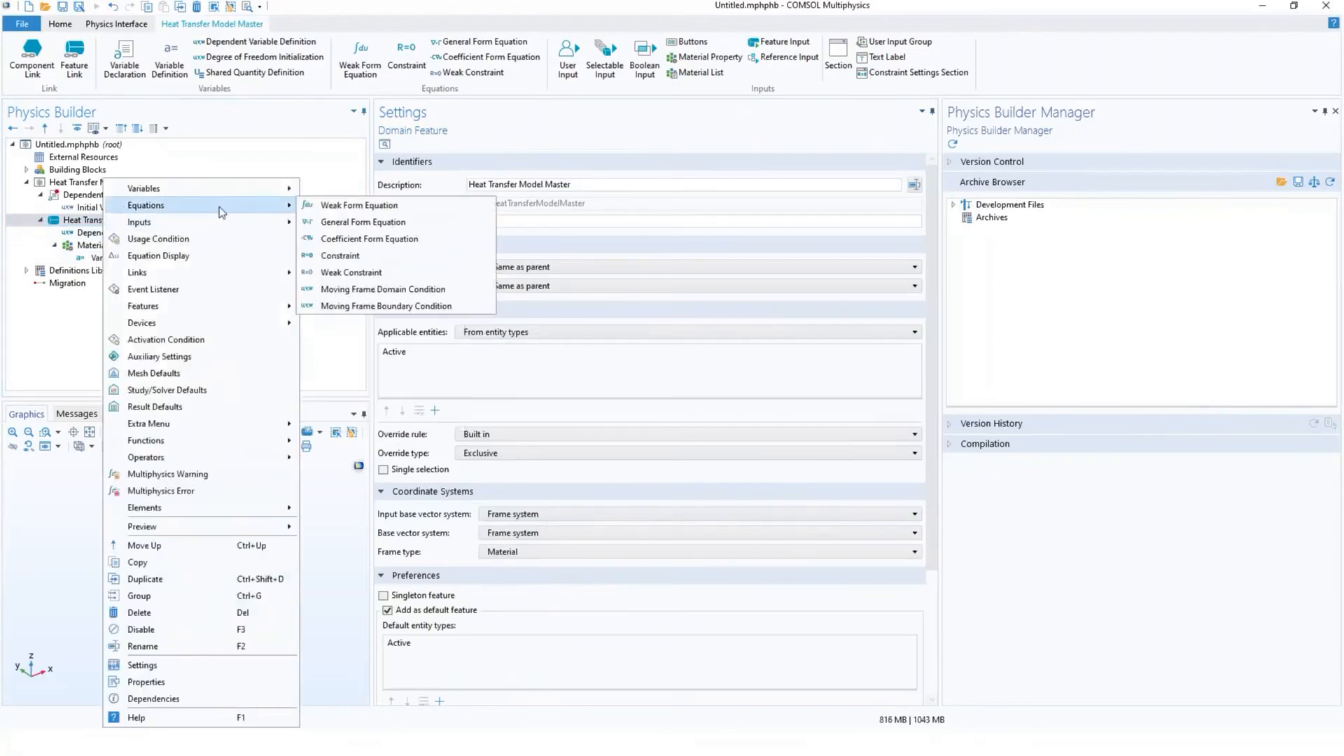
{"action": "left_click", "coordinate": [410, 216]}
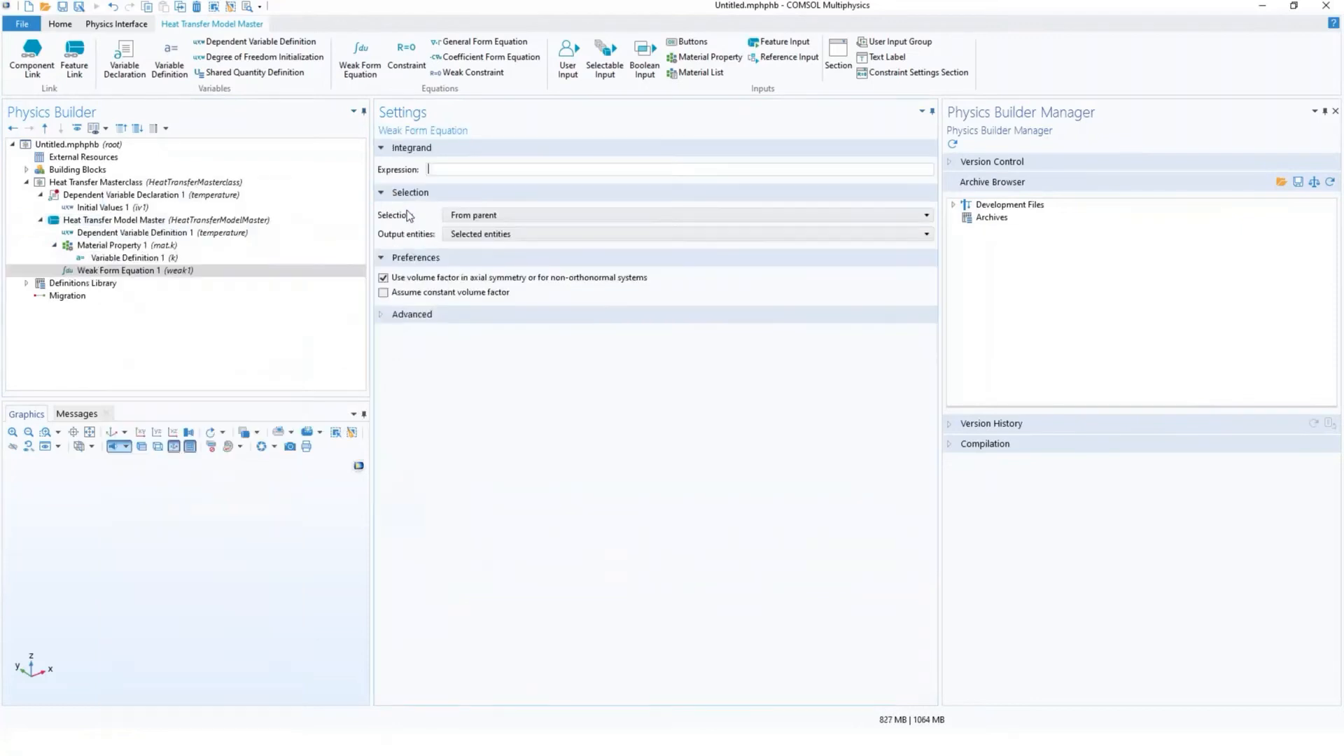
{"action": "left_click", "coordinate": [131, 274]}
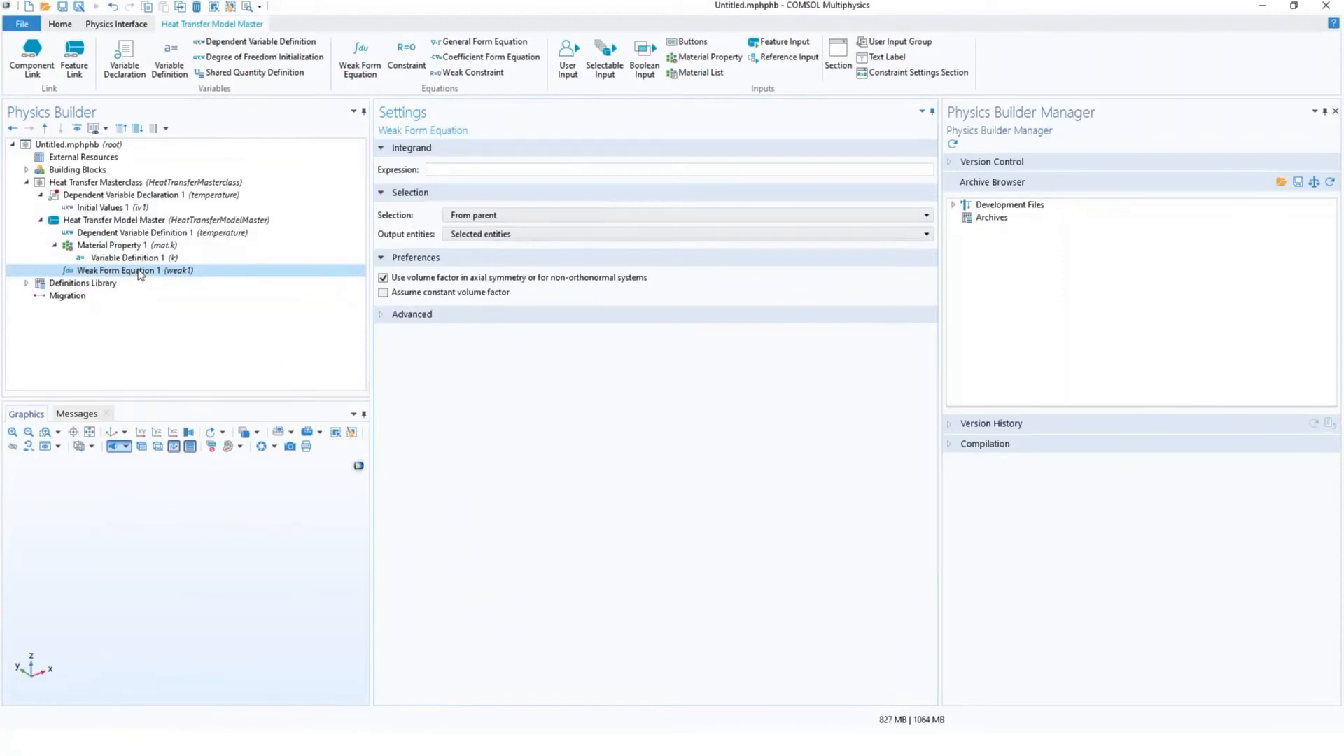
Step: Enter -k·∇T·test(∇T) as the integrand expression of the weak form equation
{"action": "left_click", "coordinate": [430, 170]}
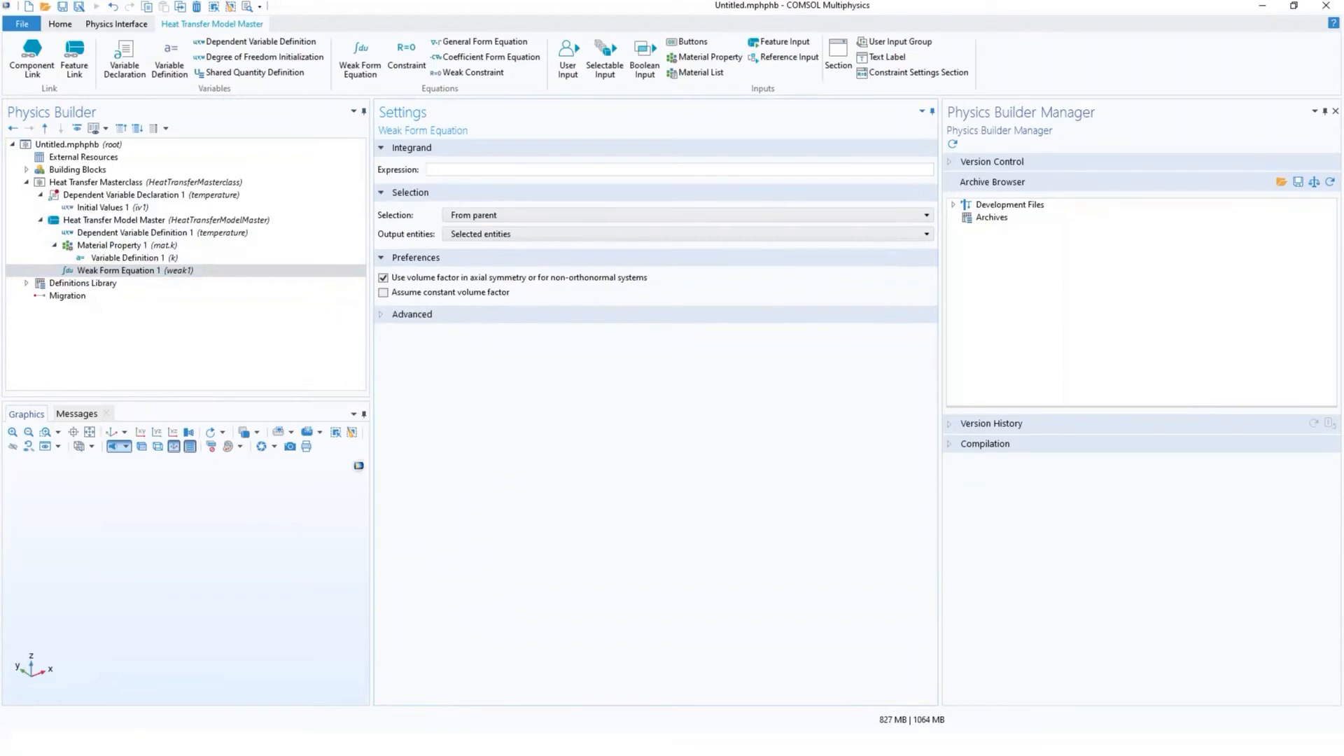
{"action": "key", "text": "alt+Tab"}
{"action": "left_click", "coordinate": [445, 168]}
{"action": "type", "text": "-k·∇T·test(∇T)"}
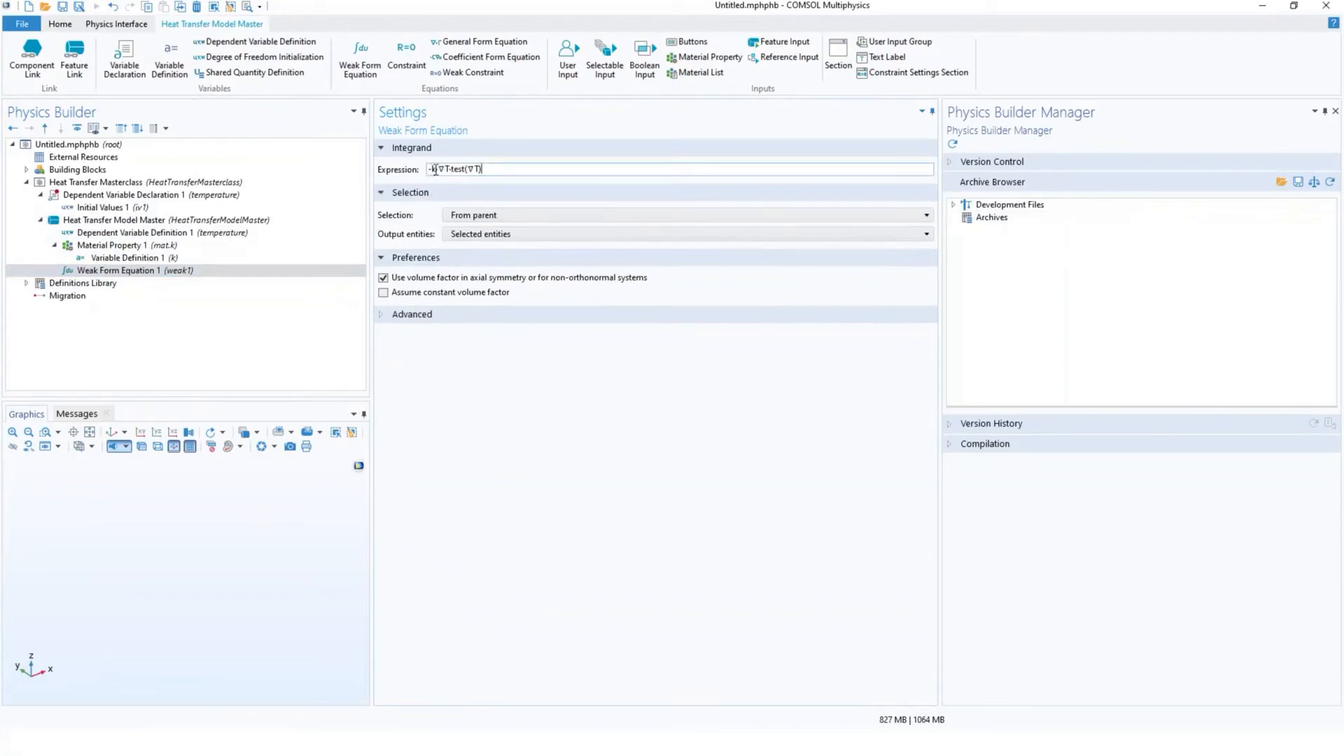
{"action": "left_click", "coordinate": [436, 169]}
{"action": "type", "text": "*"}
{"action": "left_click", "coordinate": [451, 169]}
Step: Examine the operators offered for the weak form expression and compare with the variable definition for k
{"action": "key", "text": "ctrl+space"}
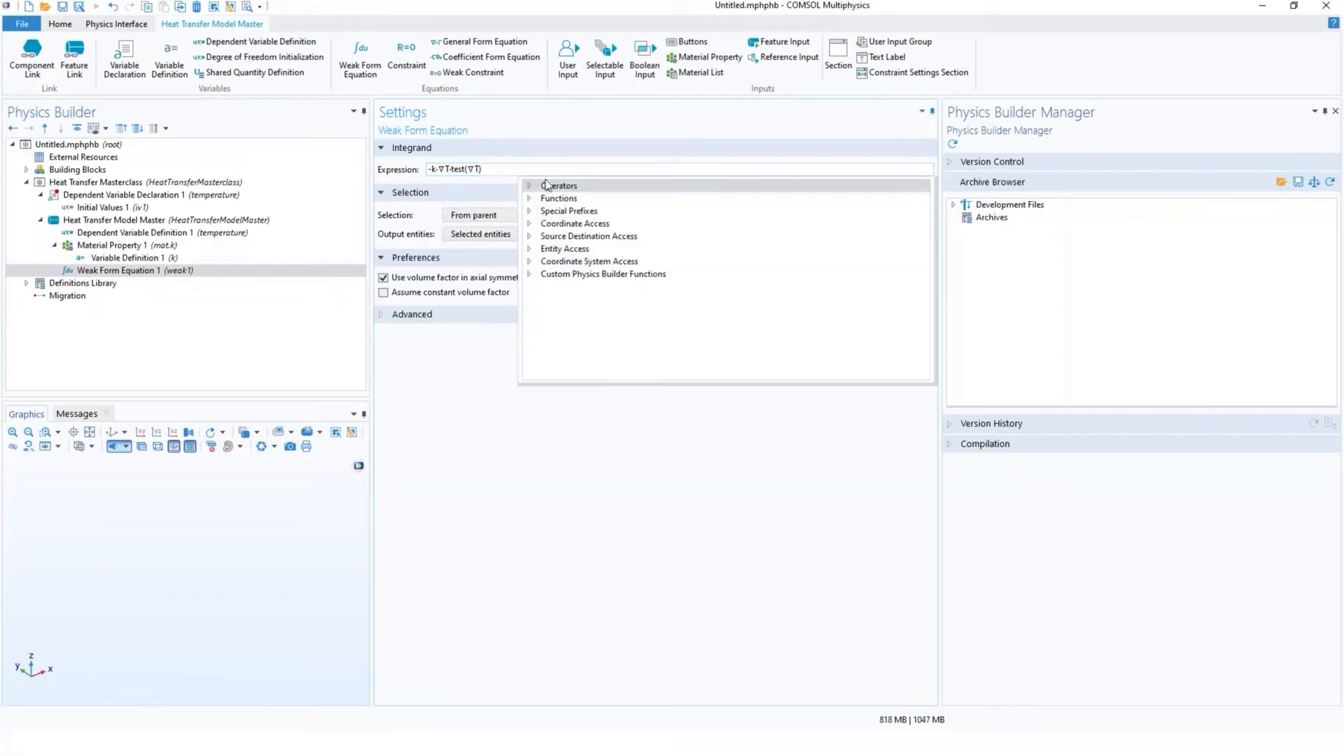
{"action": "left_click", "coordinate": [503, 170]}
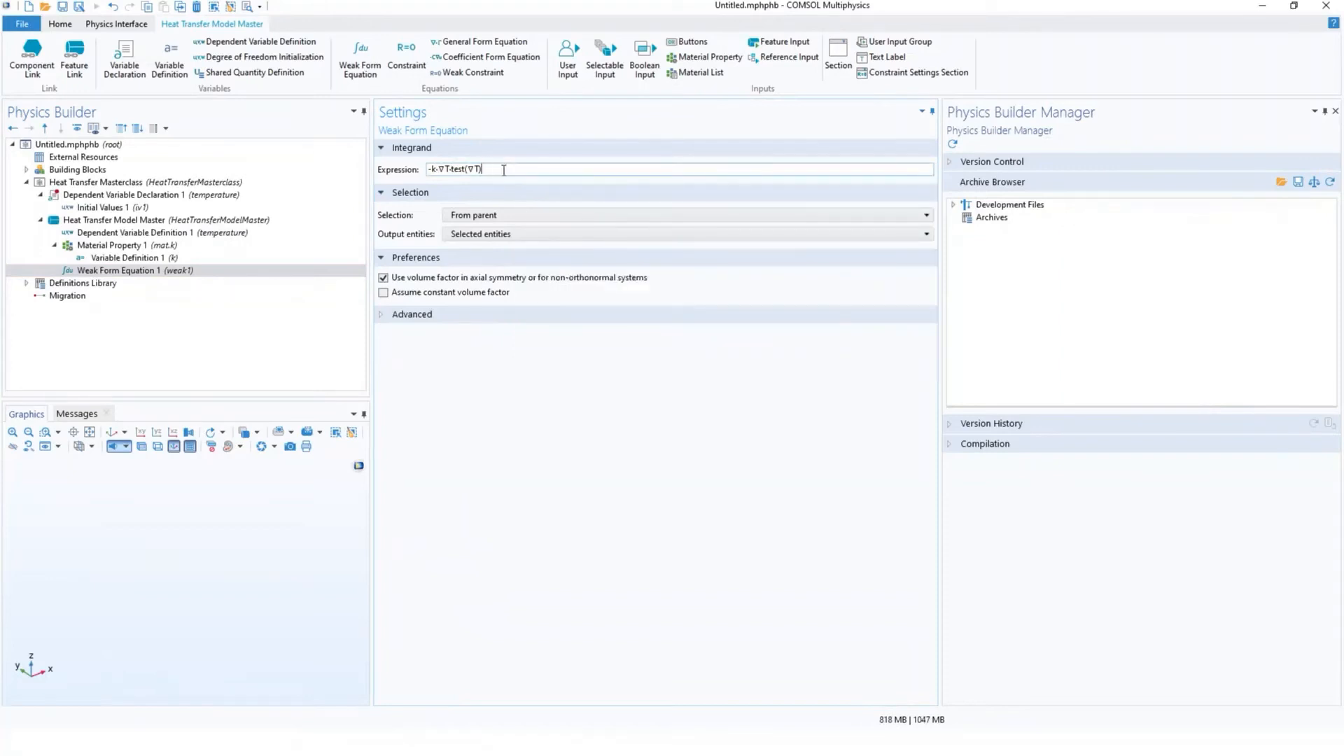
{"action": "key", "text": "ctrl+space"}
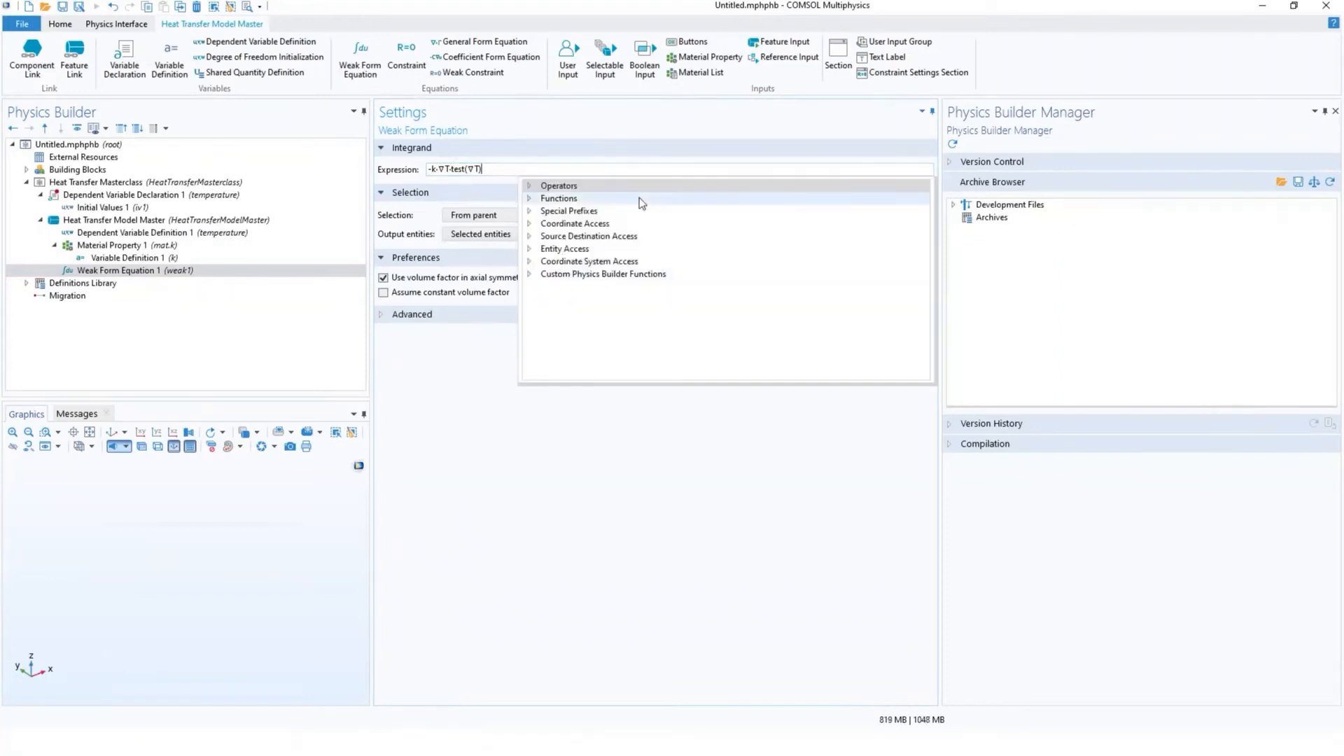
{"action": "left_click", "coordinate": [530, 187]}
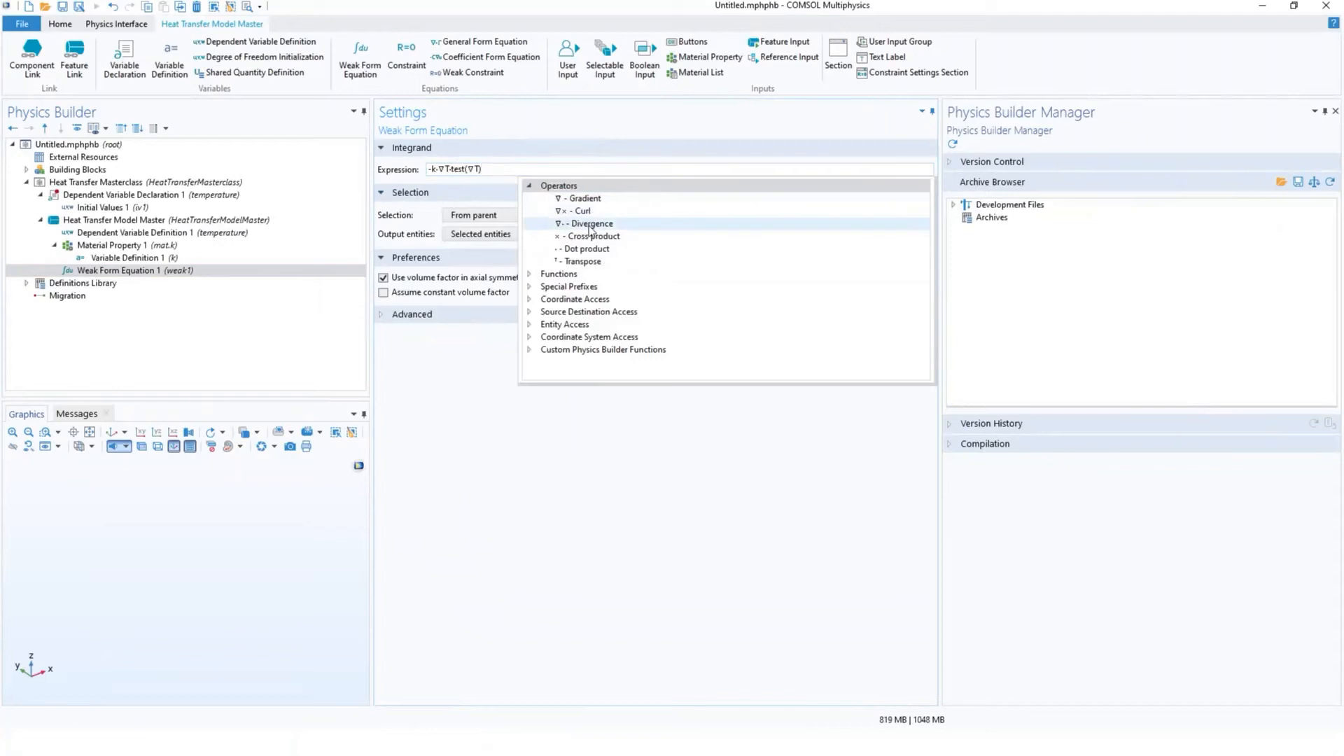
{"action": "left_click", "coordinate": [495, 172]}
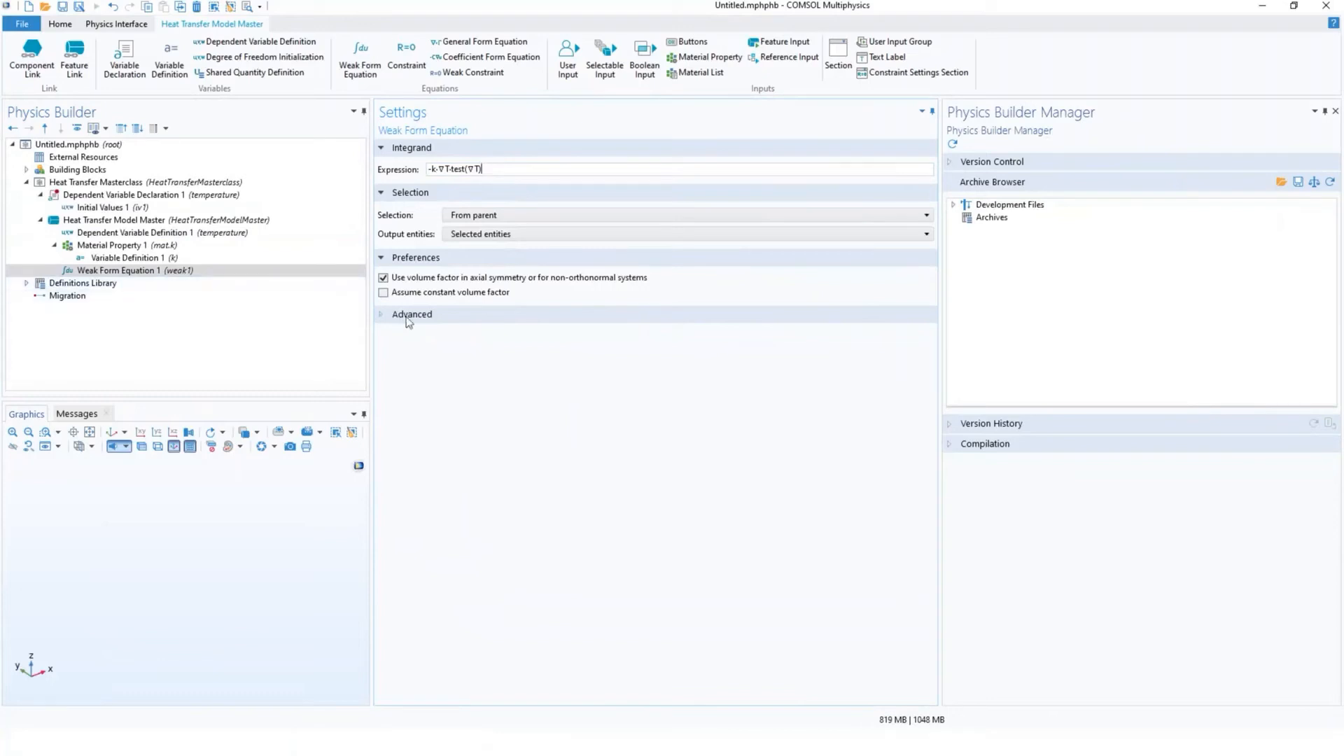
{"action": "left_click", "coordinate": [168, 259]}
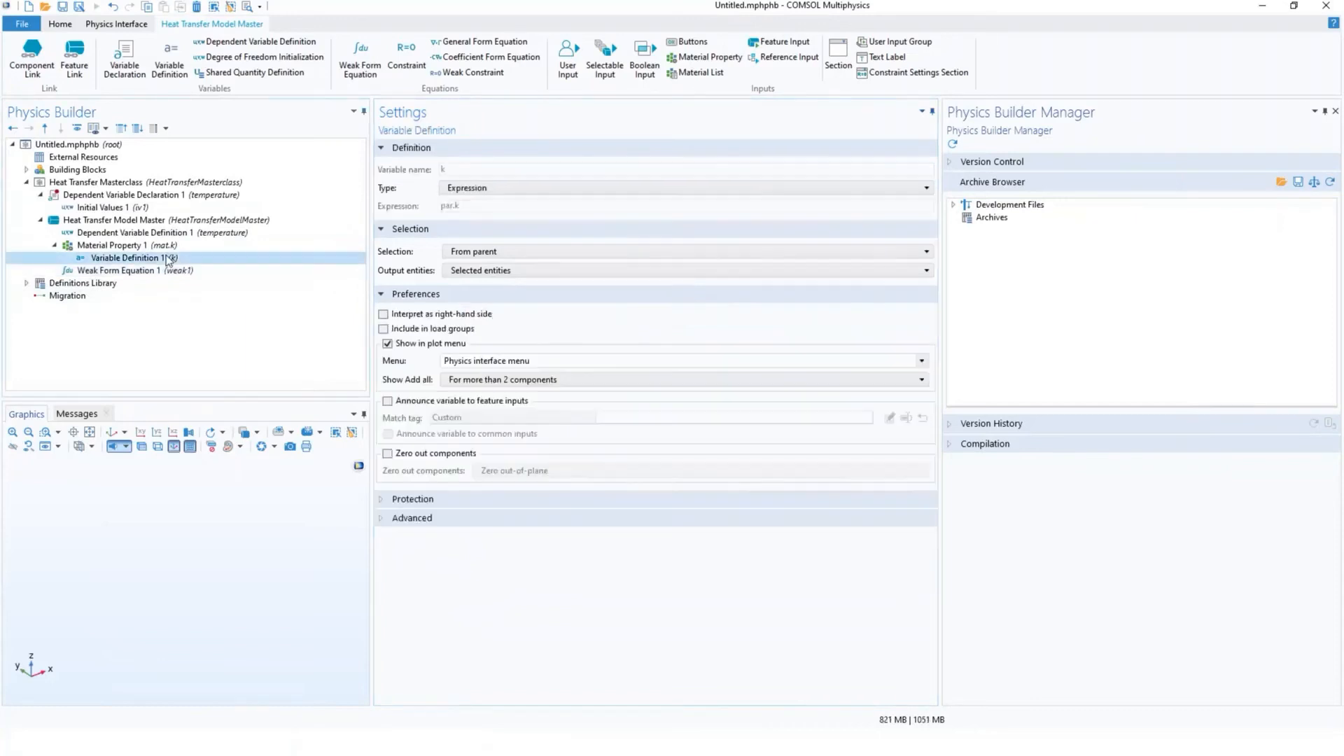
{"action": "left_click", "coordinate": [166, 273]}
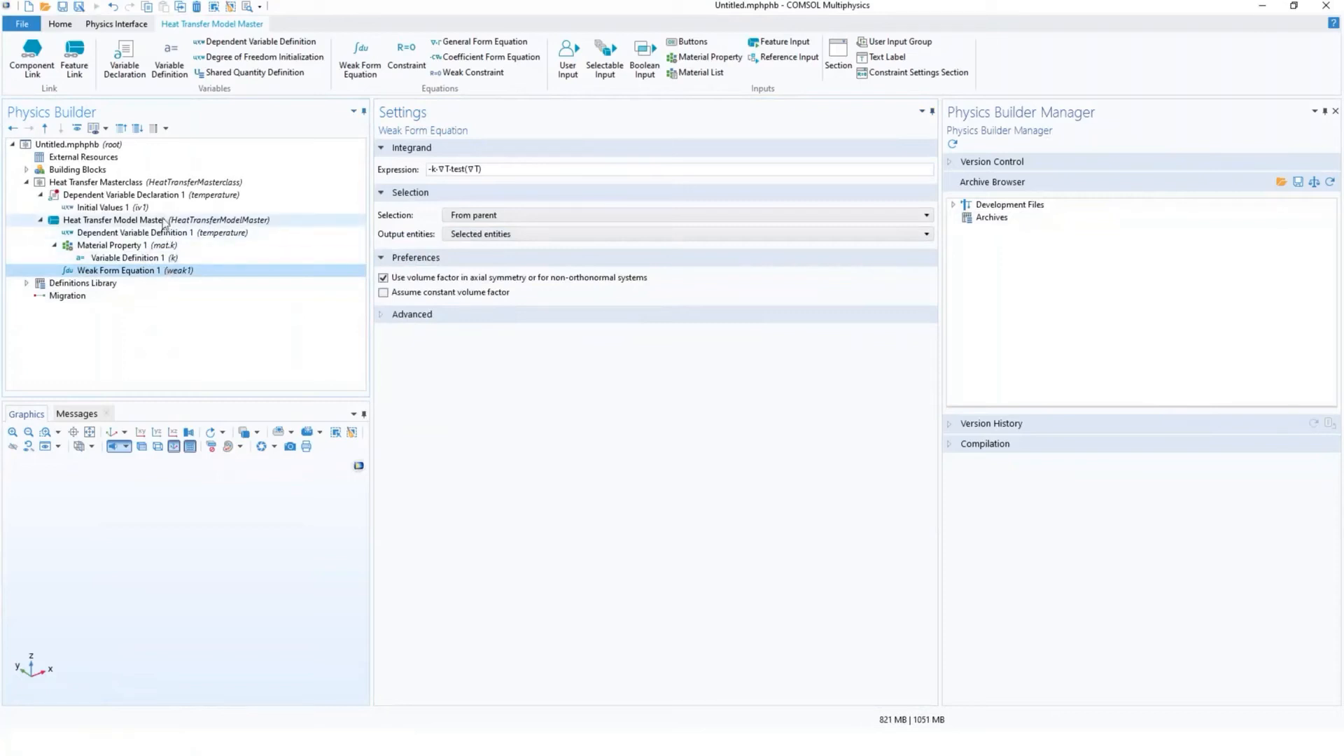
Step: Add a boundary condition feature to the Heat Transfer Masterclass physics interface
{"action": "left_click", "coordinate": [161, 184]}
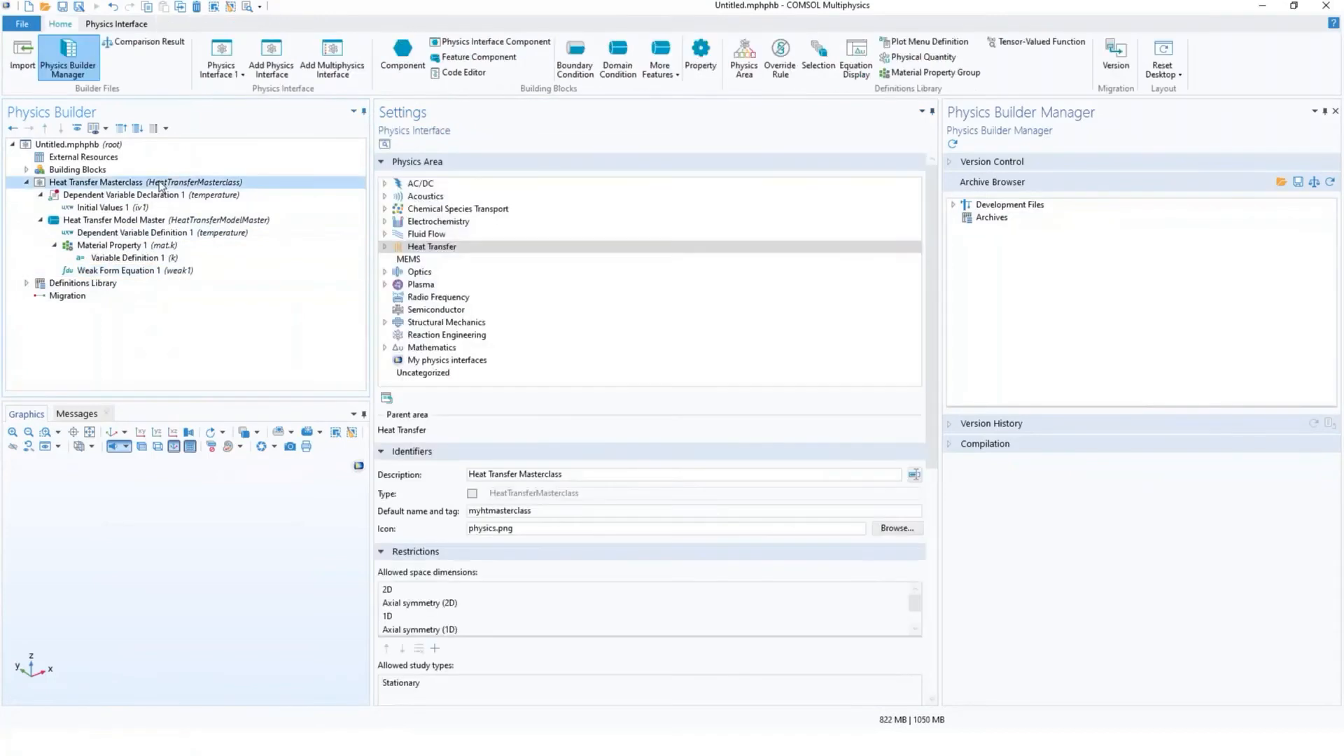
{"action": "right_click", "coordinate": [160, 185]}
{"action": "mouse_move", "coordinate": [256, 213]}
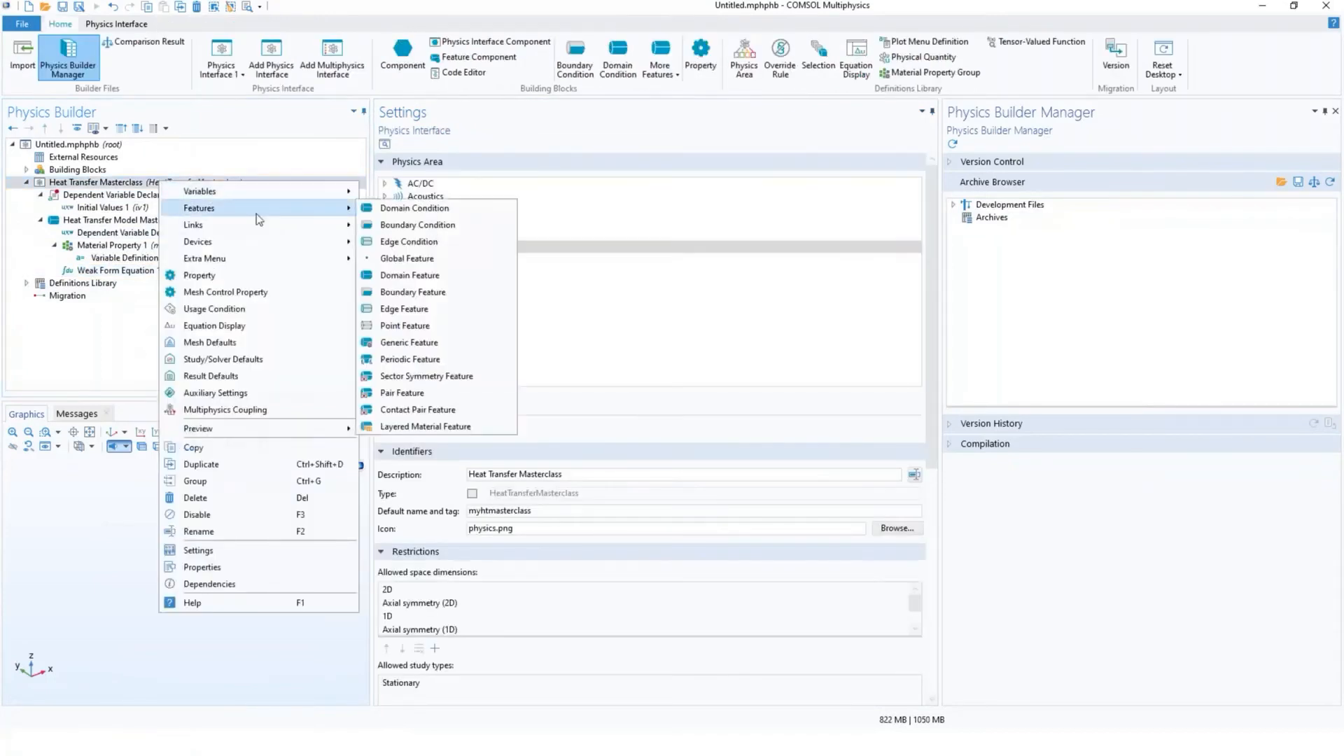
{"action": "left_click", "coordinate": [474, 227]}
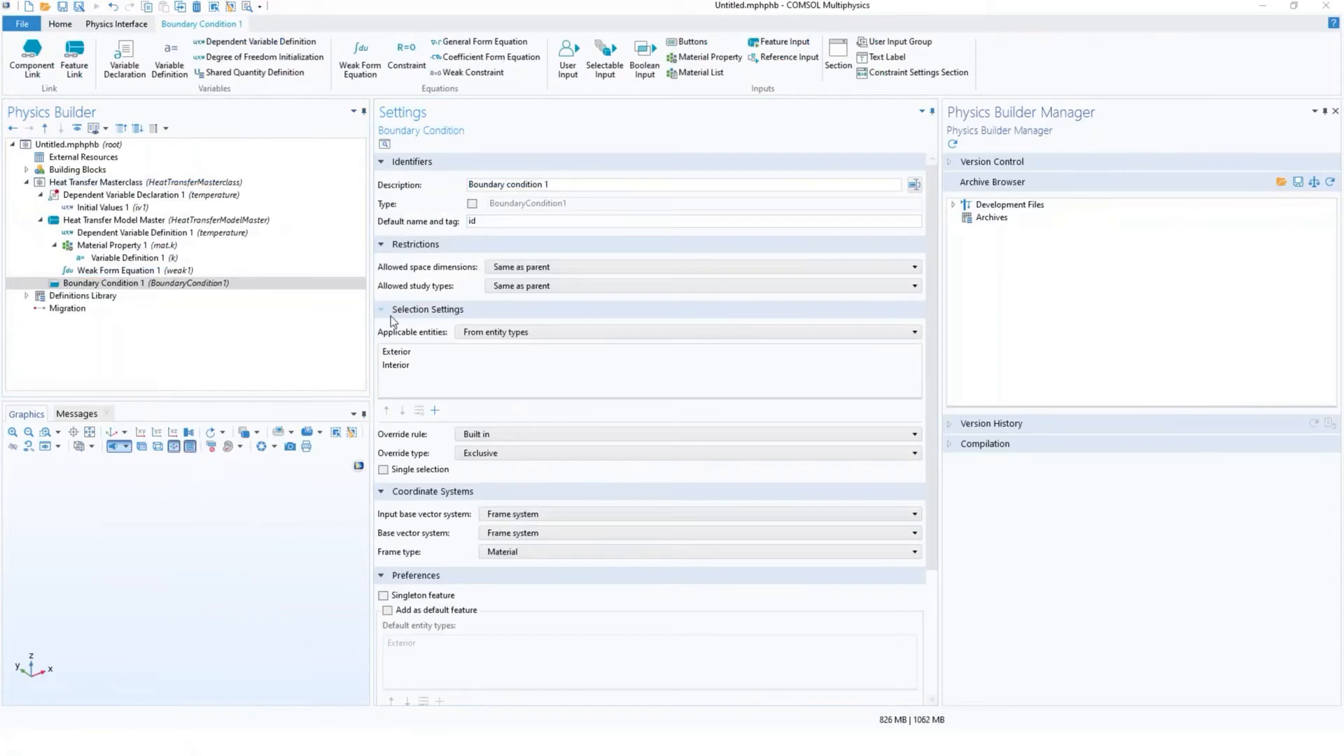
Step: Describe the boundary condition as Temperature, set its default name and tag to tdbc, and rename its node to match the description
{"action": "left_click", "coordinate": [124, 284]}
{"action": "left_click_drag", "start_coordinate": [574, 184], "coordinate": [406, 188]}
{"action": "type", "text": "Temperature"}
{"action": "key", "text": "Return"}
{"action": "left_click", "coordinate": [494, 220]}
{"action": "type", "text": "tdbc"}
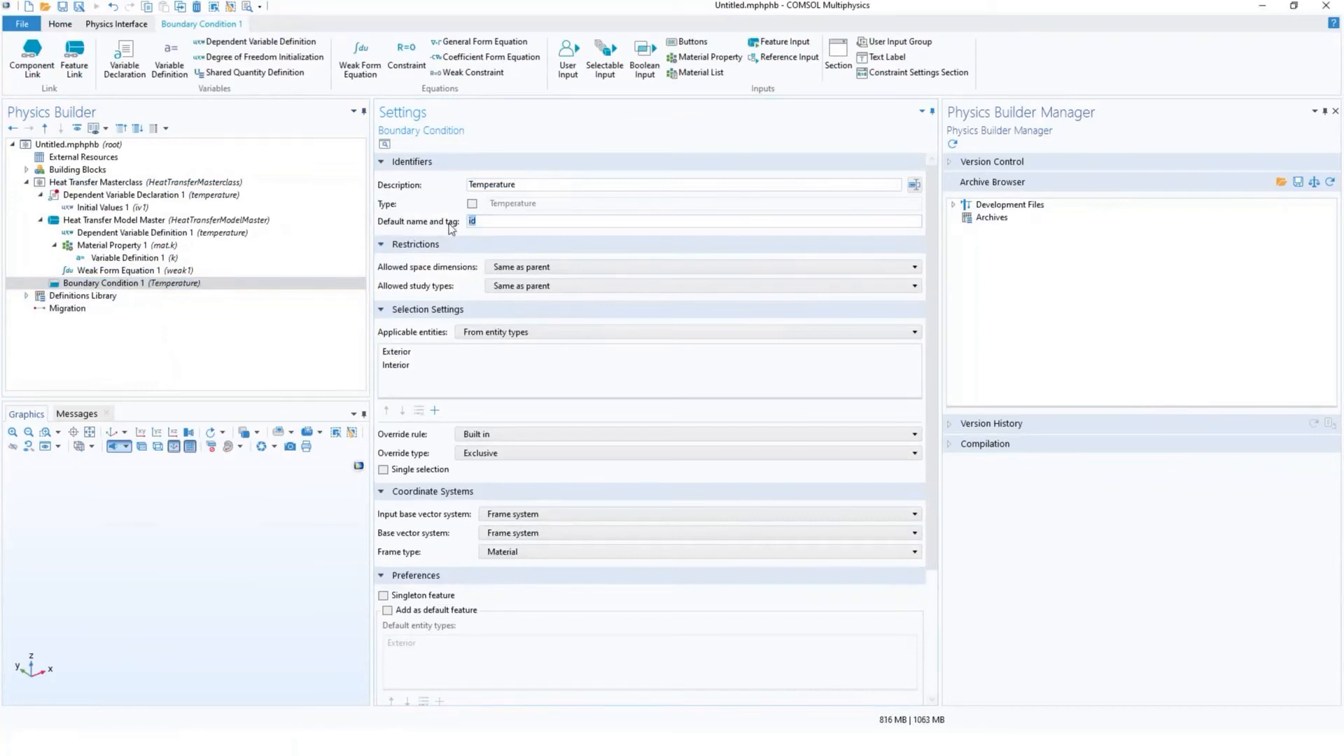
{"action": "left_click", "coordinate": [914, 185]}
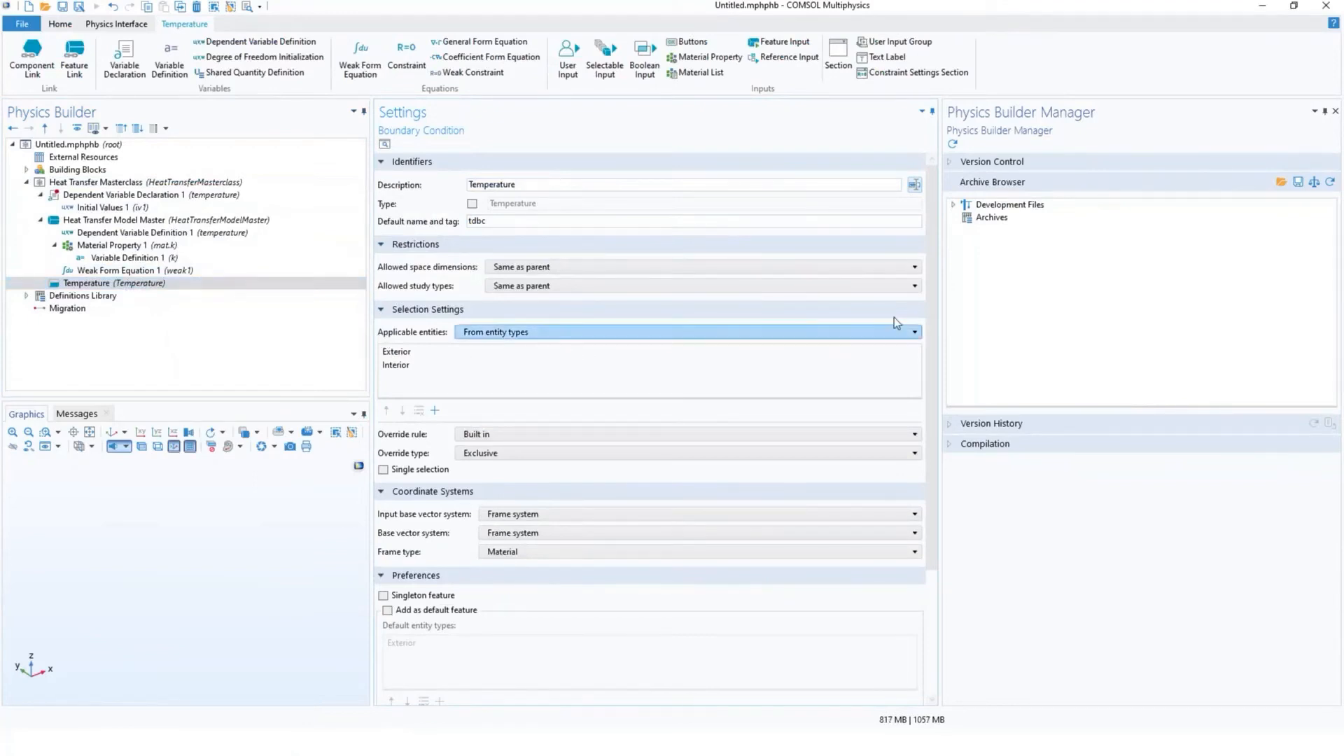
Step: Review the Temperature boundary condition's exterior and interior applicable entities and the available override rule options
{"action": "scroll", "coordinate": [935, 235], "scroll_direction": "down", "scroll_amount": 2}
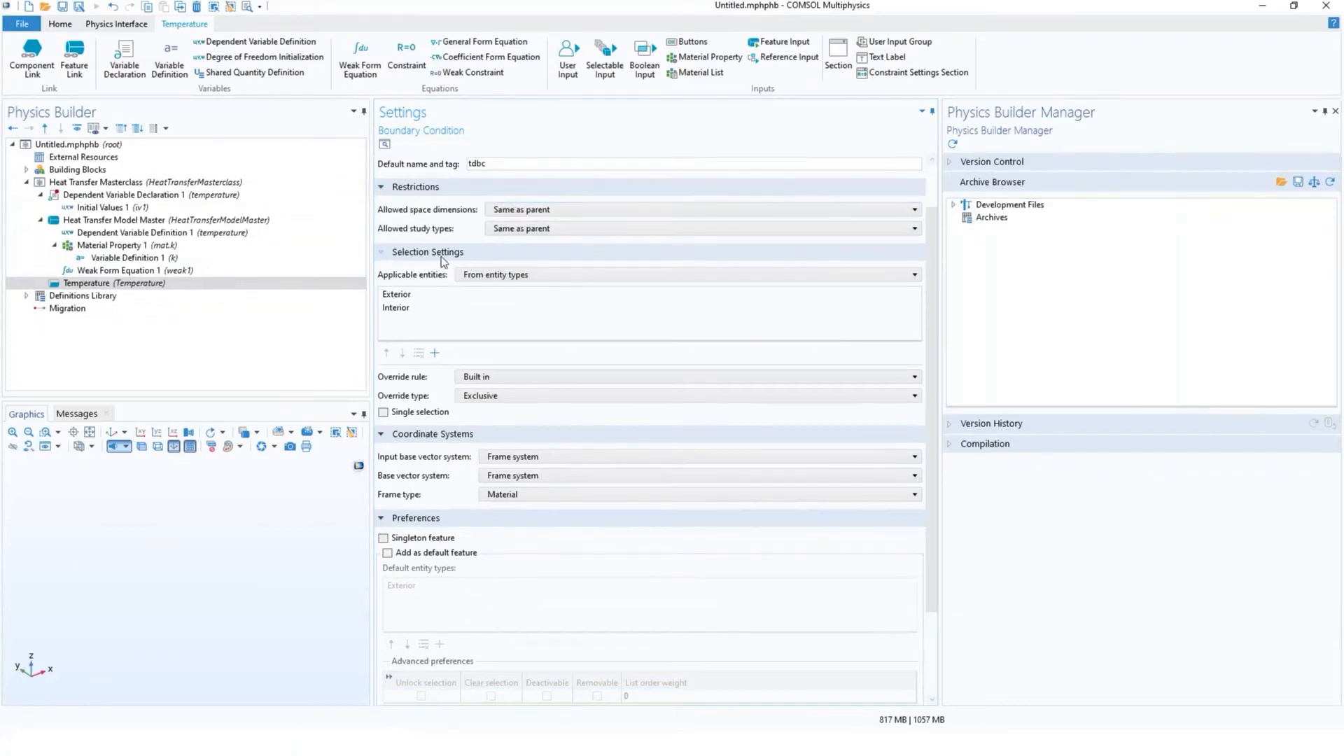
{"action": "left_click", "coordinate": [402, 296]}
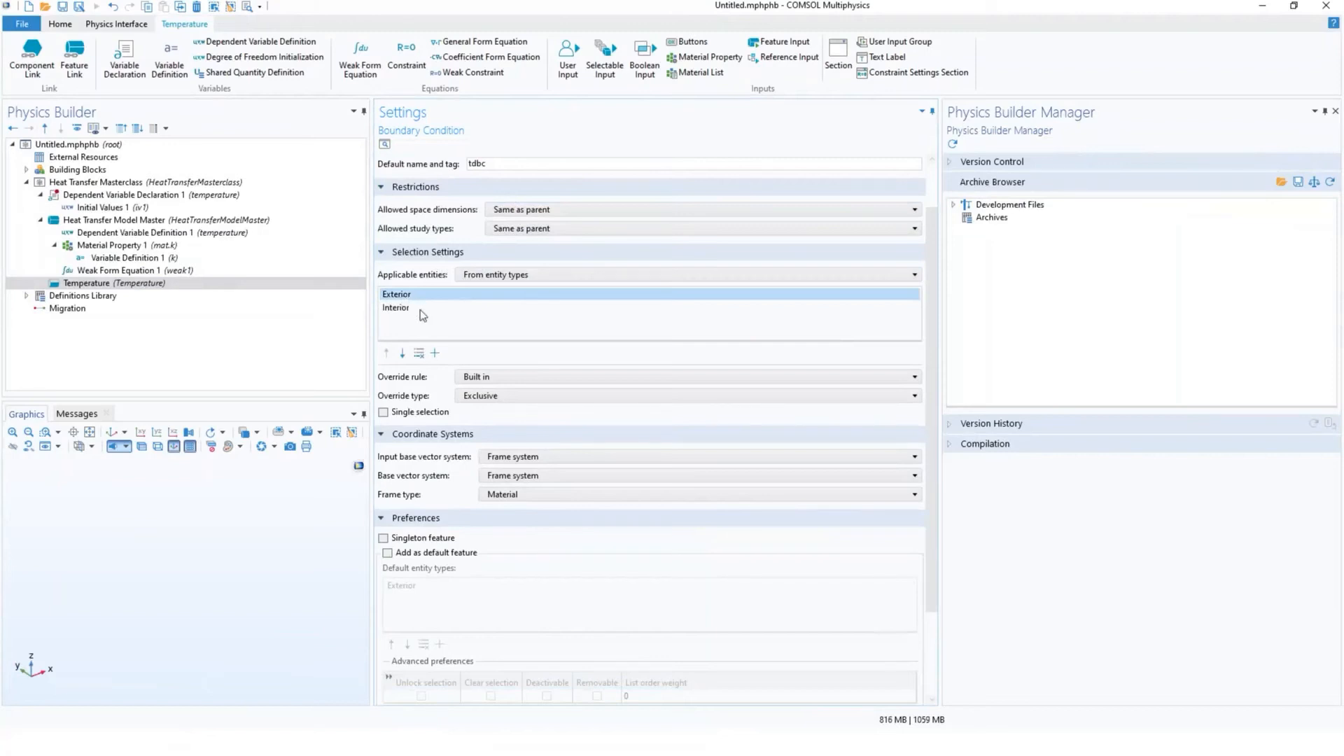
{"action": "left_click", "coordinate": [418, 308]}
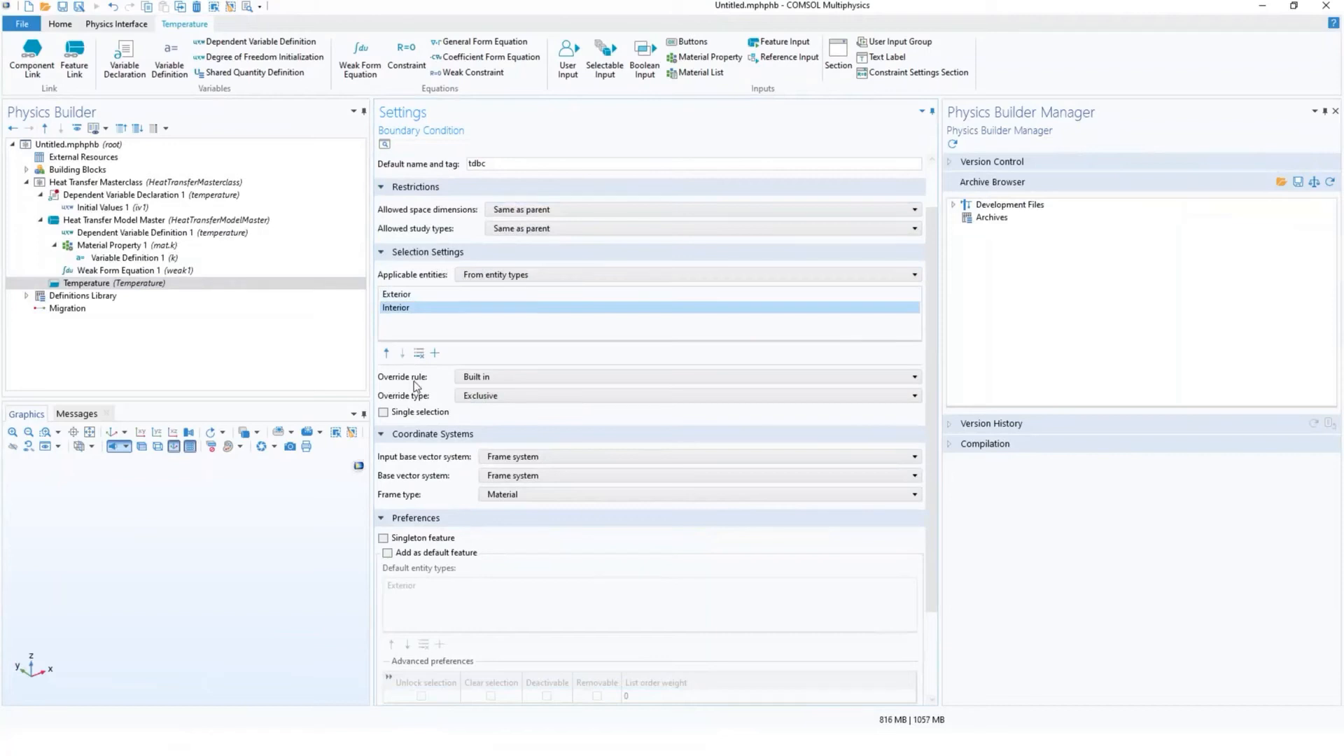
{"action": "left_click", "coordinate": [483, 378]}
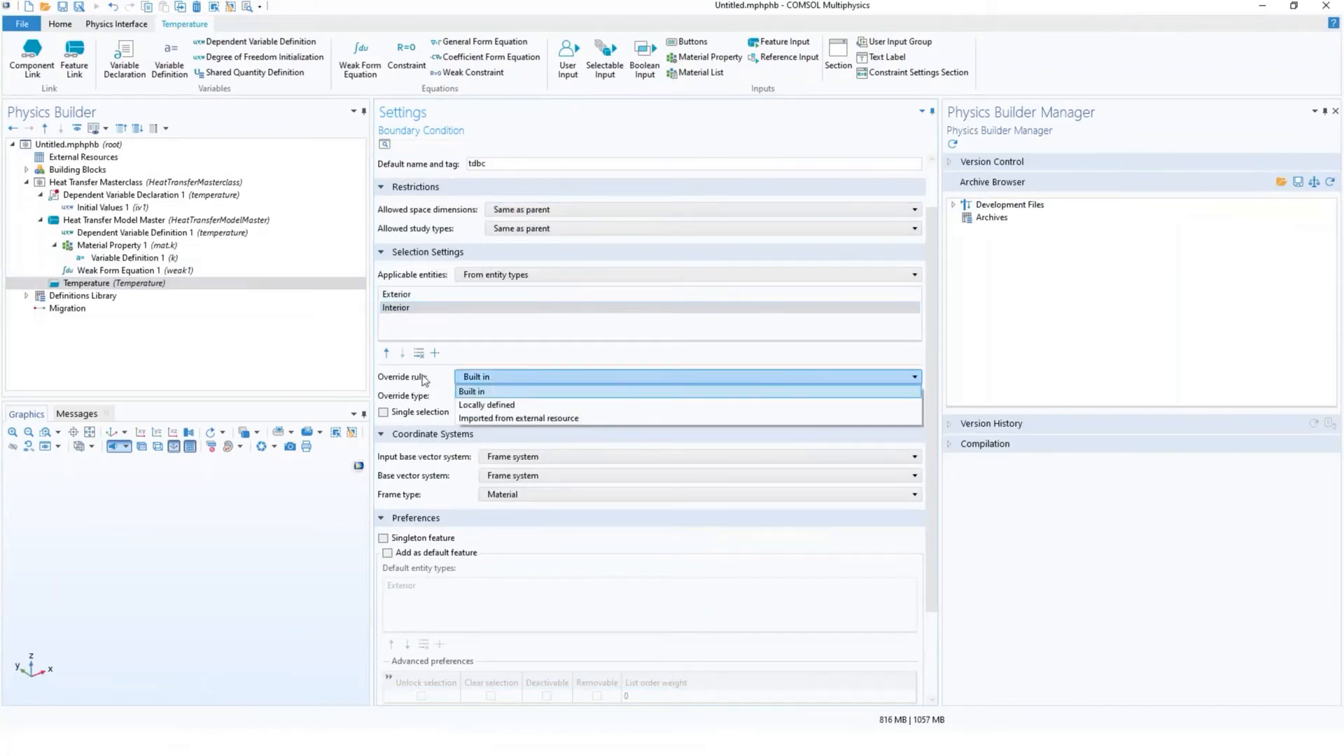
{"action": "left_click", "coordinate": [423, 381]}
{"action": "left_click", "coordinate": [473, 378]}
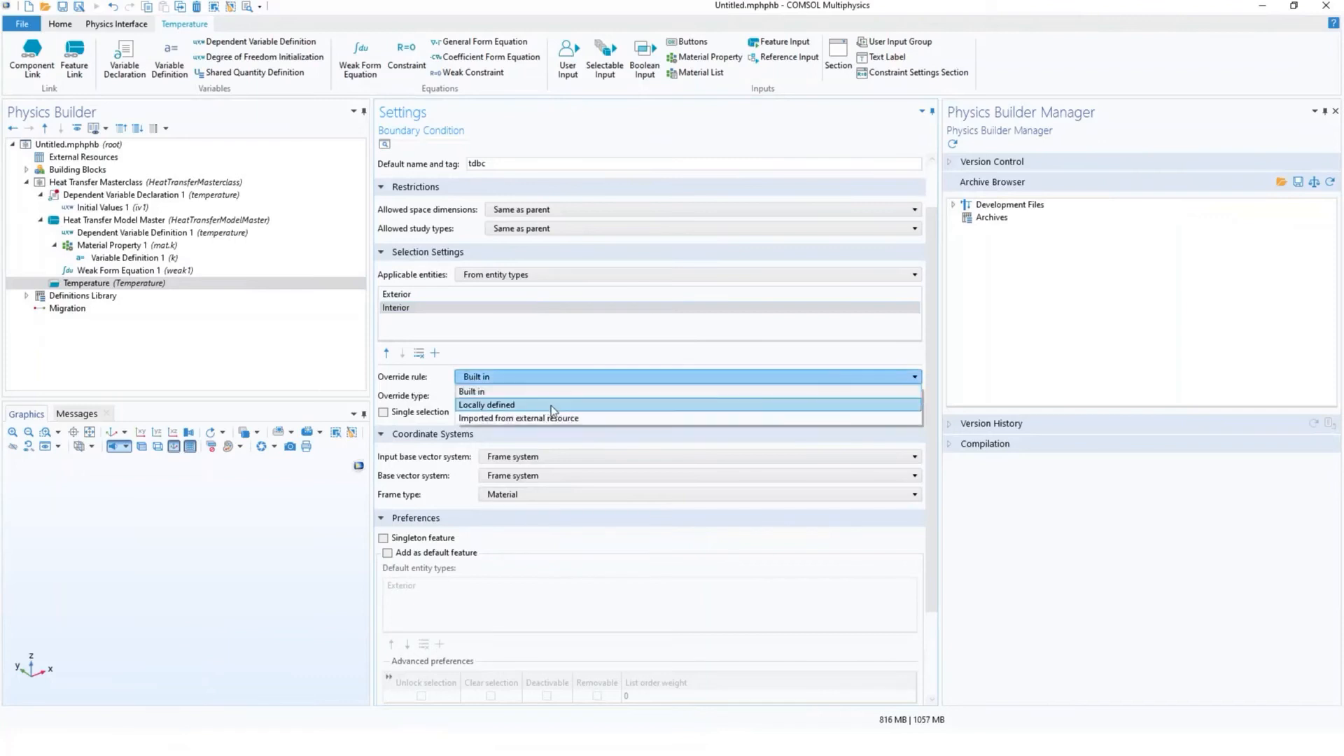
{"action": "left_click", "coordinate": [436, 391]}
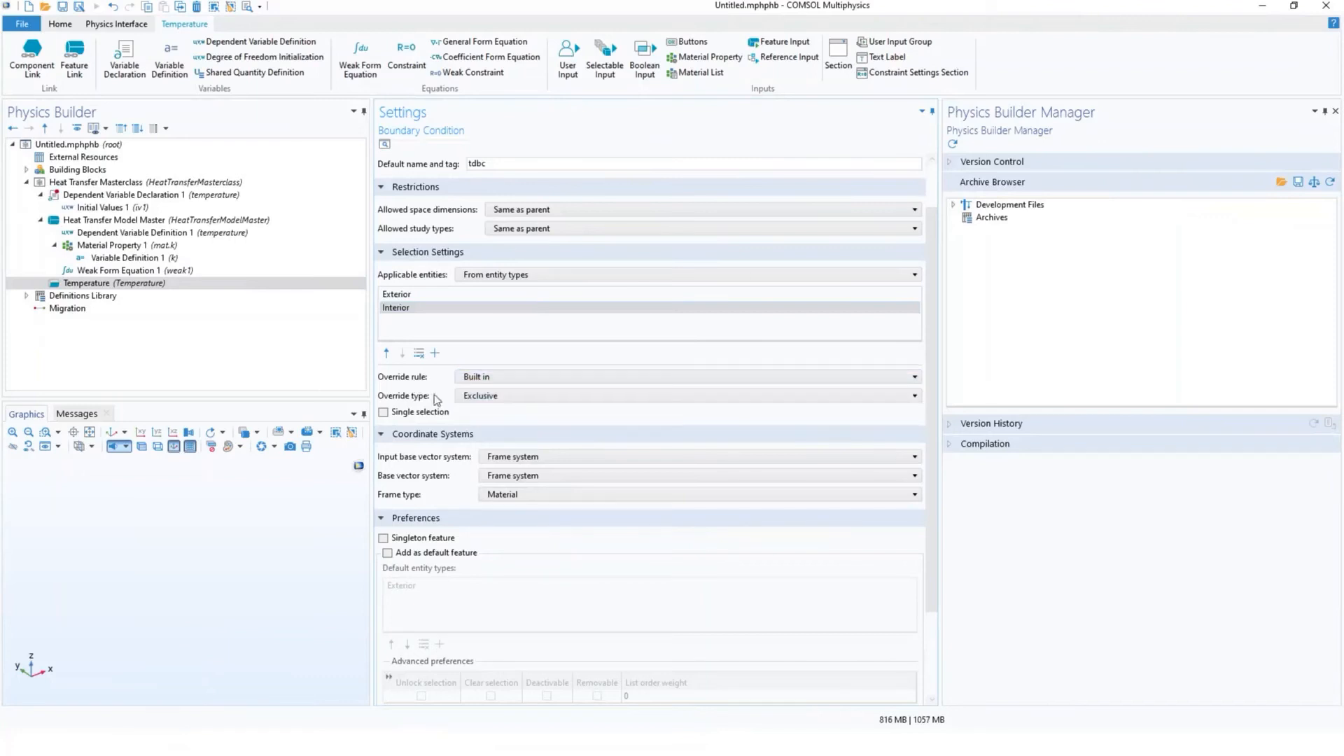
Step: Review the override type options available for the Temperature boundary condition
{"action": "left_click", "coordinate": [535, 399]}
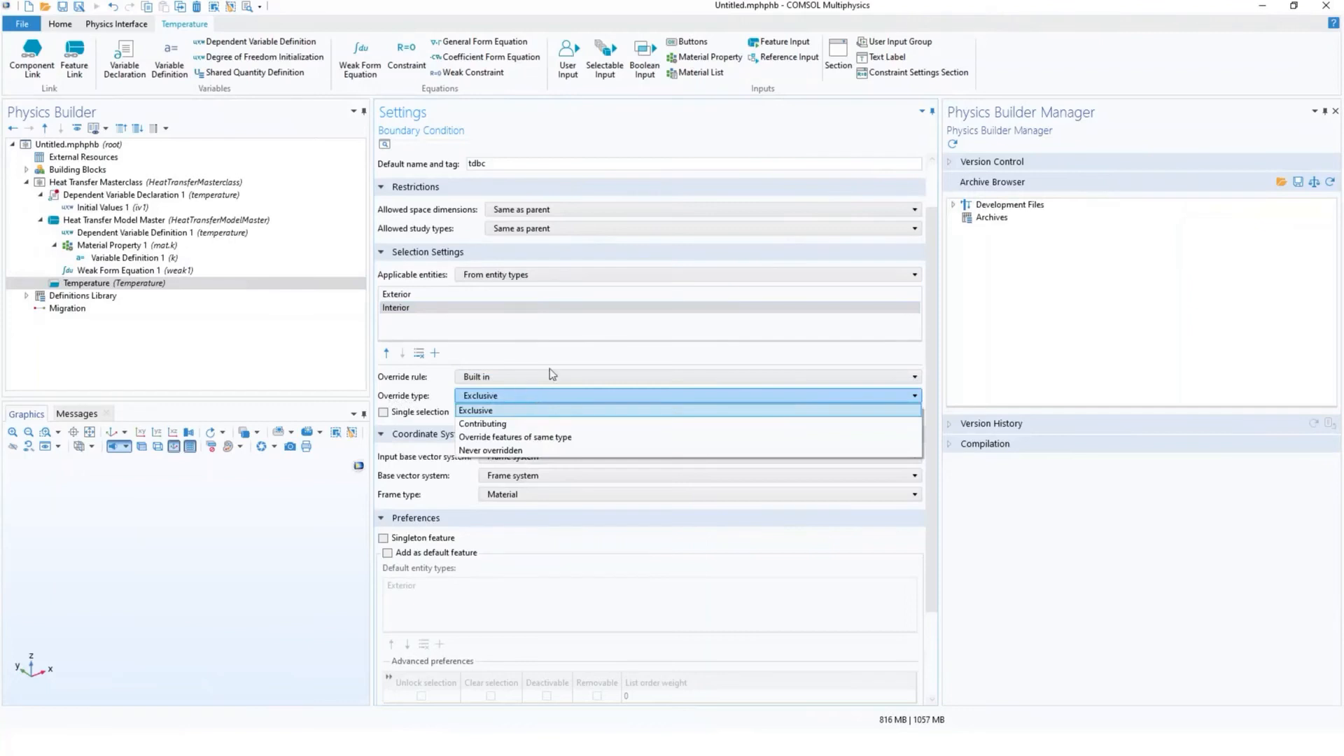
{"action": "left_click", "coordinate": [553, 347]}
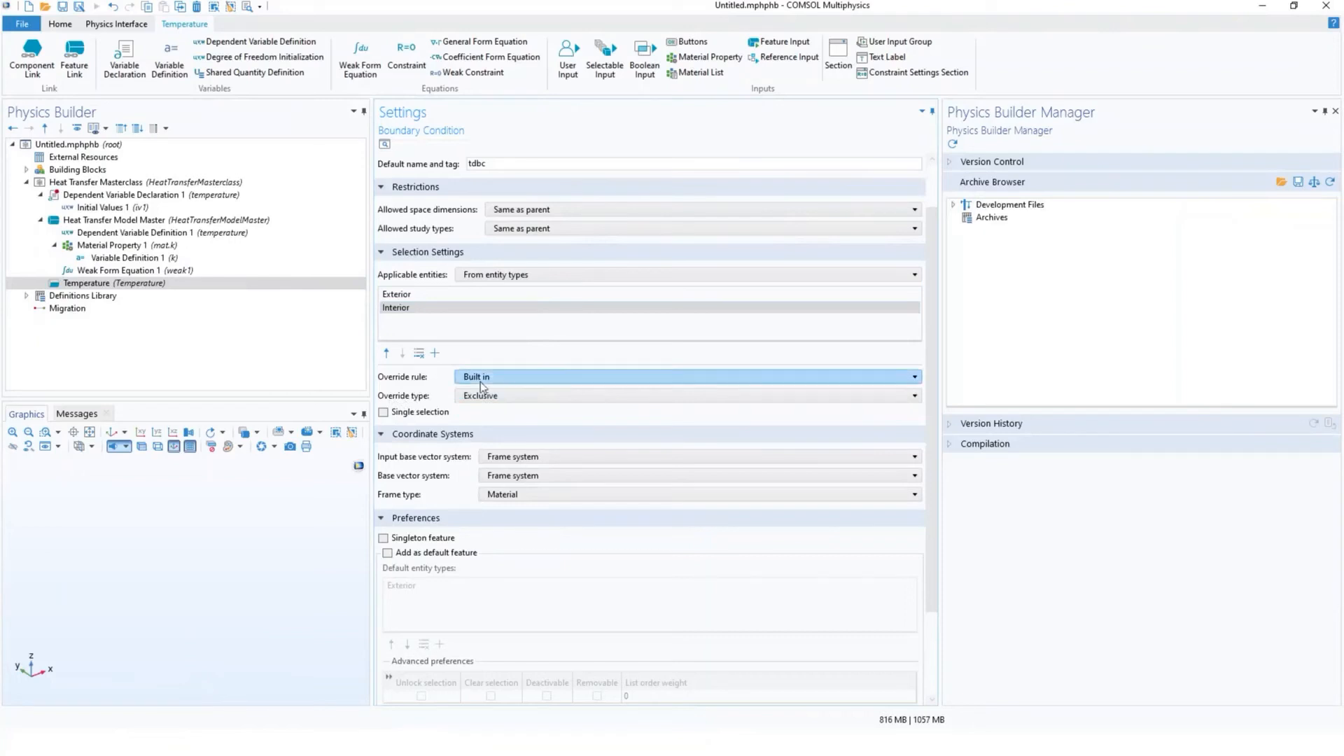
Step: Add a user input to the Temperature boundary condition and set its input name to T0
{"action": "right_click", "coordinate": [149, 288]}
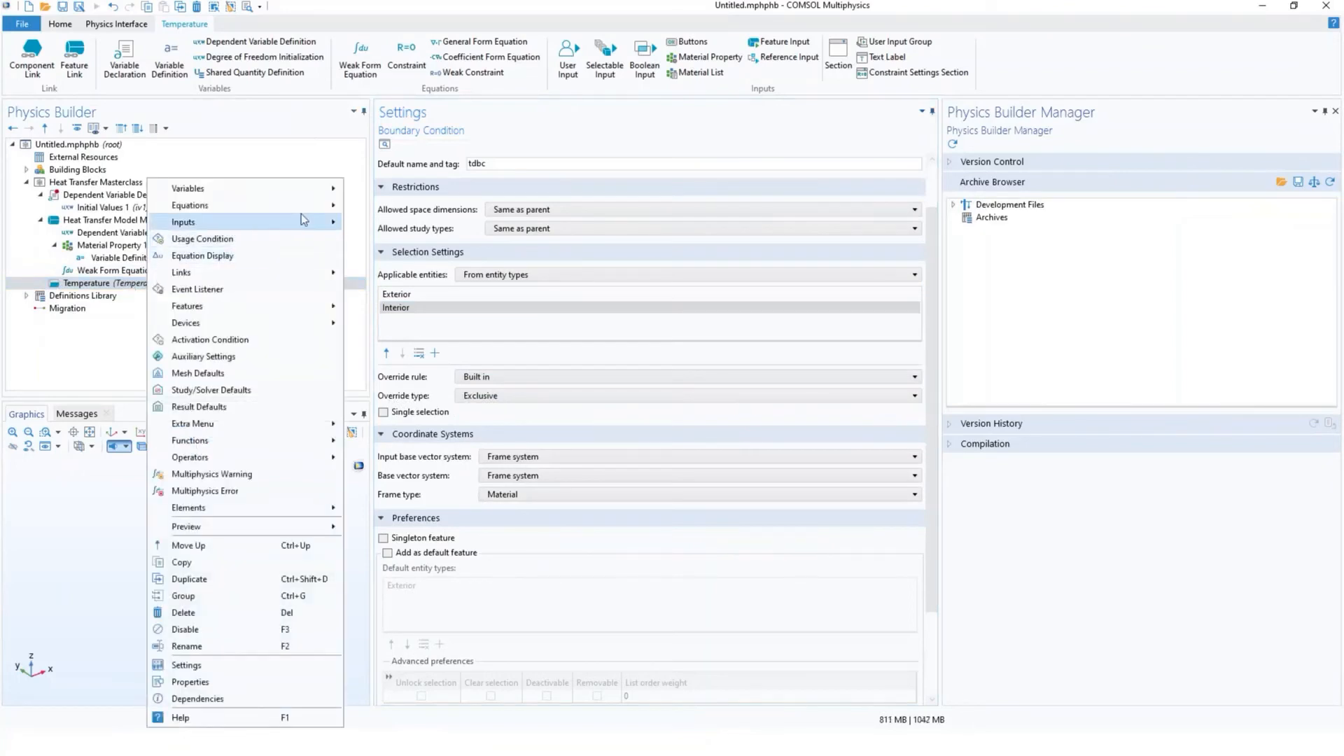
{"action": "mouse_move", "coordinate": [301, 219]}
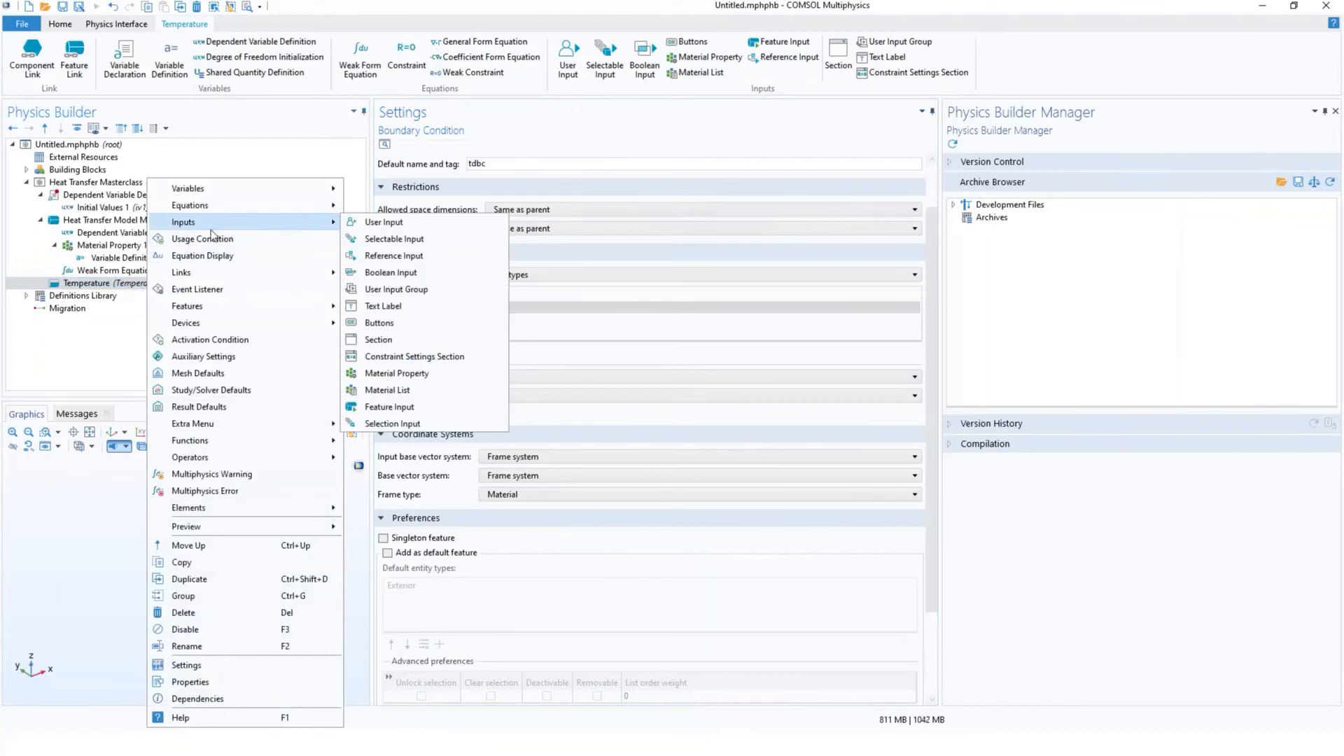
{"action": "left_click", "coordinate": [384, 223]}
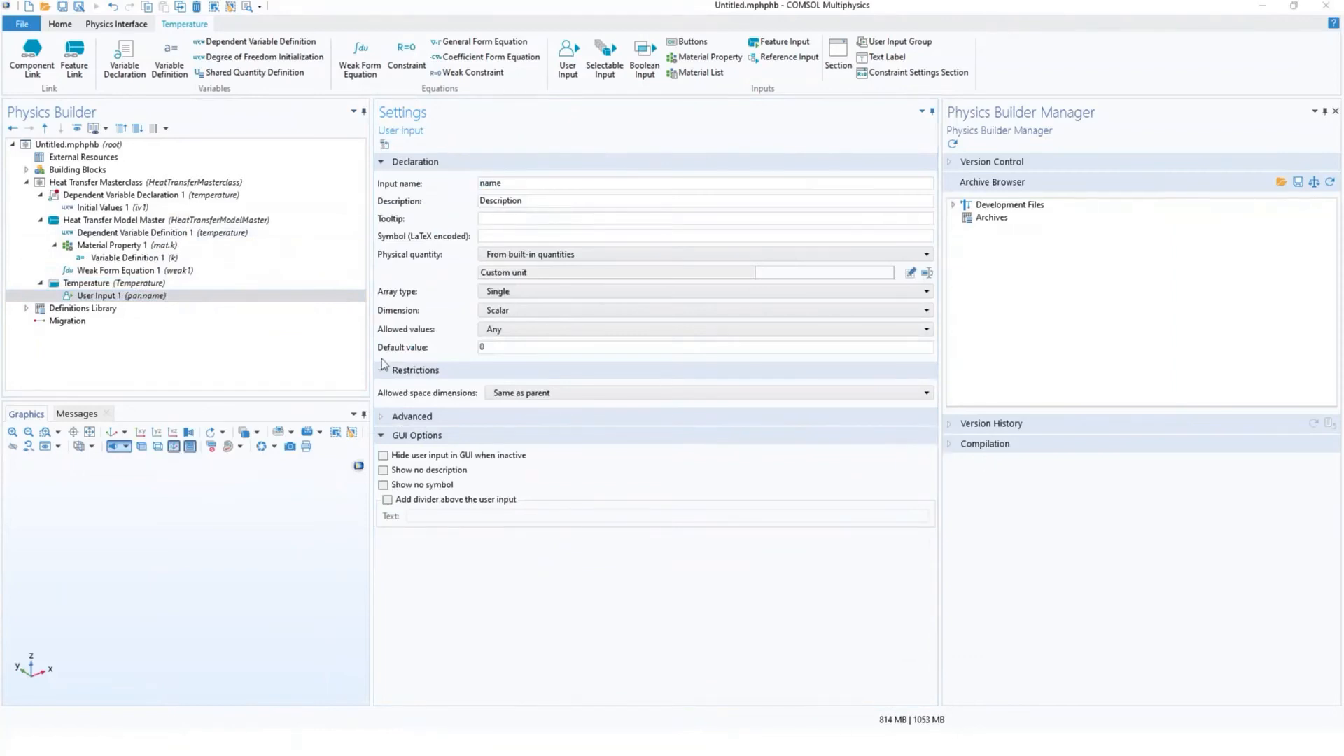
{"action": "left_click", "coordinate": [522, 180]}
{"action": "left_click_drag", "start_coordinate": [521, 180], "coordinate": [411, 185]}
{"action": "type", "text": "T0"}
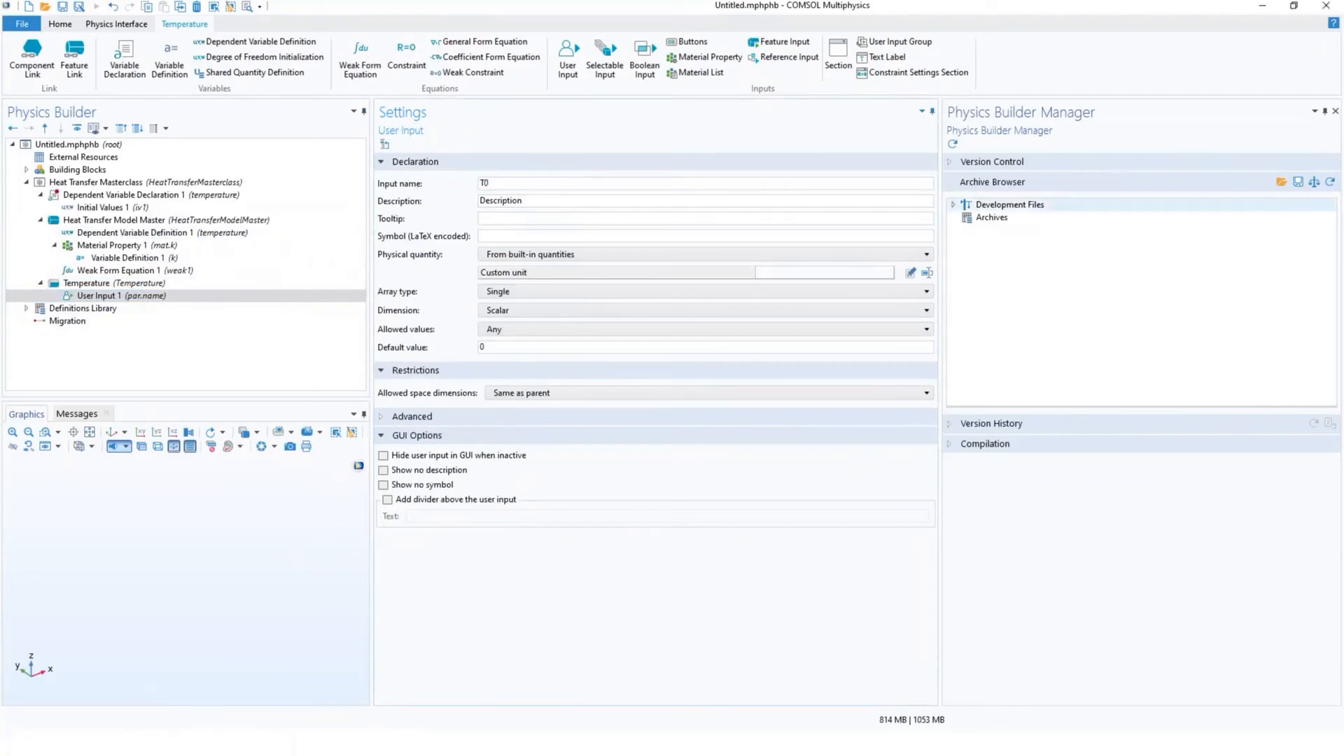
{"action": "key", "text": "alt+Tab"}
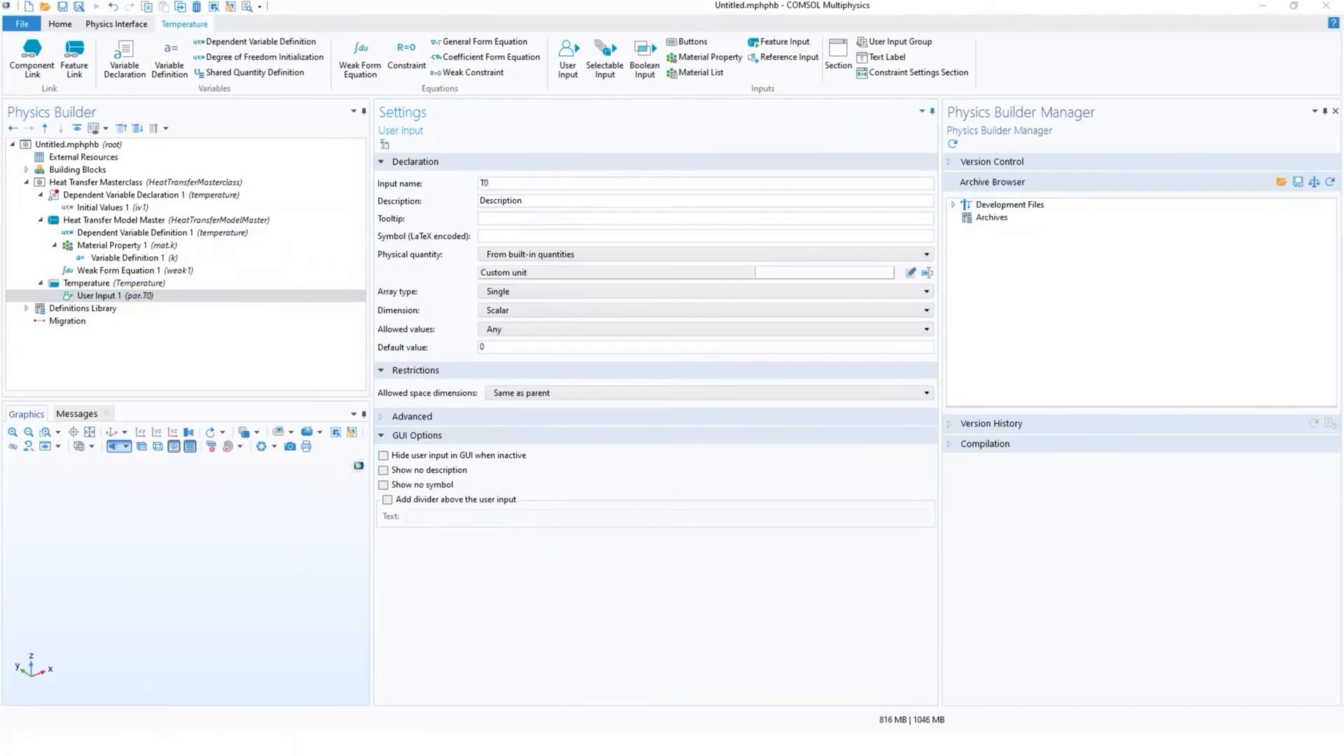
Step: Give the T0 user input the description Temperature, the tooltip Dirichlet Boundary Condition and the LaTeX symbol T_{0}
{"action": "left_click_drag", "start_coordinate": [522, 201], "coordinate": [462, 205]}
{"action": "type", "text": "Temperature"}
{"action": "left_click", "coordinate": [510, 217]}
{"action": "left_click", "coordinate": [525, 219]}
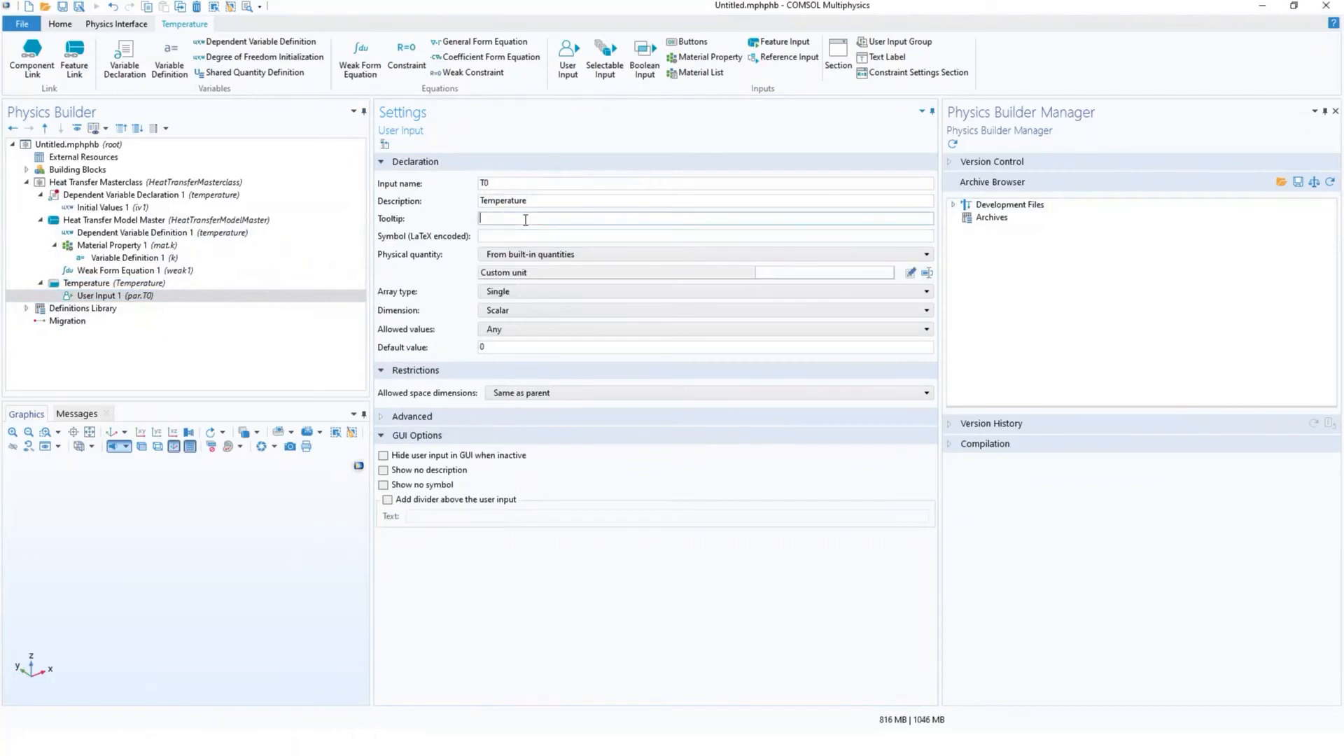
{"action": "type", "text": "Dirichlet Boundary Condition"}
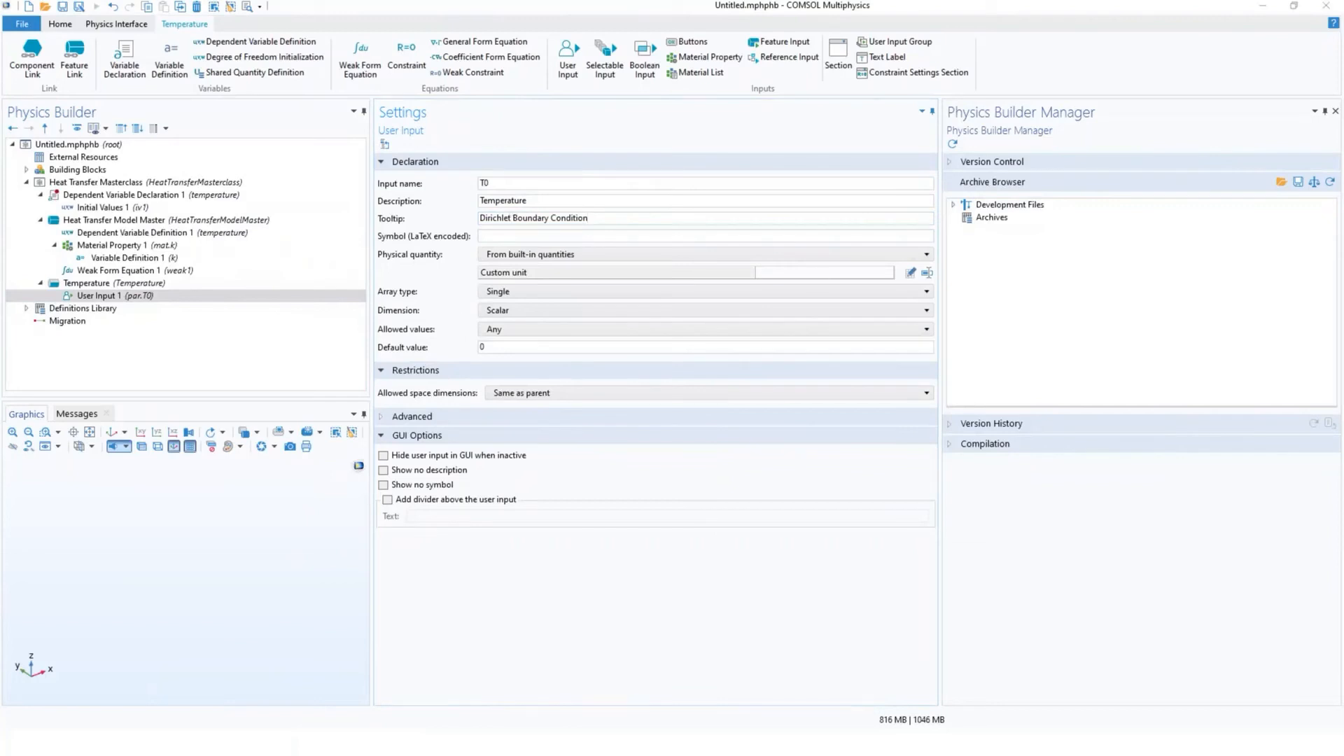
{"action": "left_click", "coordinate": [563, 235]}
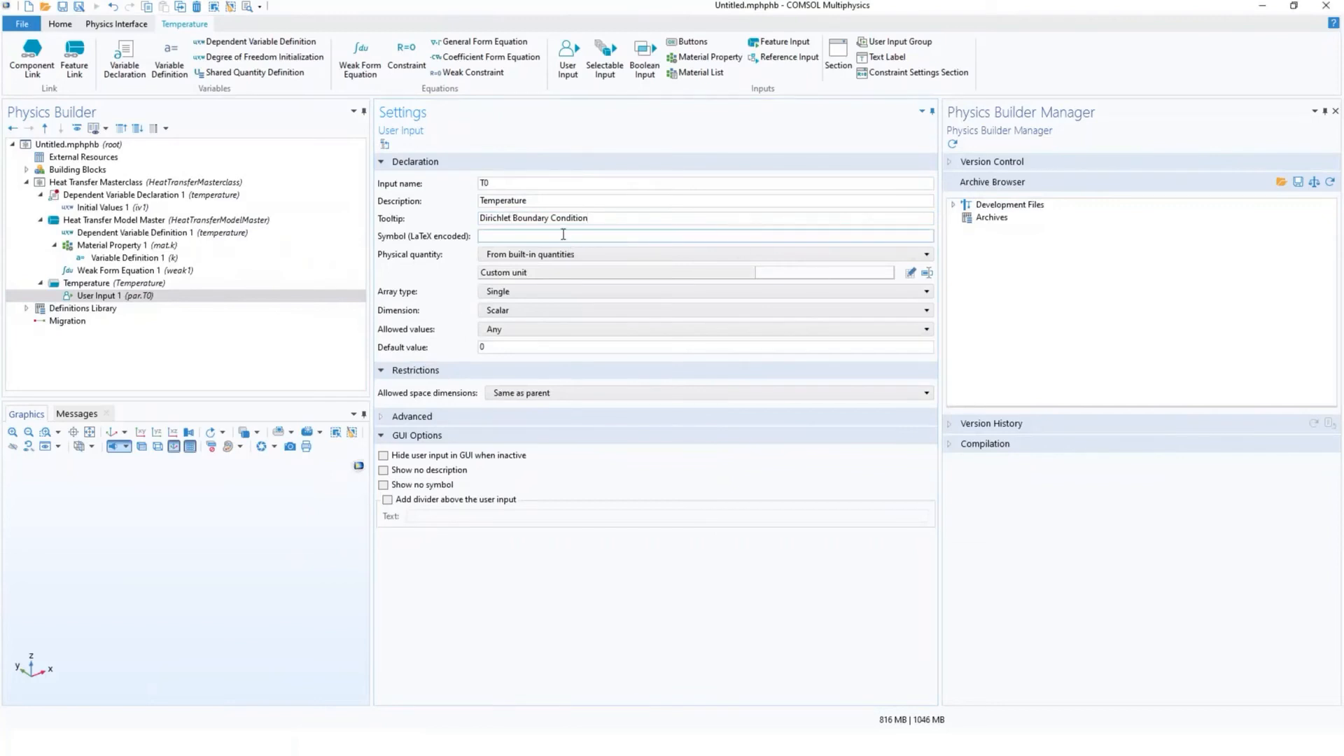
{"action": "type", "text": "T_{0}"}
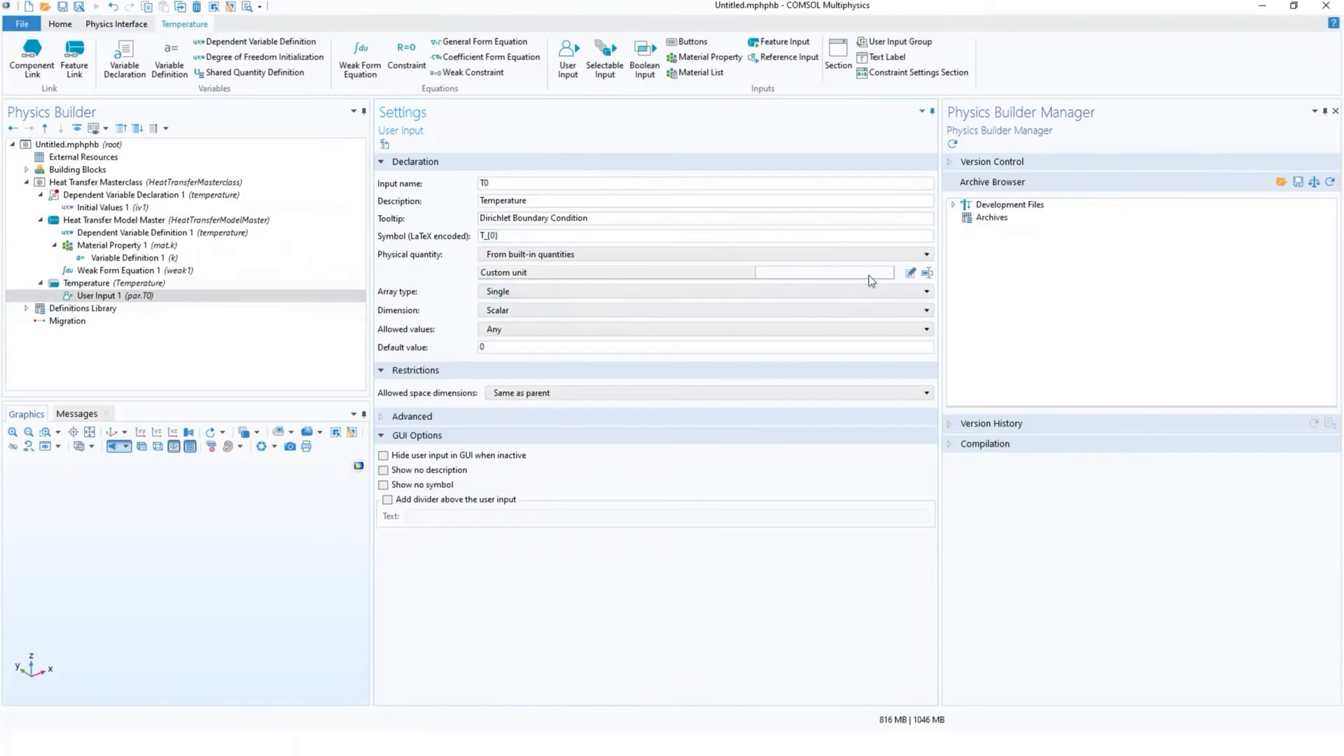
Step: Set the T0 user input's physical quantity to Temperature (K) and its default value to 293.15[K]
{"action": "left_click", "coordinate": [911, 273]}
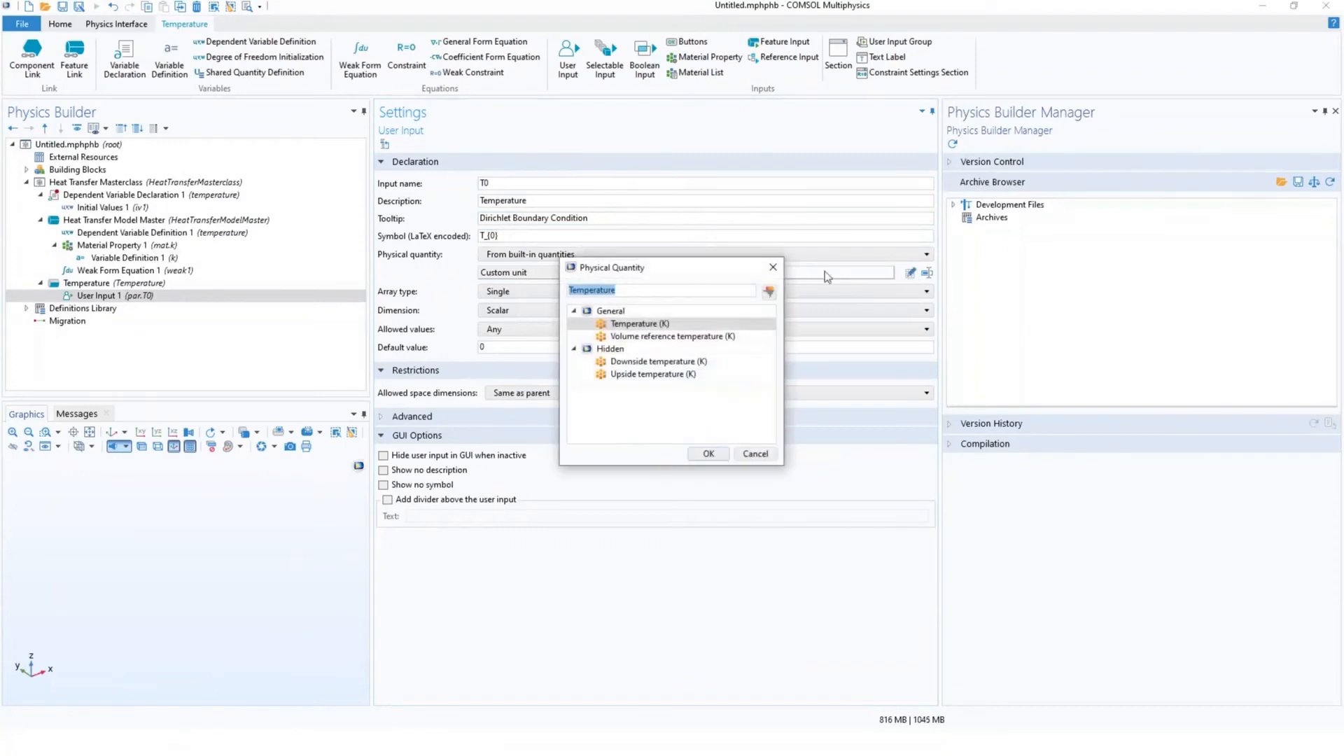
{"action": "double_click", "coordinate": [651, 325]}
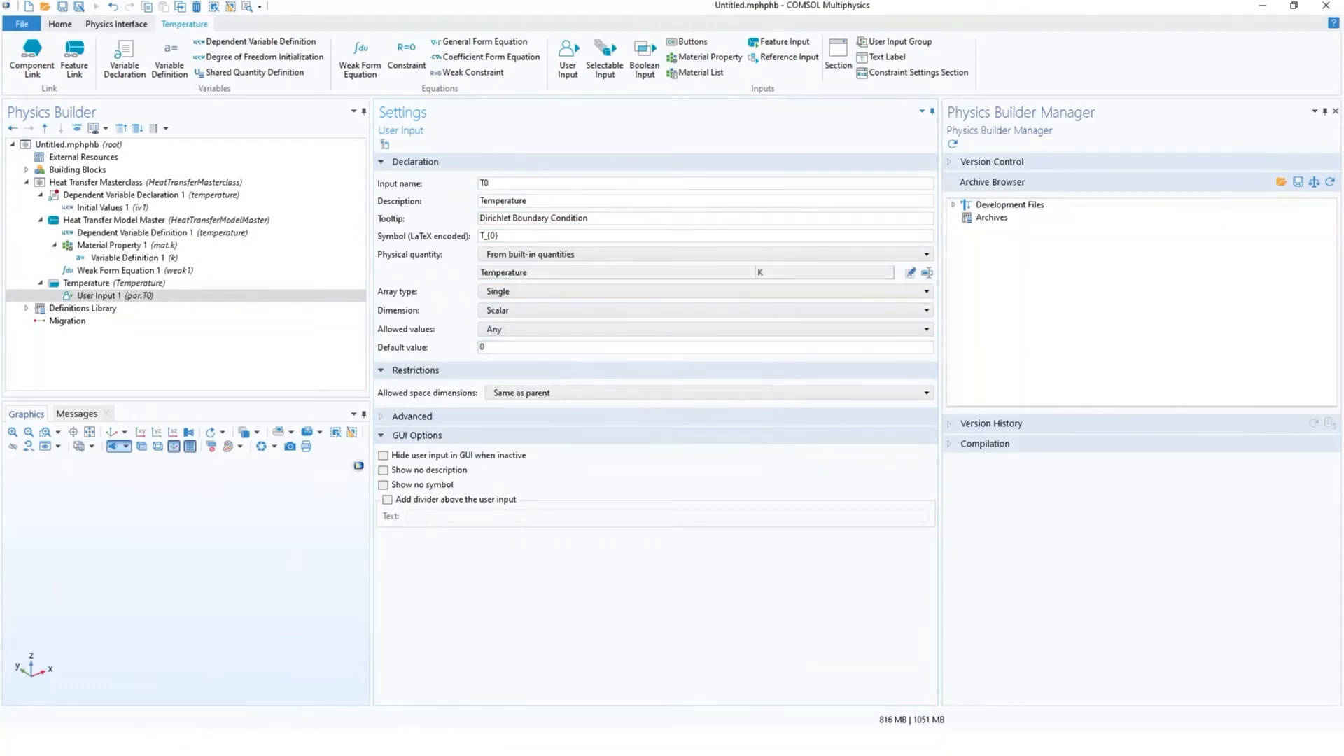
{"action": "left_click", "coordinate": [785, 348]}
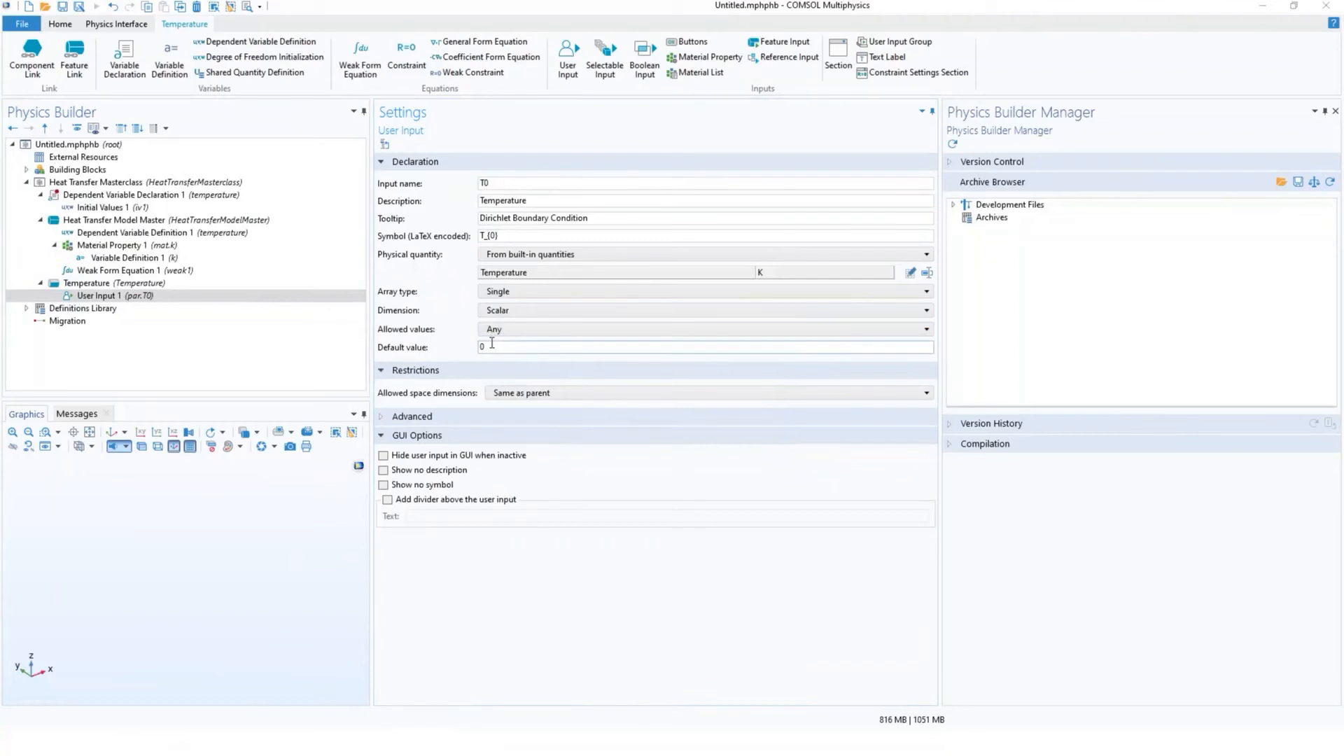
{"action": "double_click", "coordinate": [481, 348]}
{"action": "type", "text": "293.15[K]"}
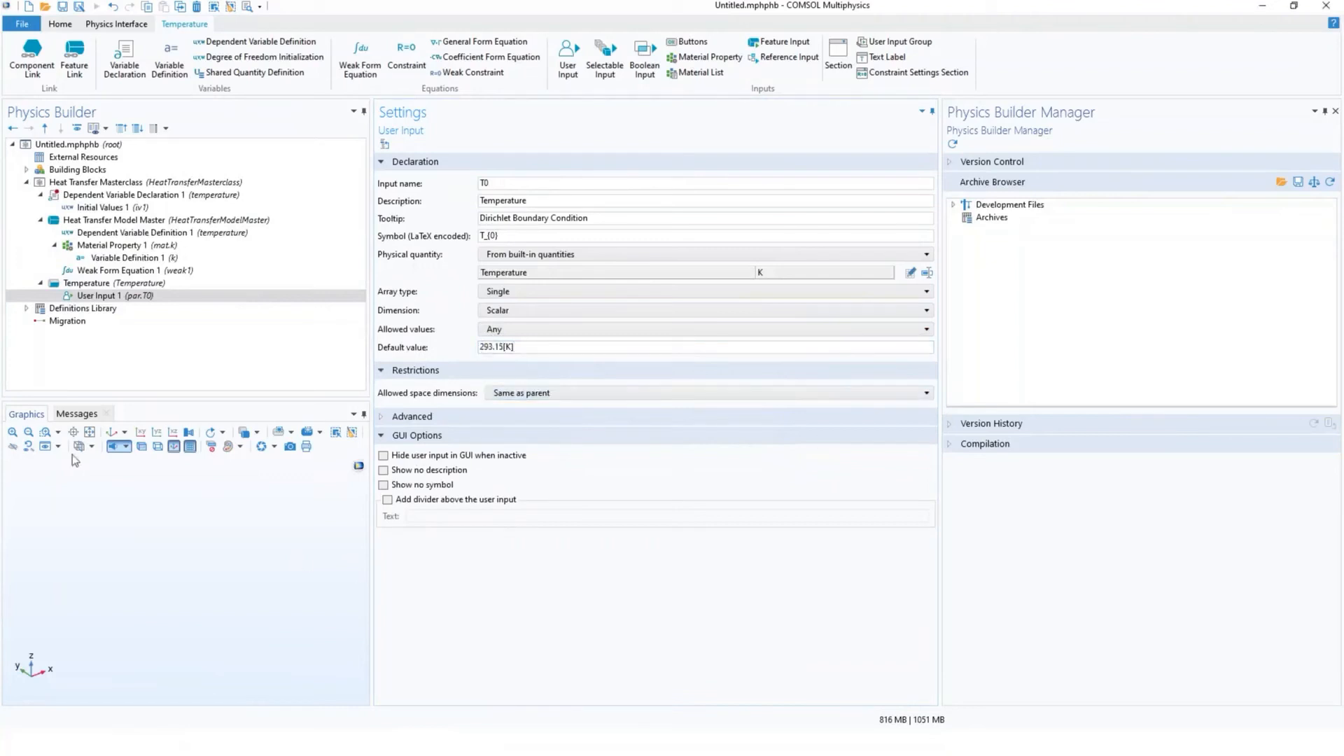
Step: Add a variable definition under the T0 user input
{"action": "right_click", "coordinate": [126, 297]}
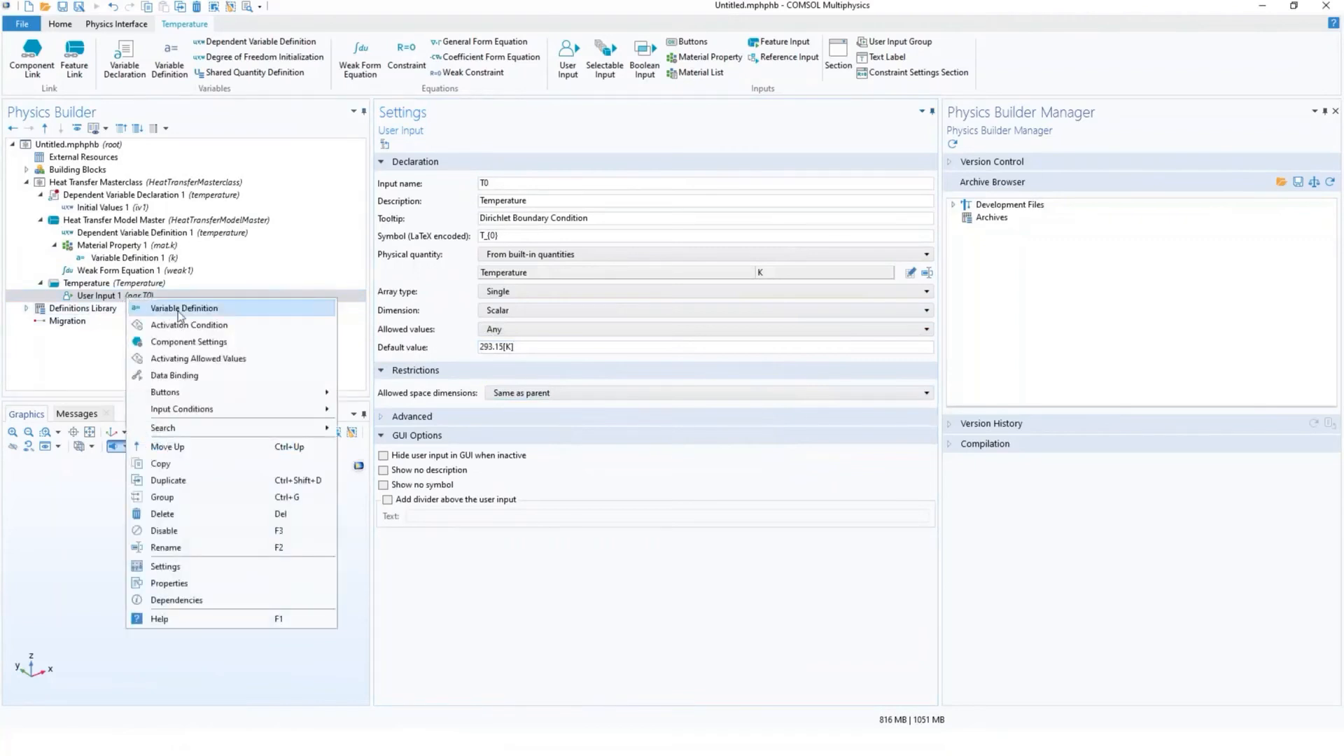
{"action": "left_click", "coordinate": [180, 308]}
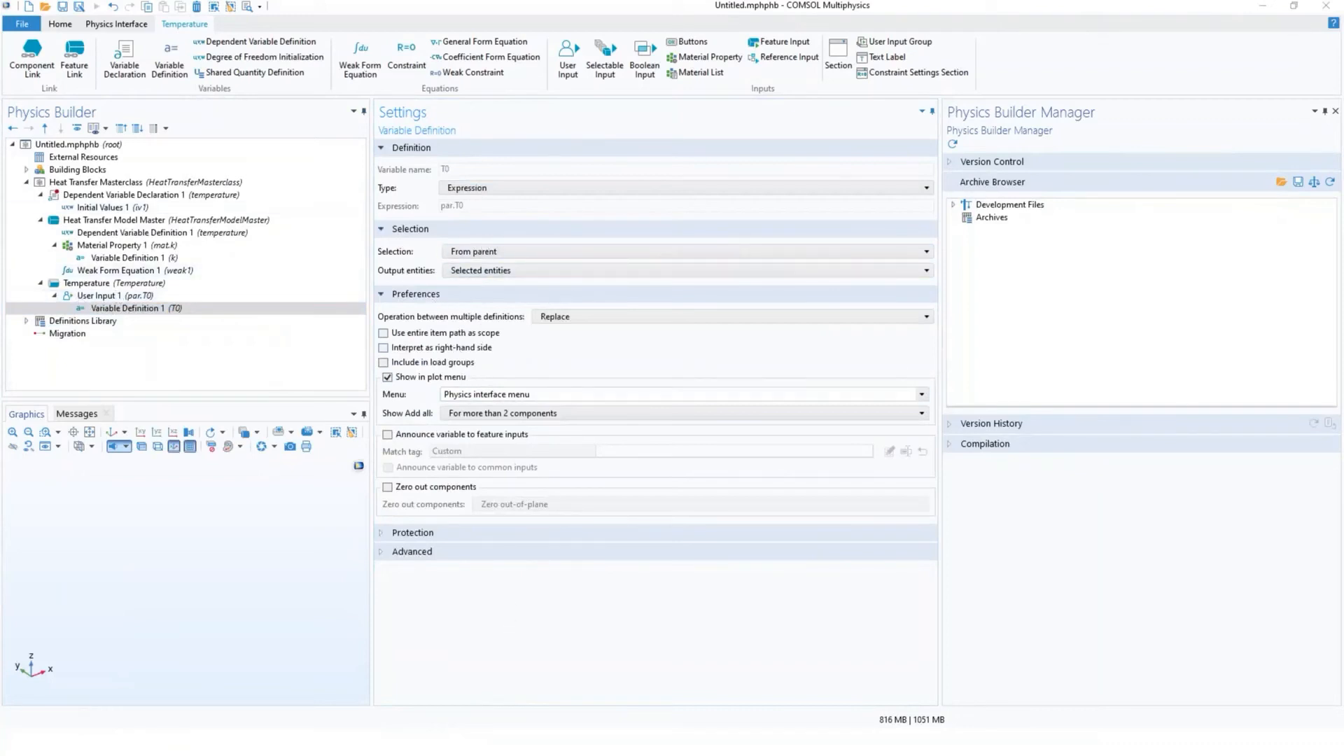
{"action": "right_click", "coordinate": [138, 286]}
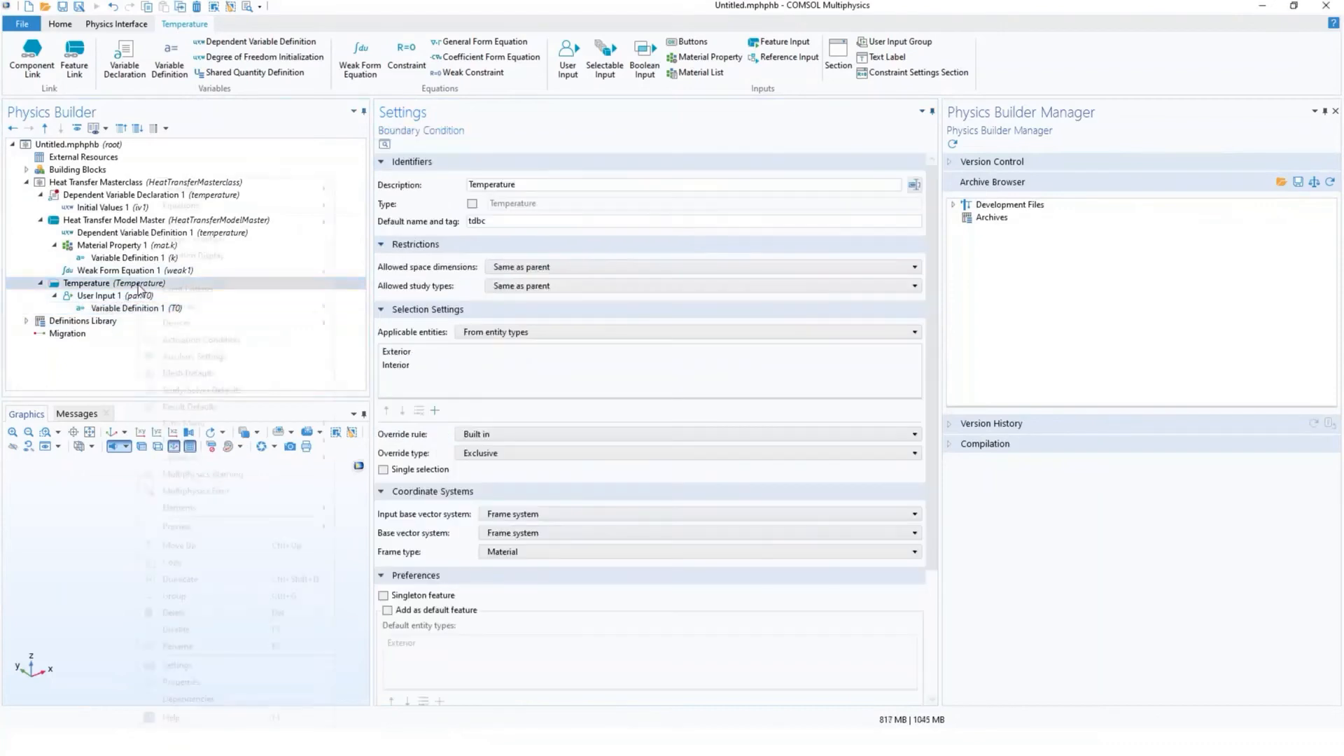
{"action": "mouse_move", "coordinate": [274, 205]}
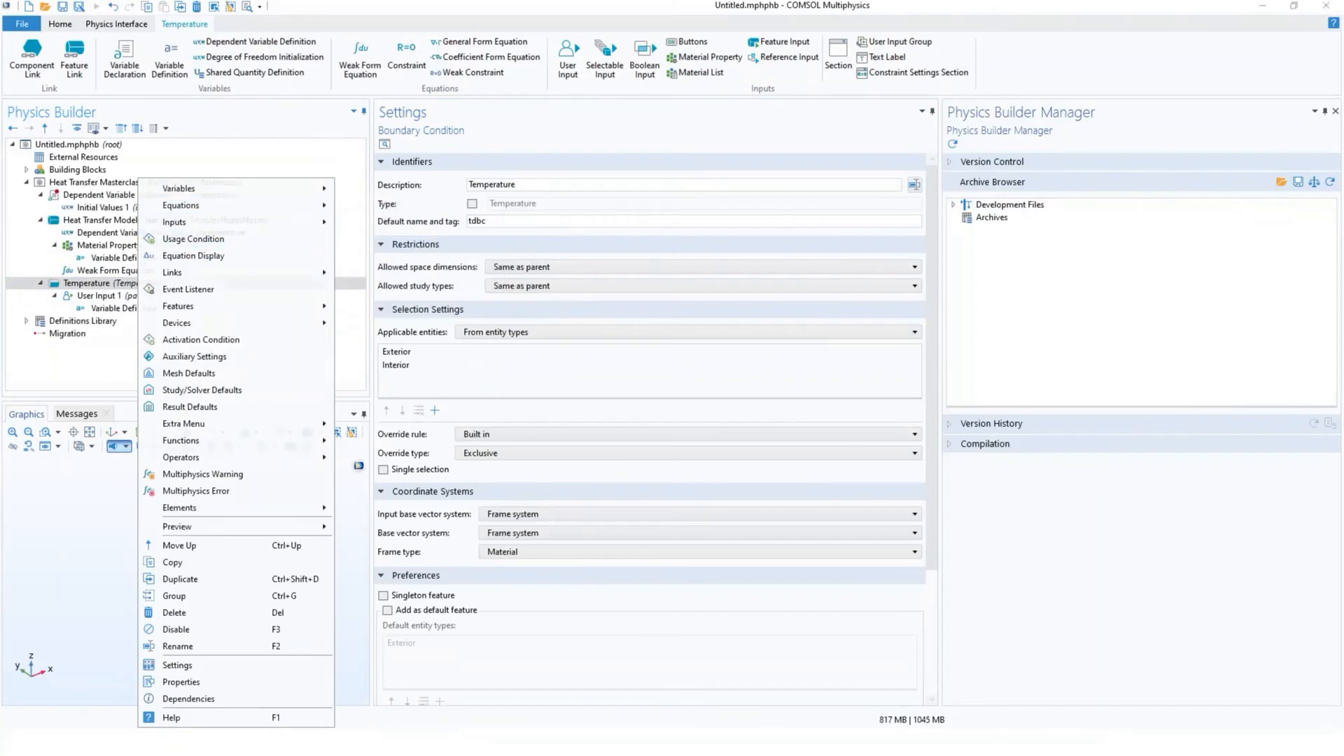
{"action": "key", "text": "Escape"}
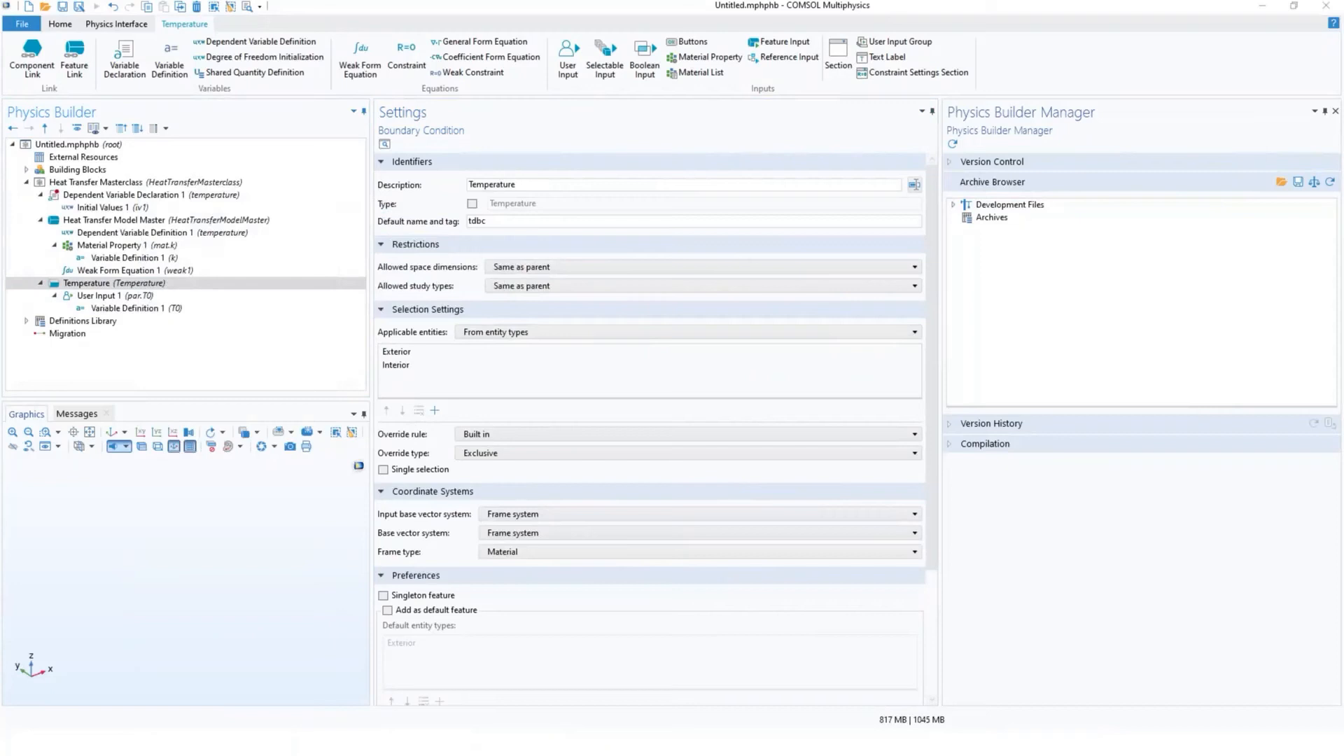
Step: Add a constraint equation to the Temperature boundary condition with the expression T0-T
{"action": "left_click", "coordinate": [126, 283]}
{"action": "right_click", "coordinate": [128, 285]}
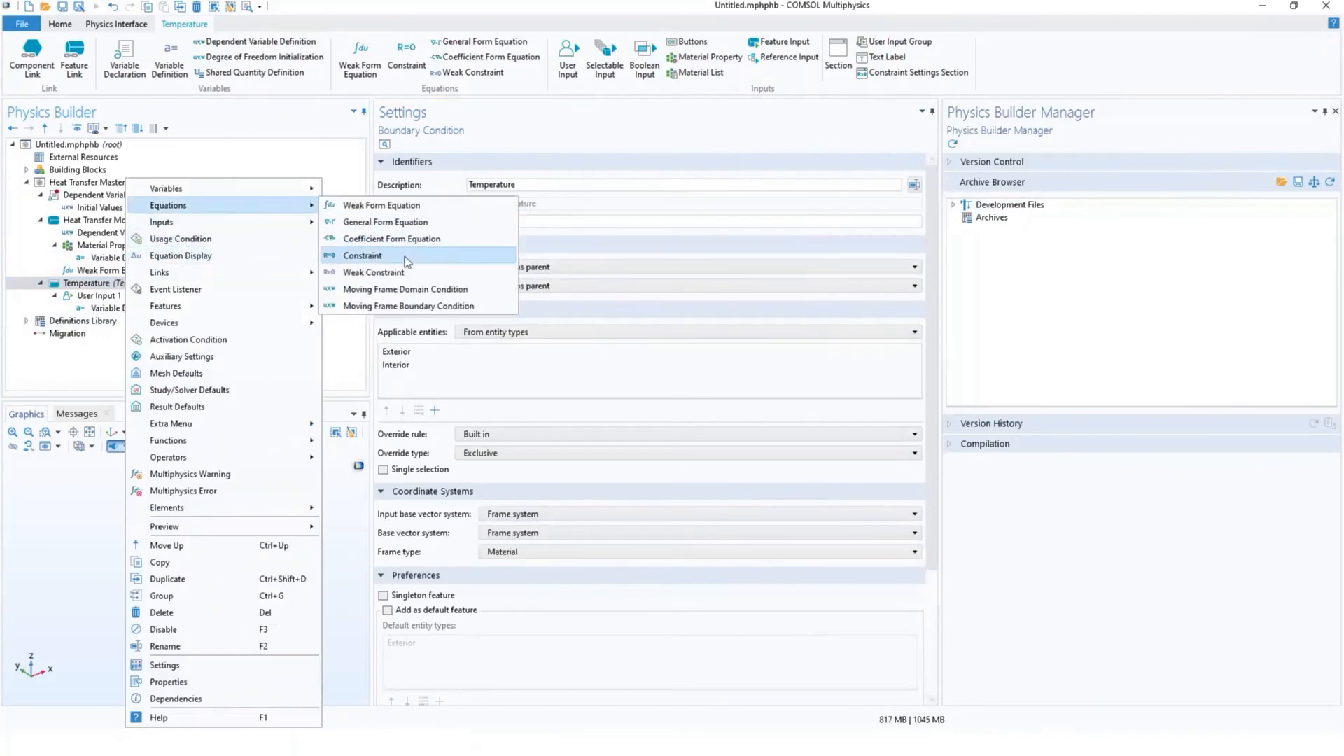
{"action": "left_click", "coordinate": [404, 256]}
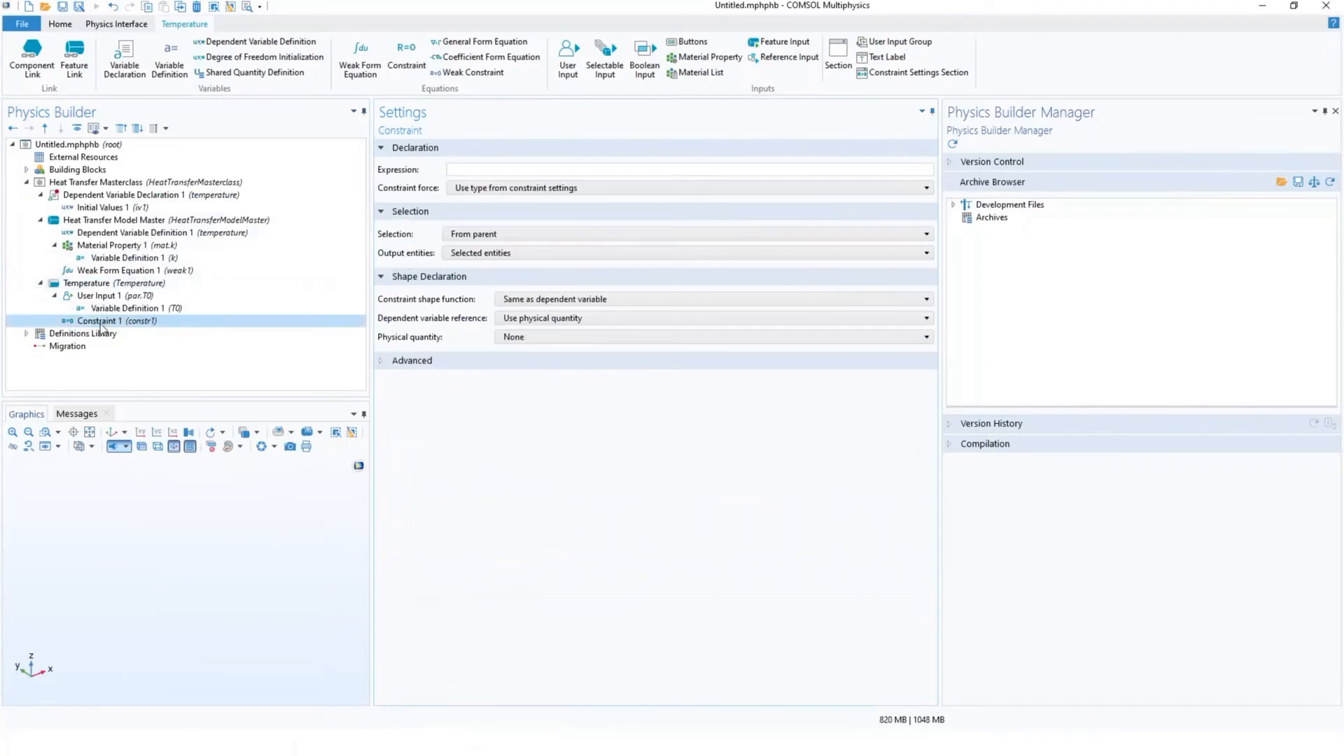
{"action": "left_click", "coordinate": [494, 169]}
{"action": "type", "text": "T0-T"}
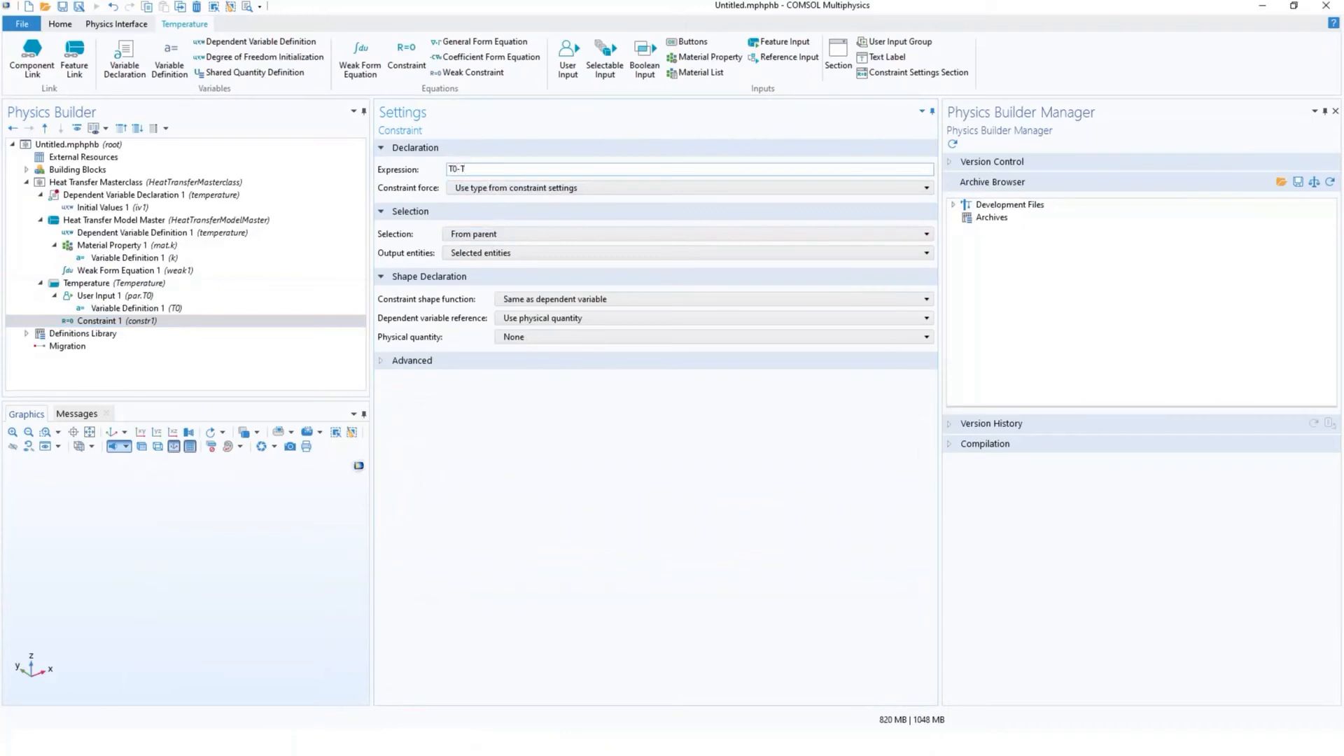
Step: Set the constraint's physical quantity to Temperature (K) from the built-in quantities
{"action": "left_click", "coordinate": [895, 338]}
{"action": "left_click", "coordinate": [862, 365]}
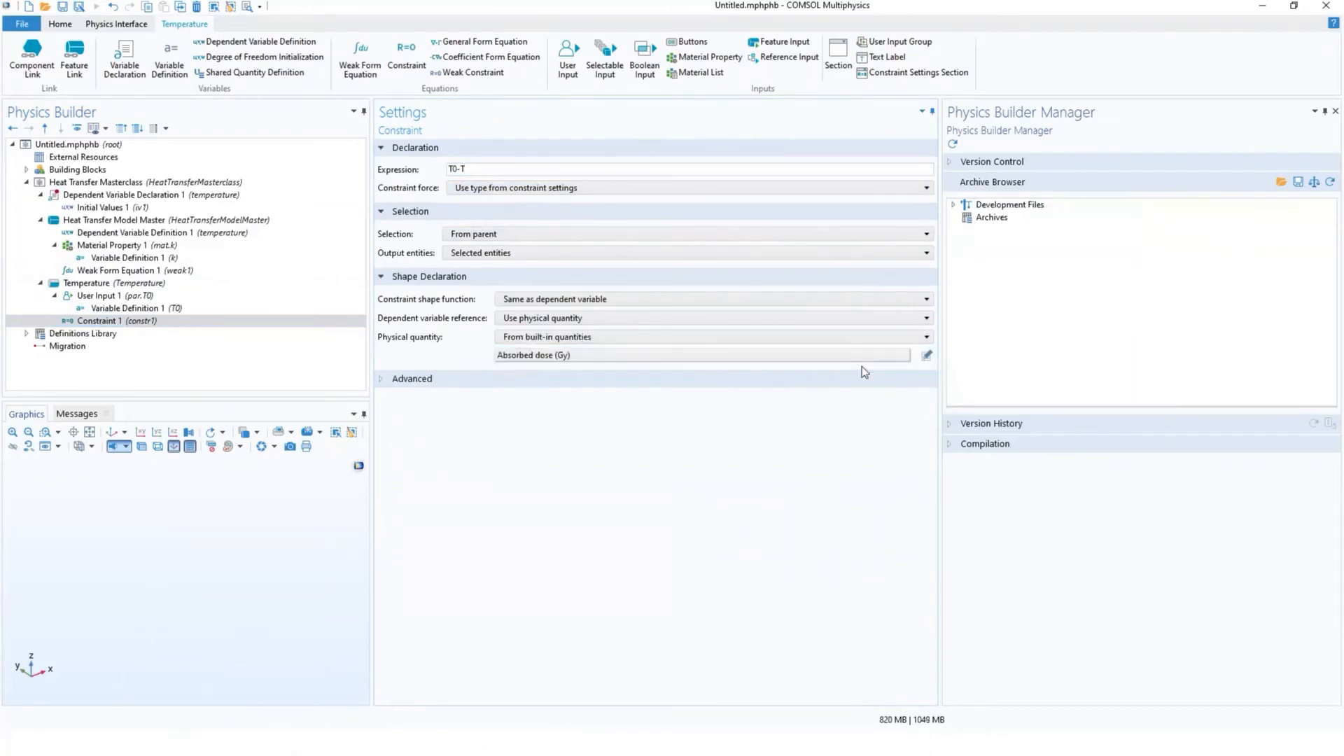
{"action": "left_click", "coordinate": [926, 355]}
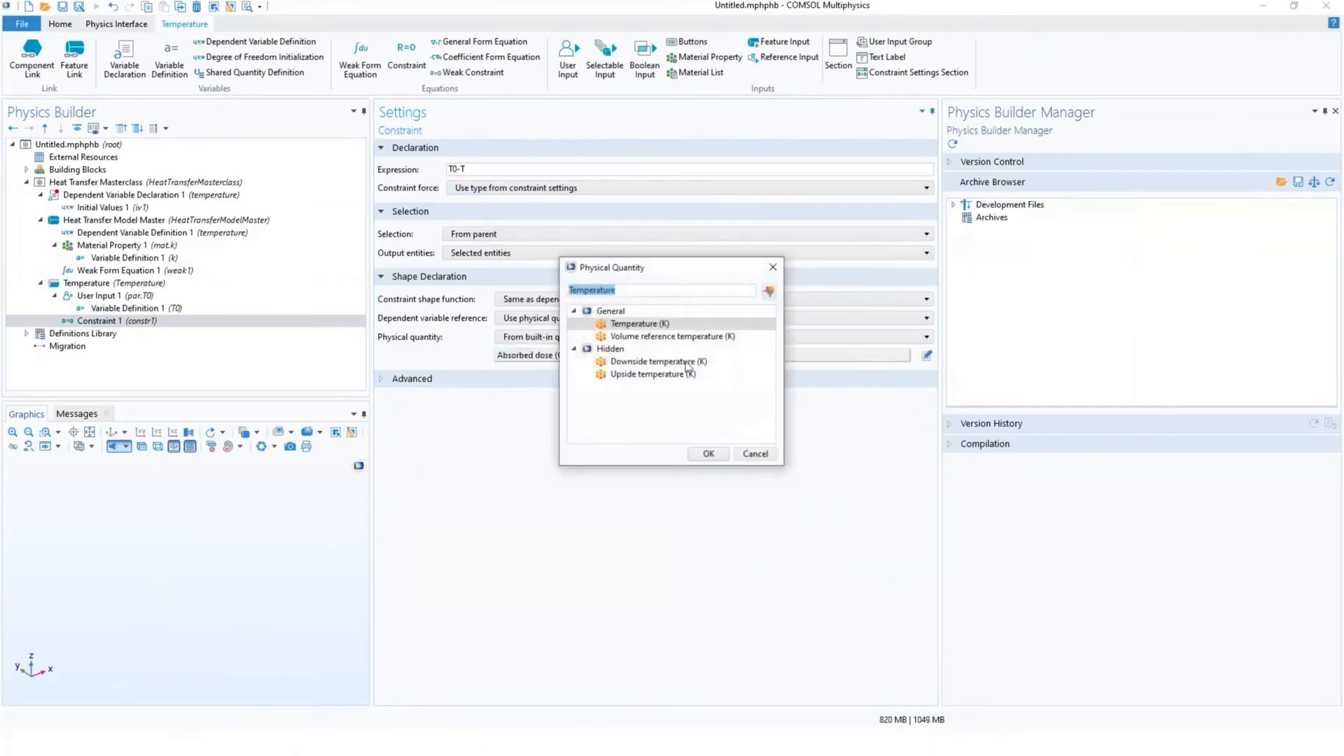
{"action": "double_click", "coordinate": [654, 325]}
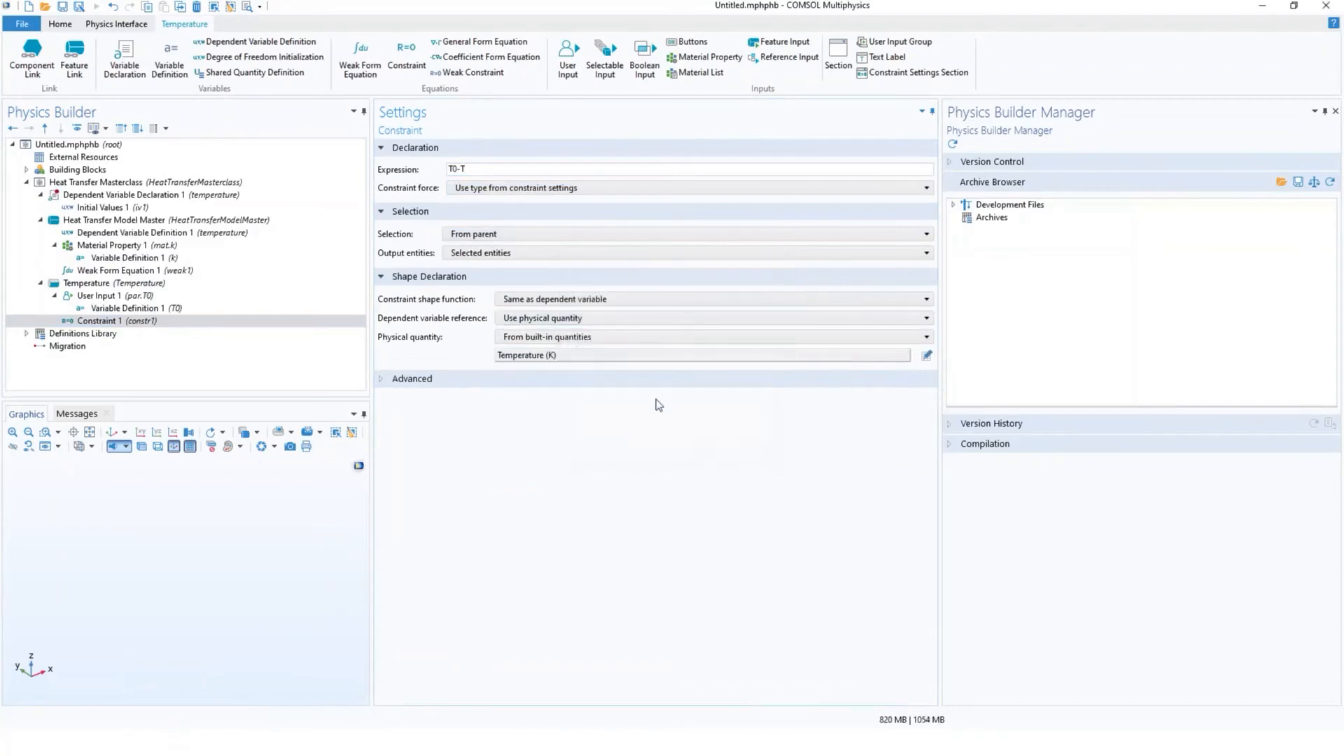
Step: Review the settings of the Temperature boundary condition, its T0 user input and its constraint
{"action": "left_click", "coordinate": [86, 284]}
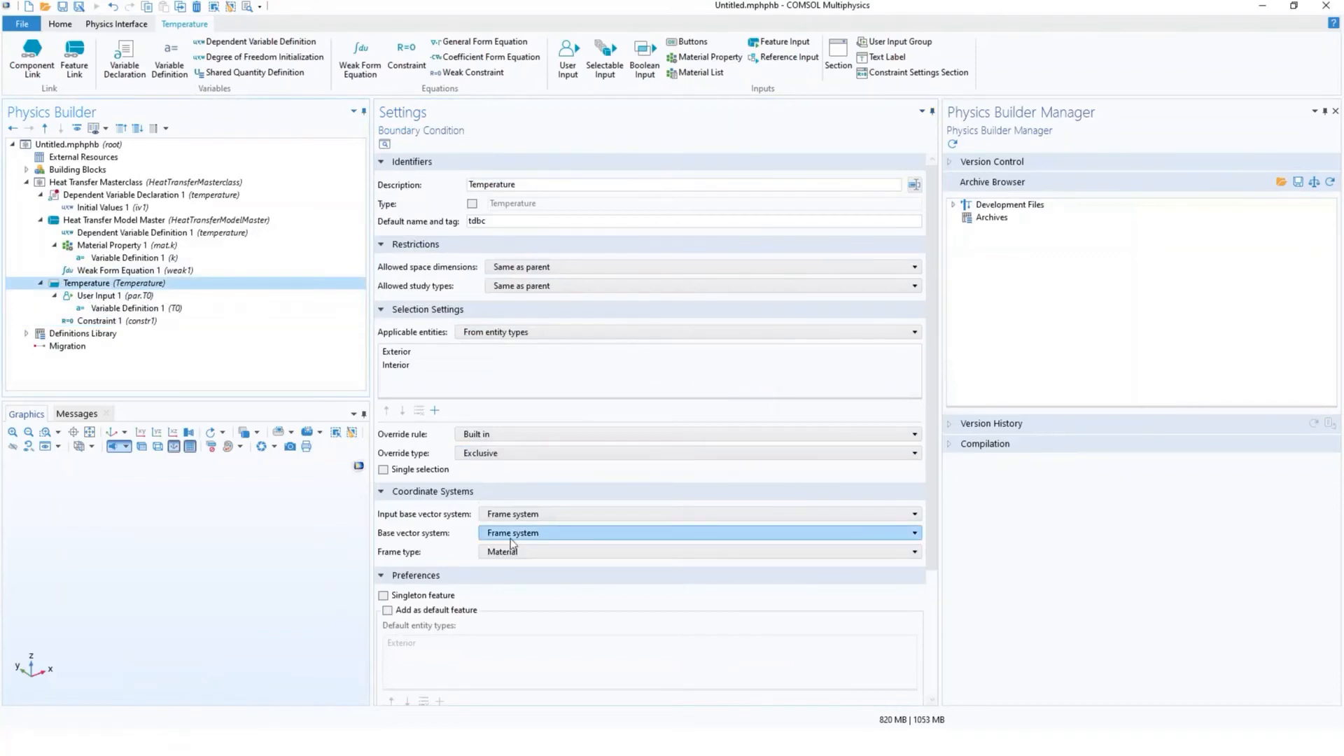
{"action": "left_click", "coordinate": [110, 300]}
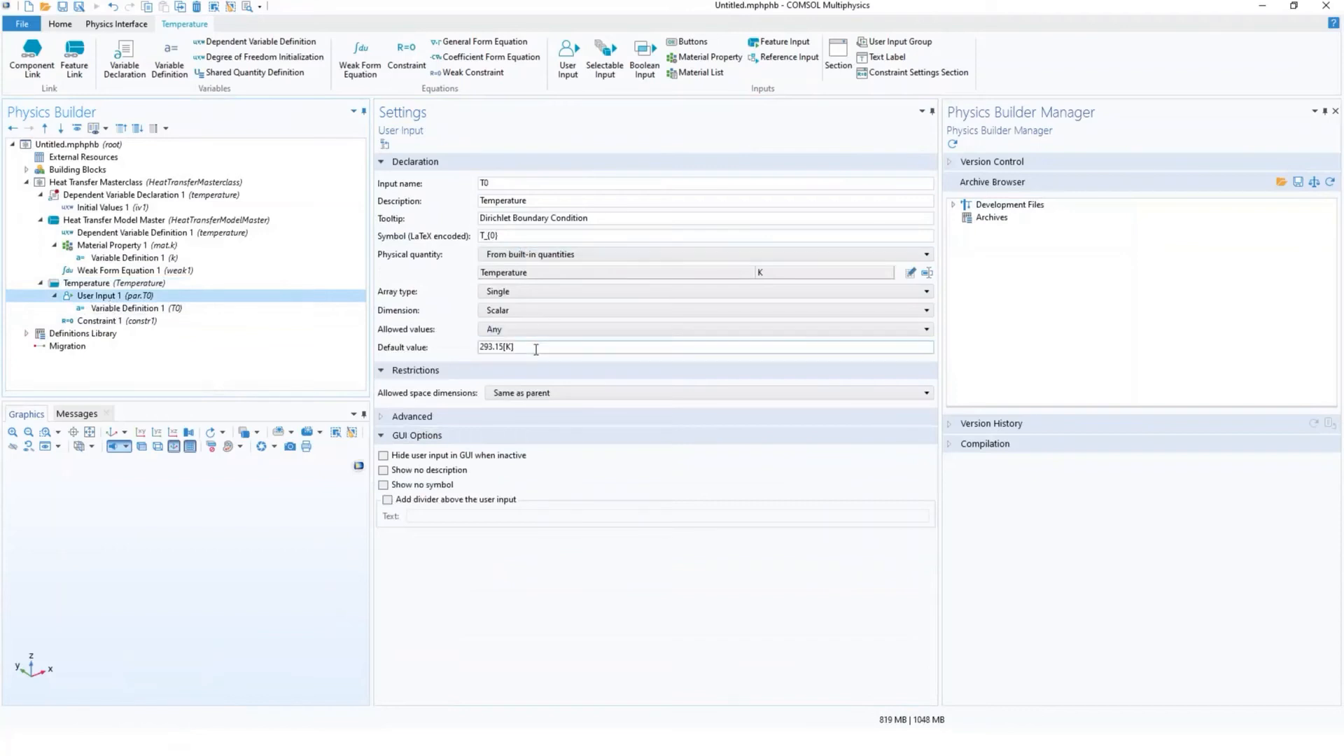
{"action": "left_click", "coordinate": [143, 322]}
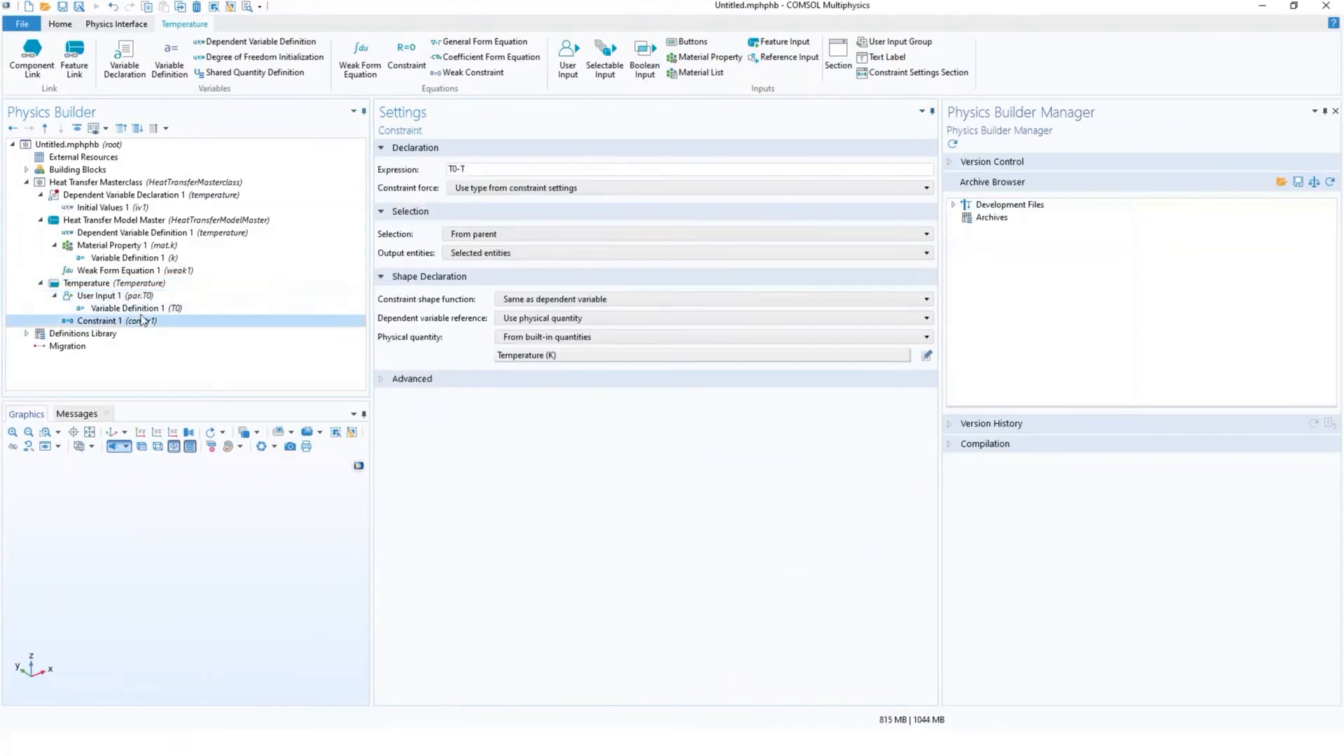
Step: Preview the Temperature boundary condition and inspect the preview's Heat Transfer Model Master, Initial Values and Temperature node settings
{"action": "left_click", "coordinate": [98, 283]}
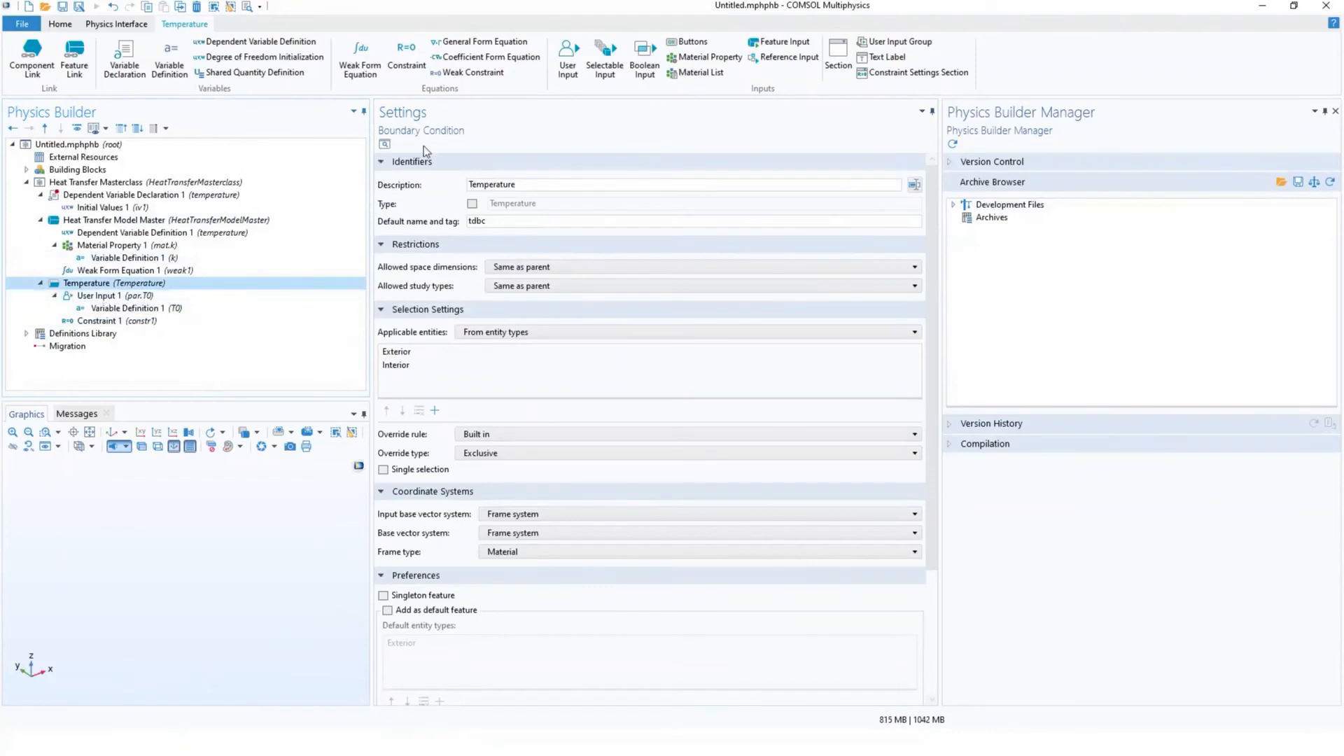
{"action": "left_click", "coordinate": [383, 146]}
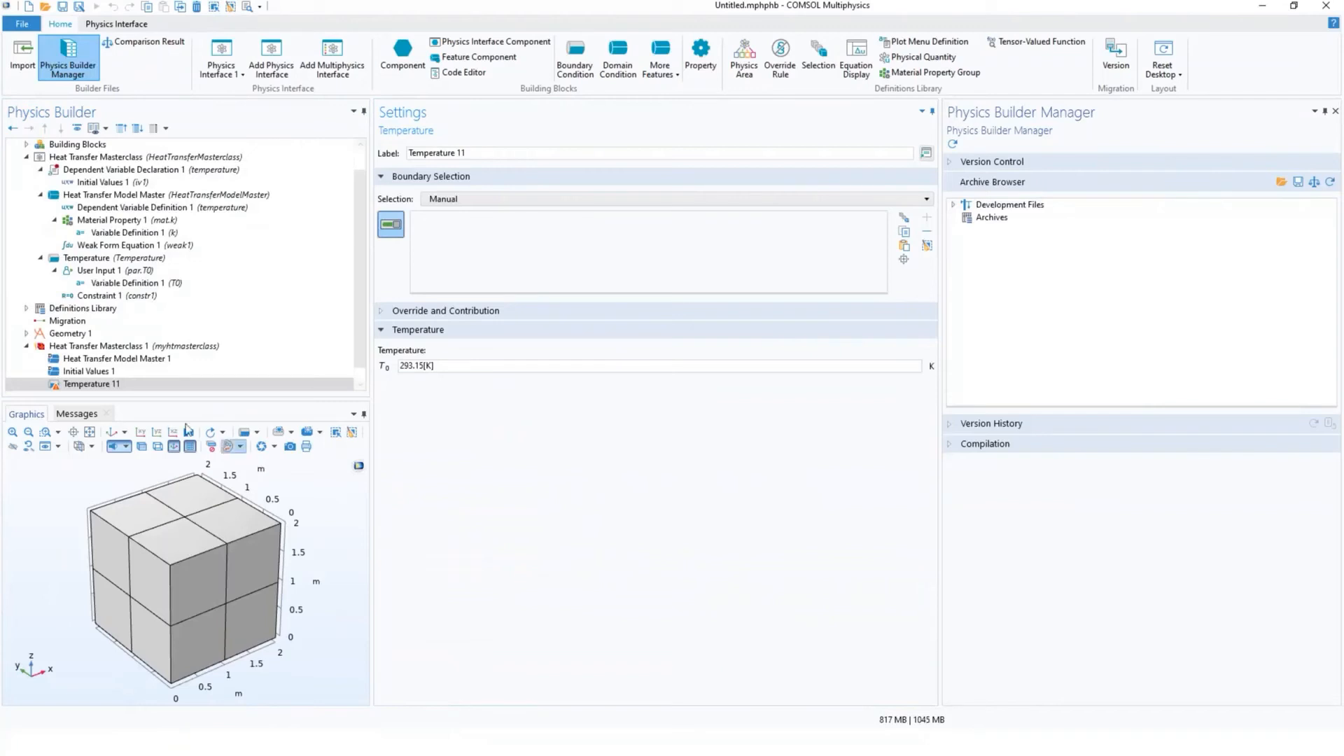
{"action": "scroll", "coordinate": [361, 267], "scroll_direction": "down", "scroll_amount": 1}
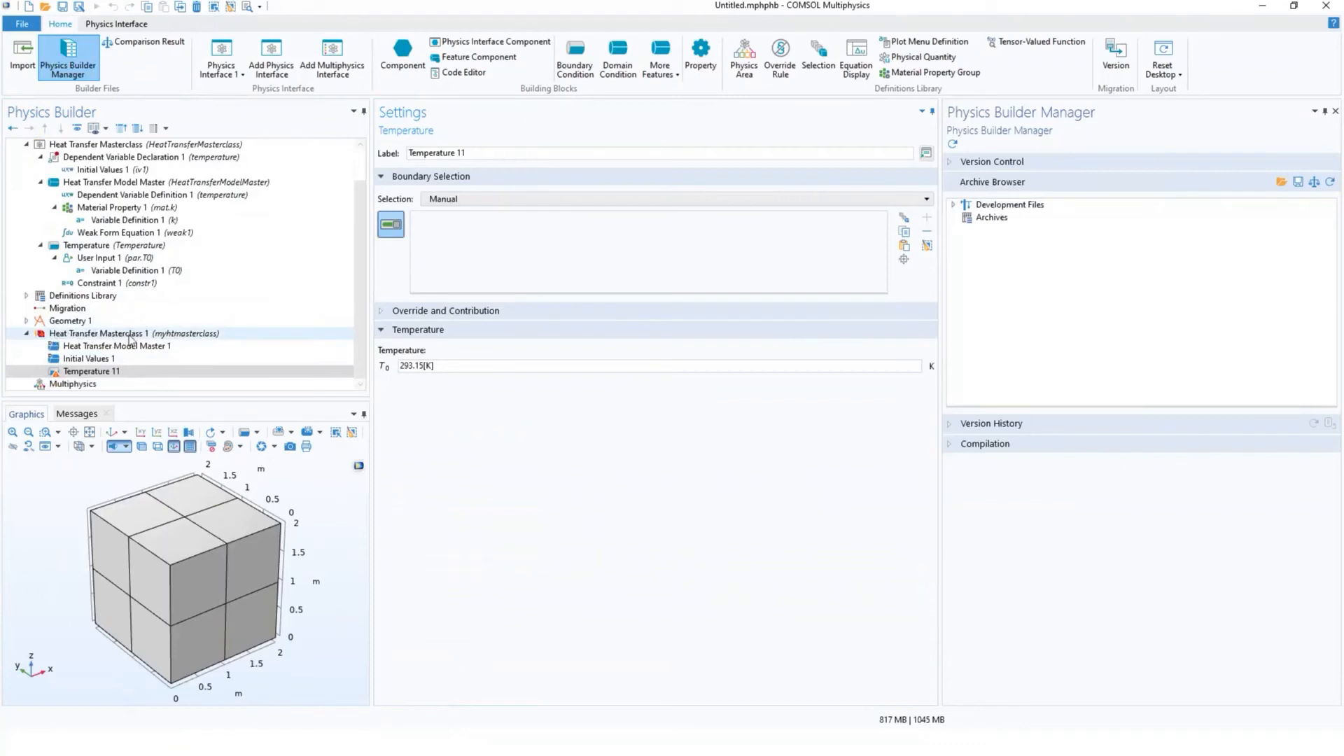
{"action": "left_click", "coordinate": [162, 348]}
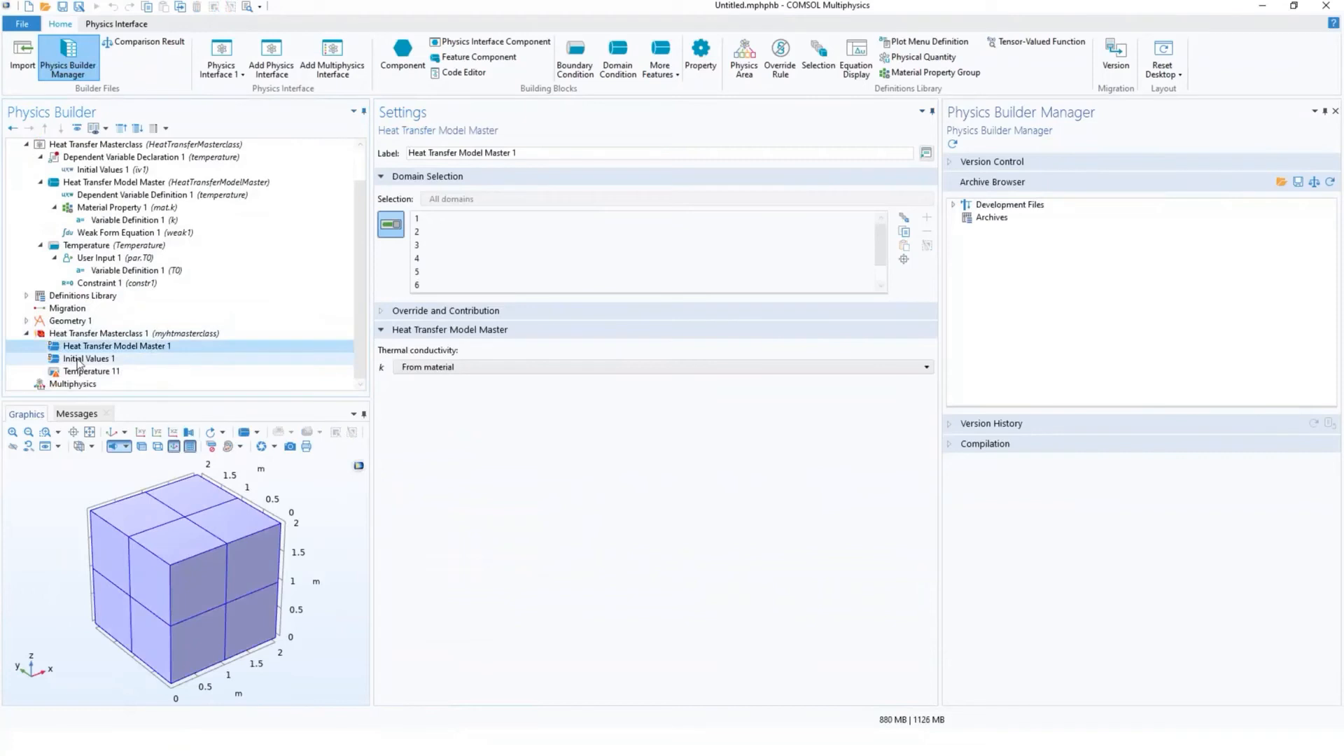
{"action": "left_click", "coordinate": [165, 362]}
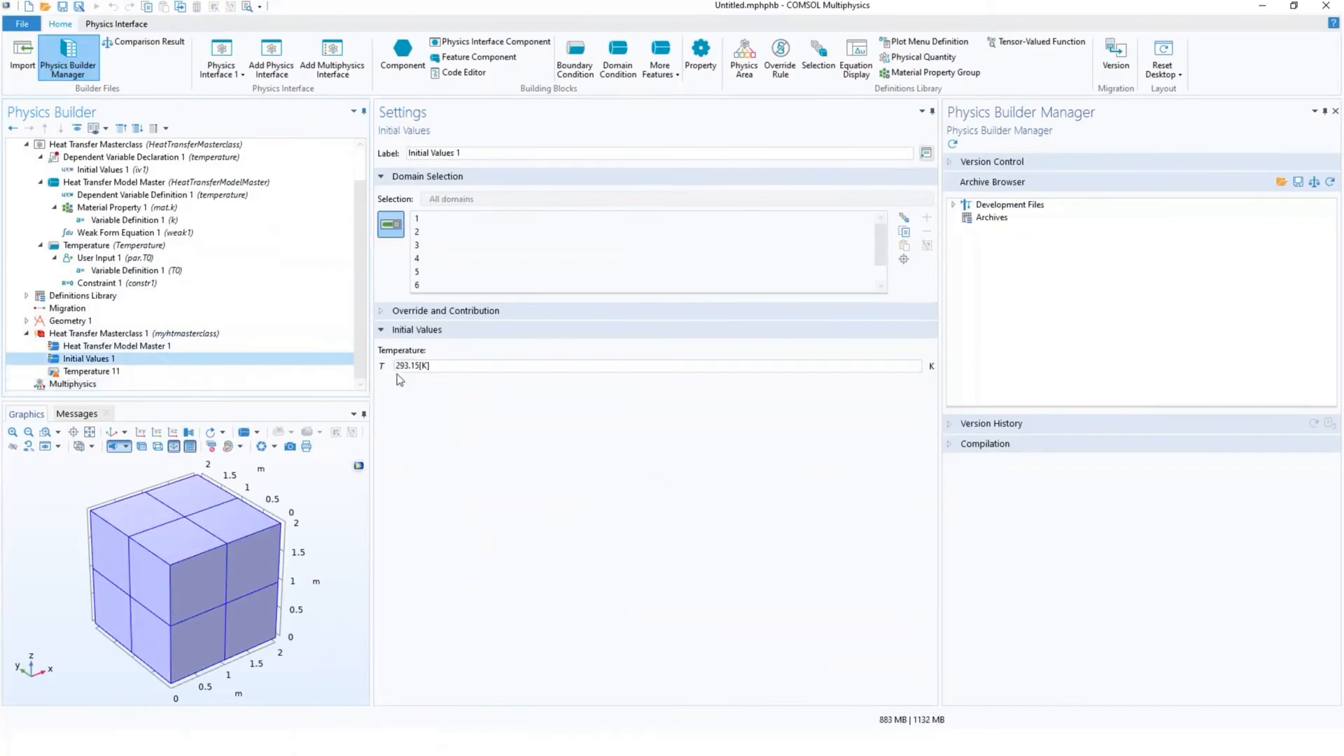
{"action": "left_click", "coordinate": [168, 372]}
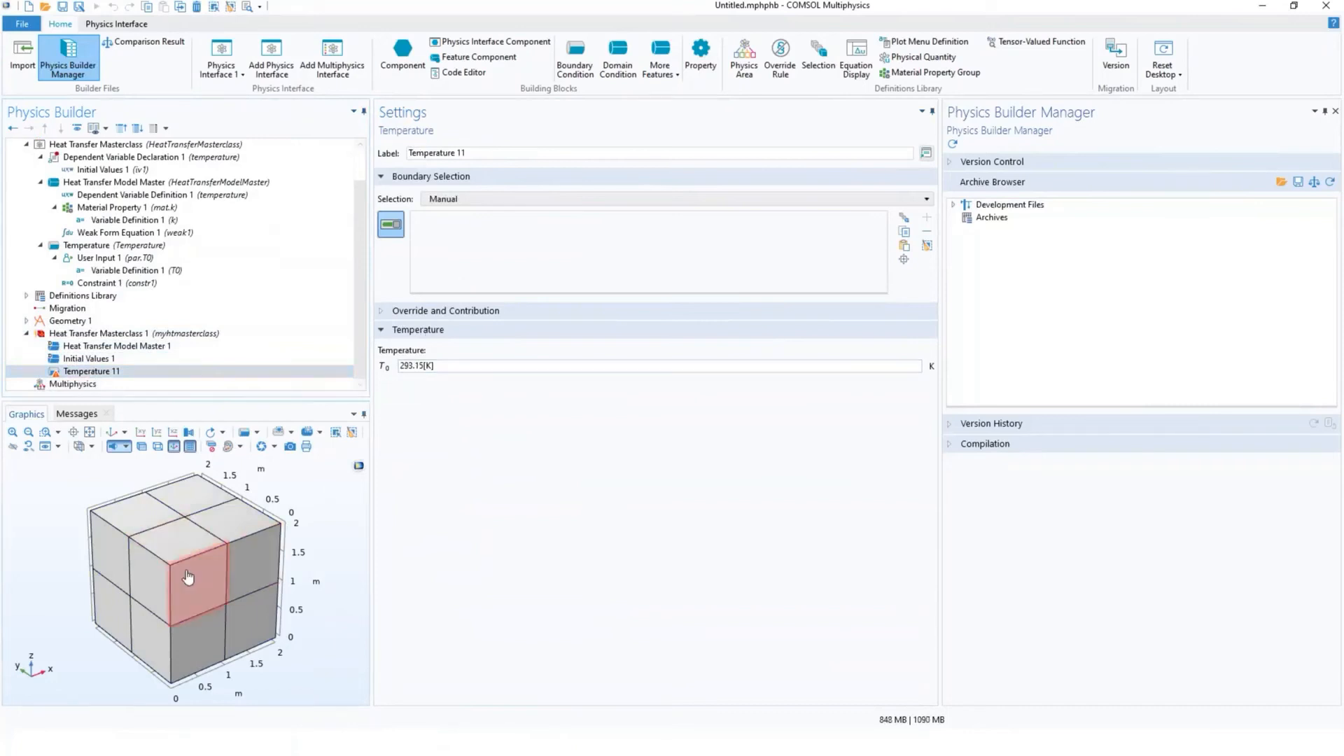
Step: Assign the previewed Temperature condition to the cube's four upper faces and the four faces of its front right side
{"action": "left_click", "coordinate": [186, 576]}
{"action": "left_click", "coordinate": [253, 565]}
{"action": "left_click", "coordinate": [242, 529]}
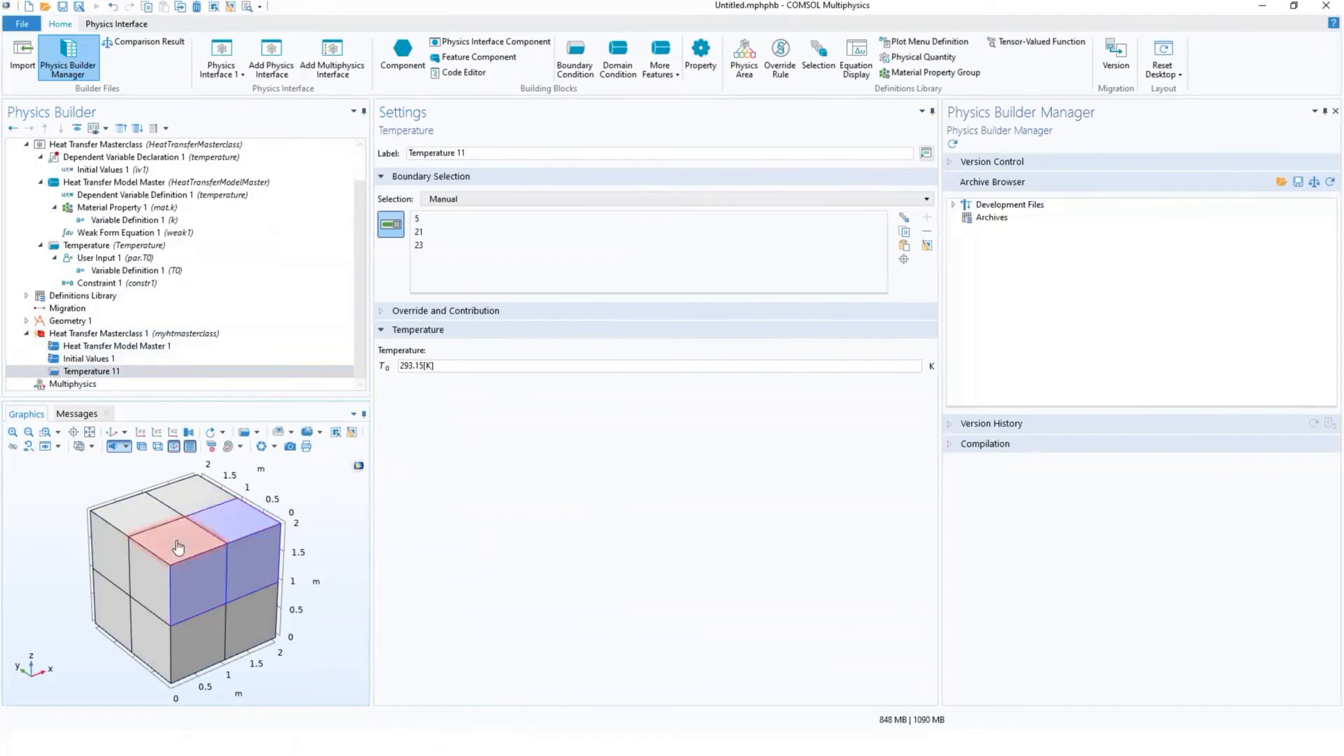
{"action": "left_click", "coordinate": [172, 543]}
{"action": "left_click", "coordinate": [137, 498]}
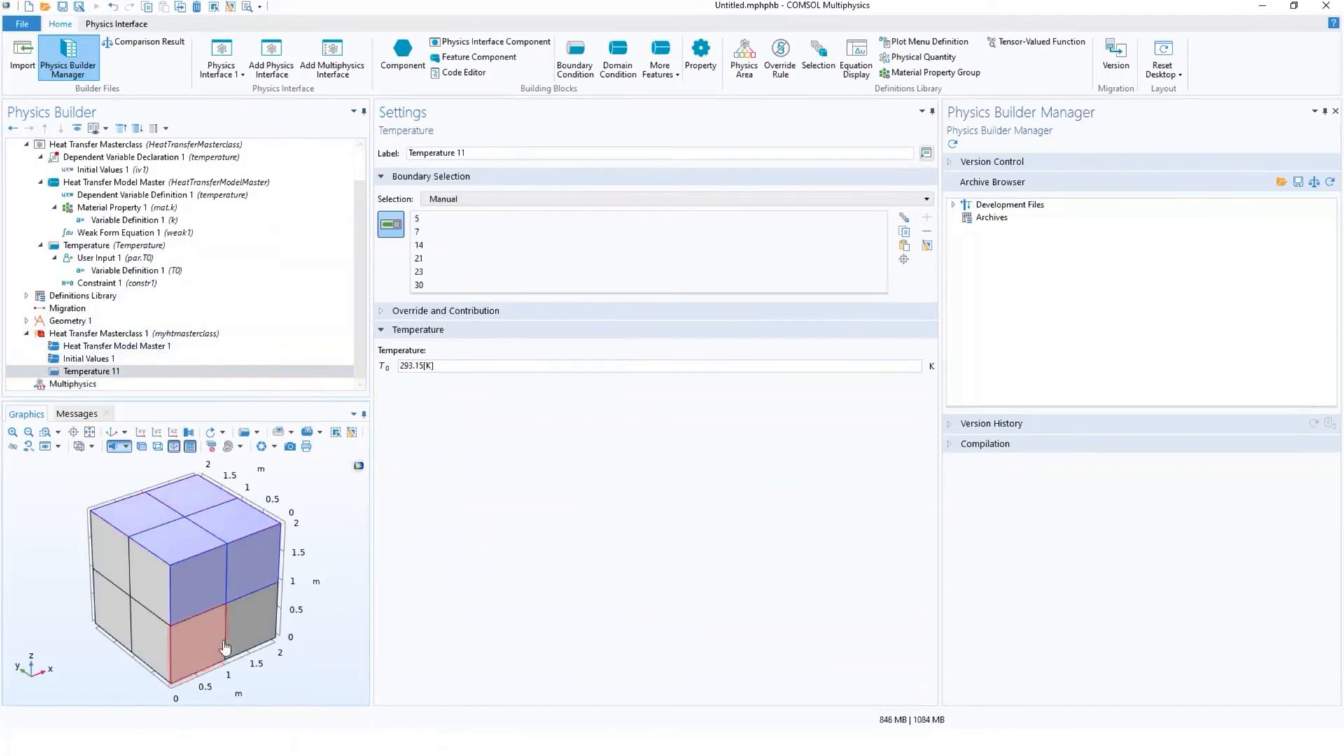
{"action": "left_click", "coordinate": [199, 641]}
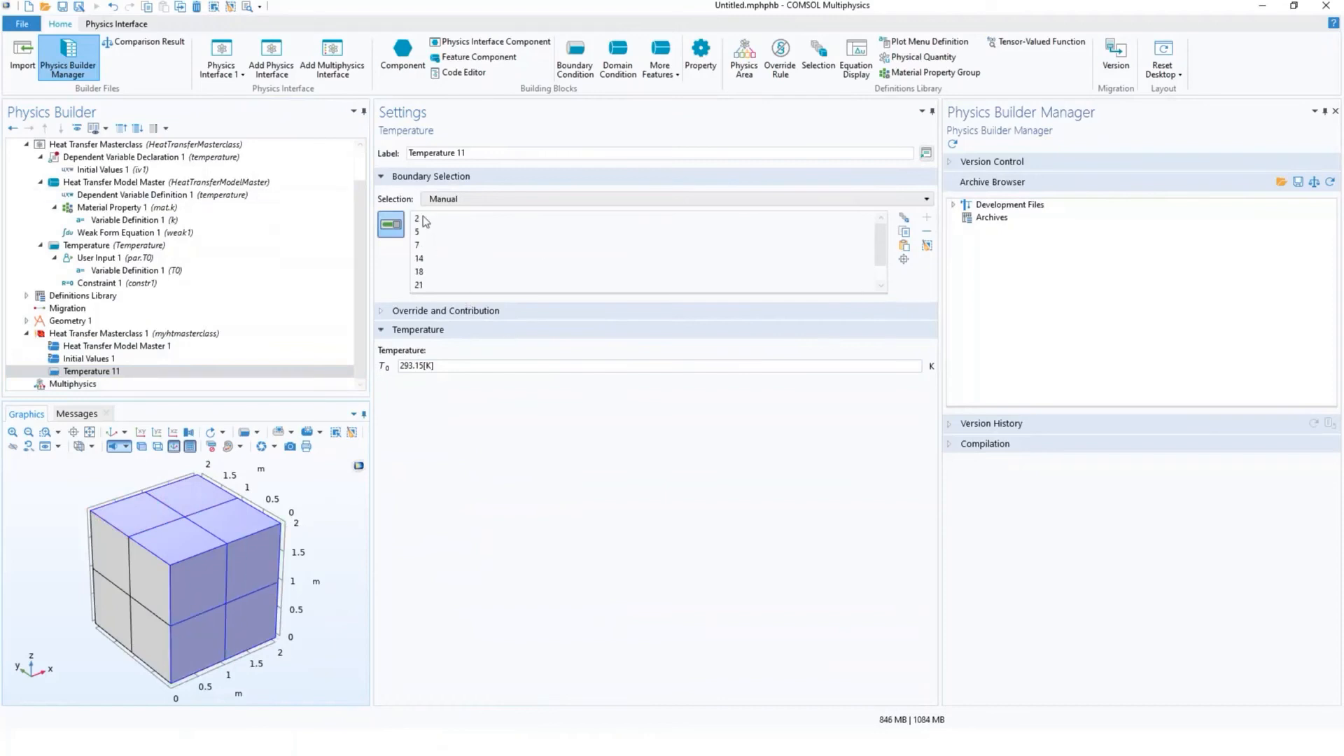
Step: Apply the previewed Temperature condition to all boundaries and check the selection from another angle
{"action": "left_click", "coordinate": [532, 201]}
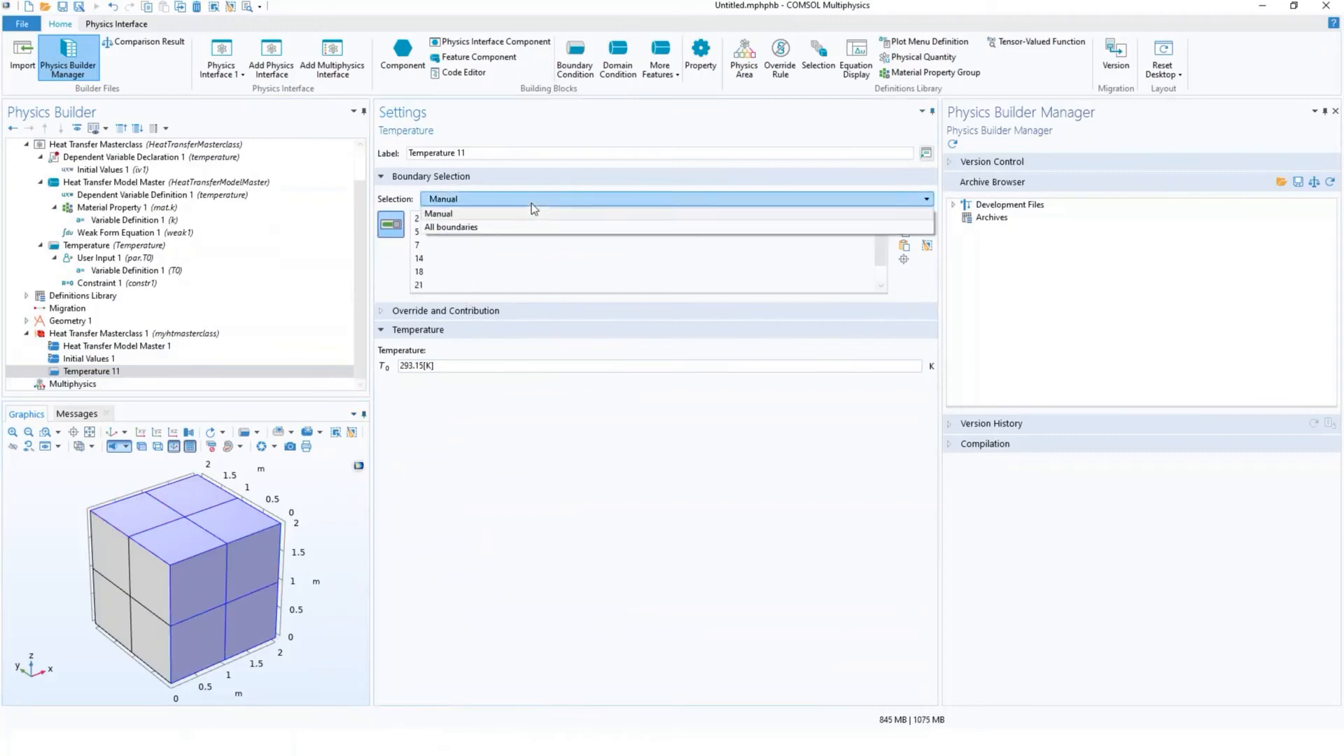
{"action": "left_click", "coordinate": [502, 229]}
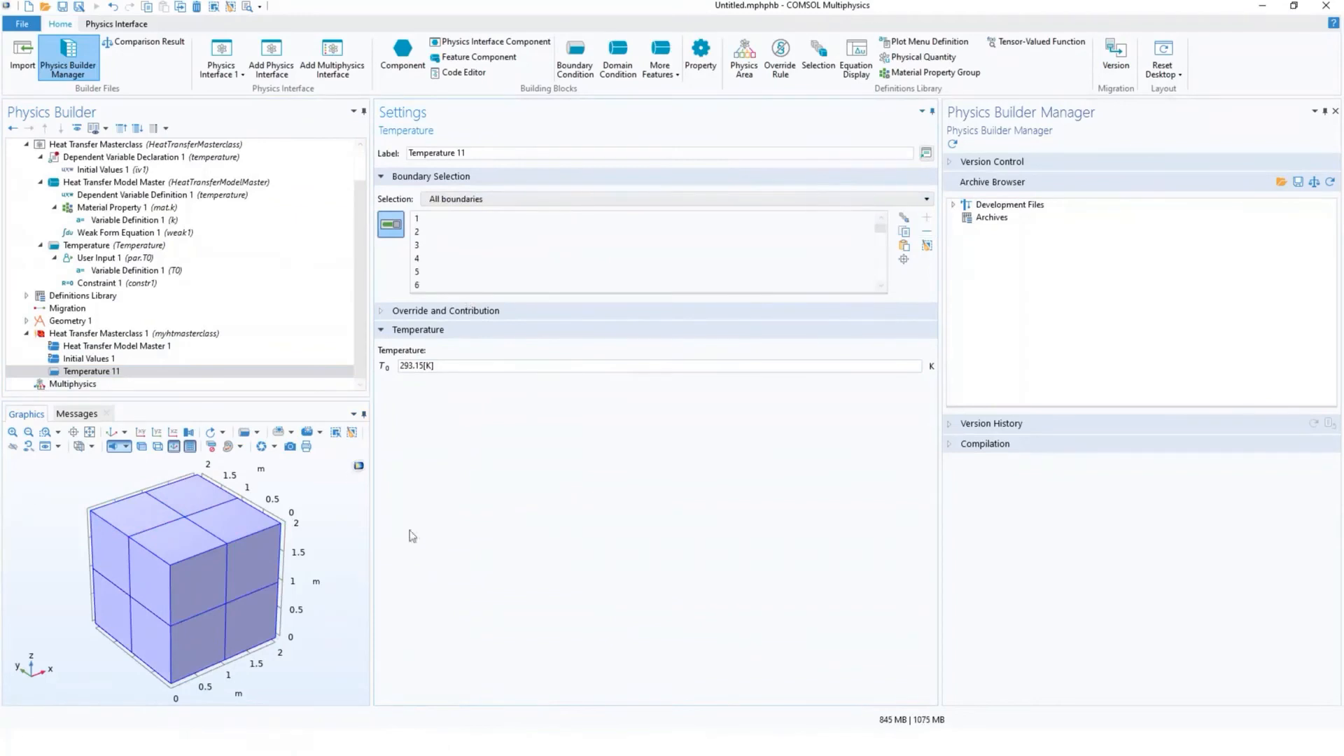
{"action": "left_click_drag", "start_coordinate": [282, 656], "coordinate": [358, 584]}
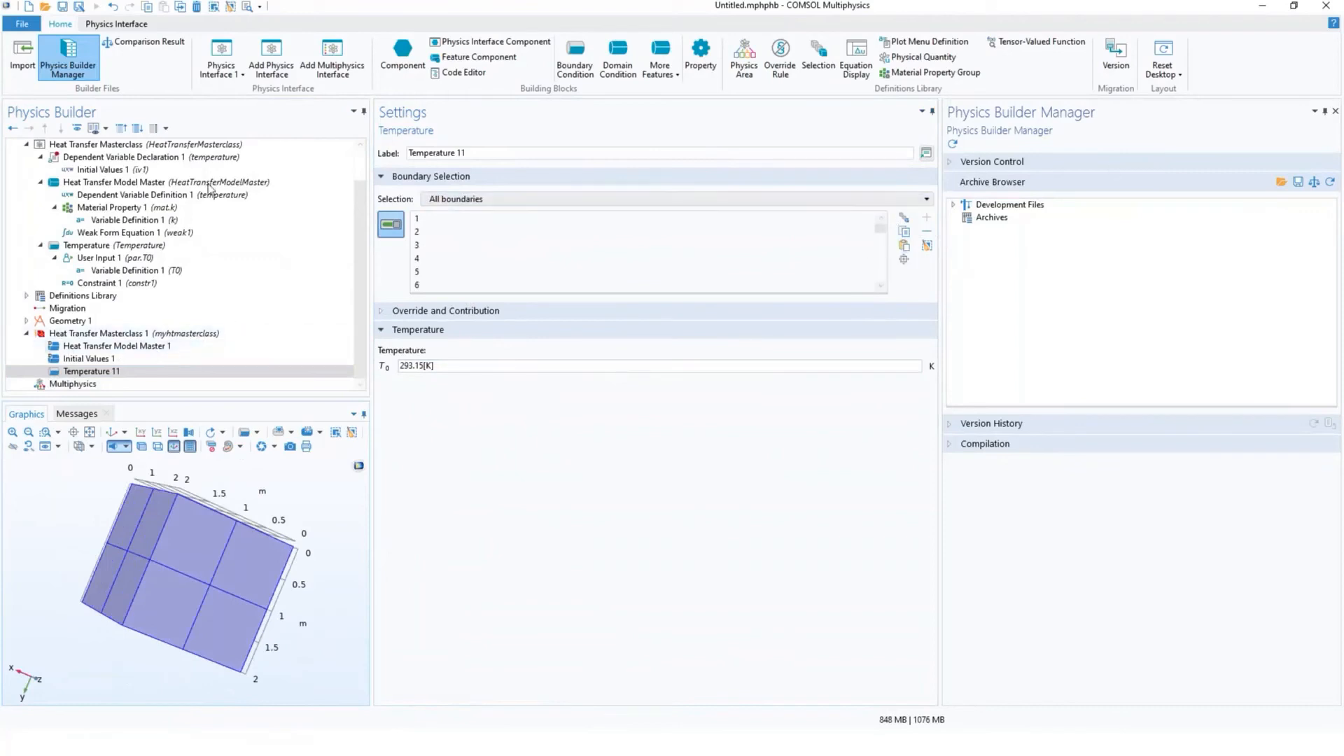
Step: Set the thermal conductivity of the previewed Heat Transfer Model Master node to User defined
{"action": "left_click", "coordinate": [175, 347]}
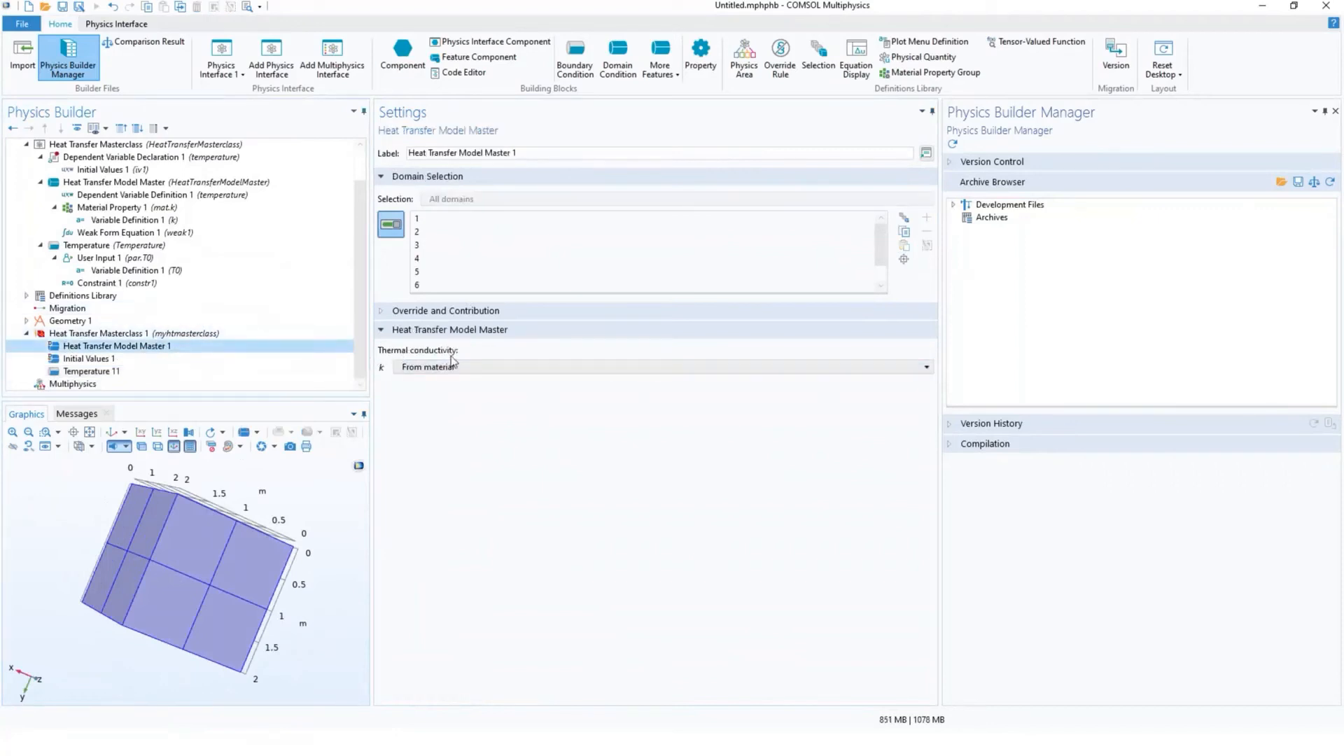
{"action": "left_click", "coordinate": [454, 368]}
{"action": "left_click", "coordinate": [511, 337]}
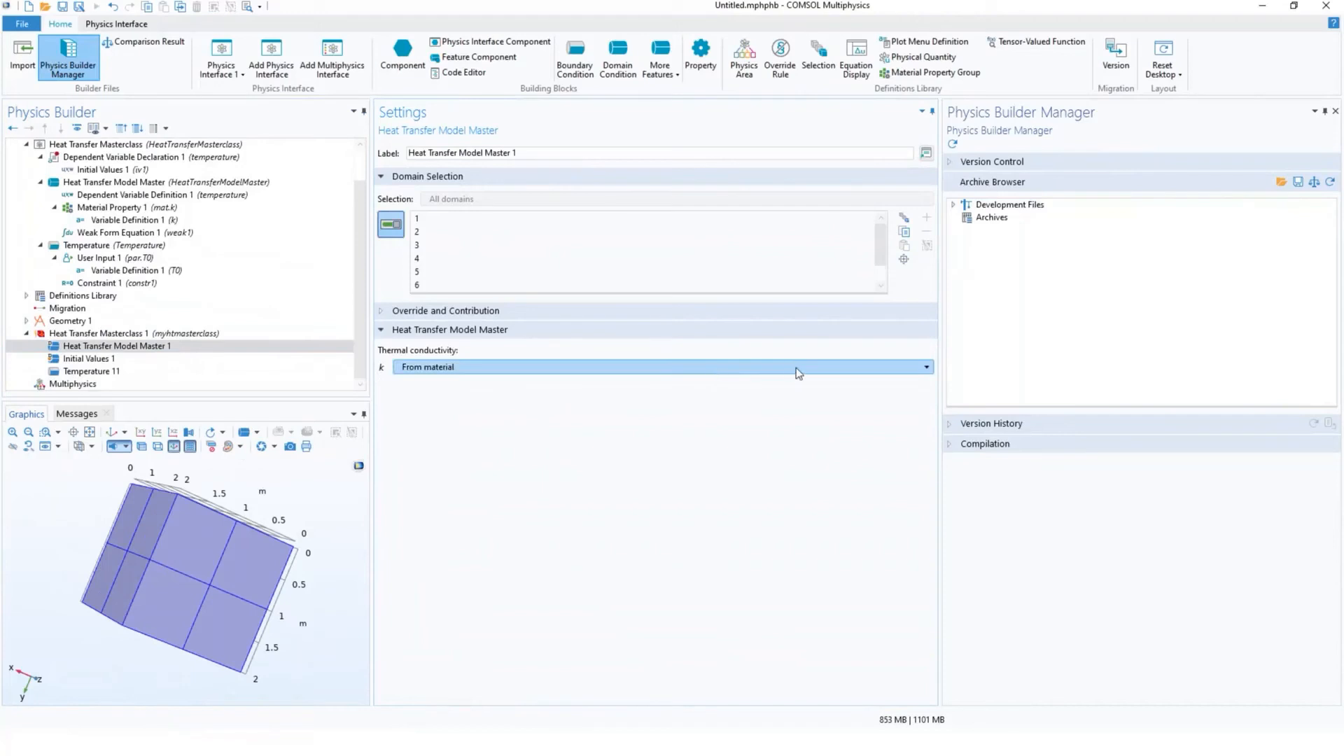
{"action": "left_click", "coordinate": [527, 367]}
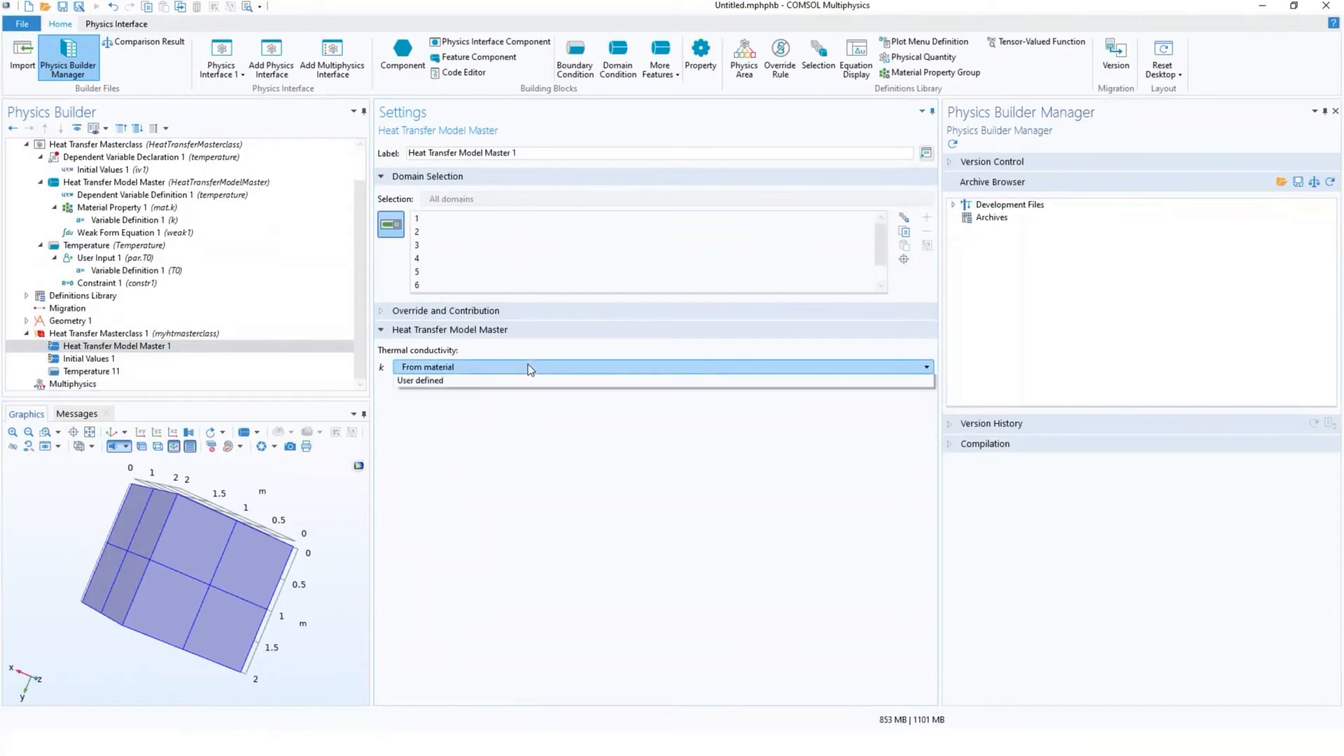
{"action": "left_click", "coordinate": [421, 398]}
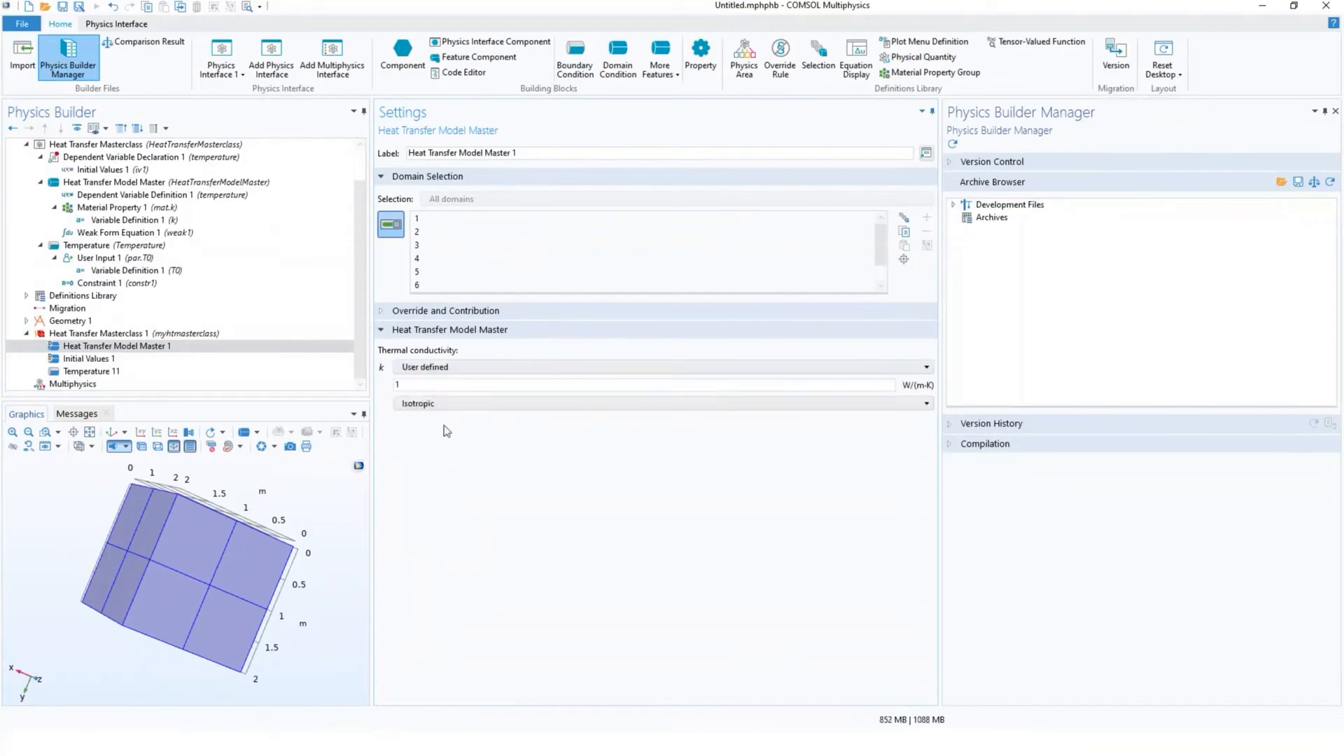
{"action": "left_click", "coordinate": [418, 383]}
Step: Make the user-defined thermal conductivity a Diagonal tensor and go through its diagonal entries
{"action": "left_click", "coordinate": [473, 408]}
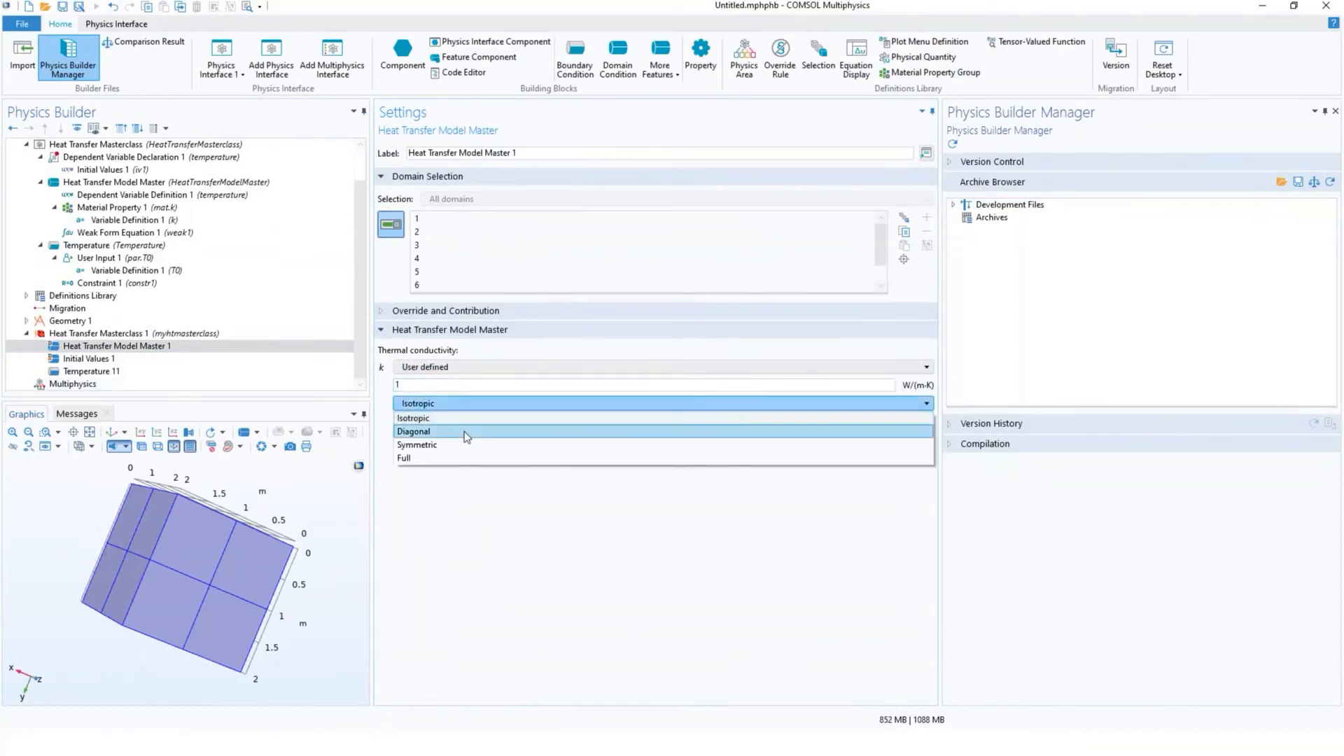
{"action": "left_click", "coordinate": [464, 434]}
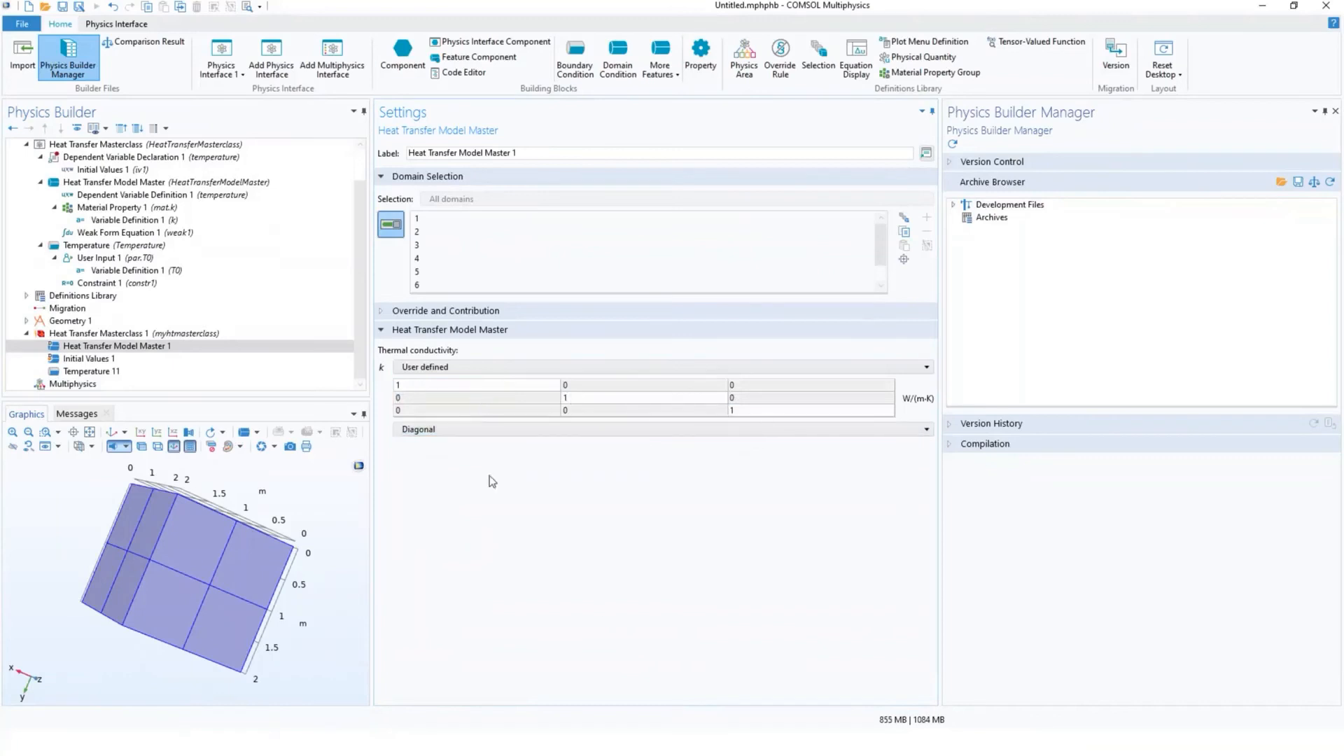
{"action": "left_click", "coordinate": [448, 386]}
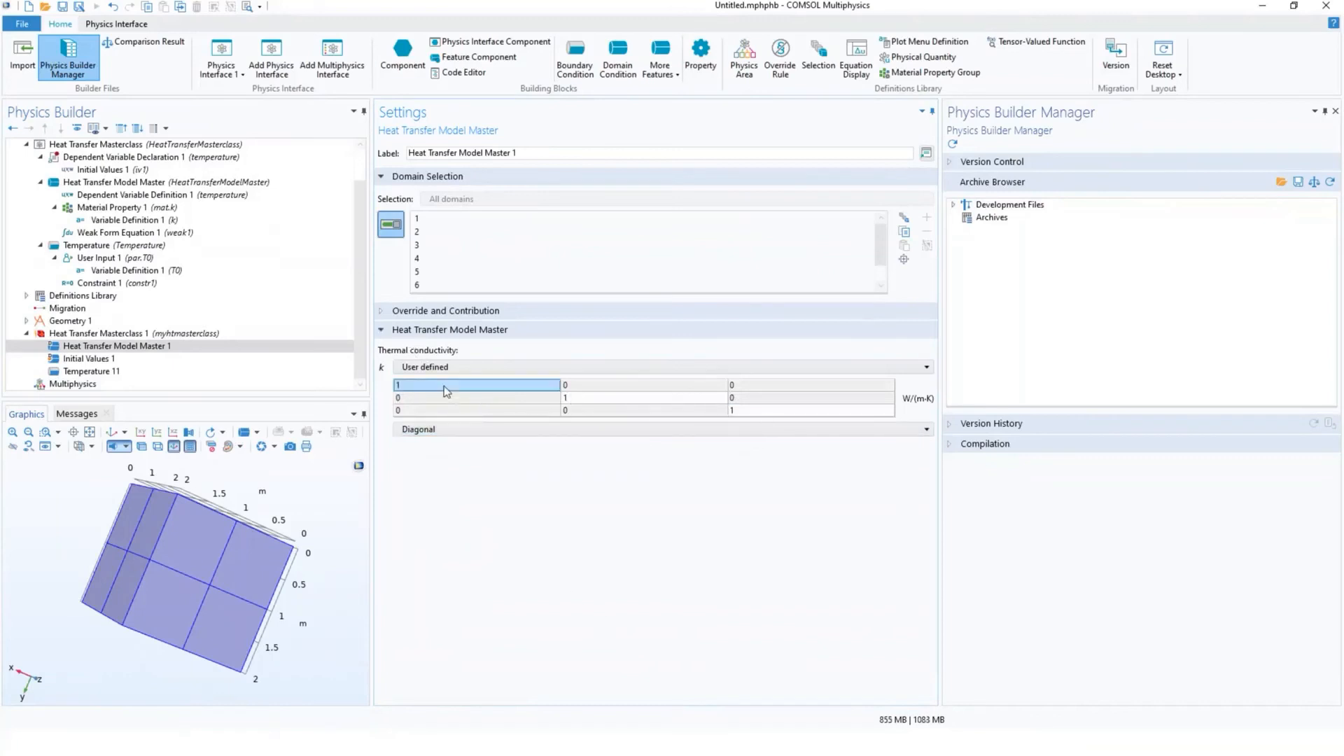
{"action": "left_click", "coordinate": [601, 399]}
{"action": "left_click", "coordinate": [782, 413]}
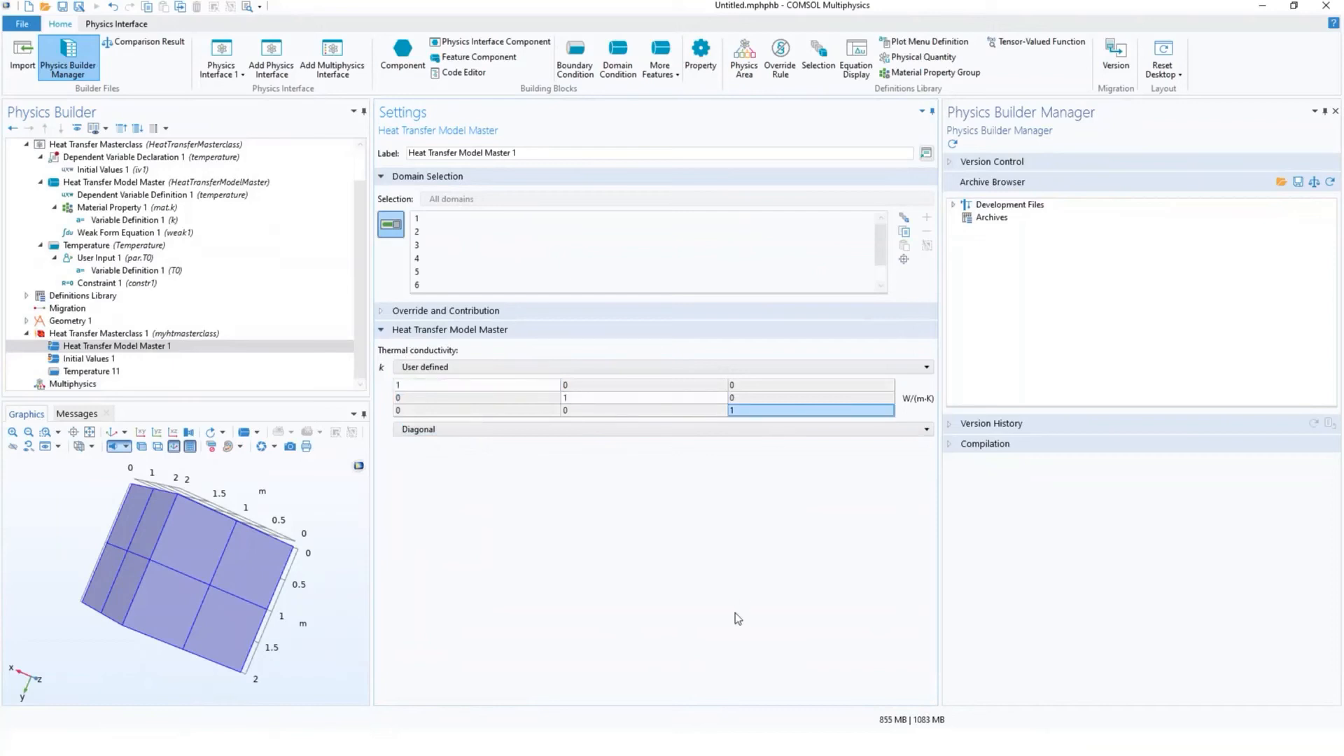
Step: Return the previewed thermal conductivity to From material and look into the override and contribution settings
{"action": "left_click", "coordinate": [464, 369]}
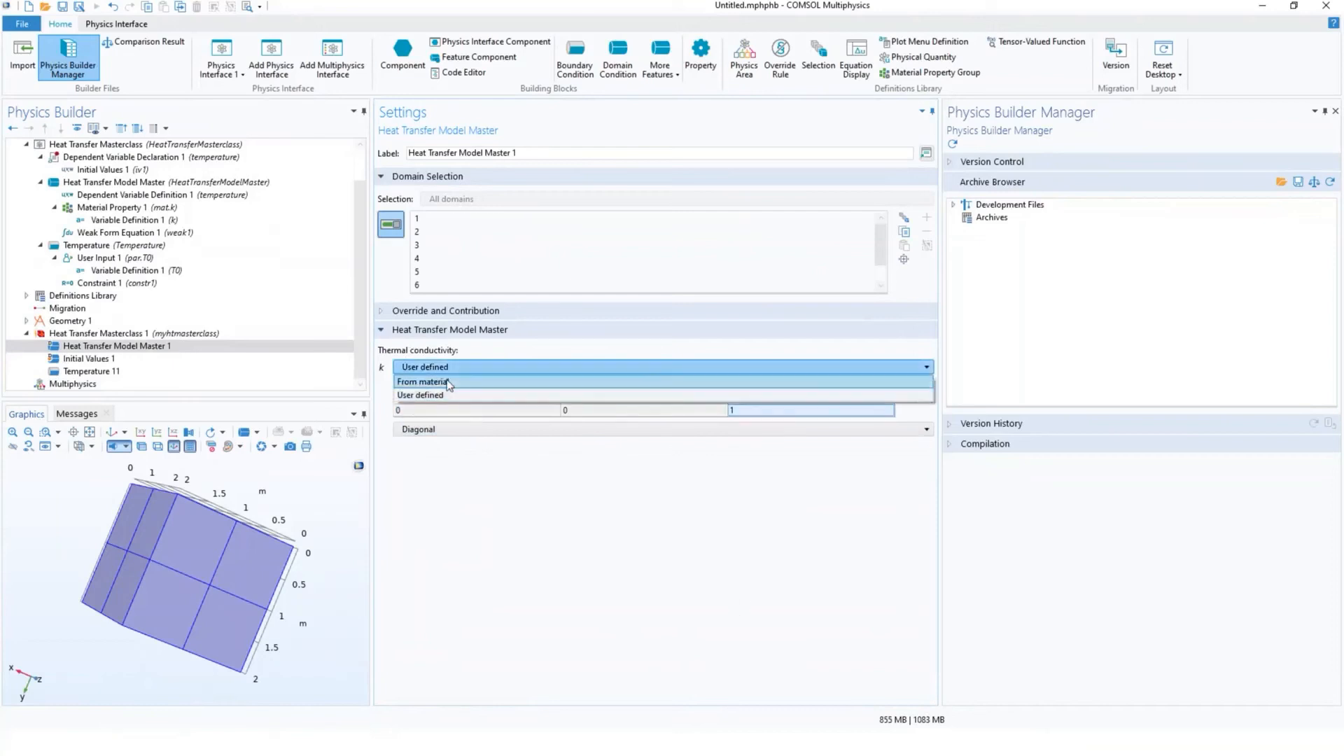
{"action": "left_click", "coordinate": [462, 377]}
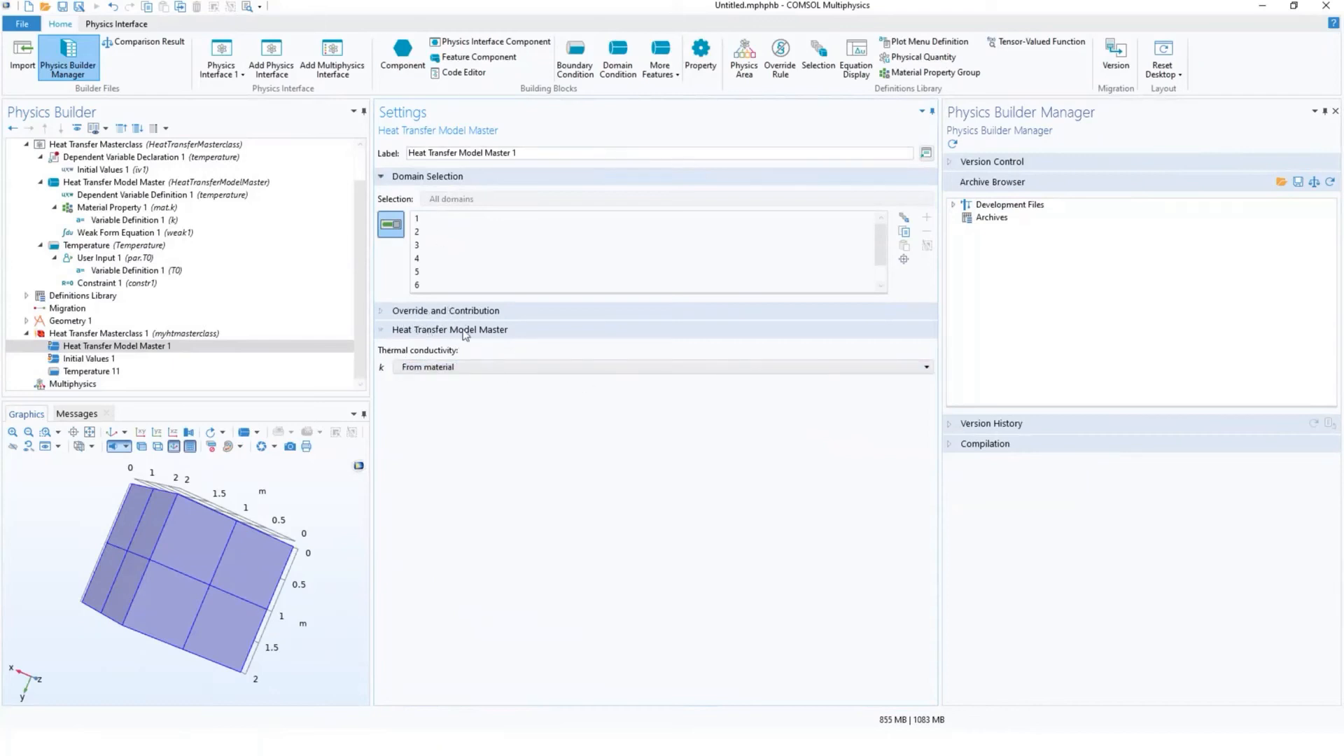
{"action": "left_click", "coordinate": [391, 314]}
{"action": "left_click", "coordinate": [392, 314]}
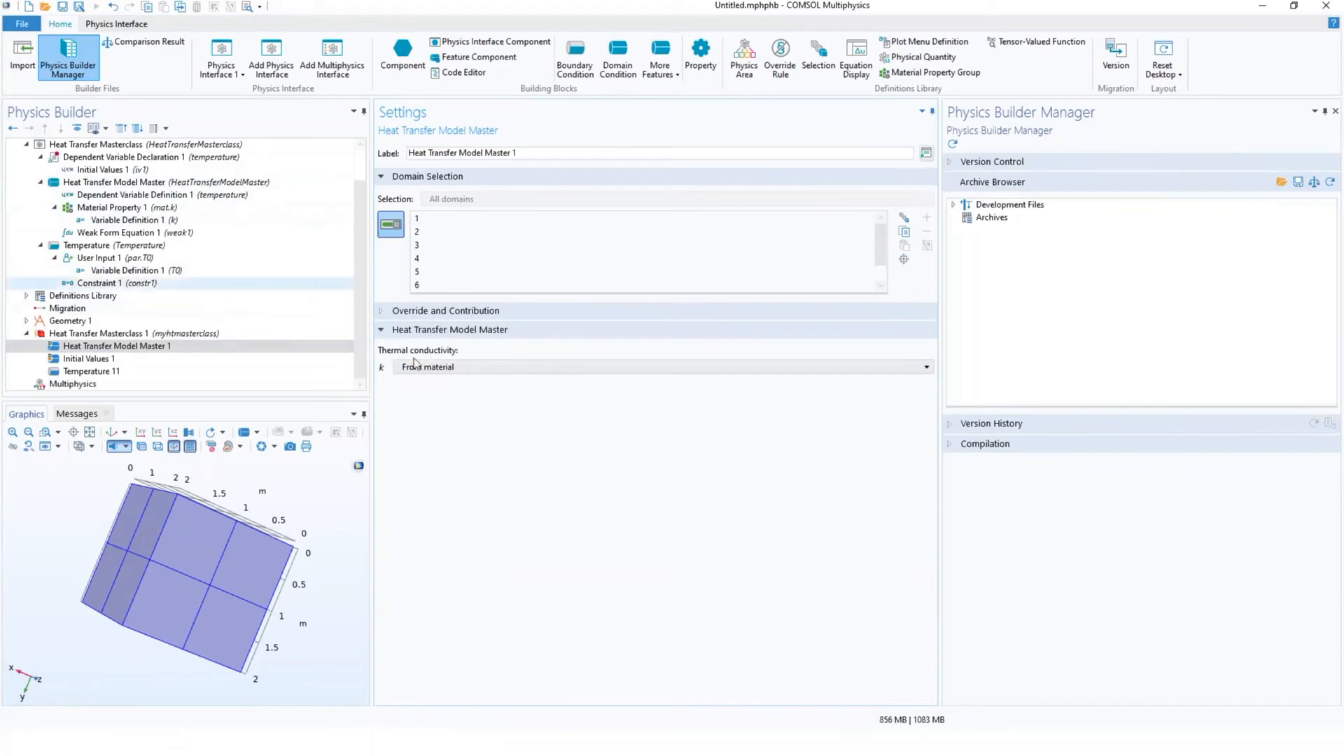
Step: Collapse the Temperature and Heat Transfer Model Master definitions and add a new boundary condition to the Heat Transfer Masterclass interface
{"action": "scroll", "coordinate": [35, 298], "scroll_direction": "up", "scroll_amount": 1}
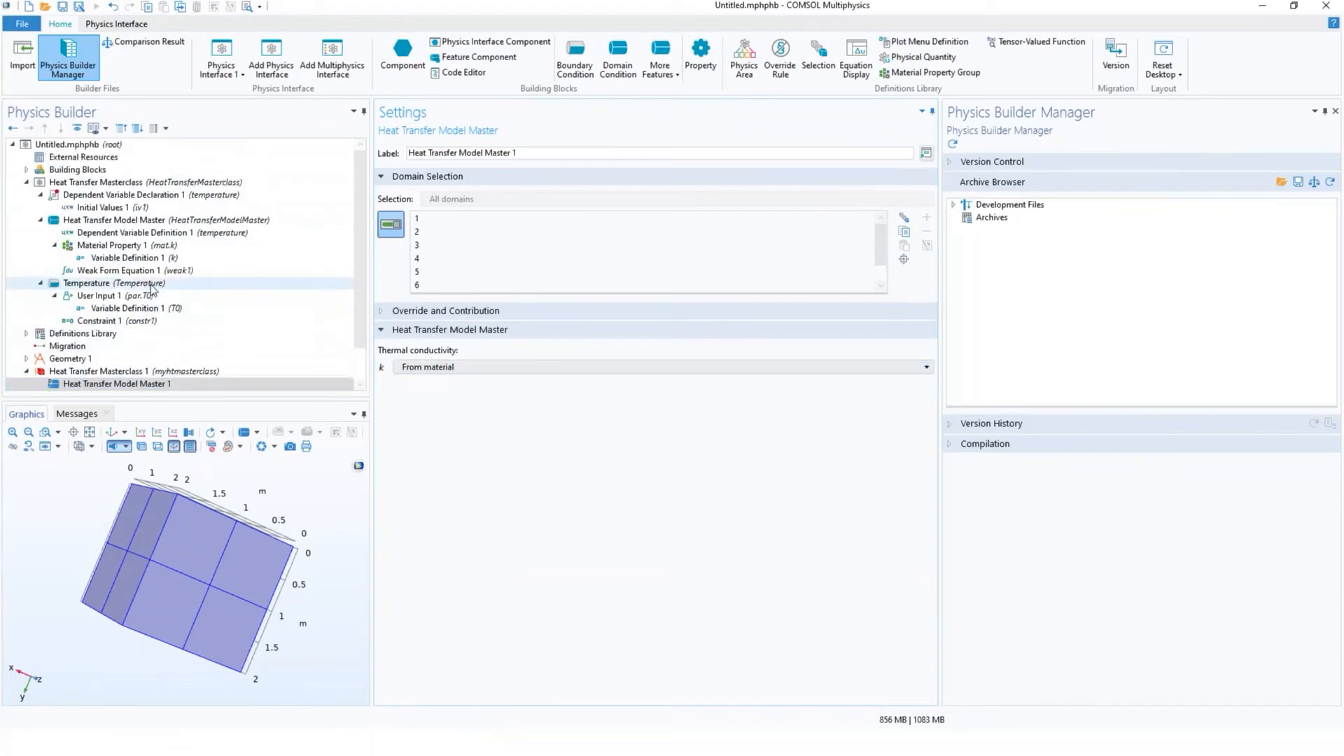
{"action": "left_click", "coordinate": [40, 284]}
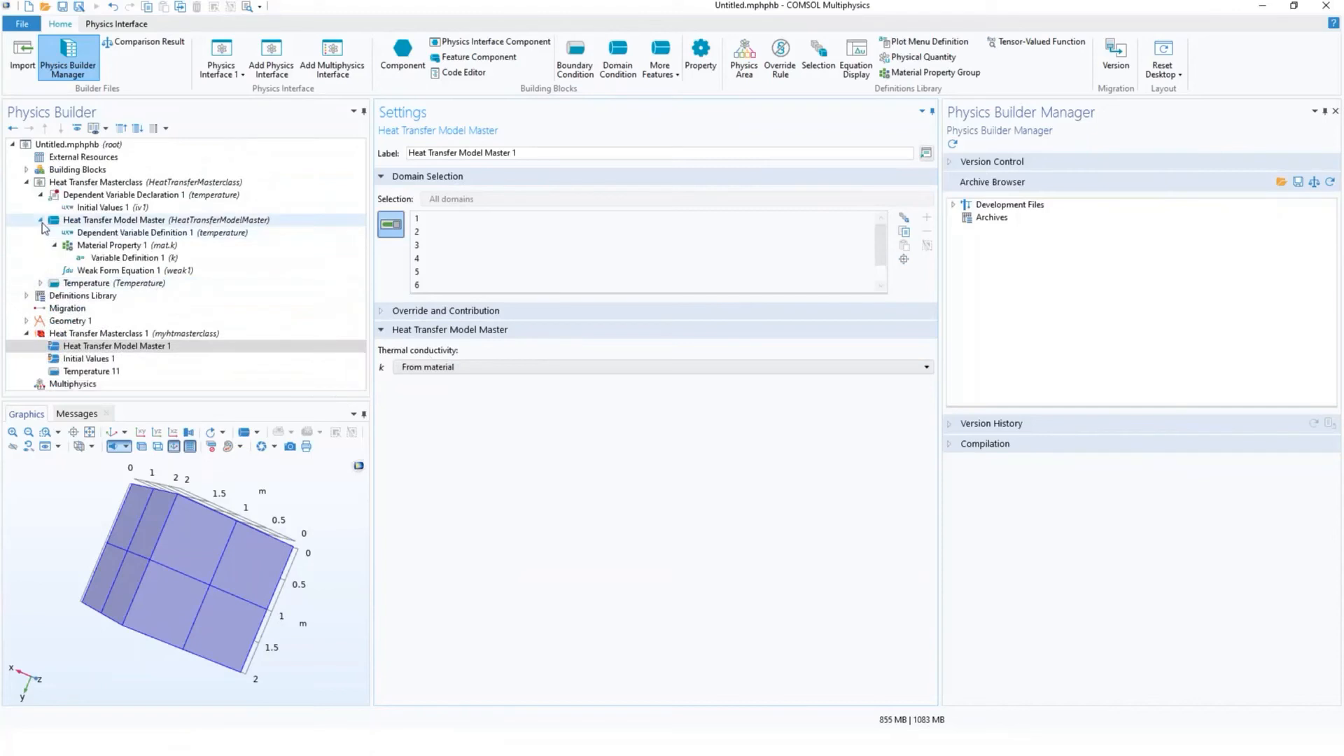
{"action": "left_click", "coordinate": [40, 221]}
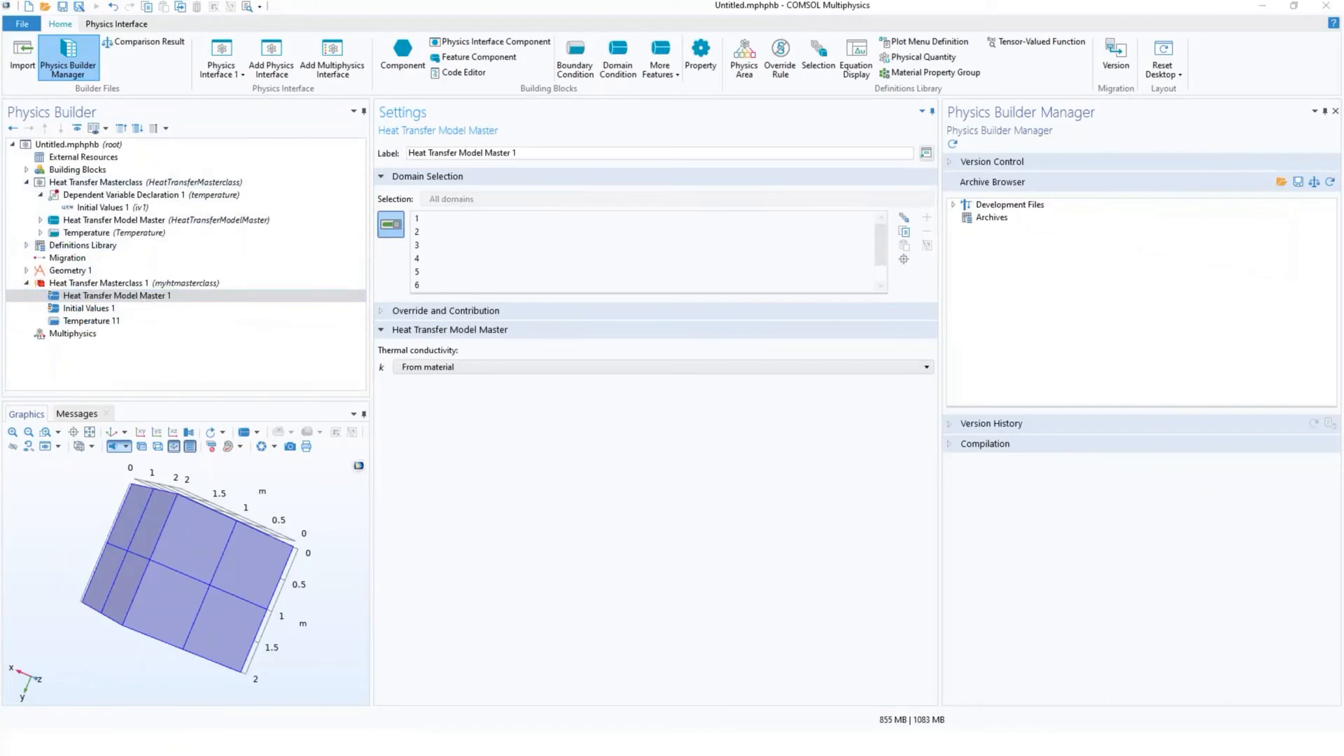
{"action": "right_click", "coordinate": [144, 184]}
{"action": "mouse_move", "coordinate": [233, 216]}
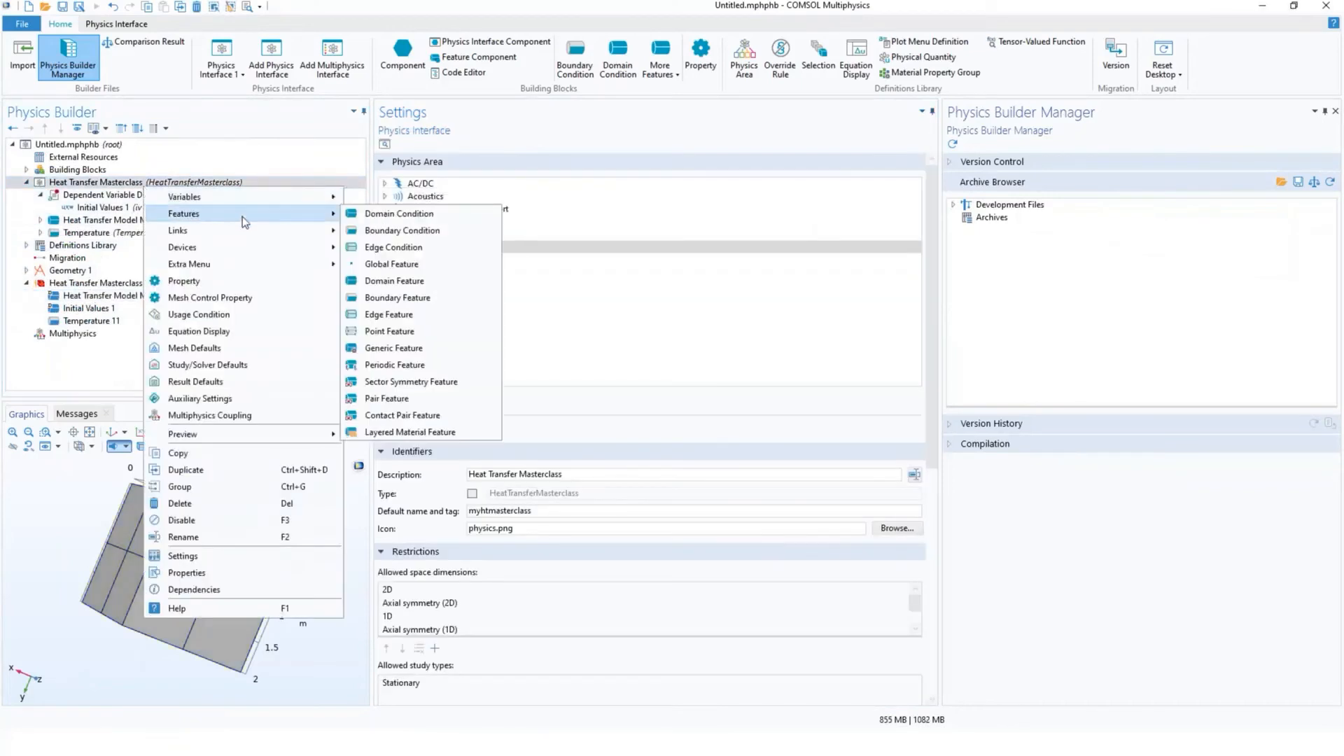
{"action": "left_click", "coordinate": [455, 233]}
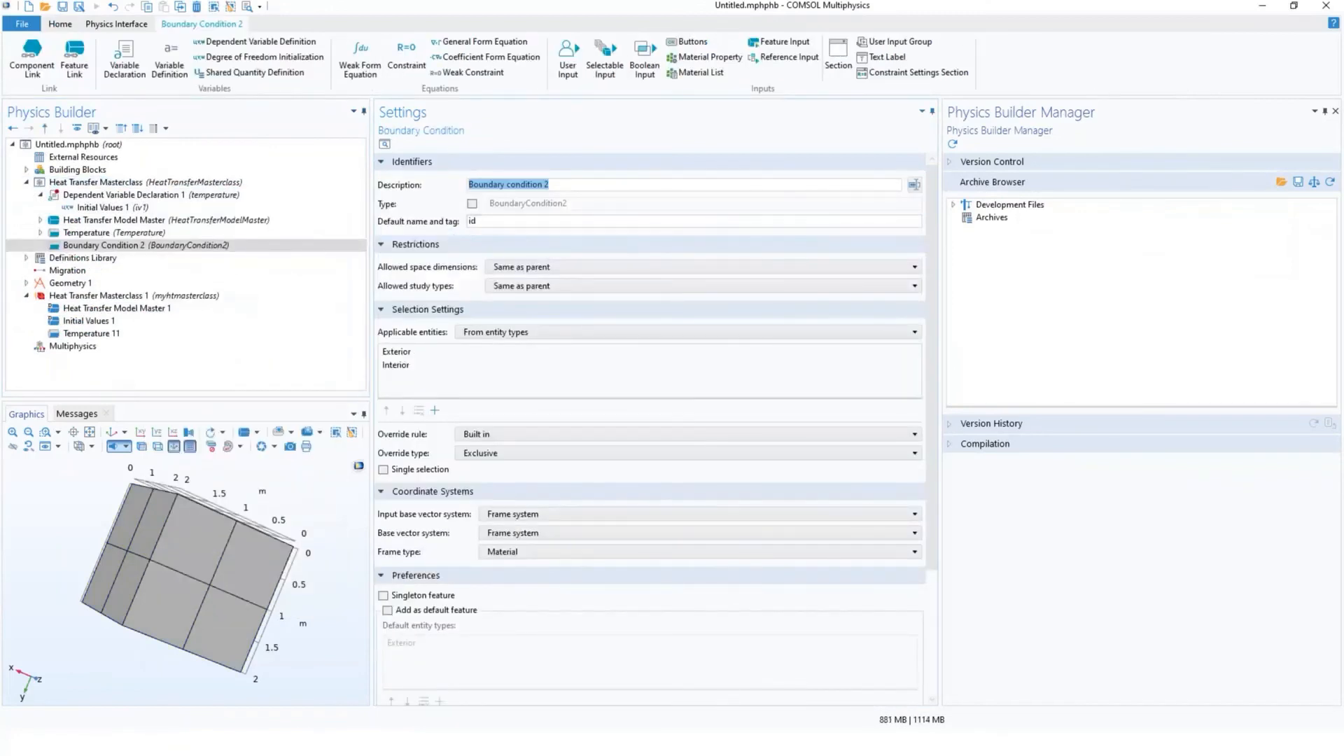
{"action": "key", "text": "alt+Tab"}
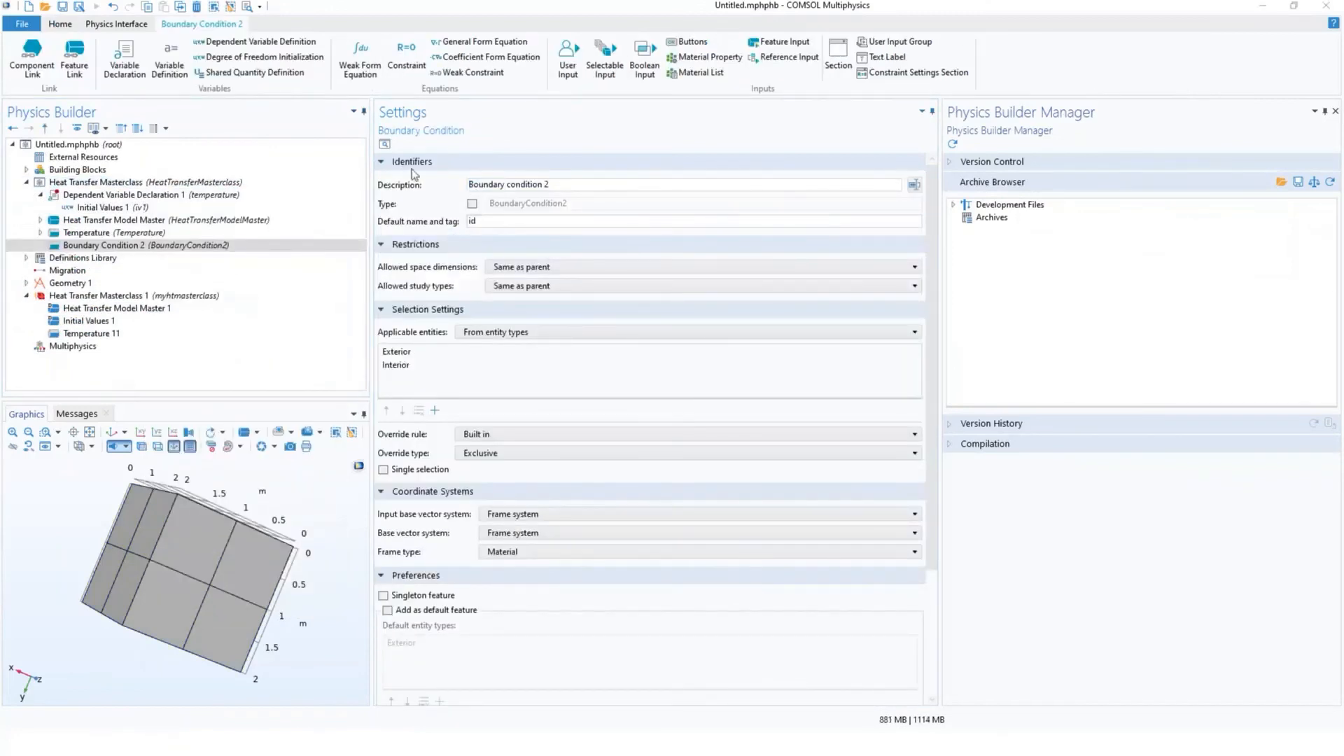
Step: Describe the new boundary condition as Thermal Insulation and set its default name and tag to tinsu
{"action": "left_click", "coordinate": [456, 188]}
{"action": "type", "text": "Thermal Insulation"}
{"action": "key", "text": "alt+Tab"}
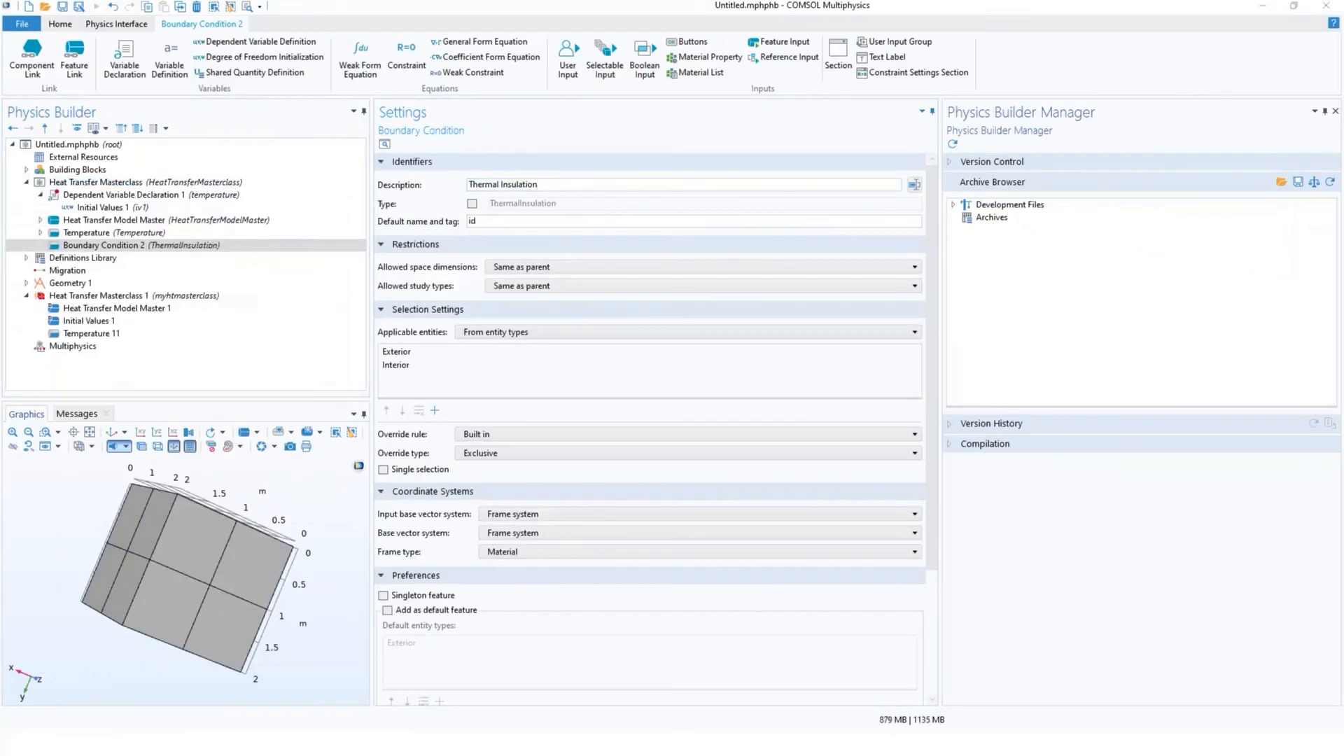
{"action": "left_click_drag", "start_coordinate": [484, 221], "coordinate": [454, 223]}
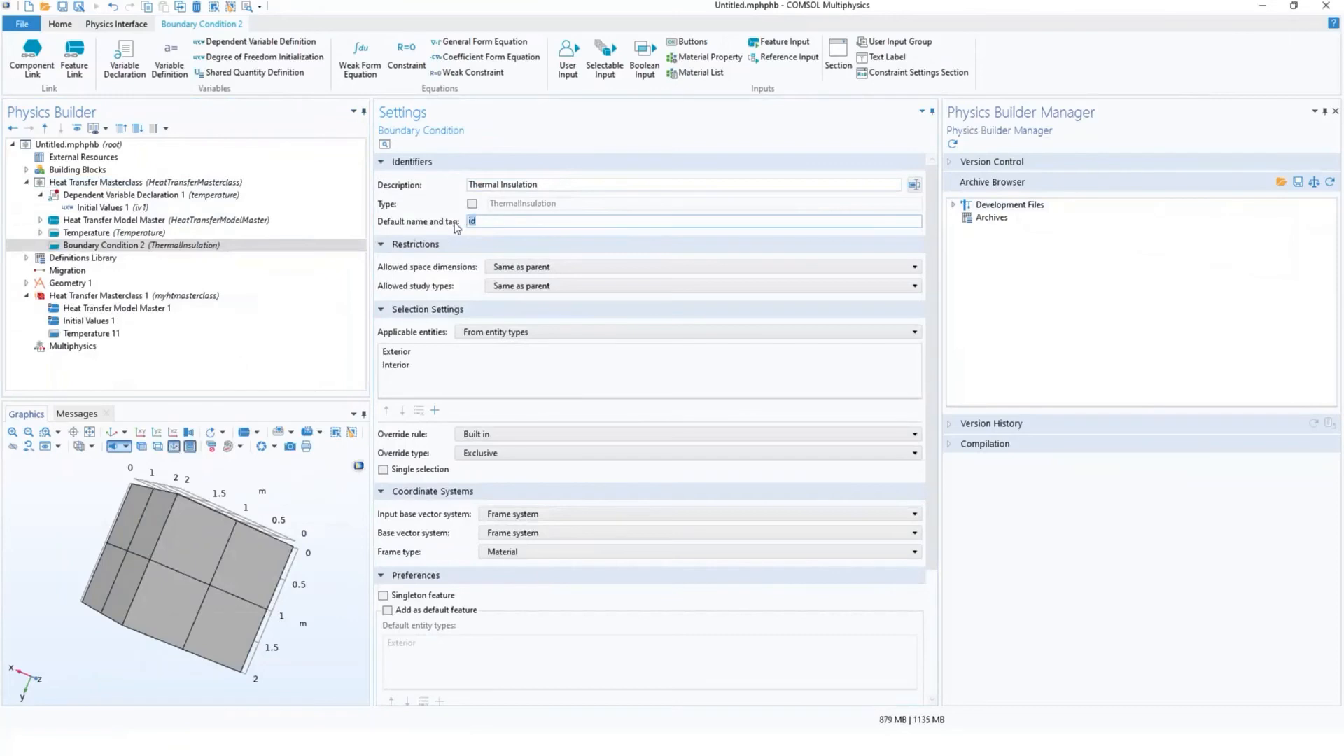
{"action": "type", "text": "tinsu"}
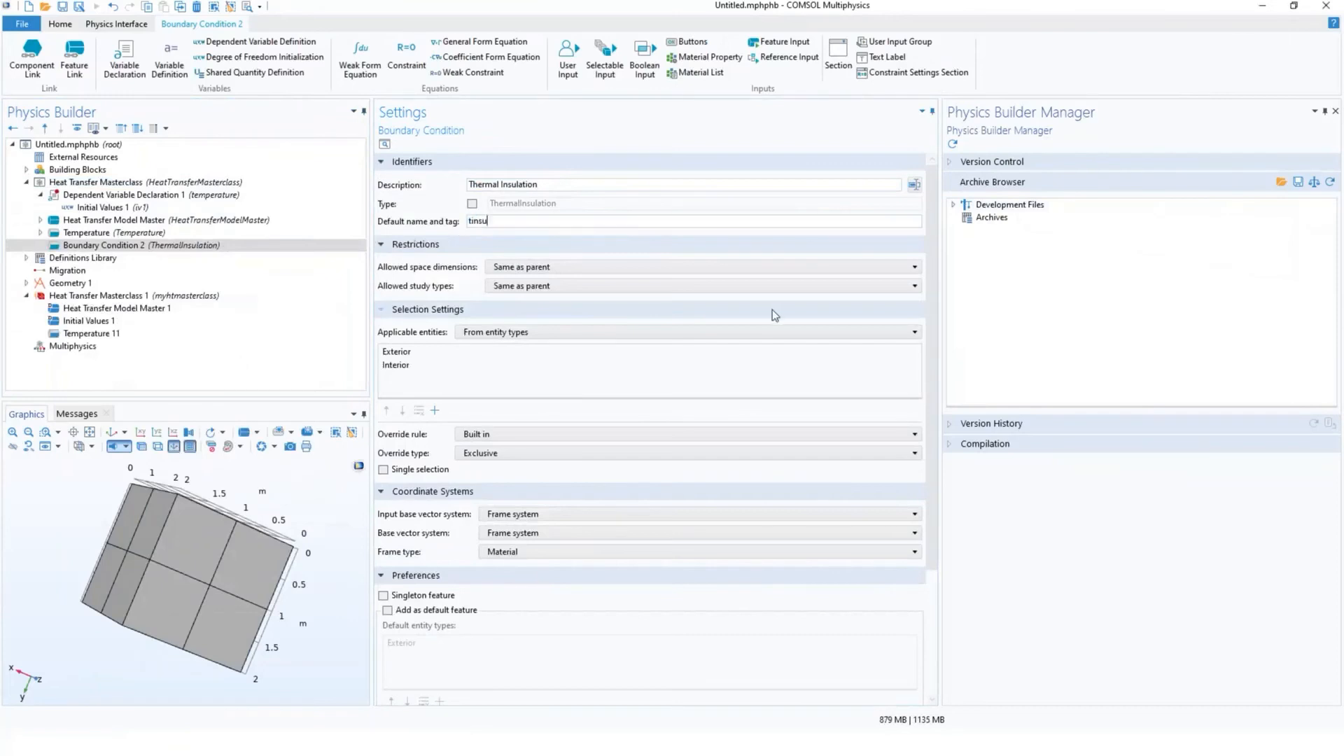
Step: Restrict the Thermal Insulation condition to exterior boundaries by removing Interior, and rename its tree node to match its description
{"action": "left_click", "coordinate": [393, 365]}
{"action": "left_click", "coordinate": [419, 411]}
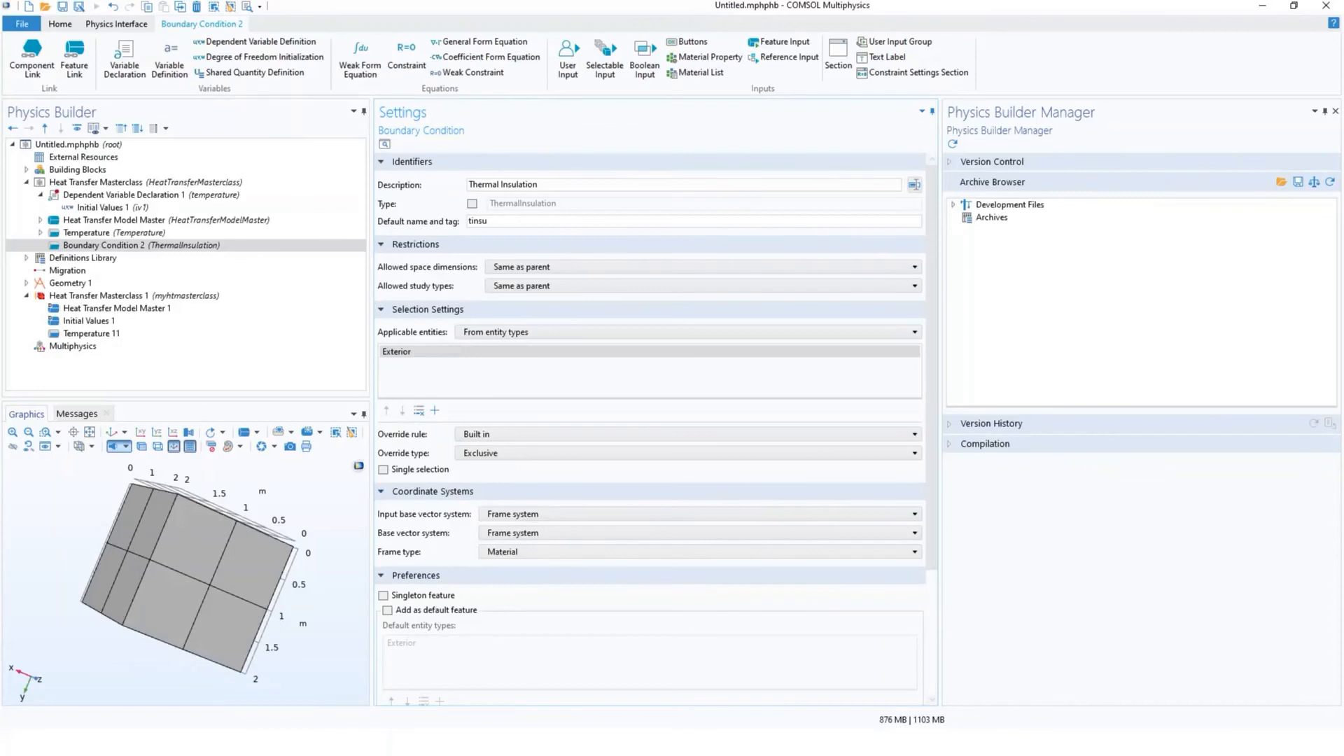
{"action": "scroll", "coordinate": [586, 592], "scroll_direction": "down", "scroll_amount": 3}
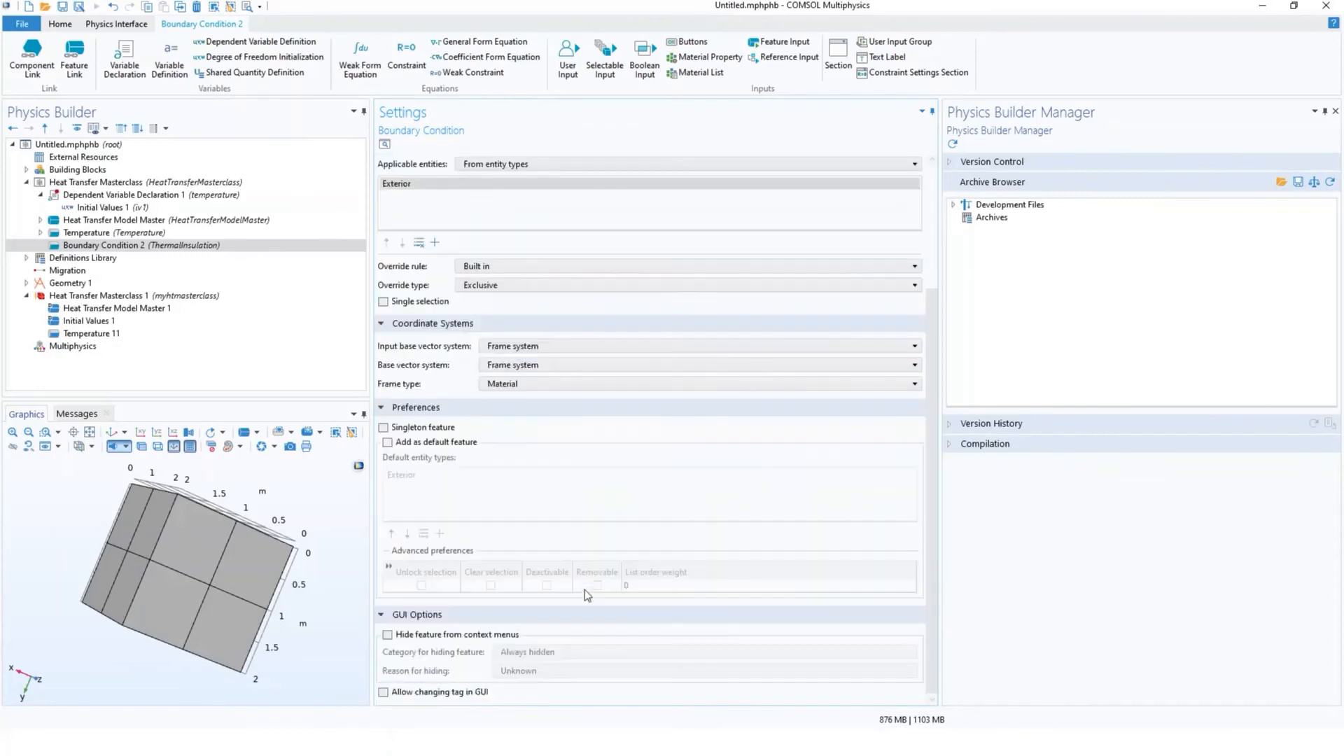
{"action": "scroll", "coordinate": [585, 589], "scroll_direction": "up", "scroll_amount": 3}
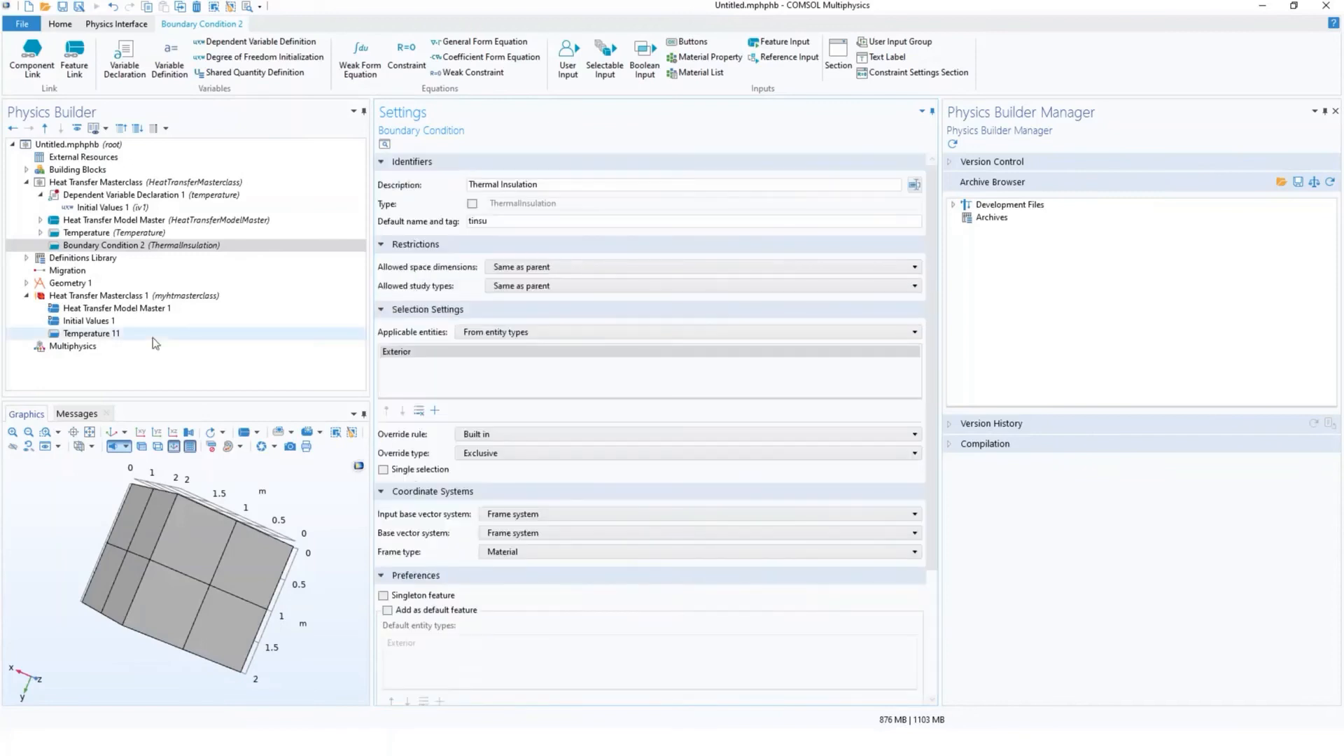
{"action": "left_click", "coordinate": [119, 247]}
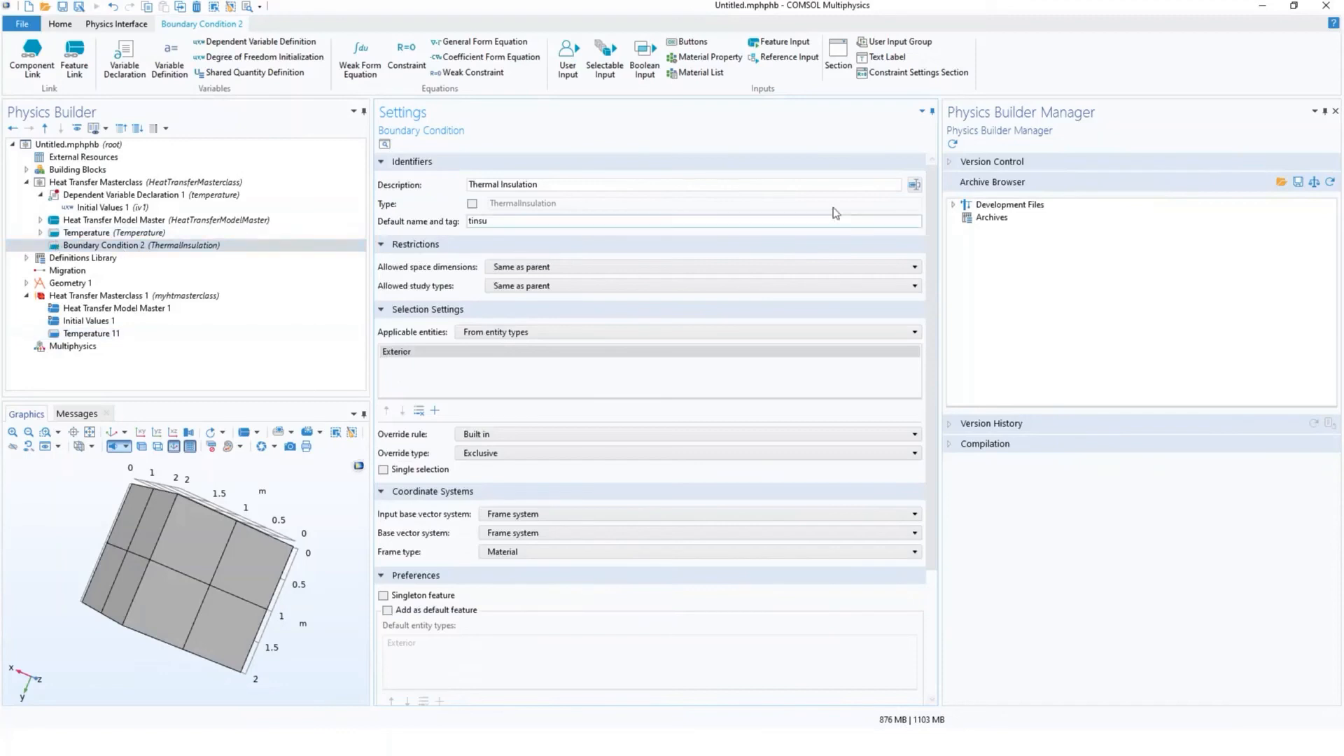
{"action": "left_click", "coordinate": [914, 186]}
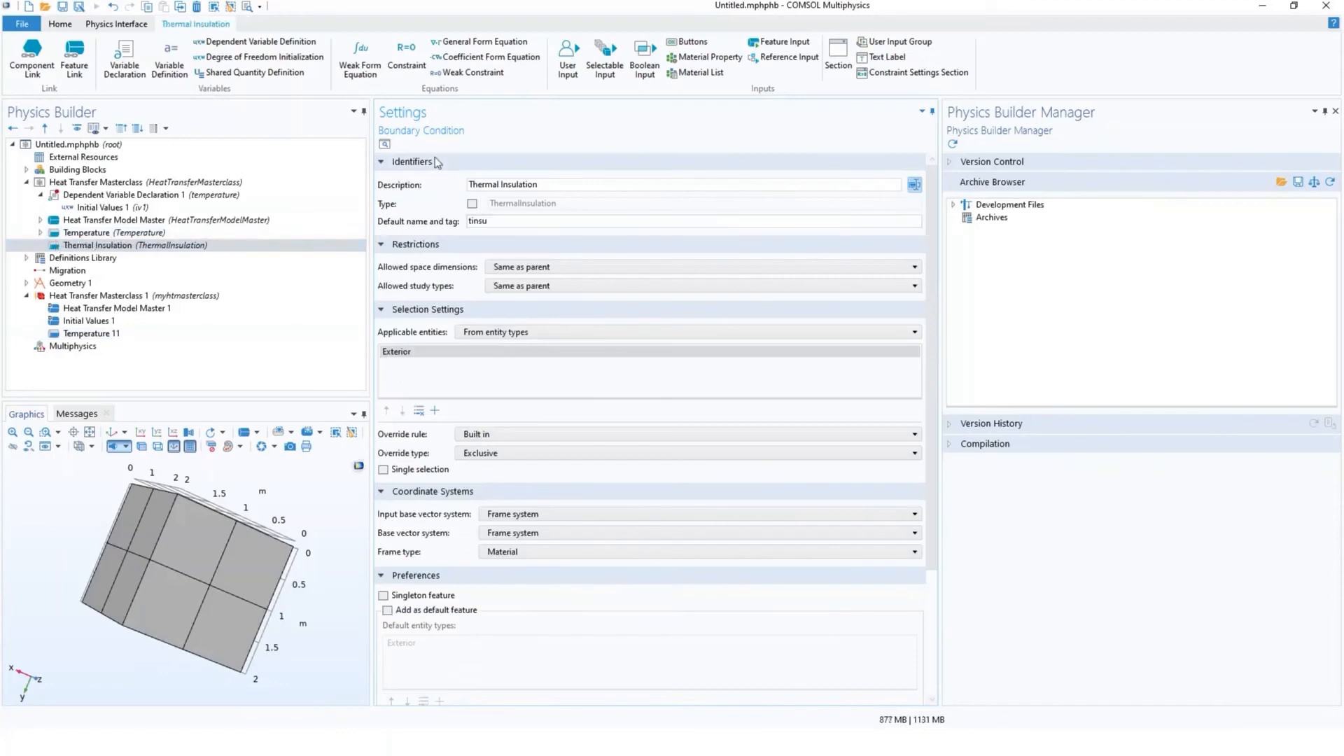
Step: Add another boundary condition to the Heat Transfer Masterclass interface after Thermal Insulation
{"action": "left_click", "coordinate": [154, 183]}
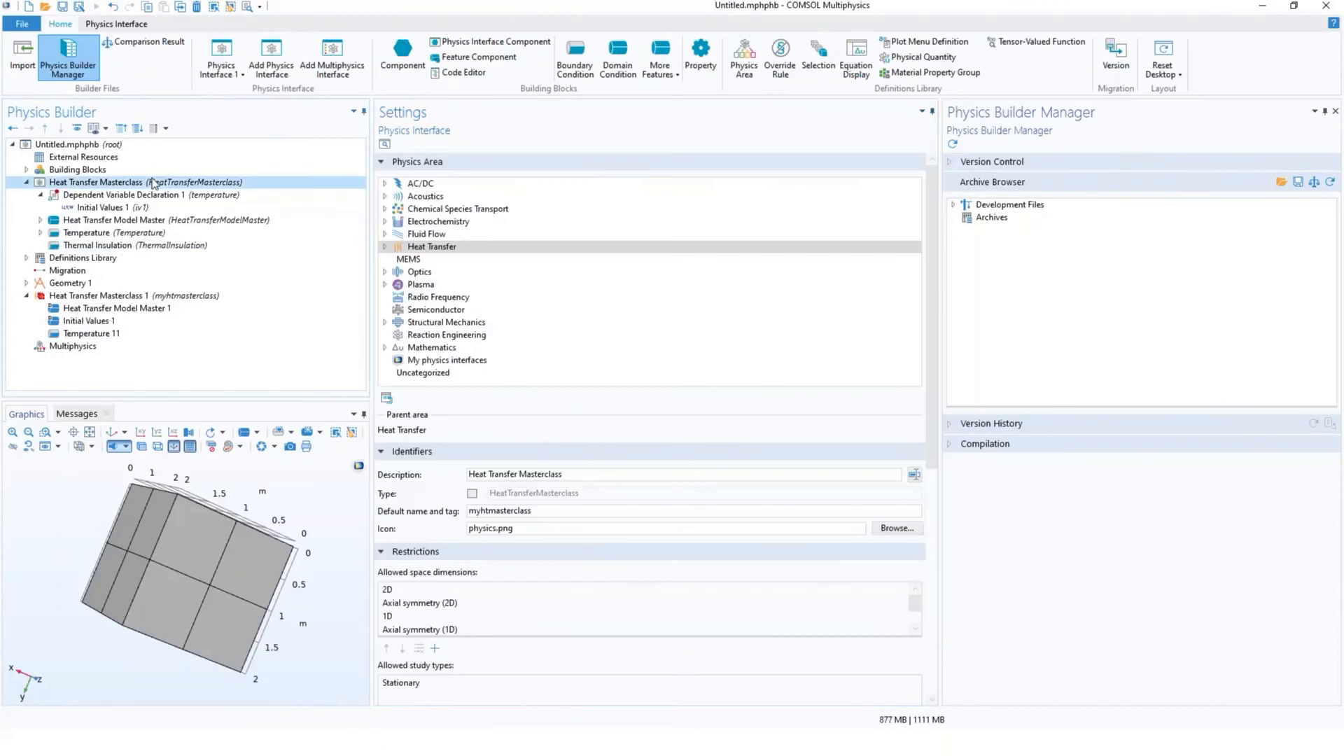
{"action": "right_click", "coordinate": [154, 183]}
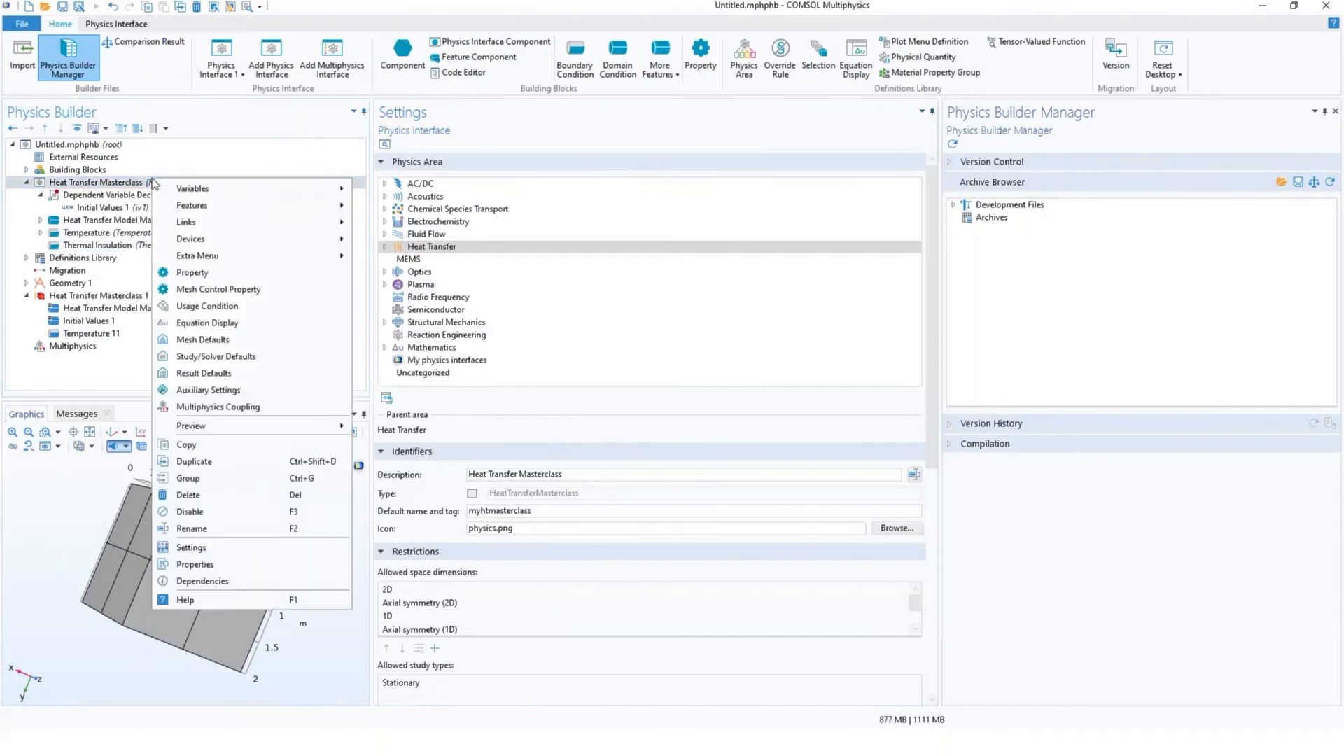
{"action": "mouse_move", "coordinate": [267, 204]}
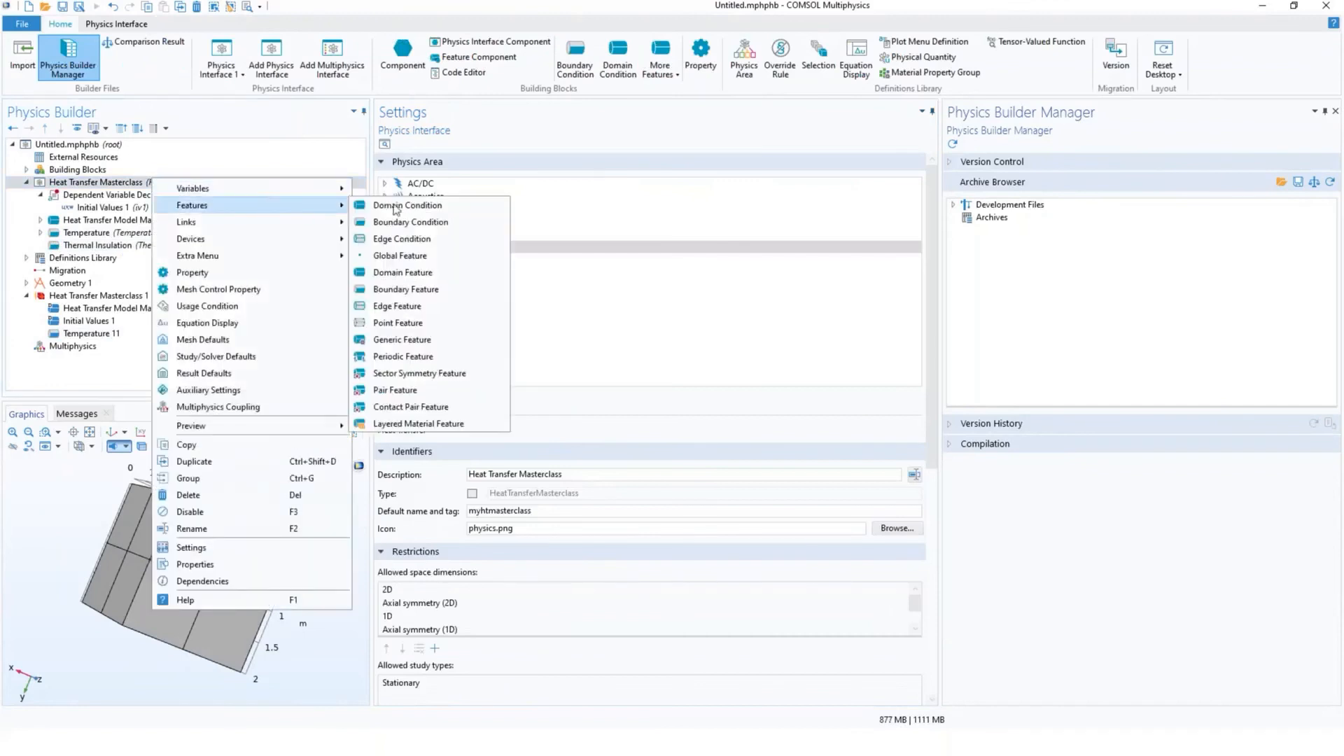
{"action": "left_click", "coordinate": [448, 222]}
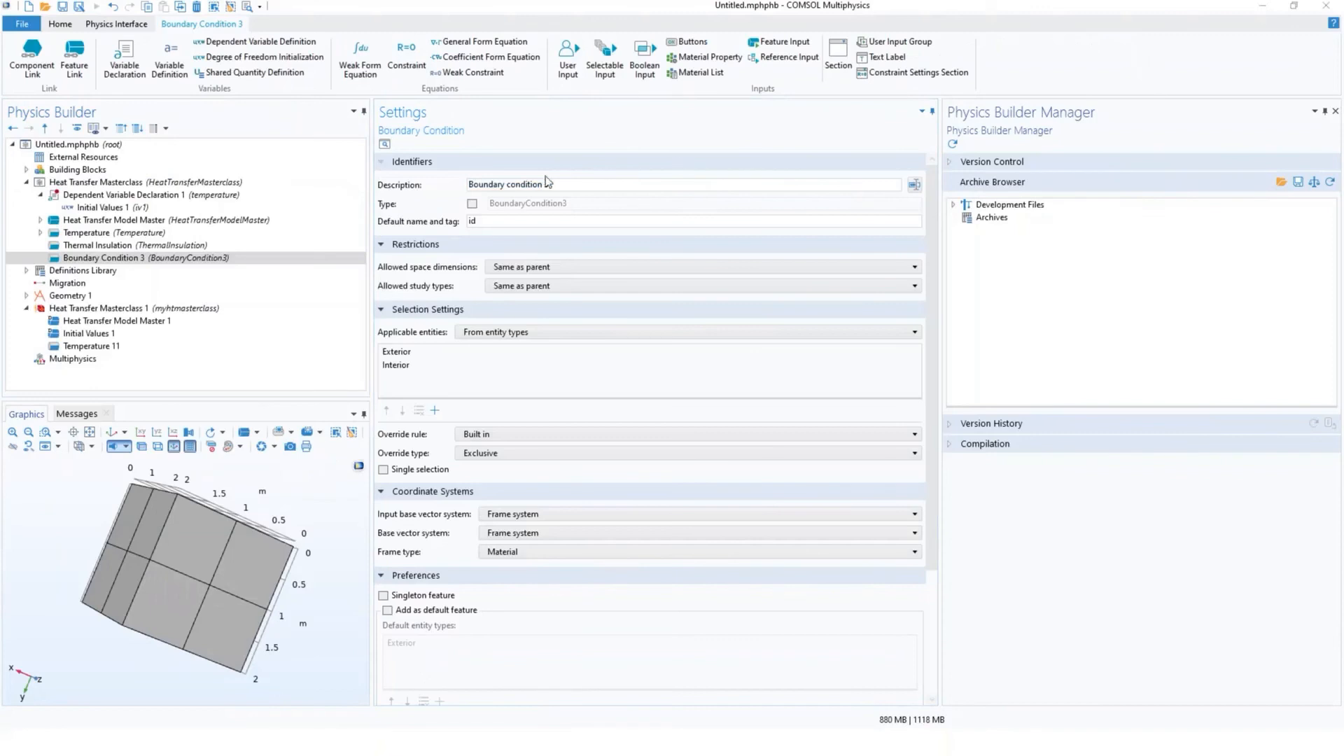
Step: Describe the new boundary condition as Heat Flux and set its default name and tag to hfbc
{"action": "left_click_drag", "start_coordinate": [558, 184], "coordinate": [455, 189]}
{"action": "type", "text": "Heat Flux"}
{"action": "key", "text": "Return"}
{"action": "left_click_drag", "start_coordinate": [495, 221], "coordinate": [453, 222]}
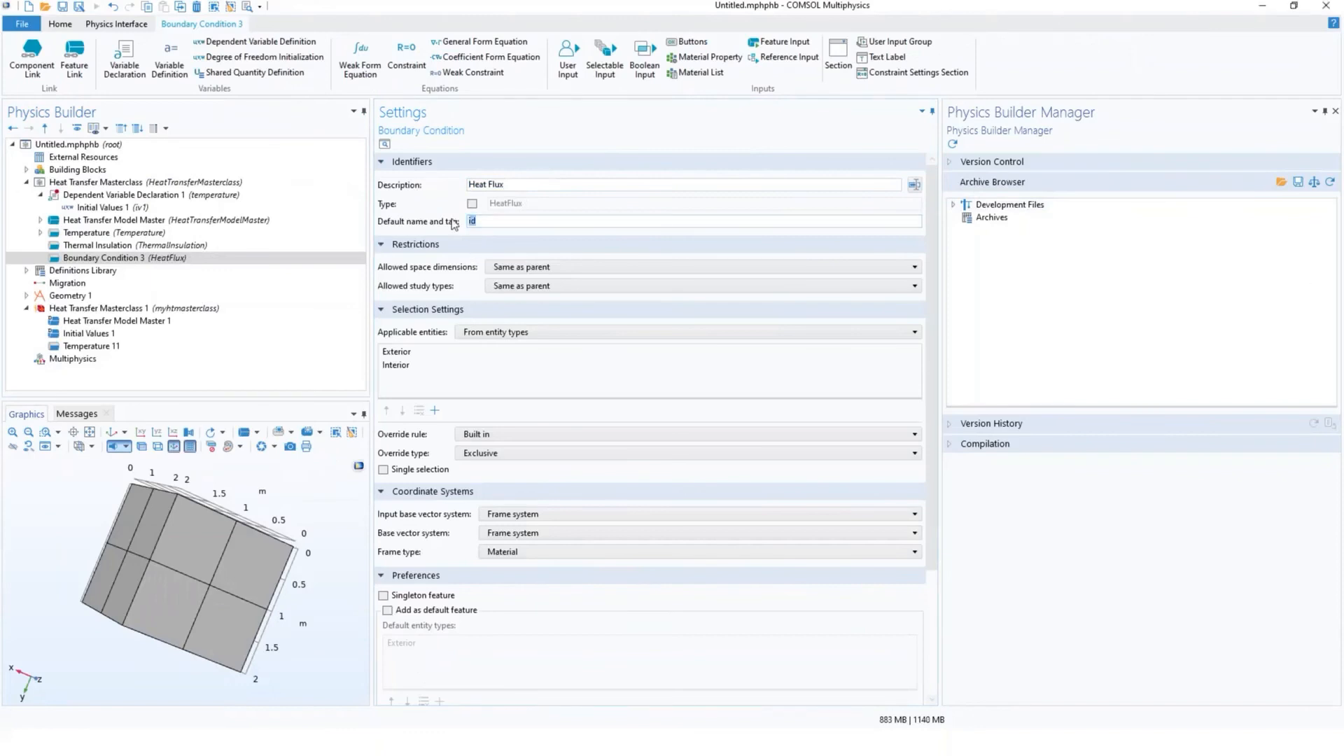
{"action": "type", "text": "hfbc"}
Step: Set the Heat Flux condition's override type to Contributing and rename its tree node to match its description
{"action": "left_click", "coordinate": [501, 453]}
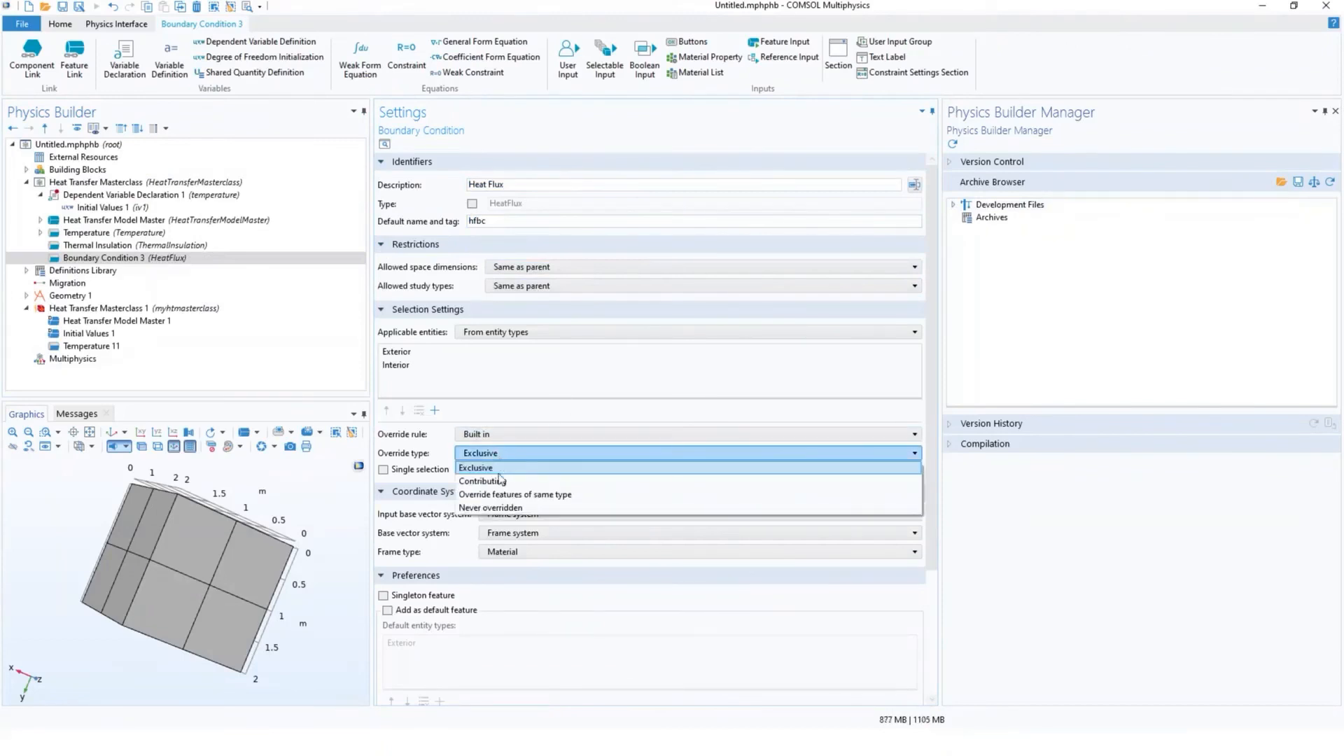
{"action": "left_click", "coordinate": [498, 481]}
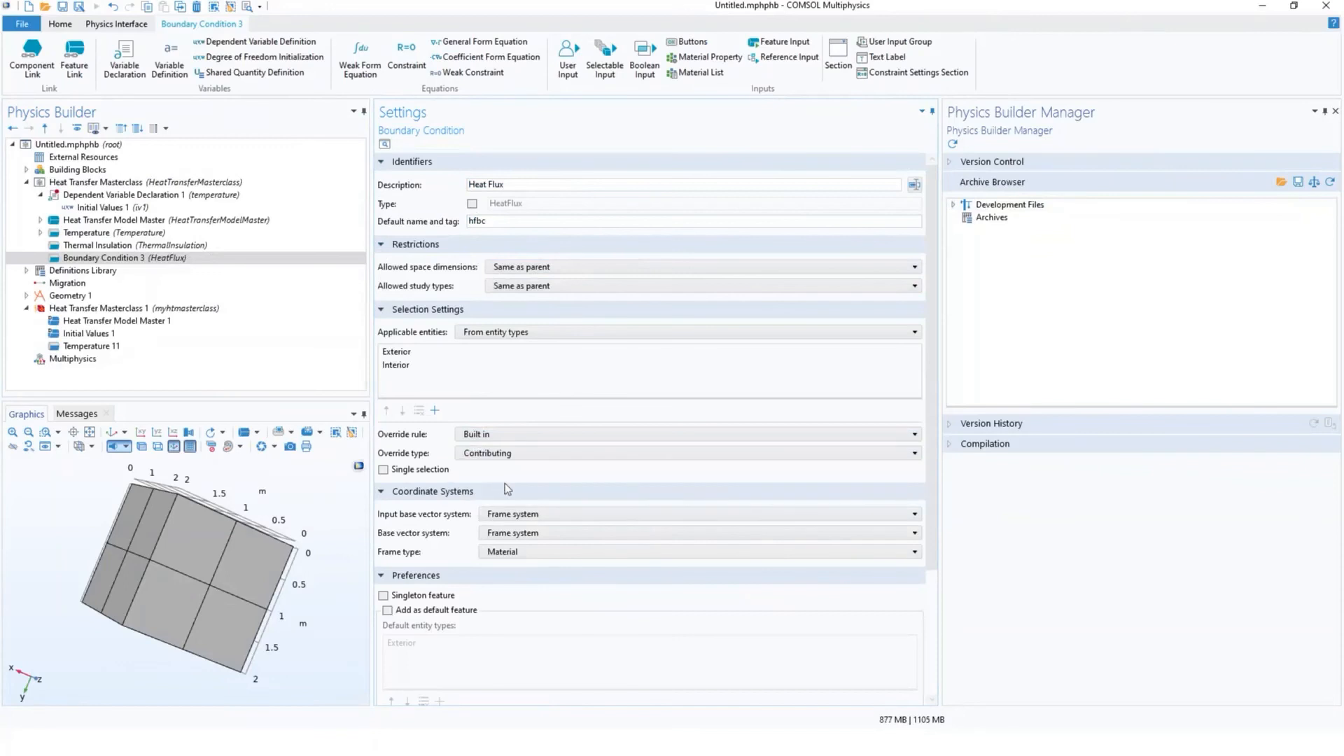
{"action": "left_click_drag", "start_coordinate": [929, 482], "coordinate": [922, 612]}
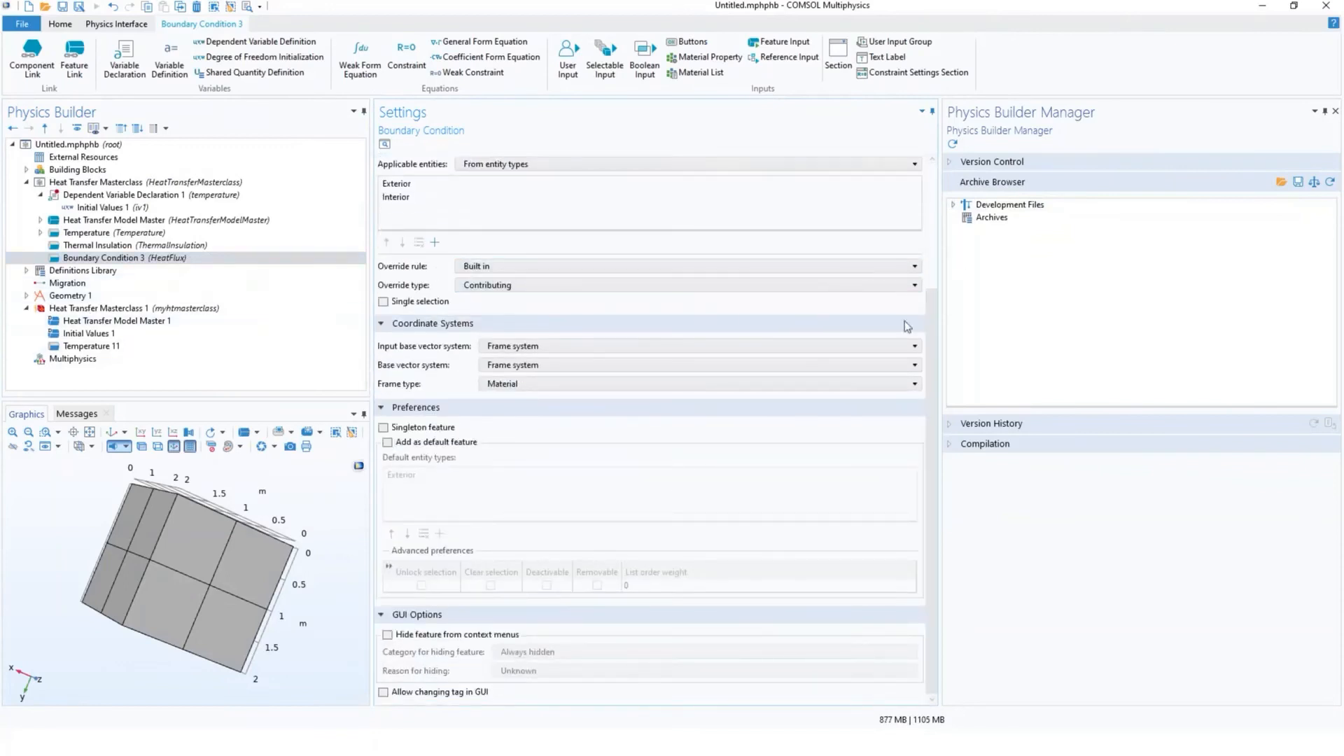
{"action": "left_click_drag", "start_coordinate": [933, 329], "coordinate": [935, 200]}
{"action": "left_click", "coordinate": [915, 184]}
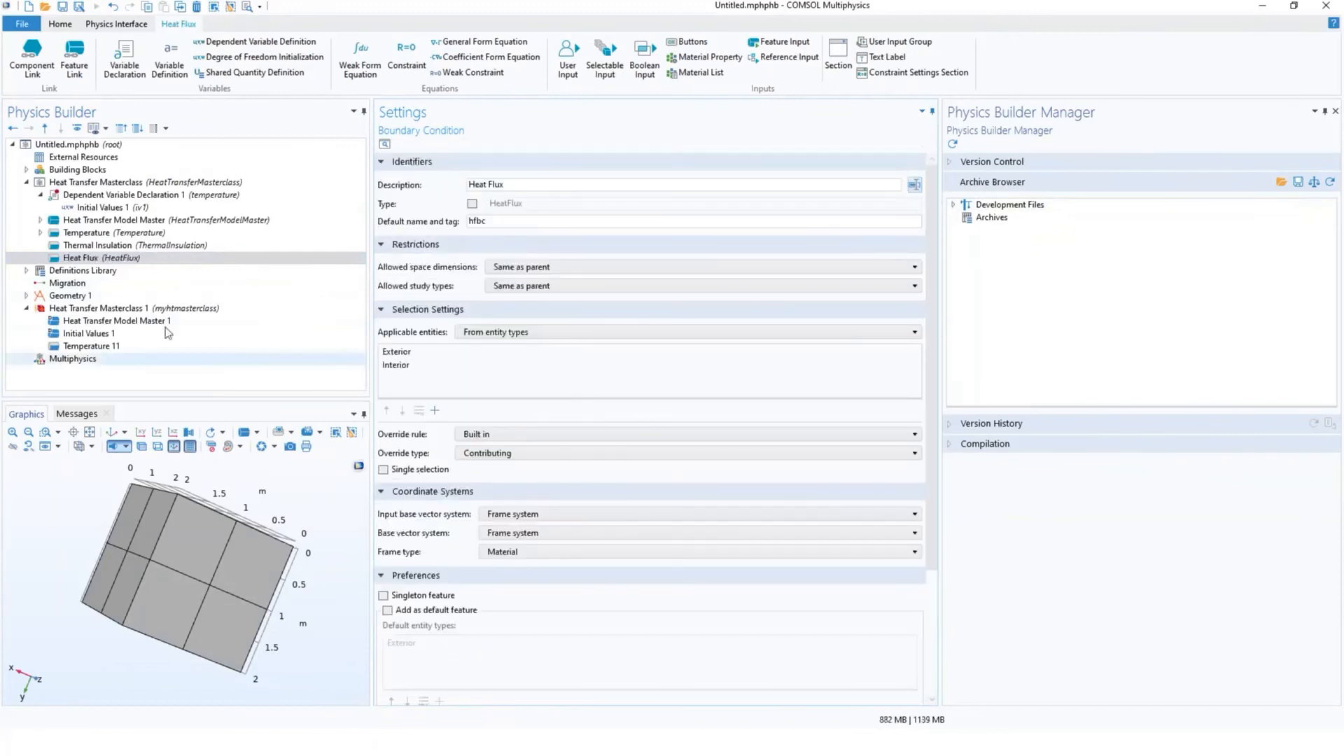
Step: Add a user input to the Heat Flux condition and name it qin
{"action": "right_click", "coordinate": [128, 261]}
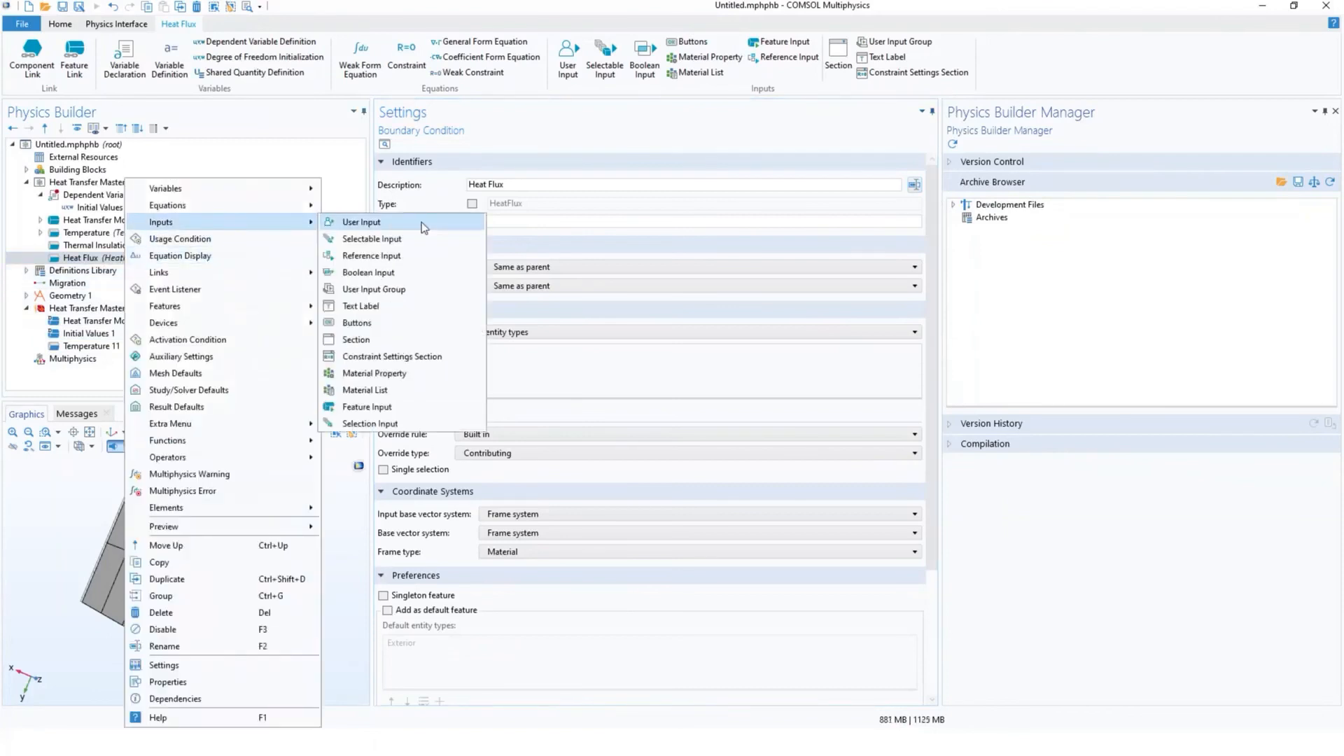
{"action": "left_click", "coordinate": [422, 221]}
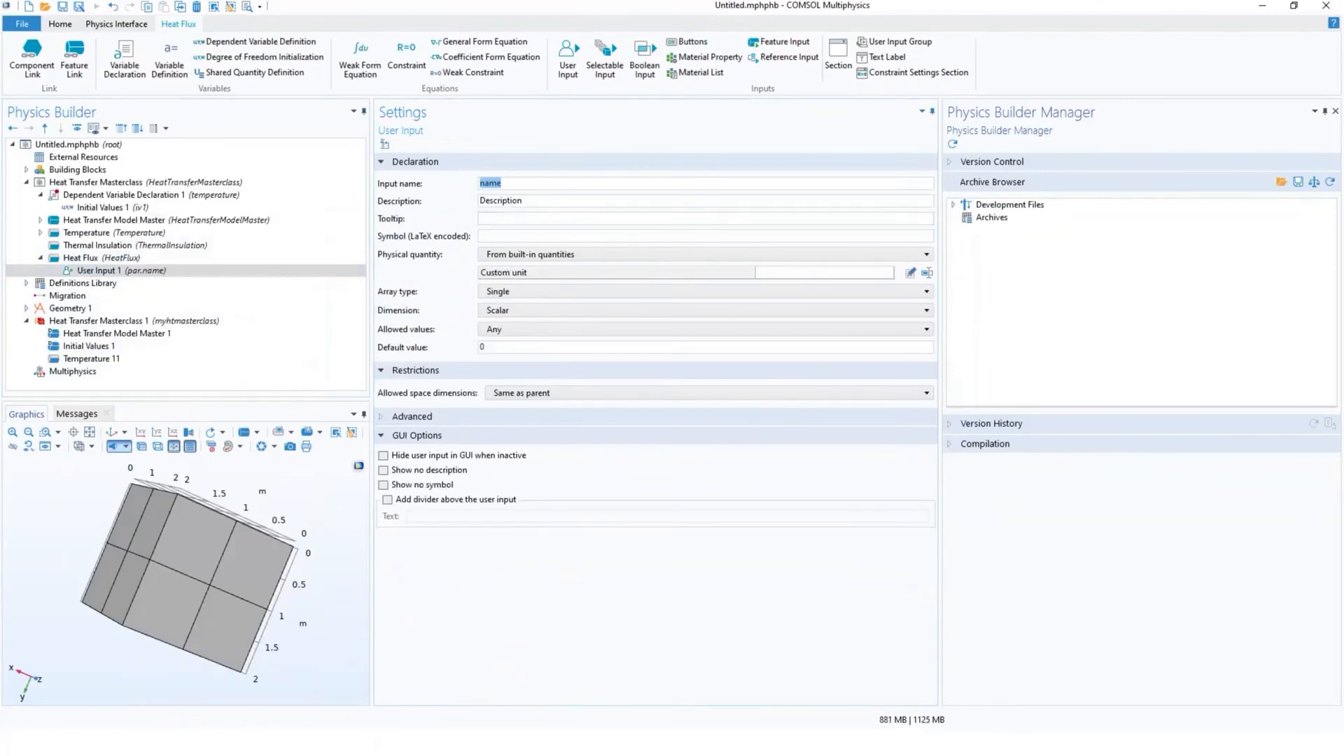
{"action": "key", "text": "alt+Tab"}
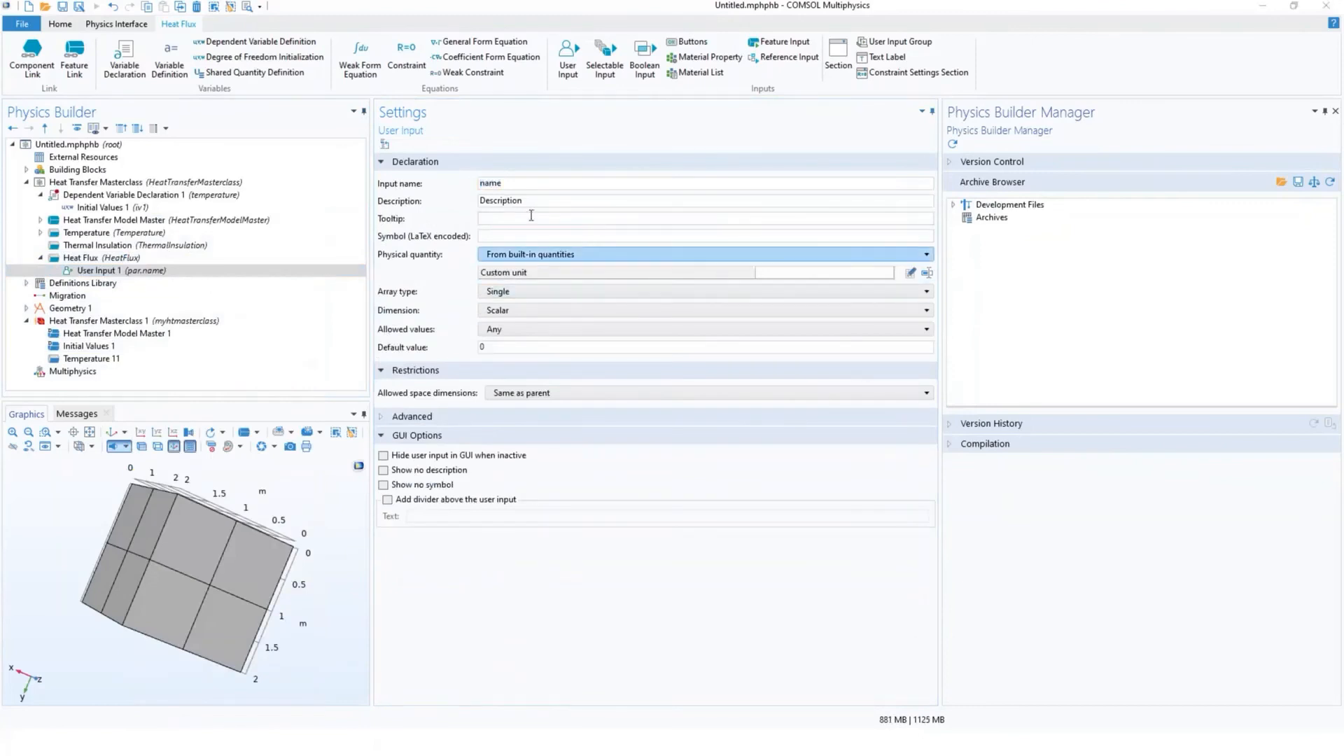
{"action": "left_click_drag", "start_coordinate": [503, 183], "coordinate": [473, 183]}
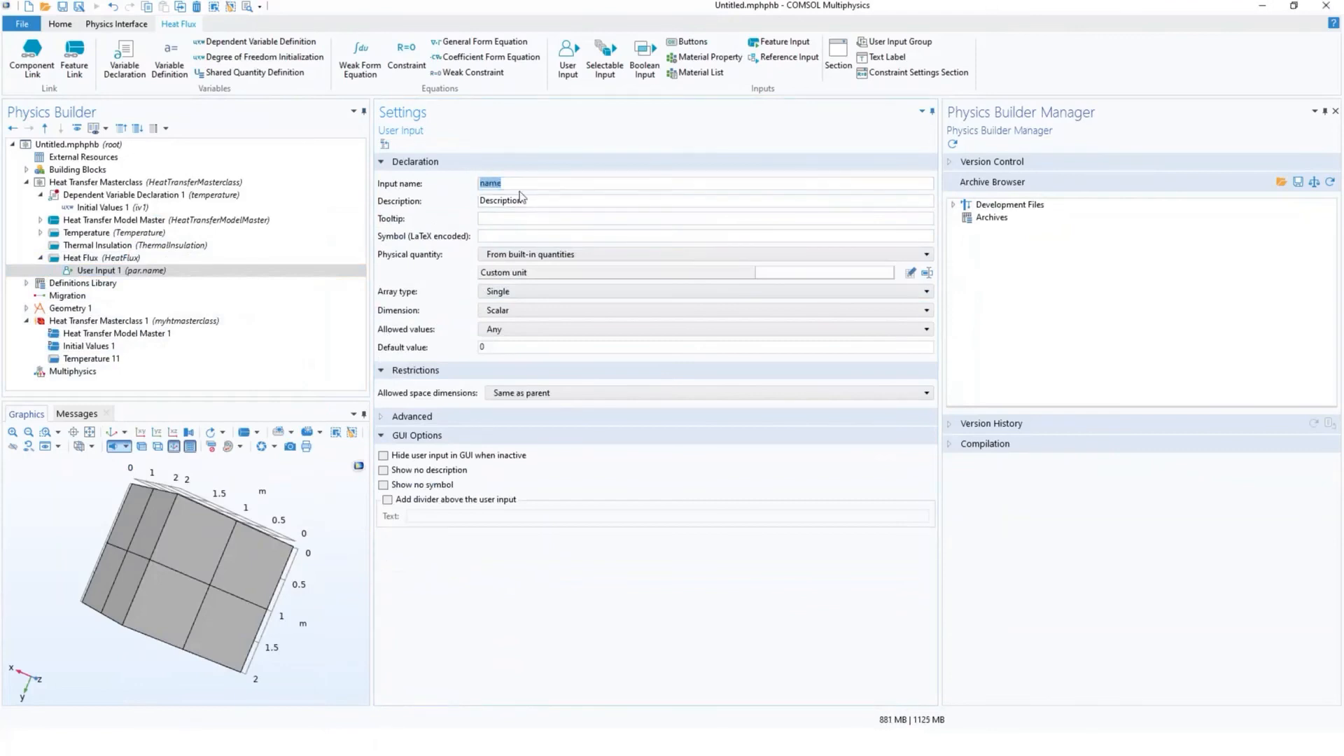
{"action": "type", "text": "qin"}
Step: Describe the qin input as Heat Flux and give it the LaTeX symbol q_{0}
{"action": "left_click", "coordinate": [525, 201]}
{"action": "double_click", "coordinate": [481, 204]}
{"action": "type", "text": "Heat Flux"}
{"action": "key", "text": "Tab"}
{"action": "key", "text": "Tab"}
{"action": "left_click", "coordinate": [516, 201]}
{"action": "left_click", "coordinate": [557, 236]}
{"action": "type", "text": "q_{0}"}
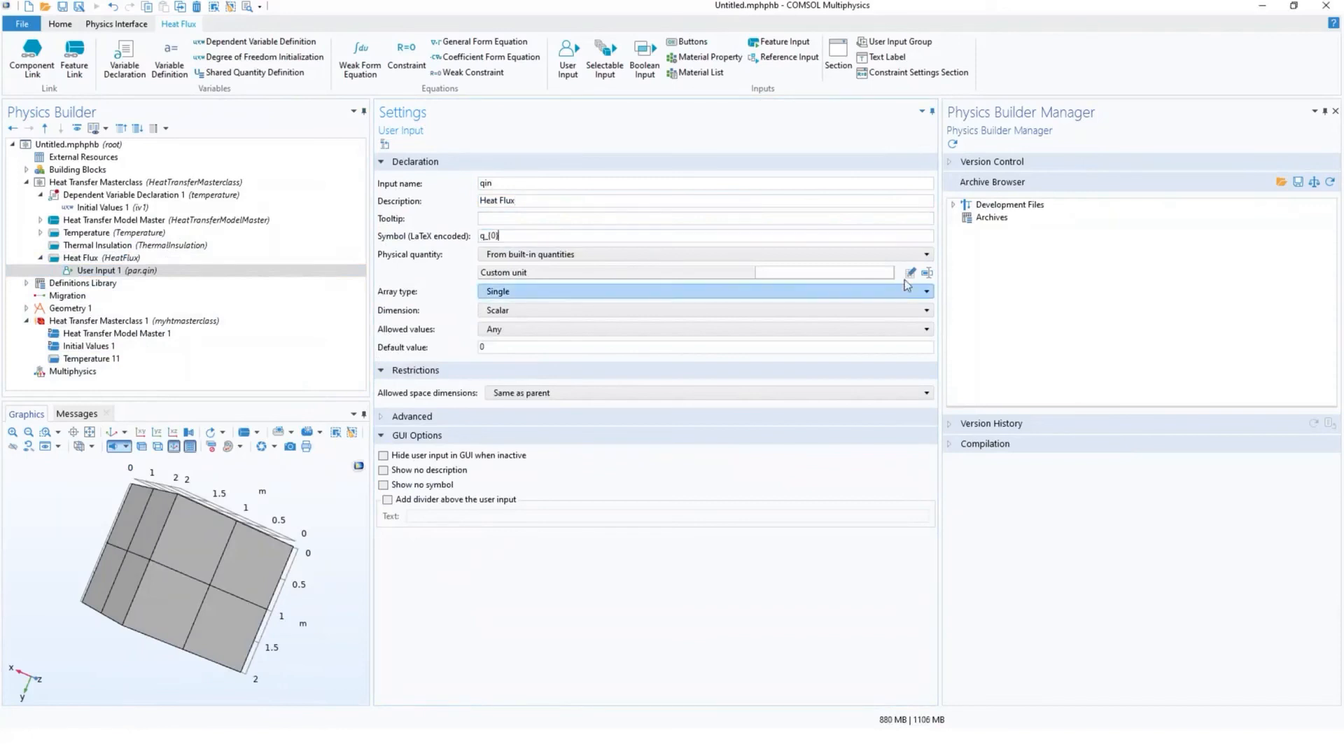
Step: Set the physical quantity of the qin input to Inward heat flux (W/m^2)
{"action": "left_click", "coordinate": [910, 272]}
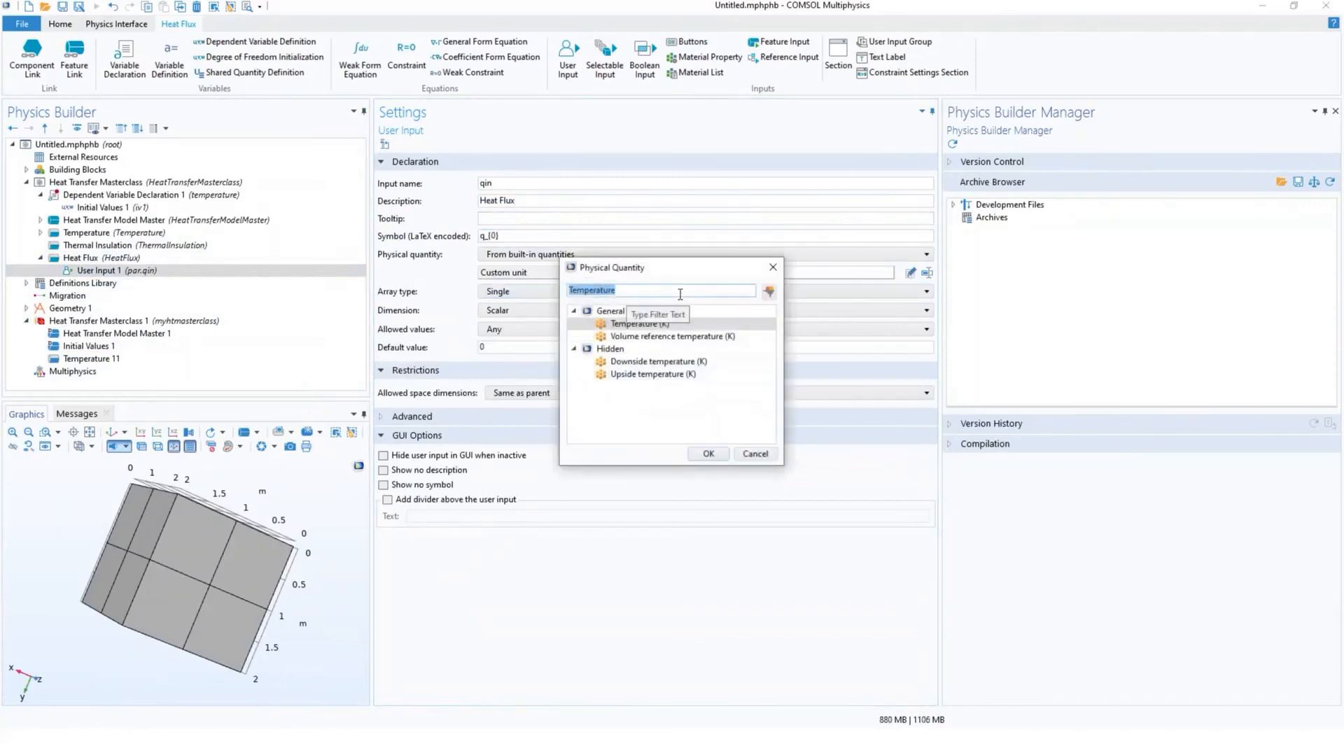
{"action": "key", "text": "BackSpace"}
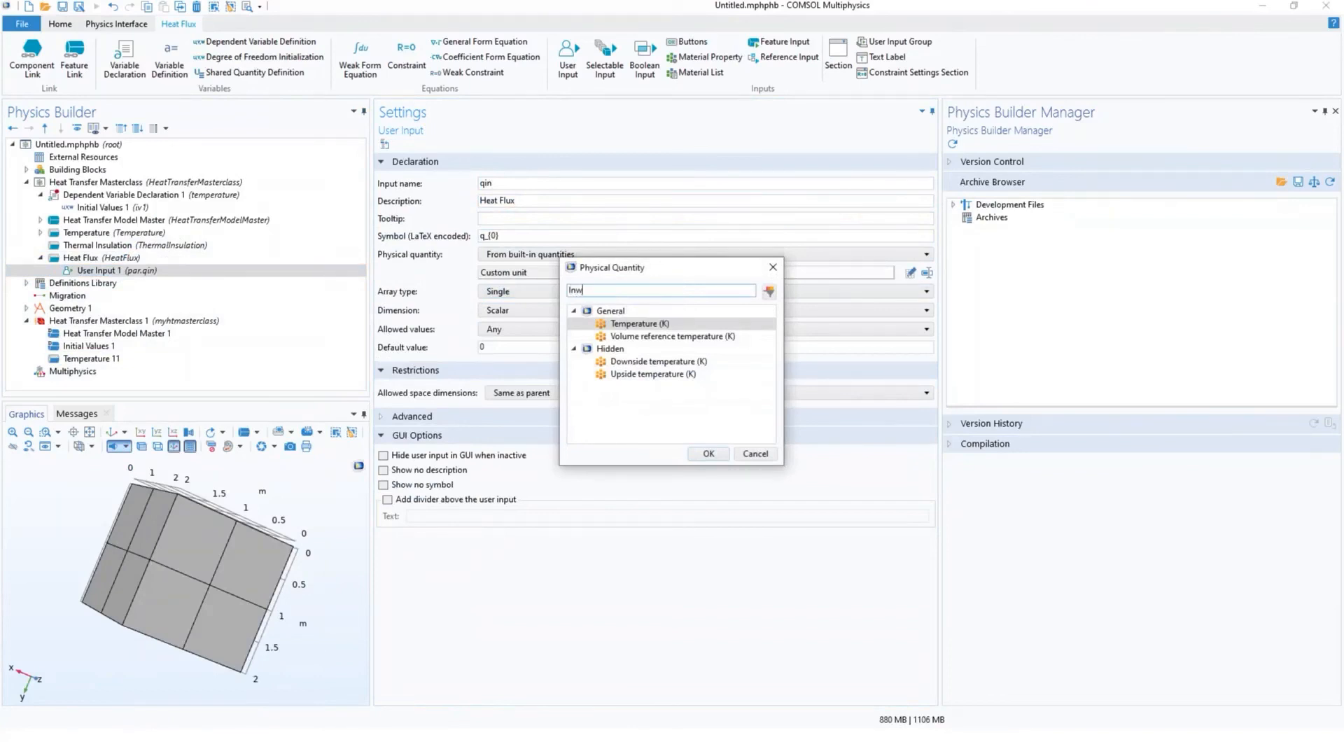
{"action": "type", "text": "Inward Heat Flux"}
{"action": "left_click", "coordinate": [769, 291]}
{"action": "left_click", "coordinate": [677, 332]}
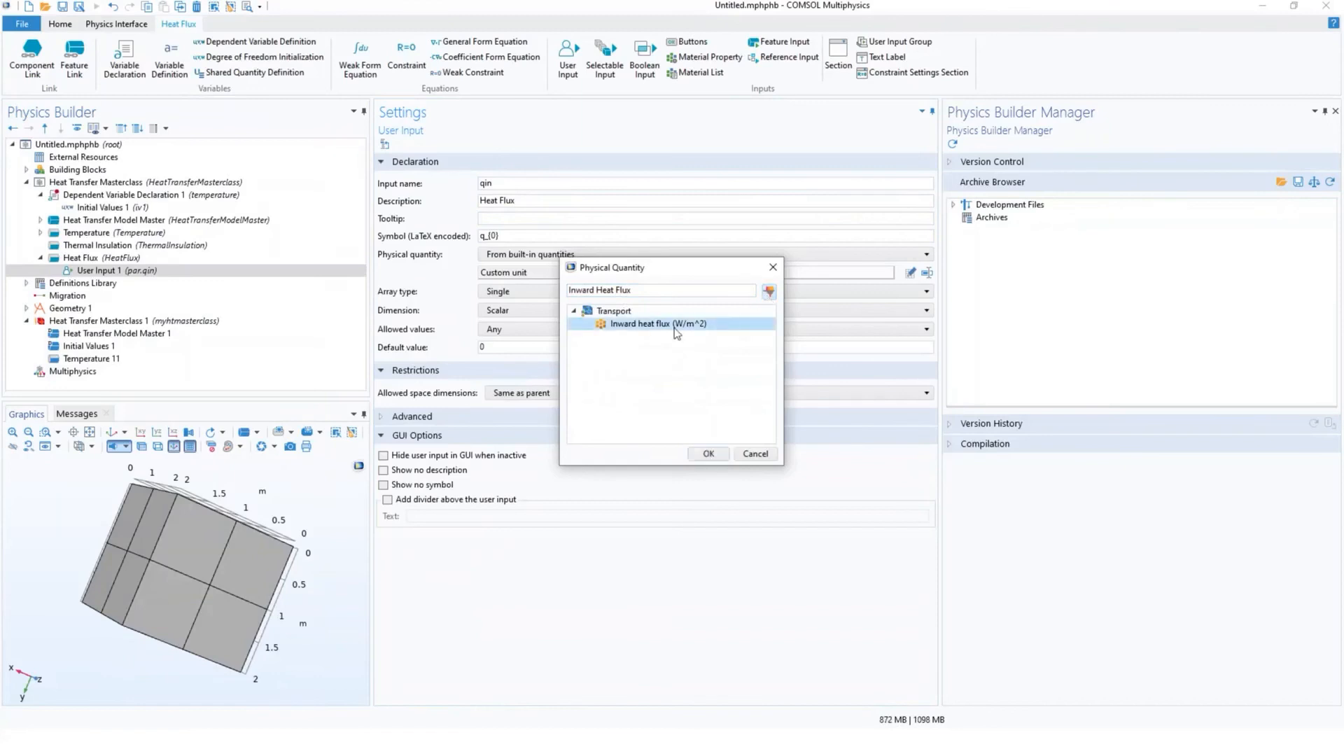
{"action": "double_click", "coordinate": [676, 329]}
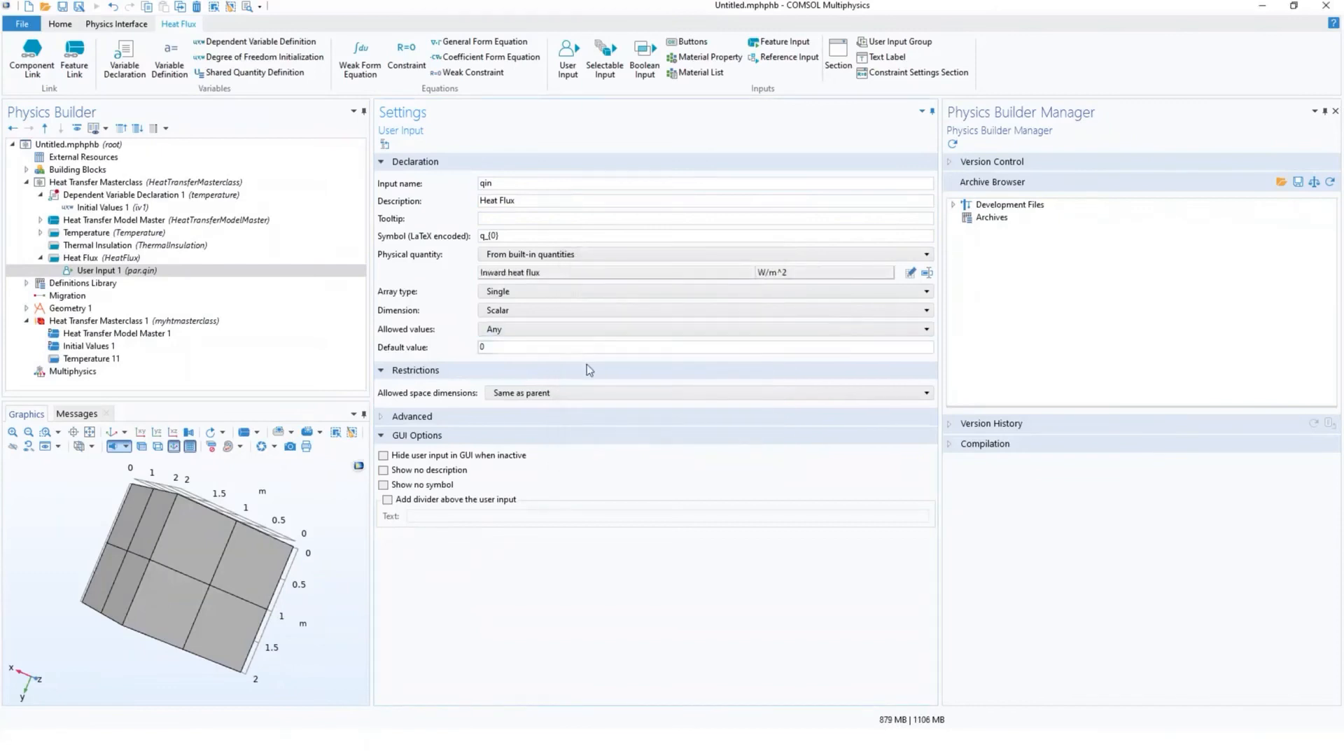
{"action": "left_click", "coordinate": [573, 344]}
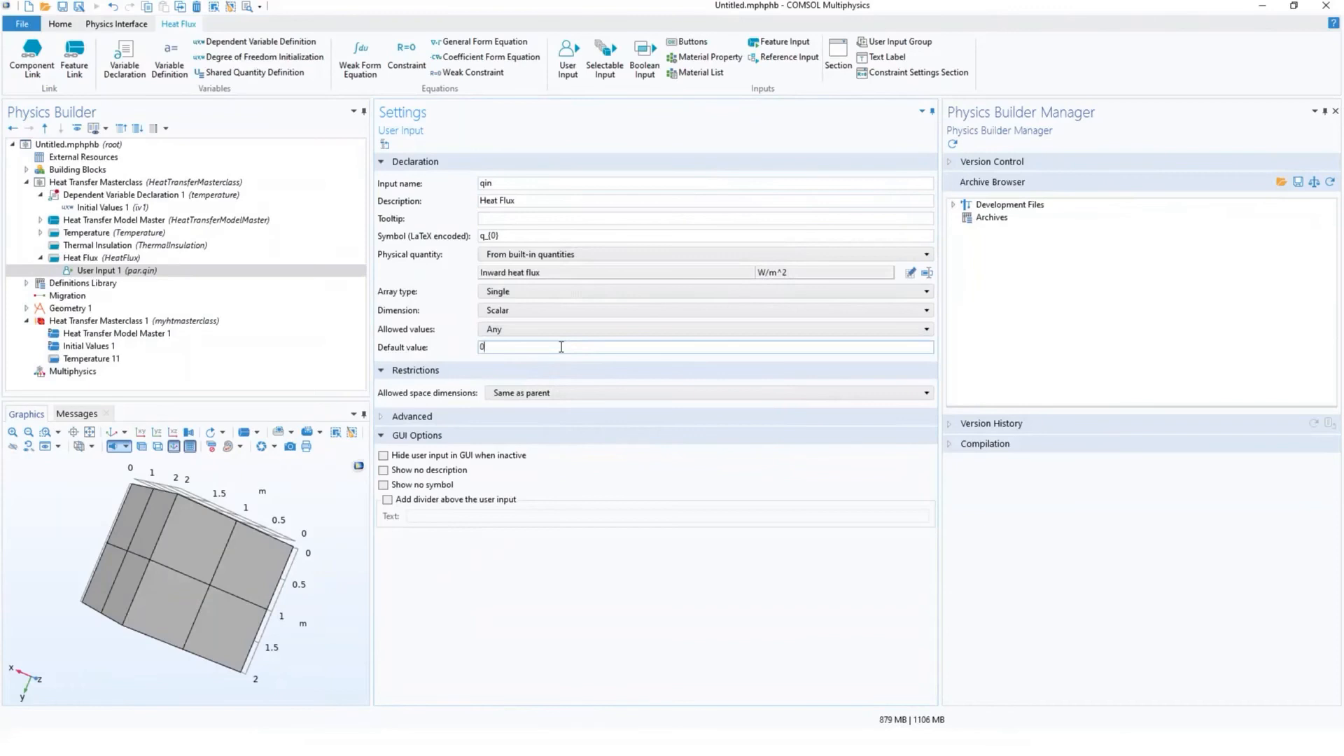
Step: Add a variable definition under the qin user input
{"action": "right_click", "coordinate": [147, 272]}
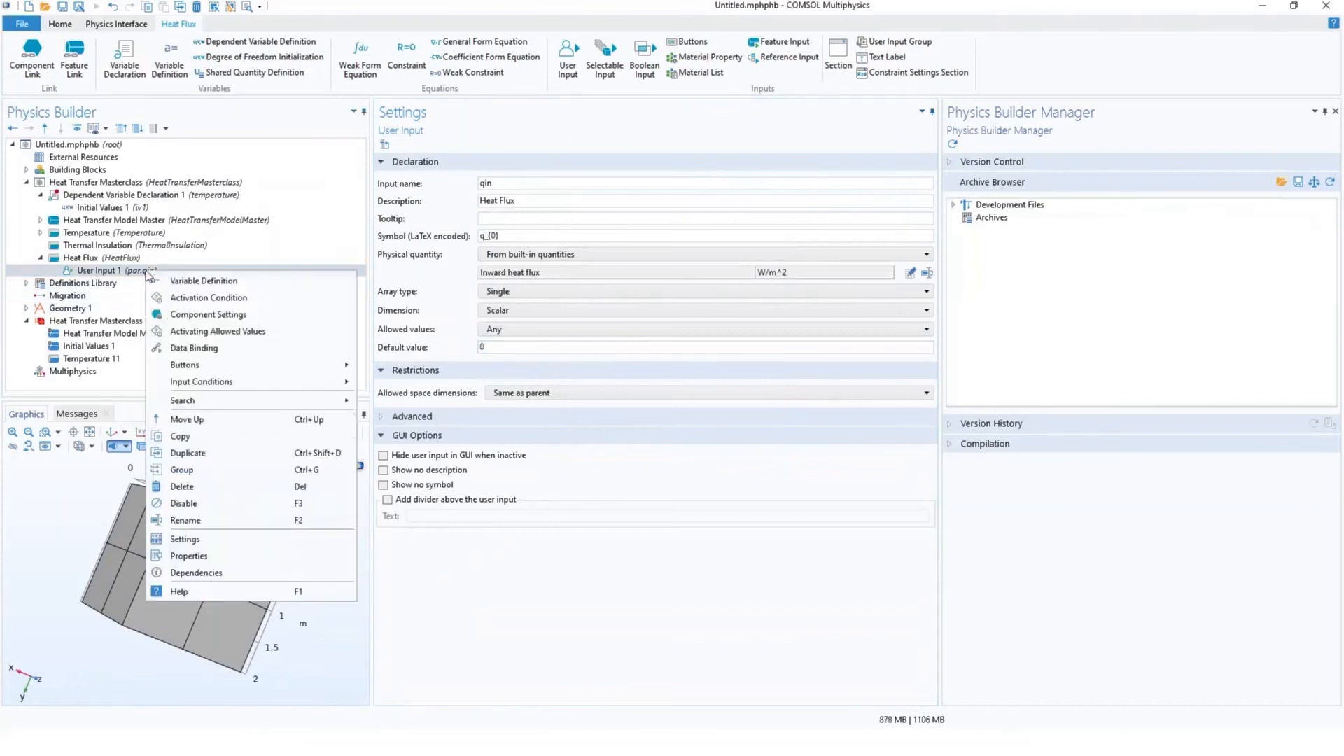
{"action": "left_click", "coordinate": [202, 282]}
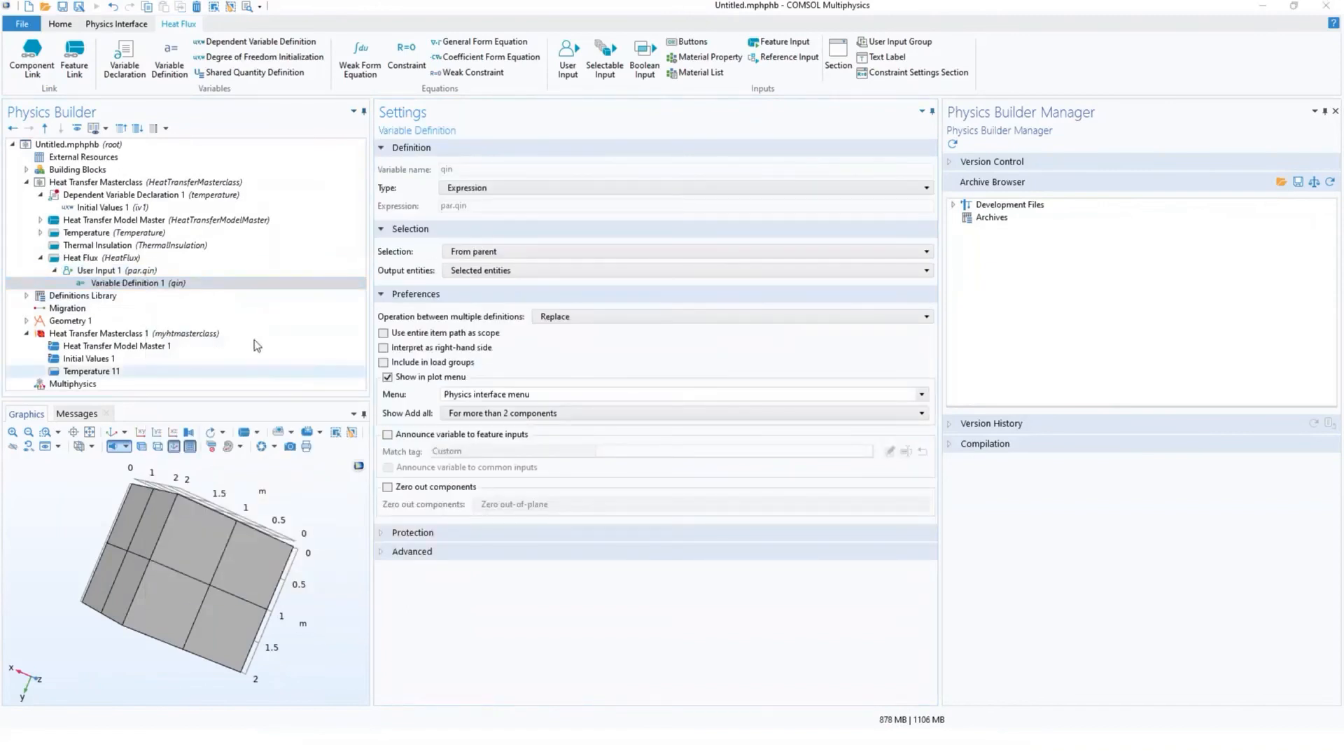
Step: Preview the Heat Flux condition and assign it to all twelve visible faces of the block
{"action": "left_click", "coordinate": [105, 259]}
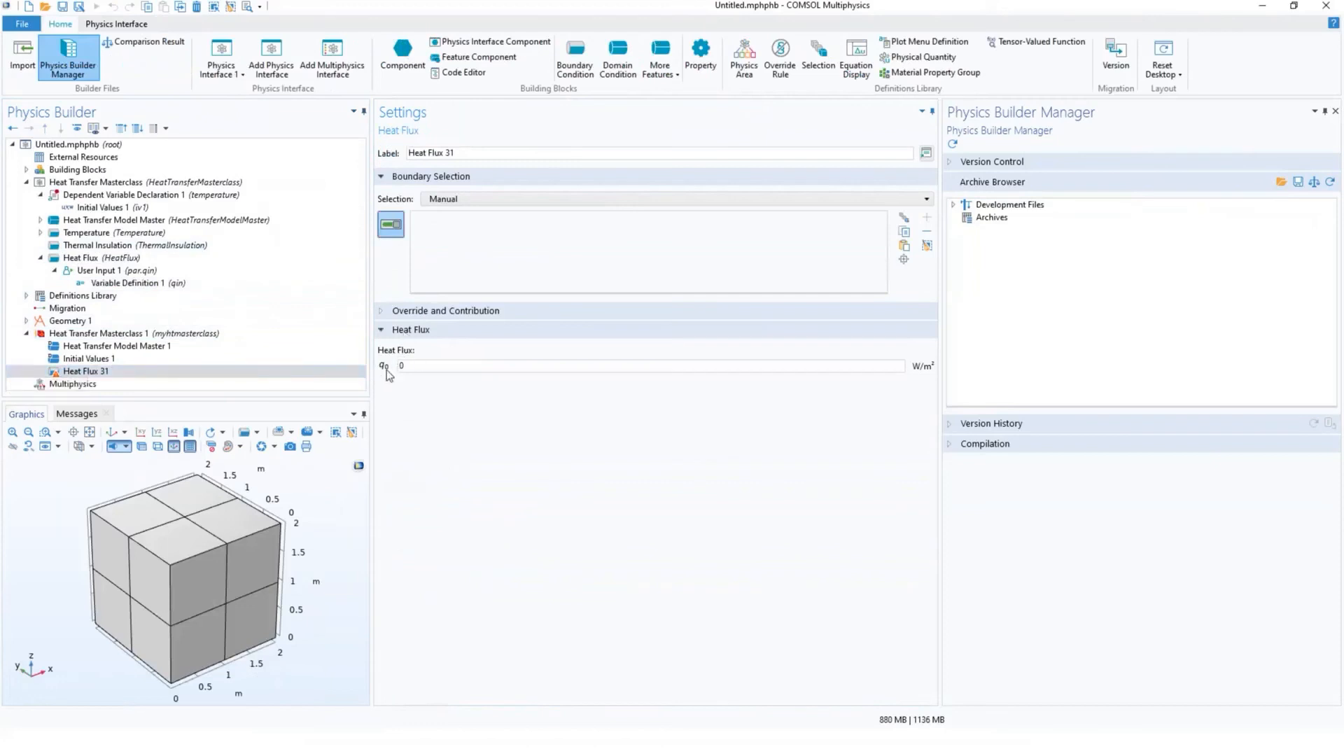
{"action": "left_click", "coordinate": [439, 366]}
{"action": "left_click", "coordinate": [207, 548]}
{"action": "left_click", "coordinate": [202, 583]}
{"action": "left_click", "coordinate": [253, 583]}
{"action": "left_click", "coordinate": [235, 528]}
{"action": "left_click", "coordinate": [182, 499]}
{"action": "left_click", "coordinate": [151, 515]}
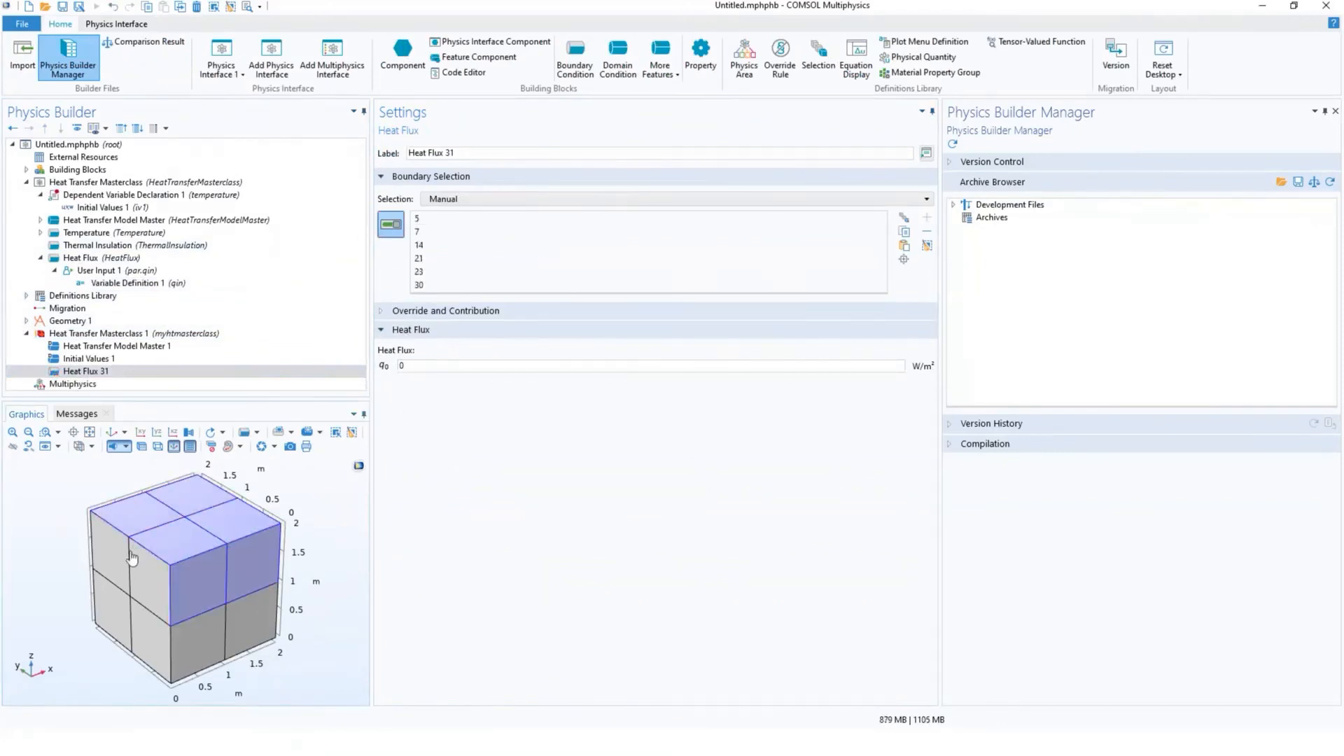
{"action": "left_click", "coordinate": [147, 575]}
{"action": "left_click", "coordinate": [113, 570]}
{"action": "left_click", "coordinate": [118, 631]}
{"action": "left_click", "coordinate": [153, 640]}
{"action": "left_click", "coordinate": [203, 649]}
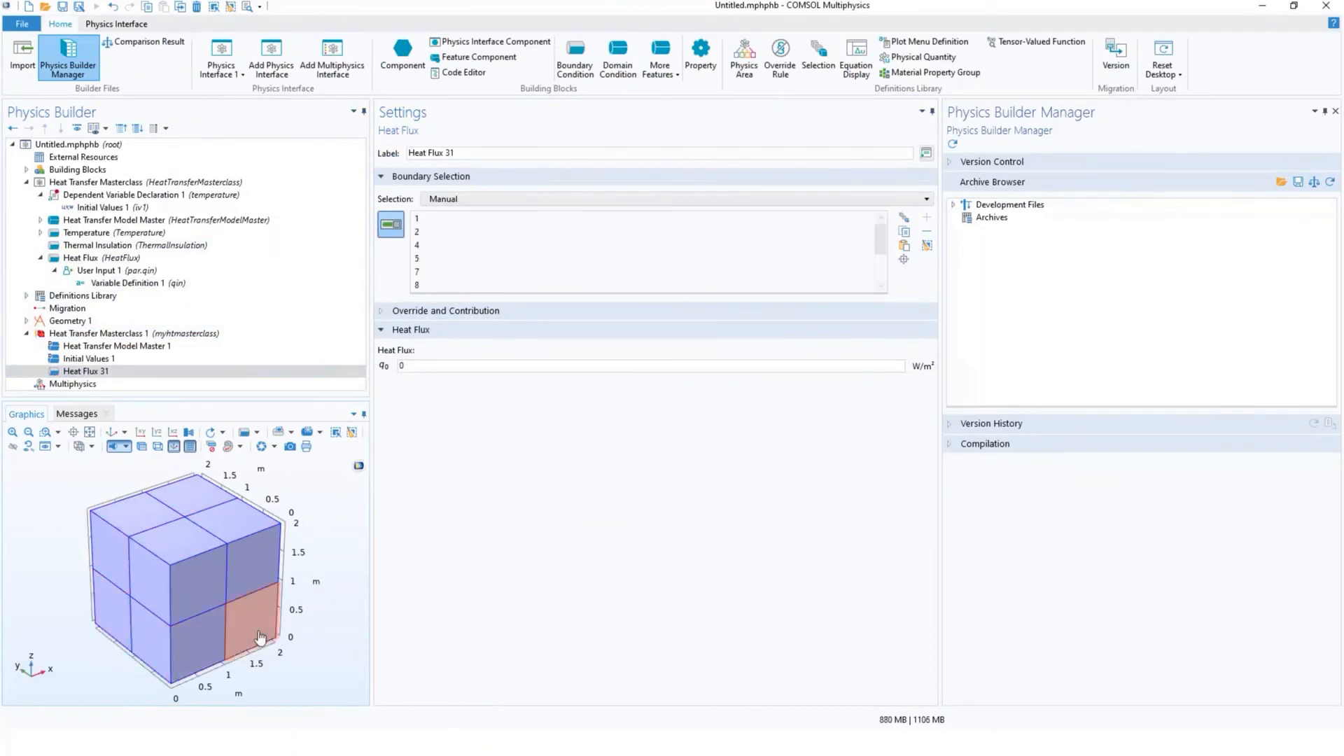
{"action": "left_click", "coordinate": [256, 635]}
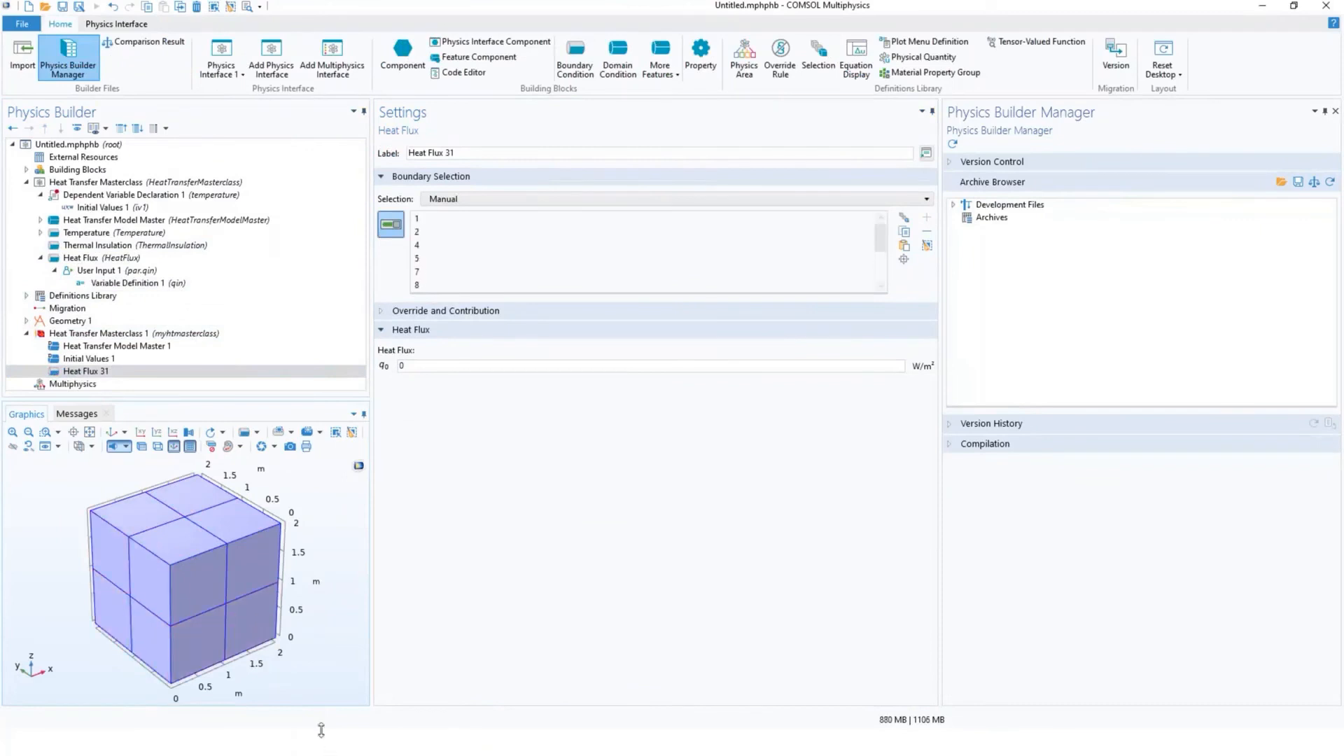
{"action": "left_click", "coordinate": [439, 312]}
{"action": "left_click", "coordinate": [440, 312]}
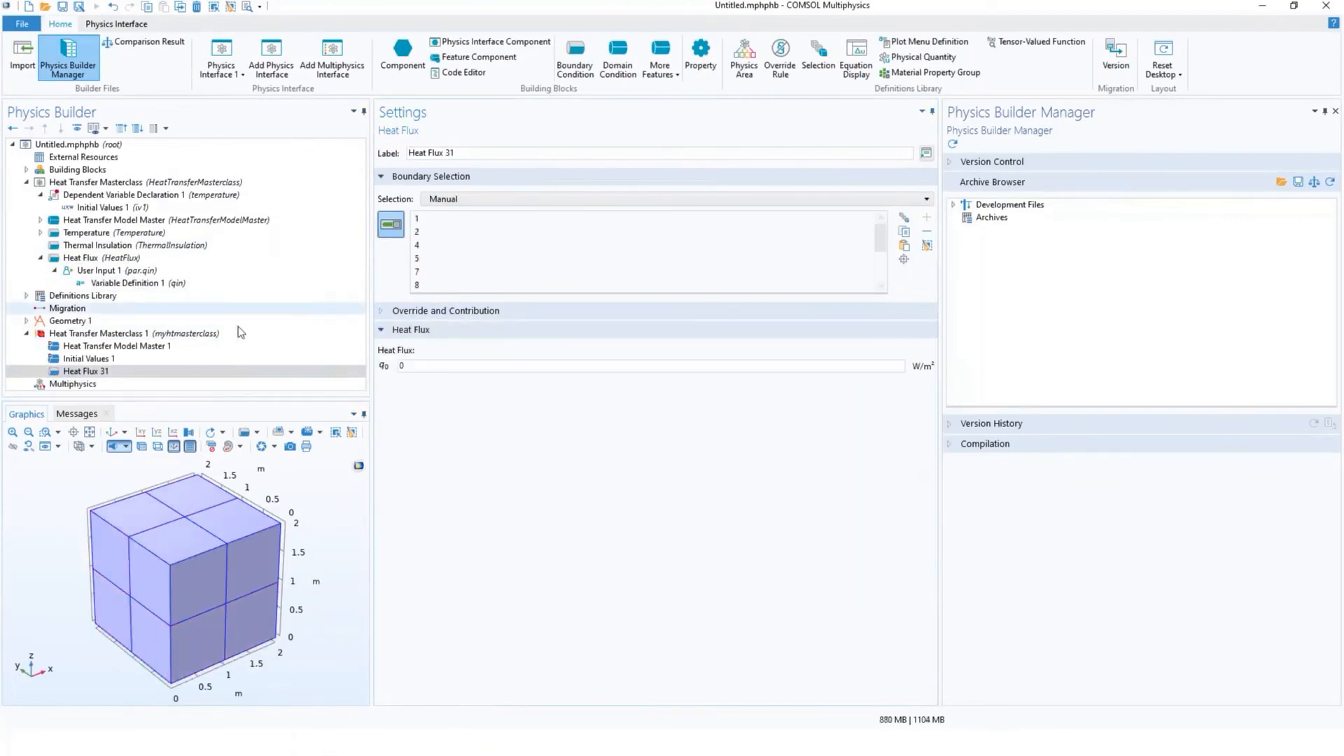
Step: Add a Temperature condition to the previewed interface and apply it to boundaries 4, 5, 7, 11 and 14
{"action": "right_click", "coordinate": [99, 335]}
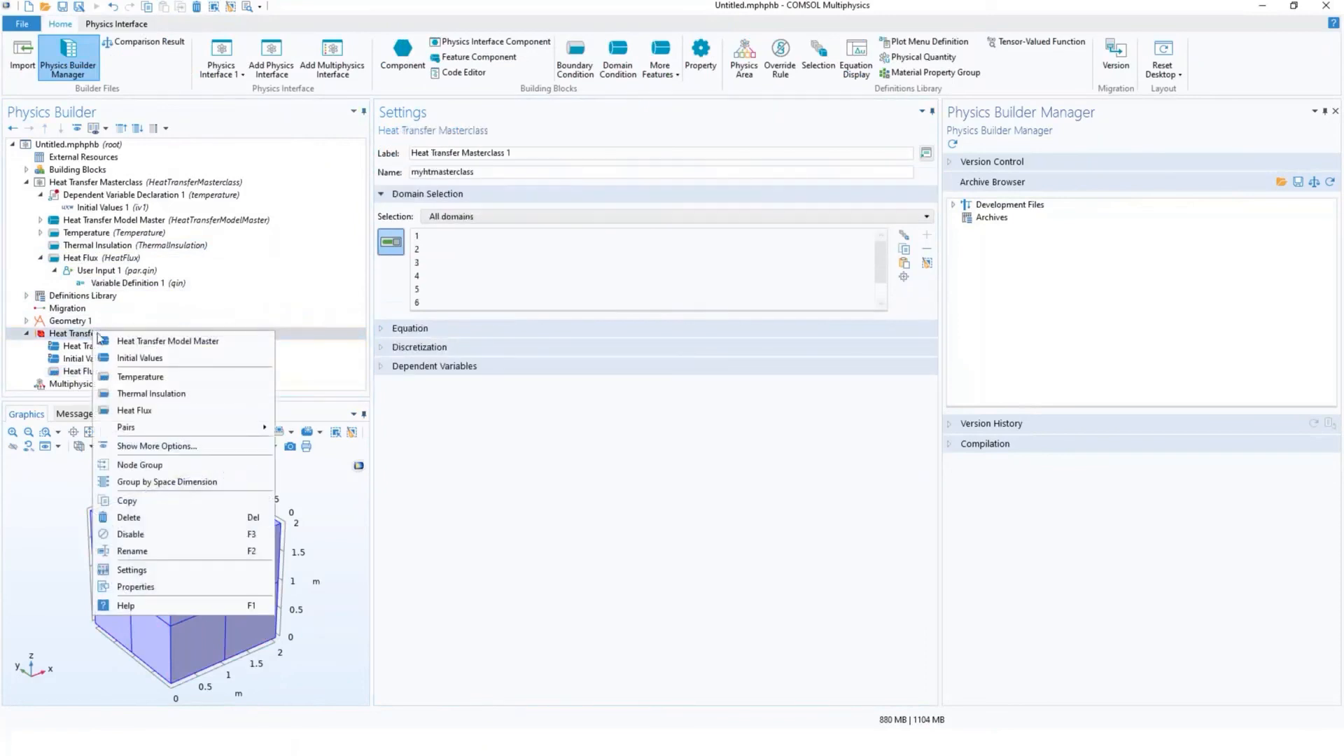
{"action": "left_click", "coordinate": [173, 378]}
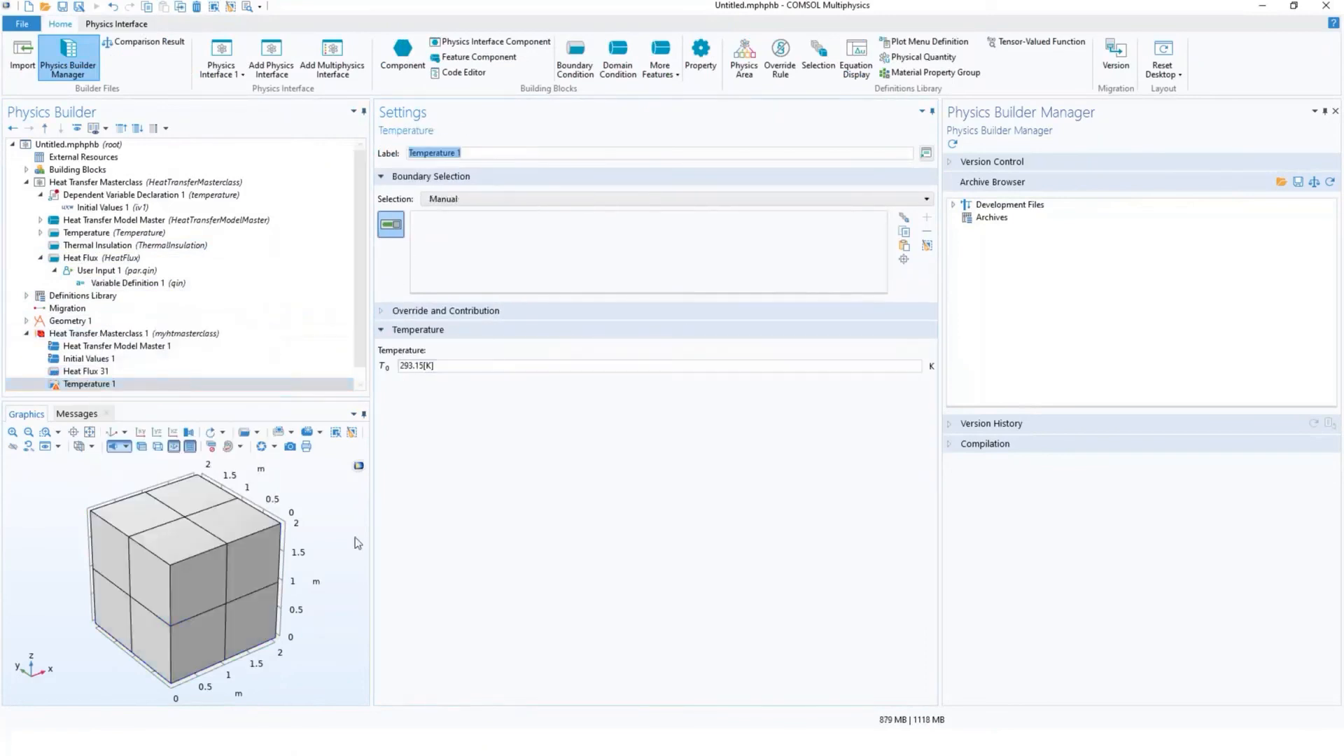
{"action": "left_click", "coordinate": [194, 575]}
{"action": "left_click", "coordinate": [178, 539]}
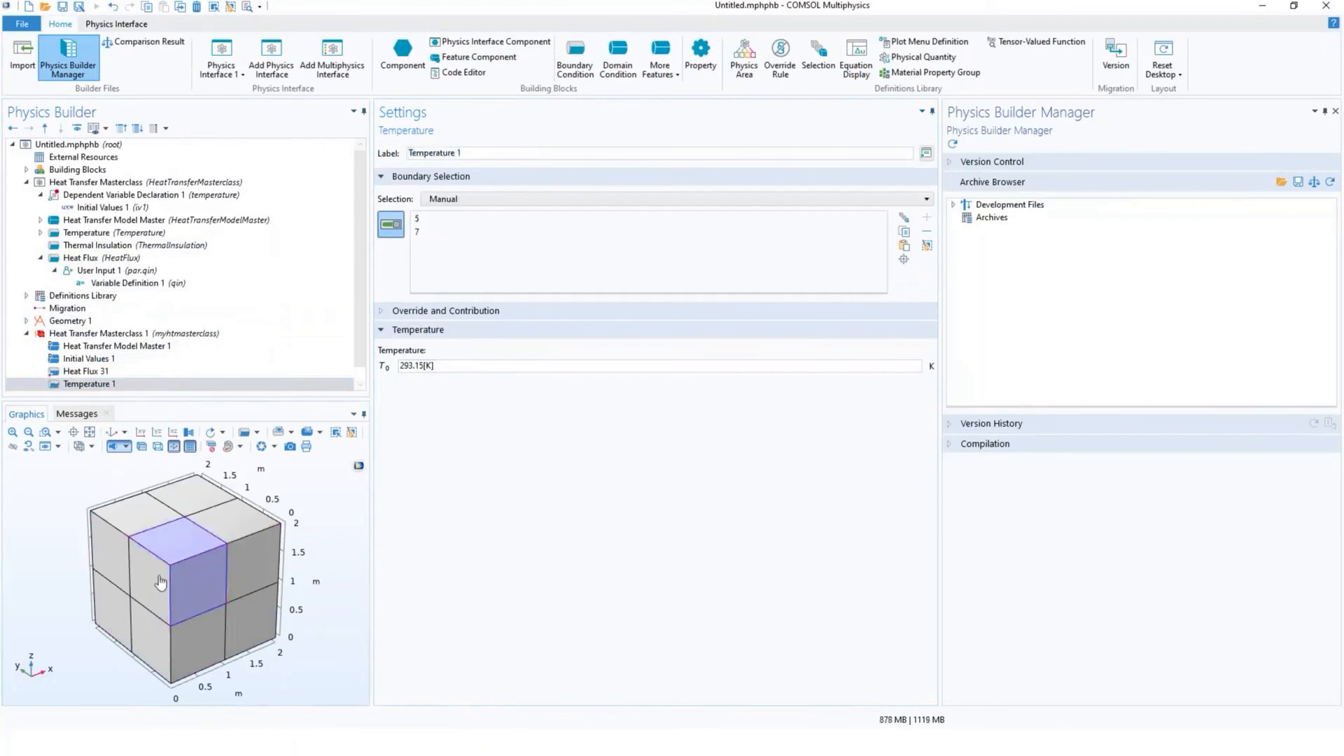
{"action": "left_click", "coordinate": [149, 581]}
{"action": "left_click", "coordinate": [112, 550]}
{"action": "left_click", "coordinate": [132, 532]}
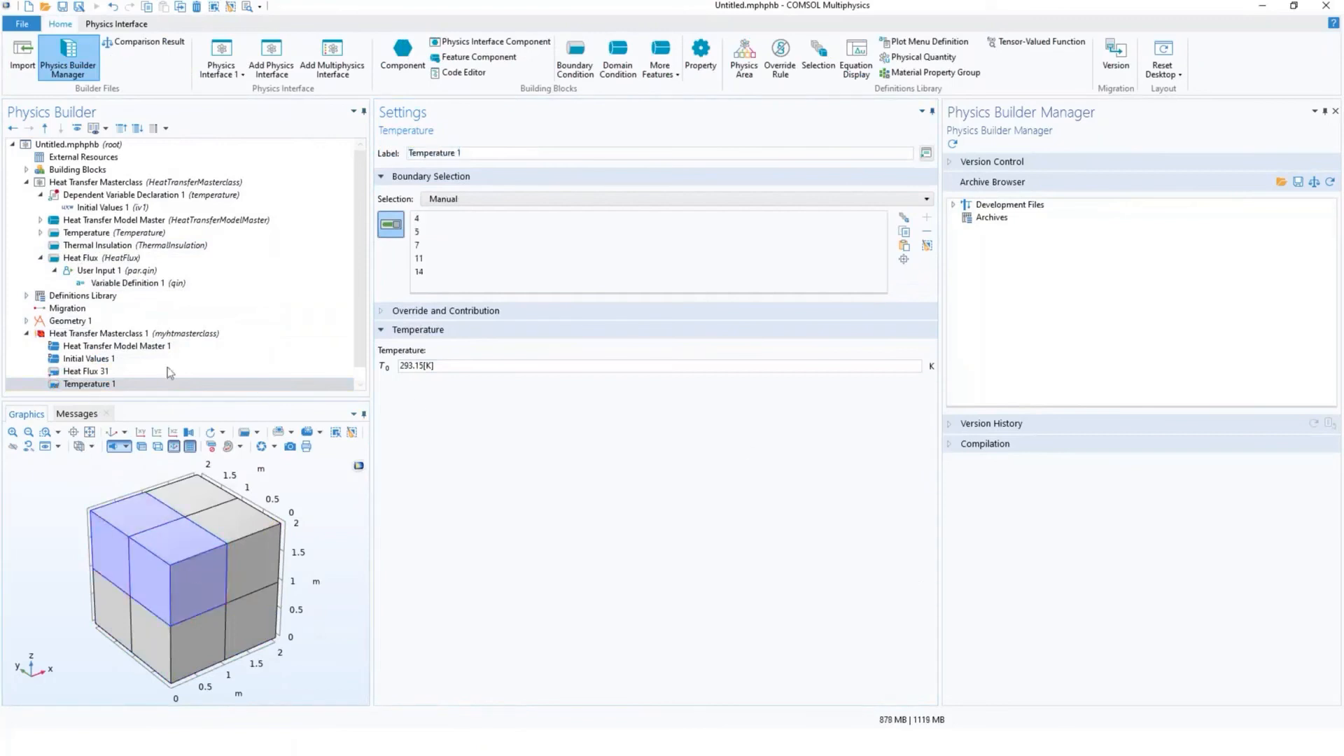
Step: Examine the previewed Heat Flux condition's boundary selection and its override and contribution details
{"action": "scroll", "coordinate": [108, 369], "scroll_direction": "down", "scroll_amount": 1}
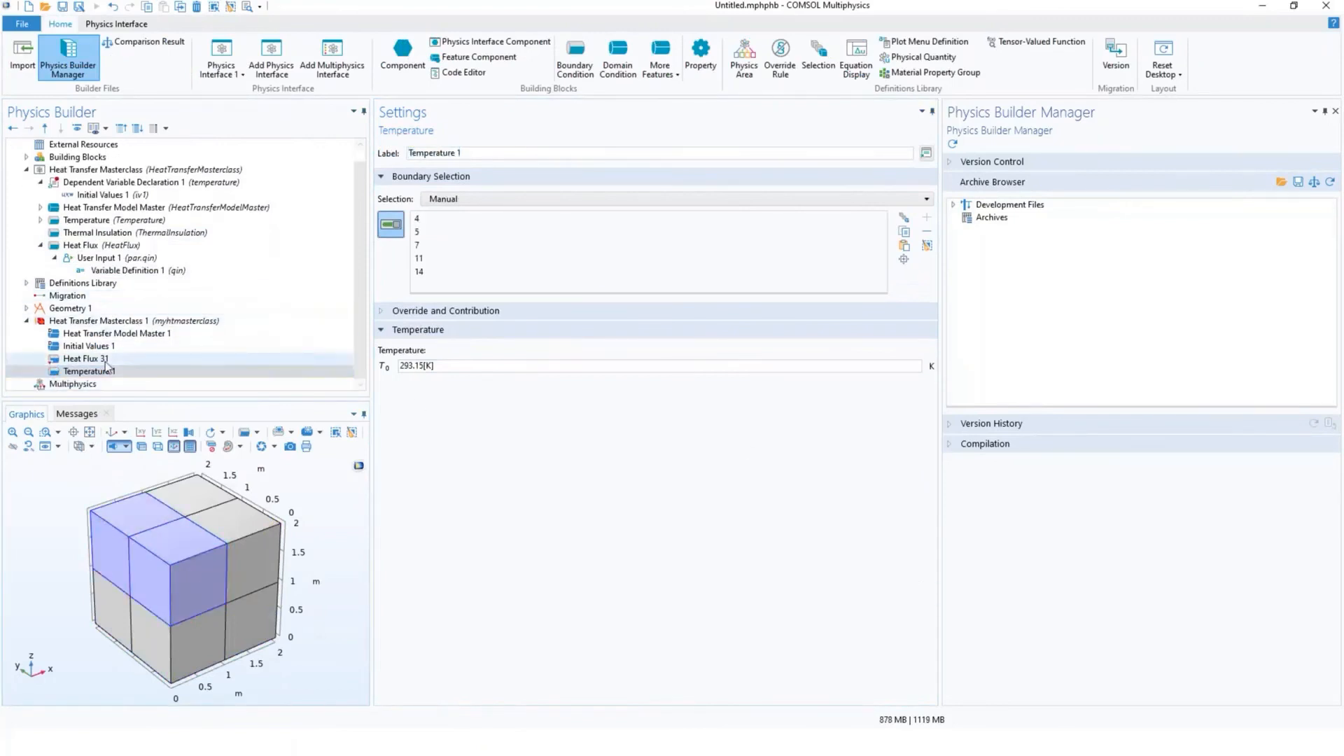
{"action": "left_click", "coordinate": [106, 359]}
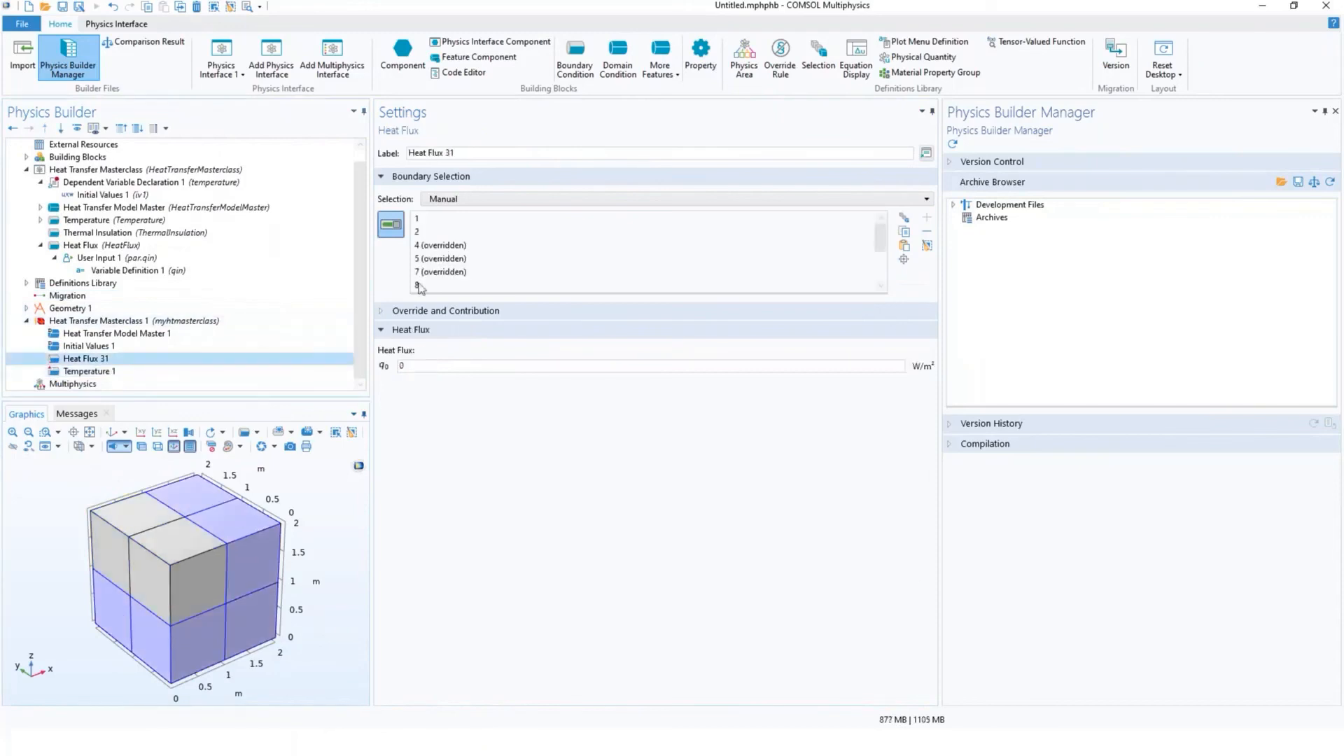
{"action": "left_click", "coordinate": [400, 315]}
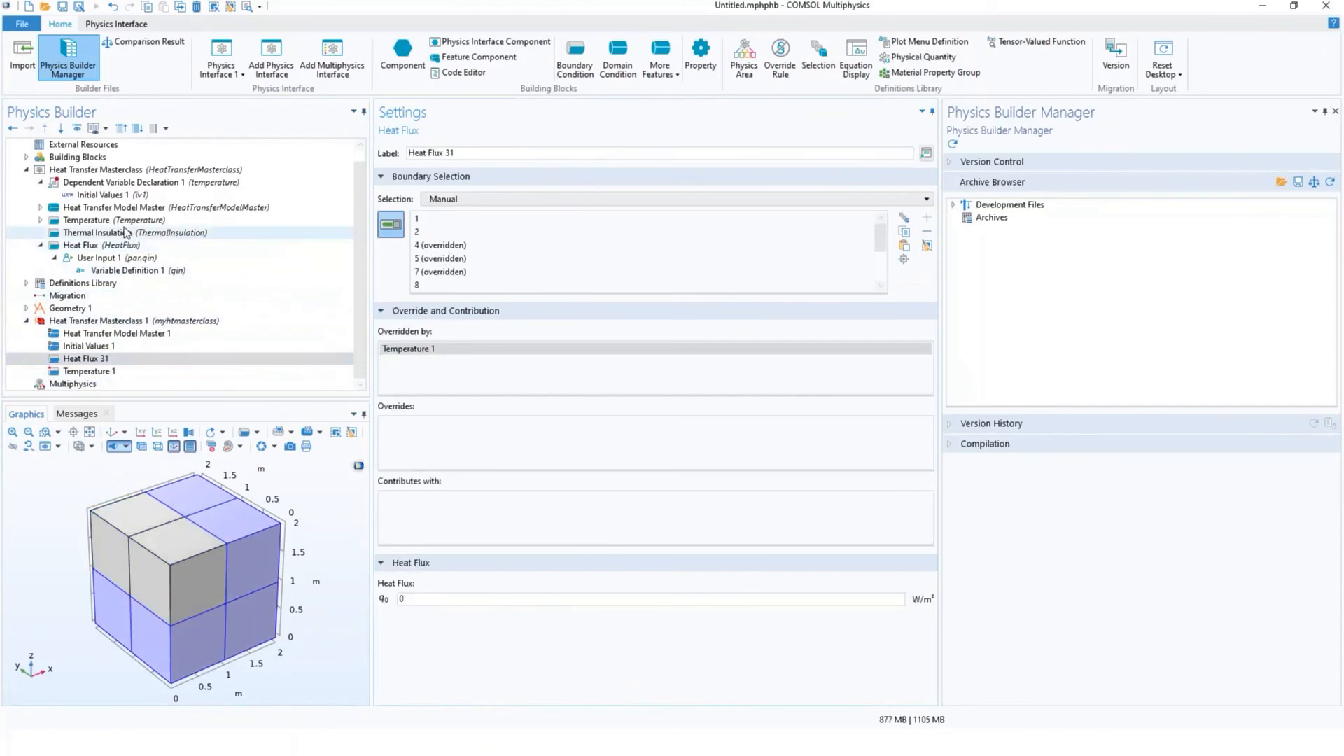
Step: Change the Temperature condition's override type to Contributing and check the Thermal Insulation condition's settings
{"action": "left_click", "coordinate": [119, 221]}
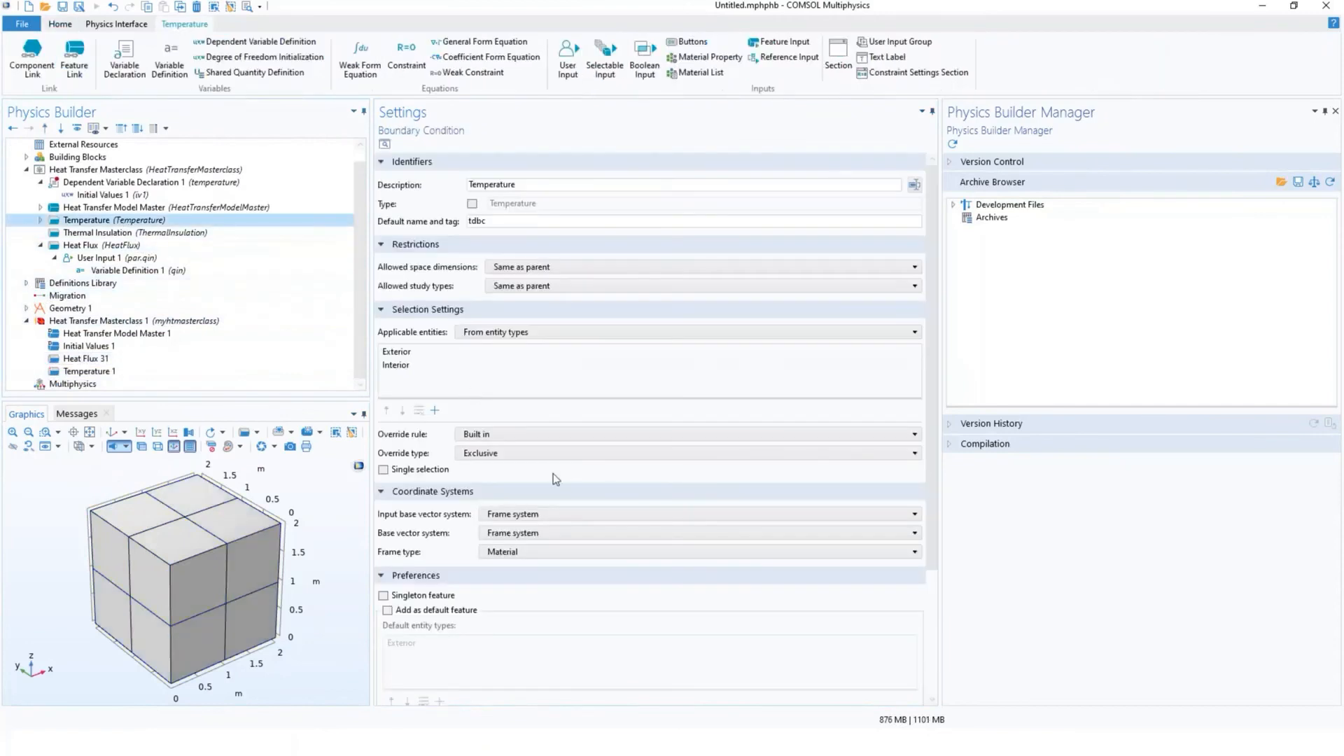
{"action": "left_click", "coordinate": [490, 453]}
{"action": "left_click", "coordinate": [493, 474]}
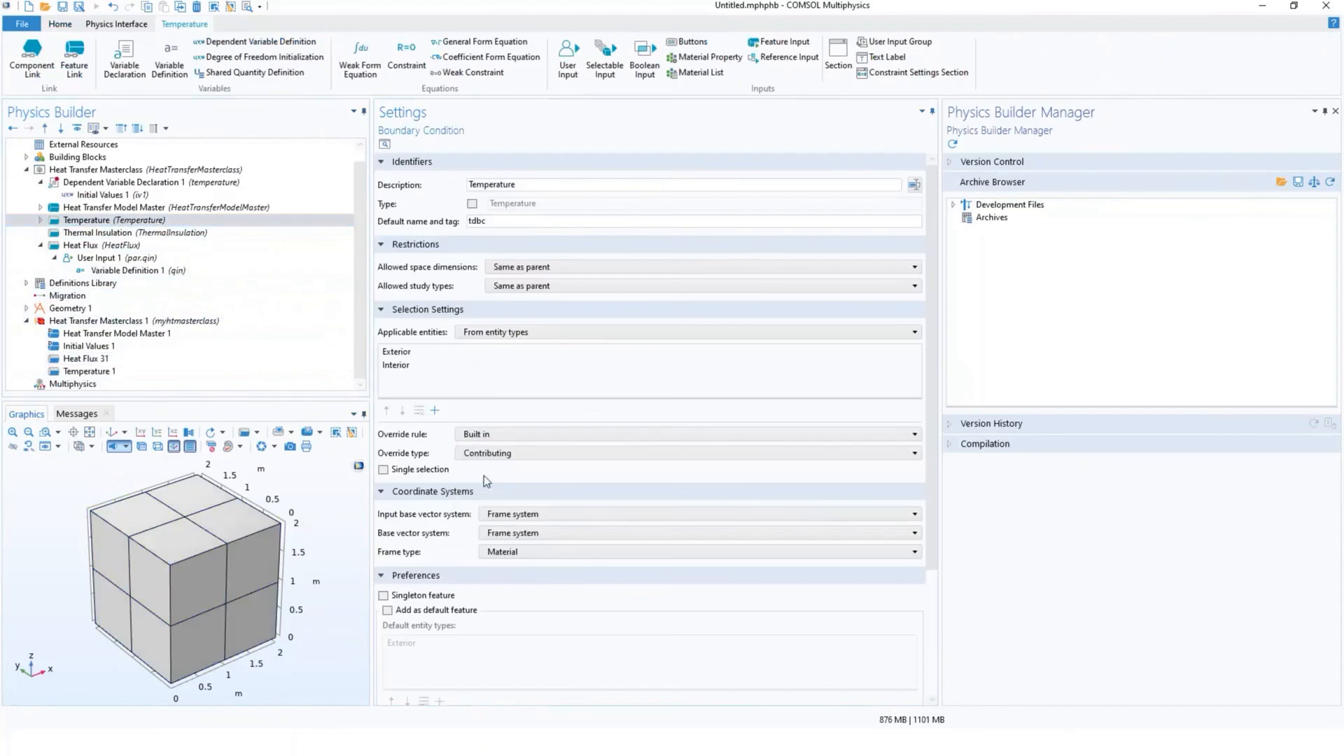
{"action": "left_click", "coordinate": [112, 233]}
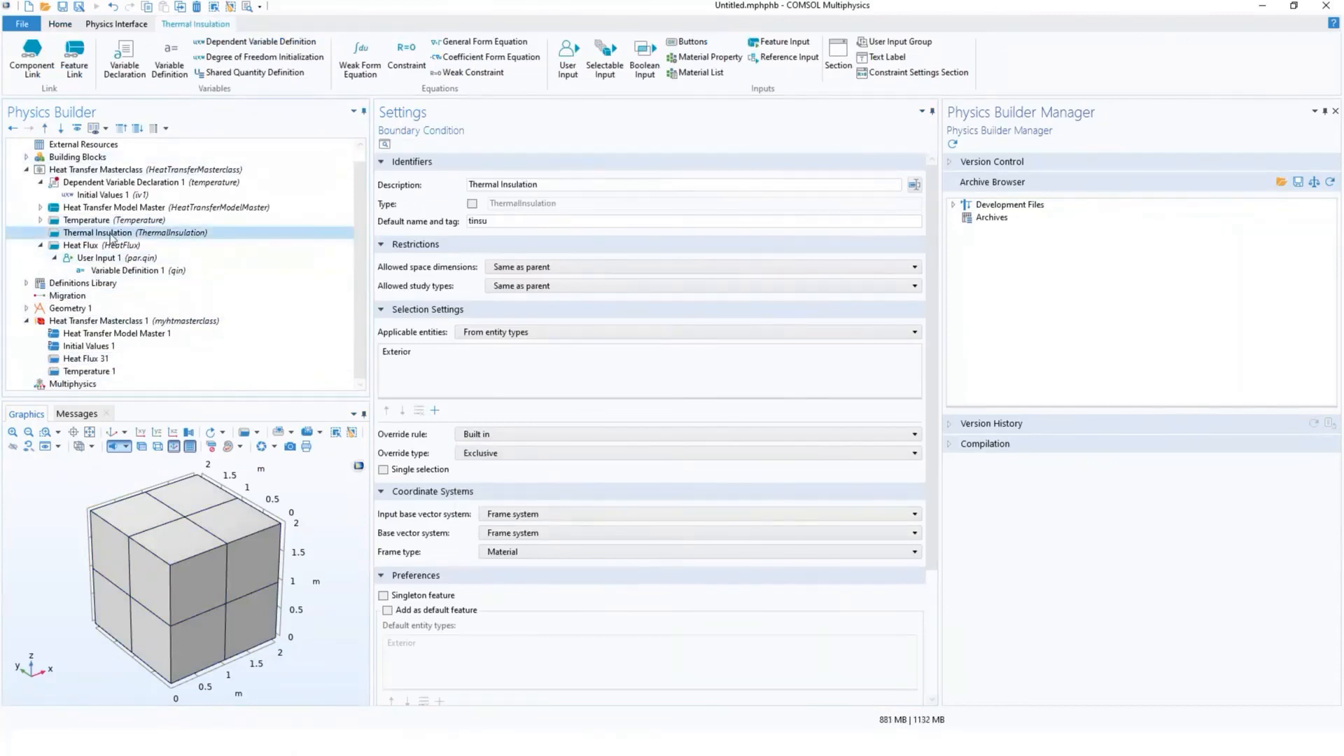
Step: Preview a Heat Flux and a Temperature condition, both on boundary 5, and check the Temperature condition's override and contribution details
{"action": "left_click", "coordinate": [80, 245]}
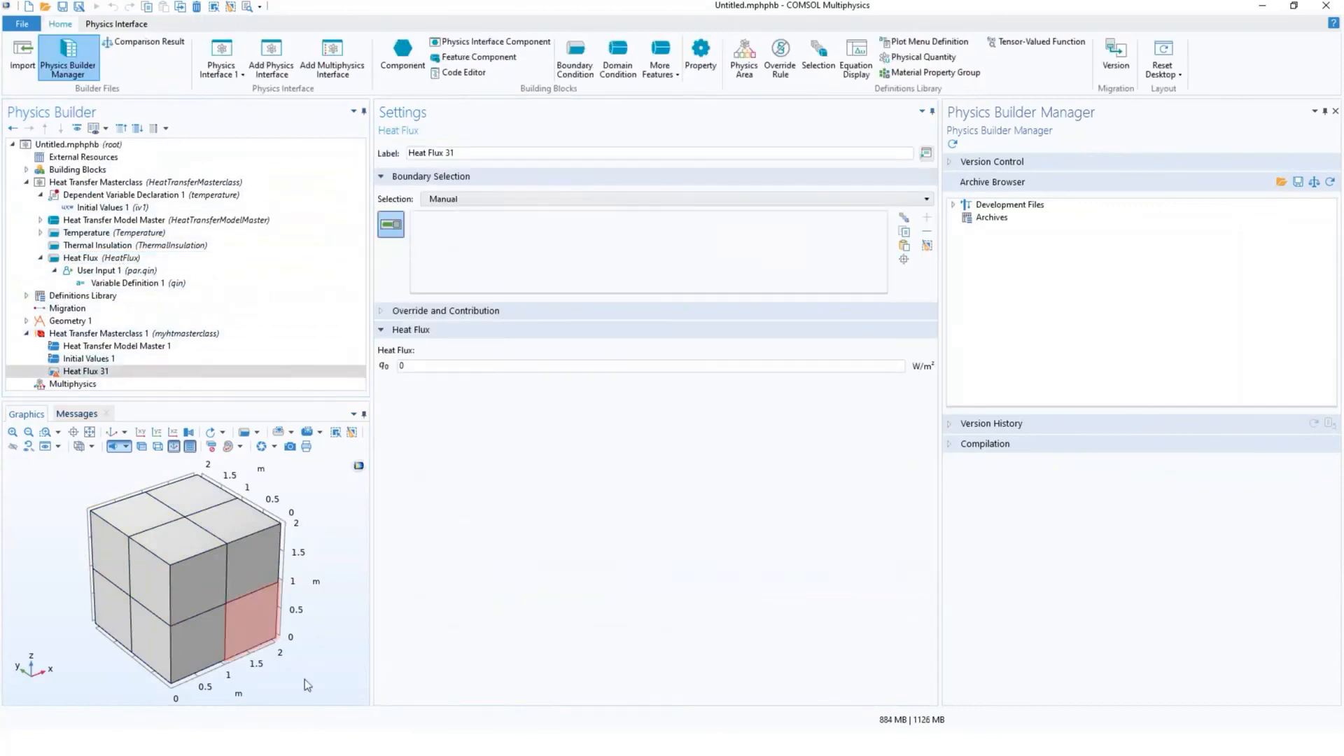
{"action": "left_click", "coordinate": [199, 581]}
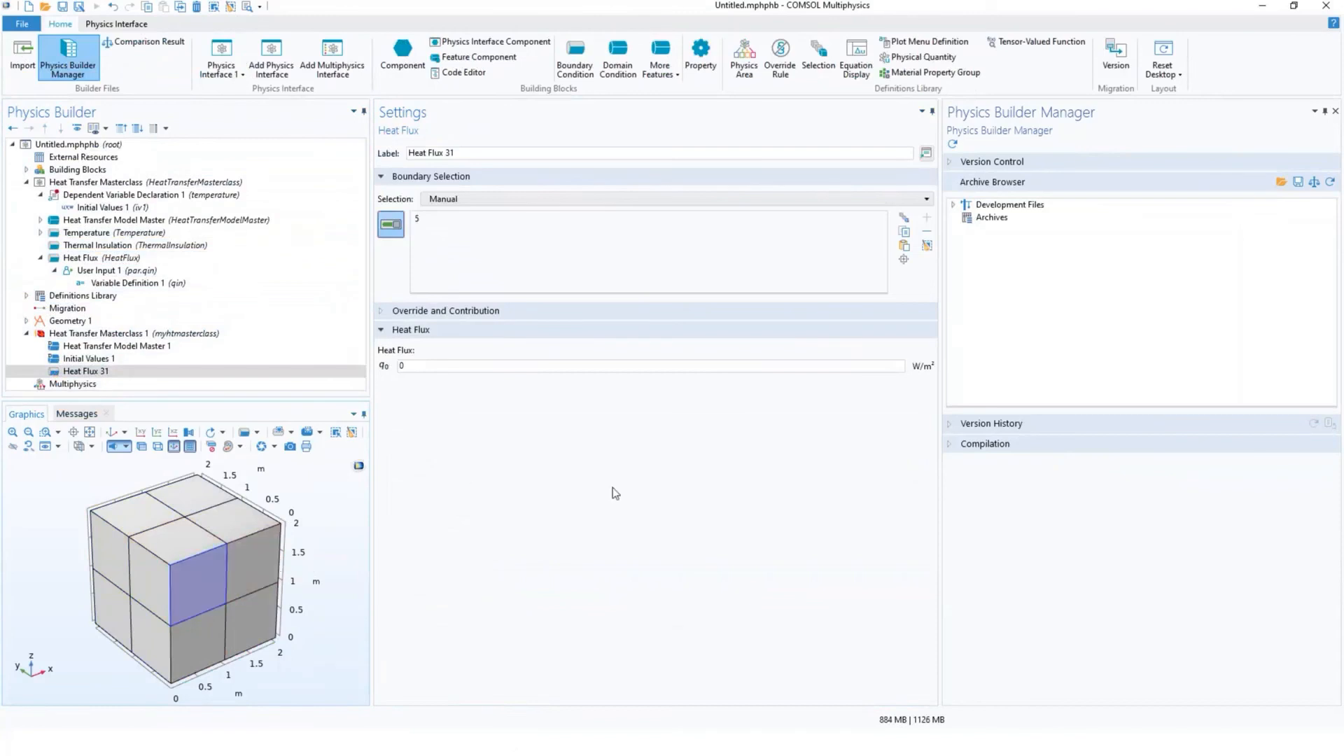
{"action": "right_click", "coordinate": [112, 334]}
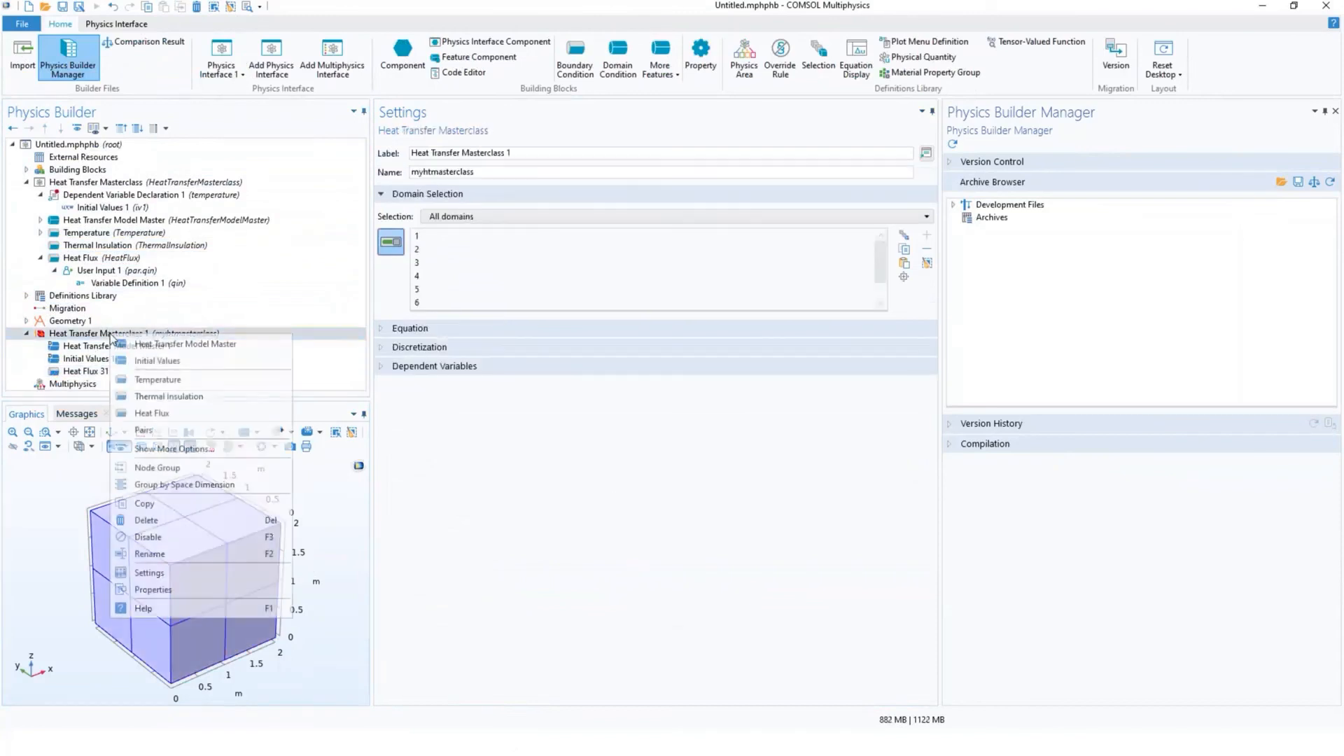
{"action": "left_click", "coordinate": [196, 381]}
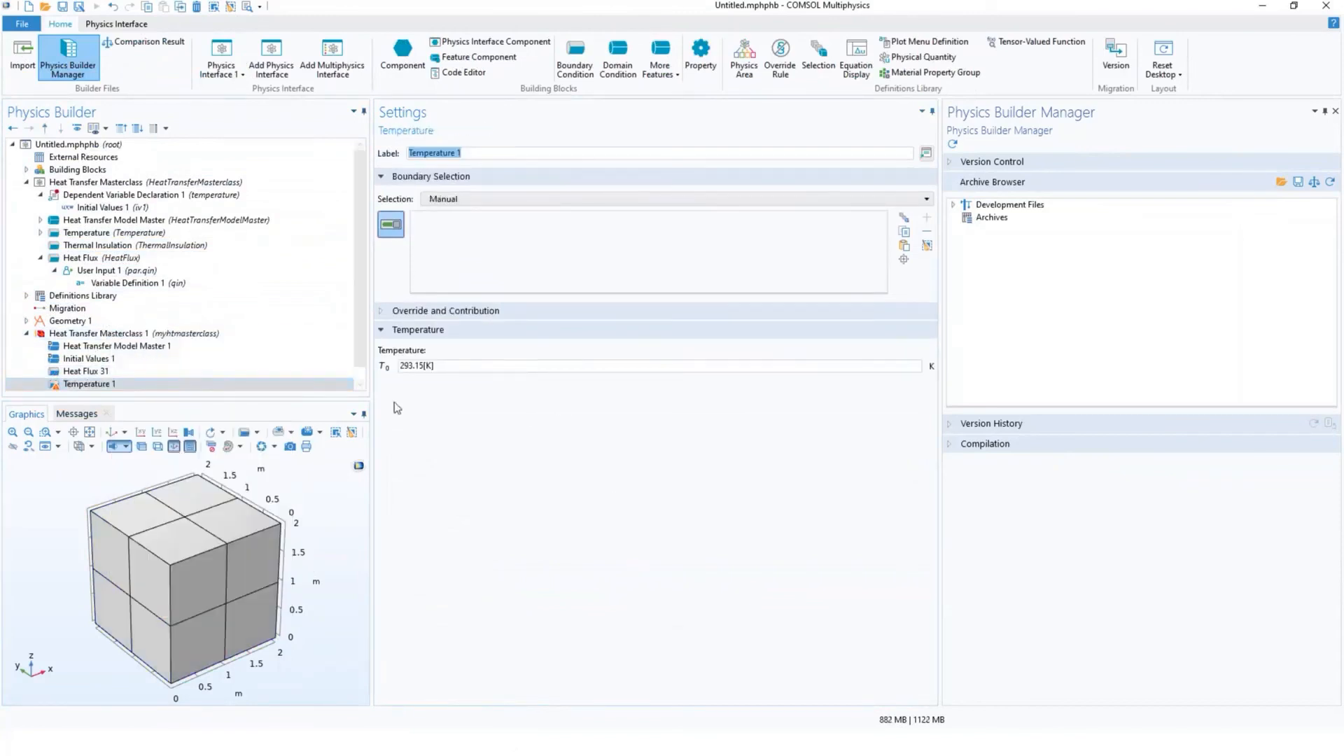
{"action": "left_click", "coordinate": [198, 587]}
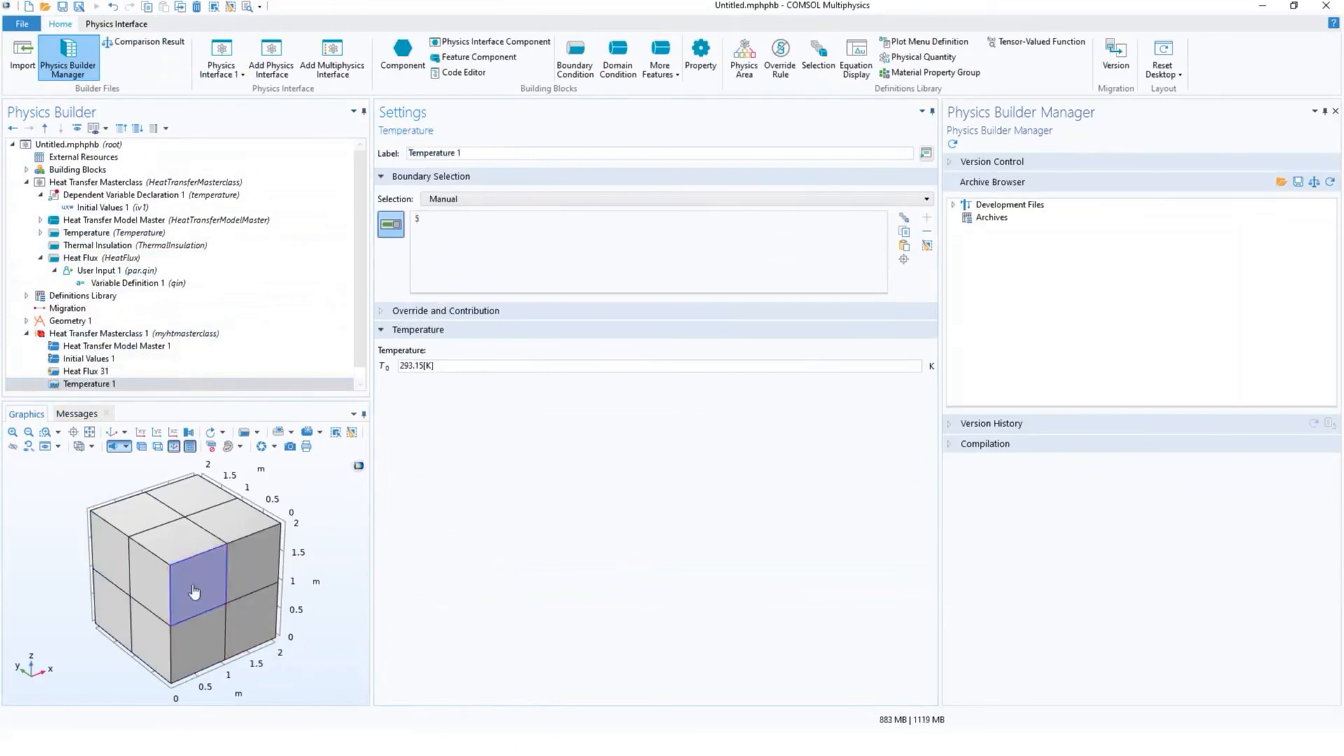
{"action": "left_click", "coordinate": [455, 313]}
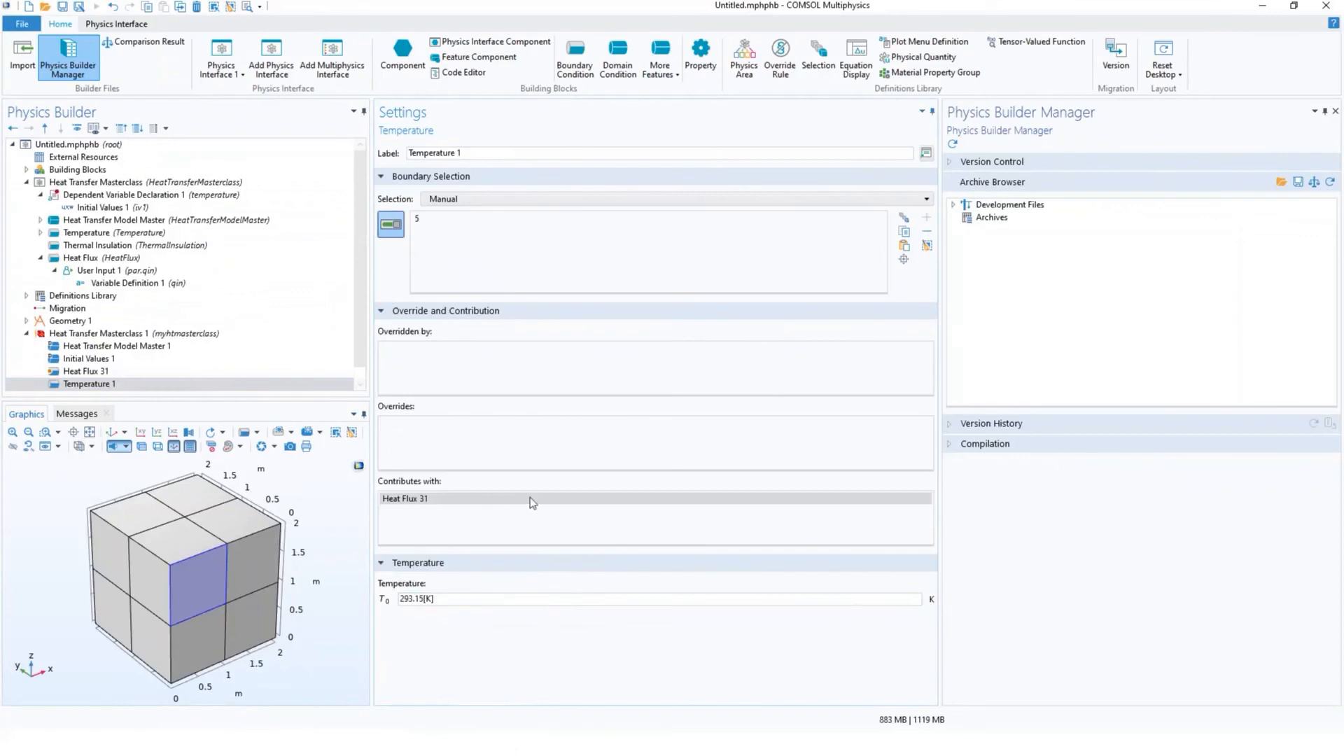
Step: Add a weak form equation with the integrand qin*test(T) to the Heat Flux boundary condition
{"action": "left_click", "coordinate": [110, 260]}
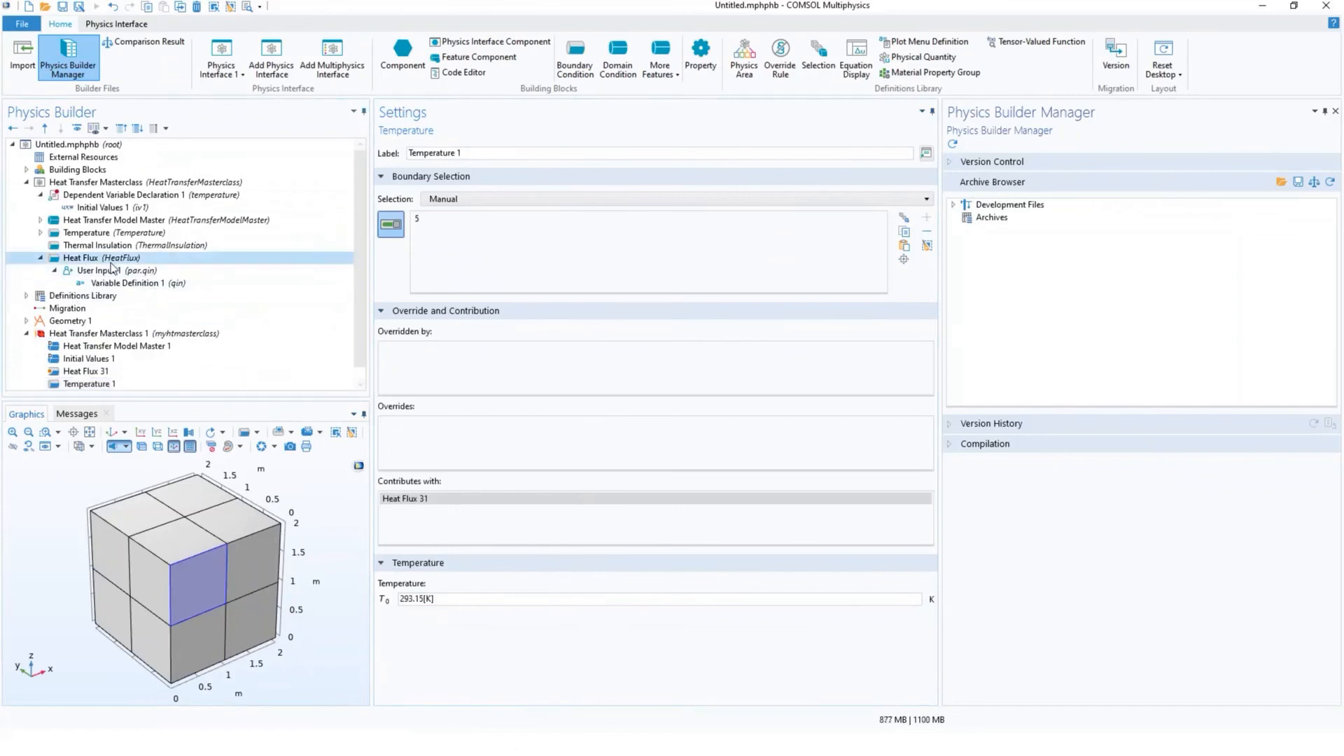
{"action": "left_click", "coordinate": [112, 269]}
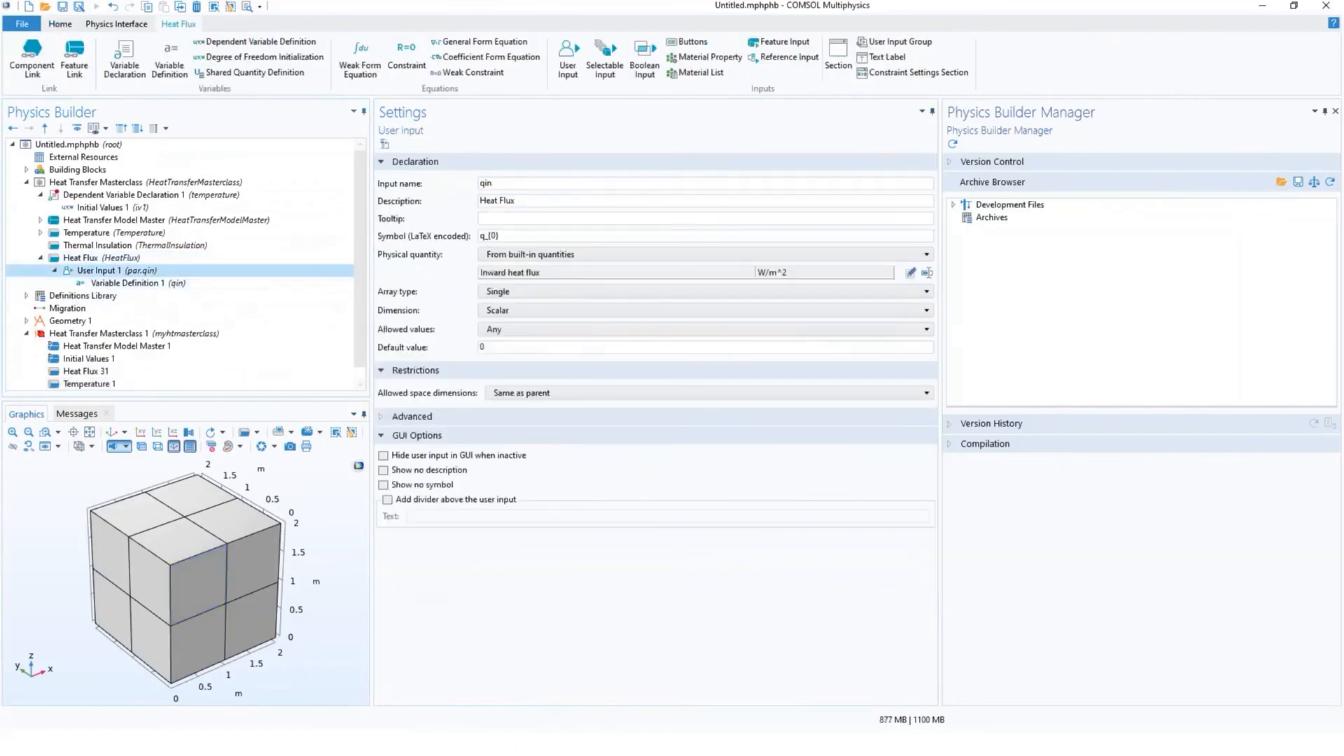
{"action": "right_click", "coordinate": [96, 259]}
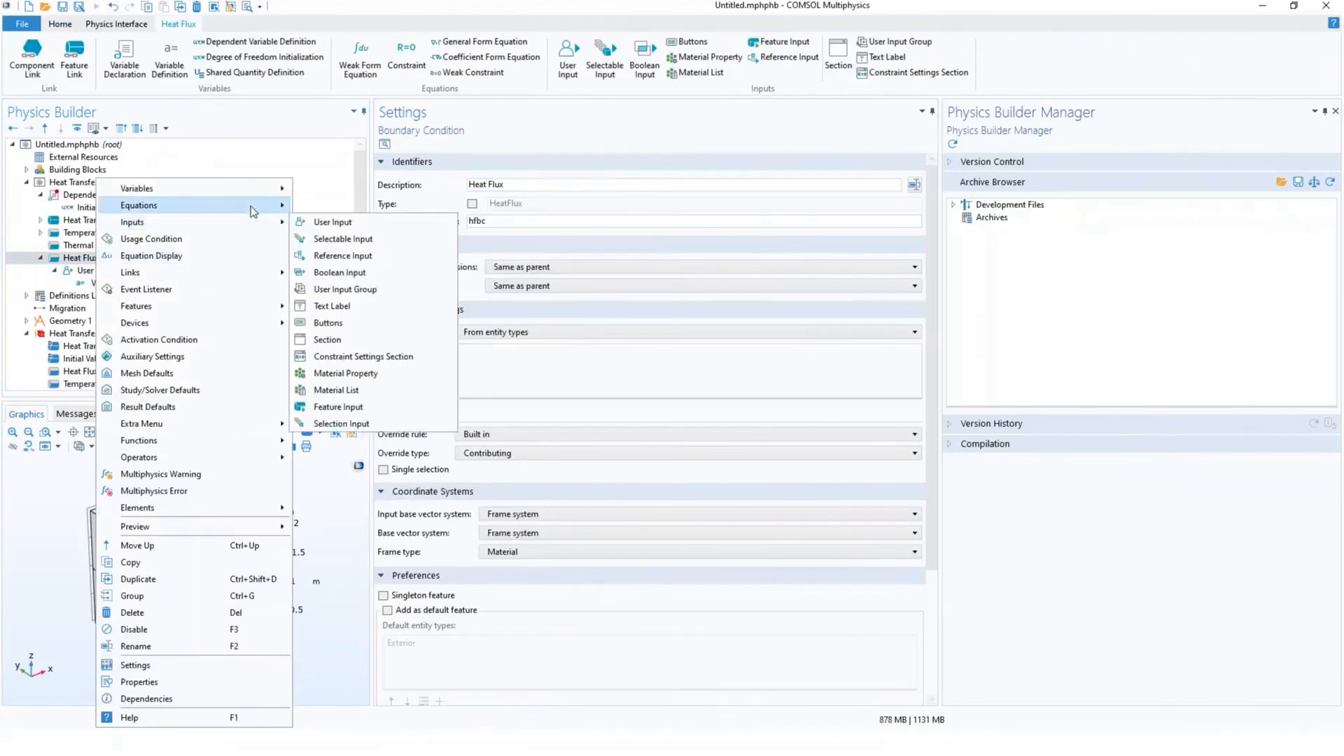
{"action": "mouse_move", "coordinate": [253, 208]}
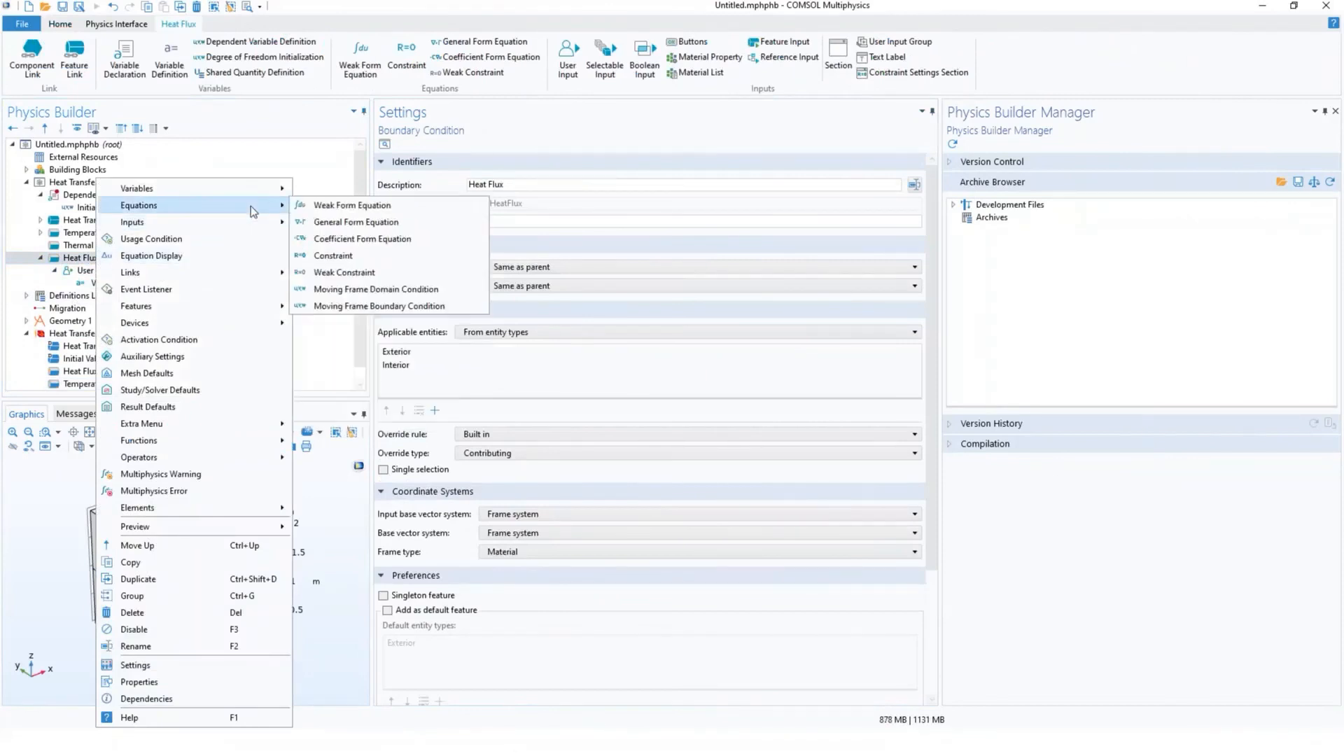
{"action": "left_click", "coordinate": [354, 212]}
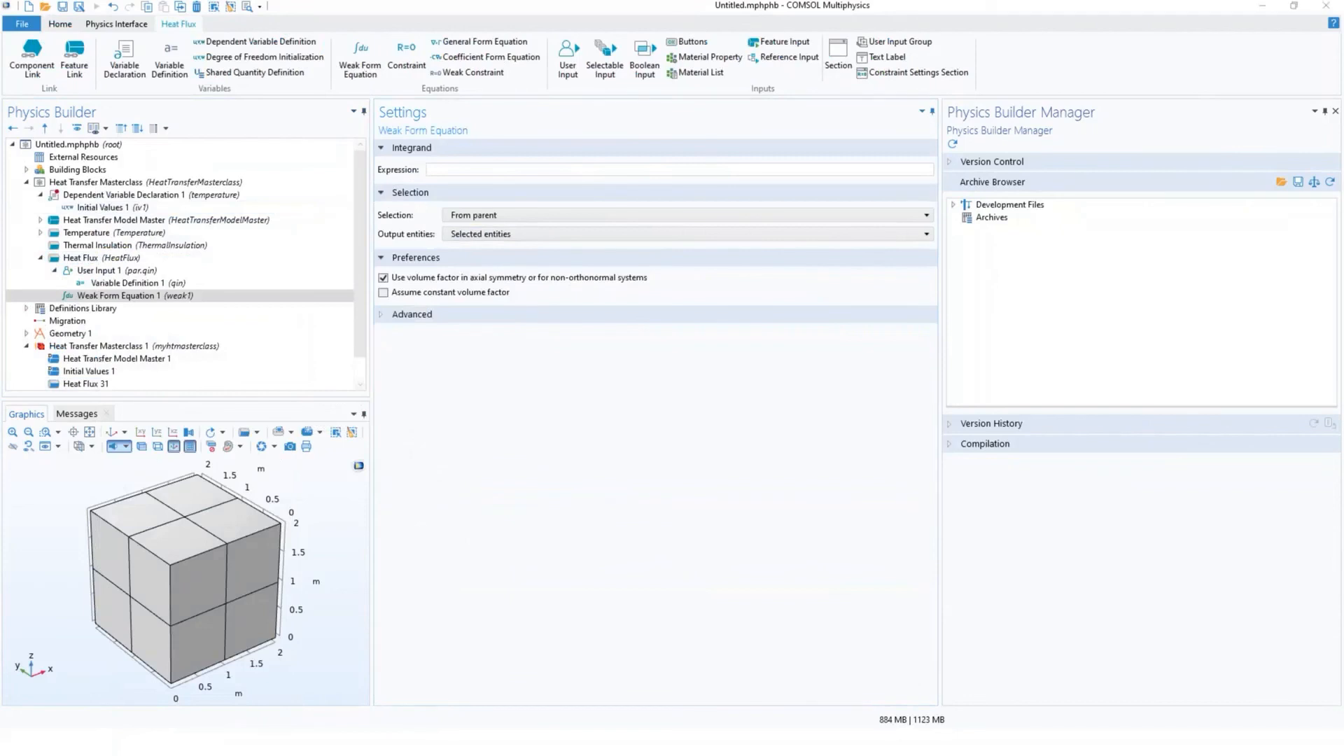
{"action": "left_click", "coordinate": [443, 174]}
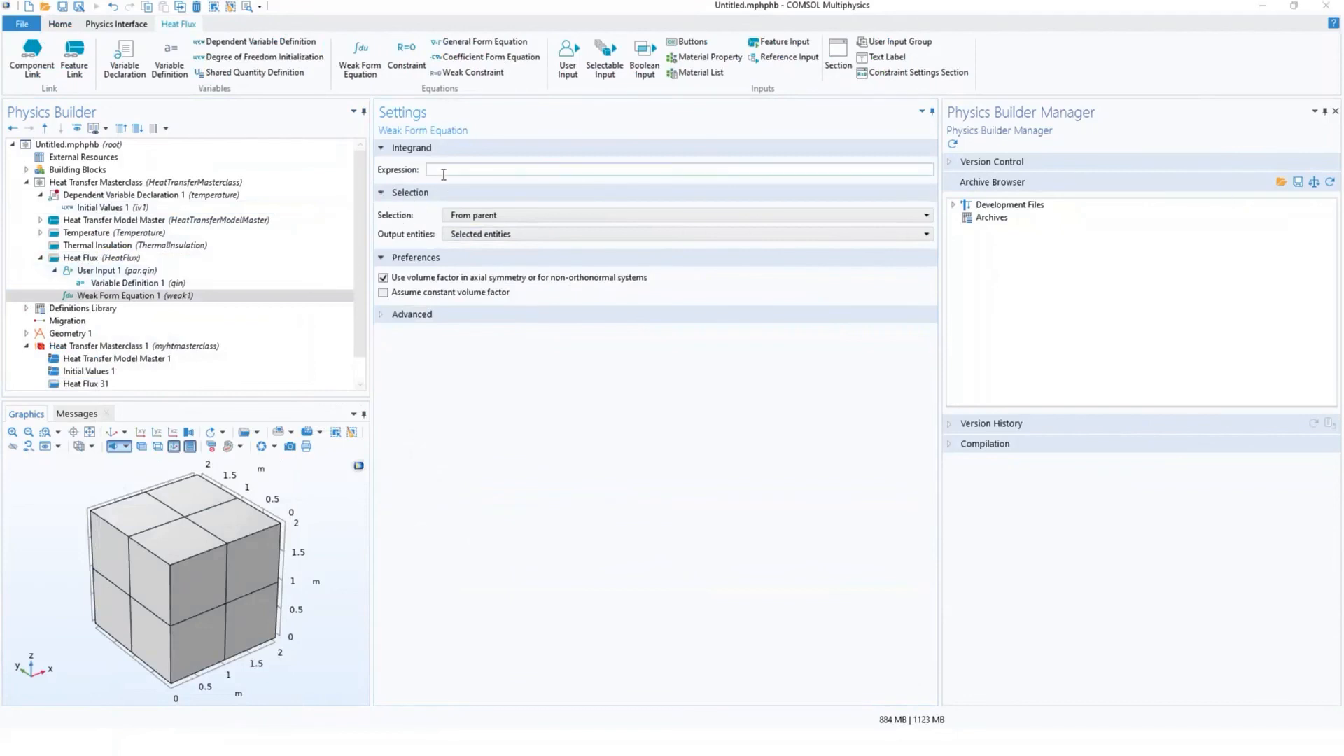
{"action": "type", "text": "qin*test(T)"}
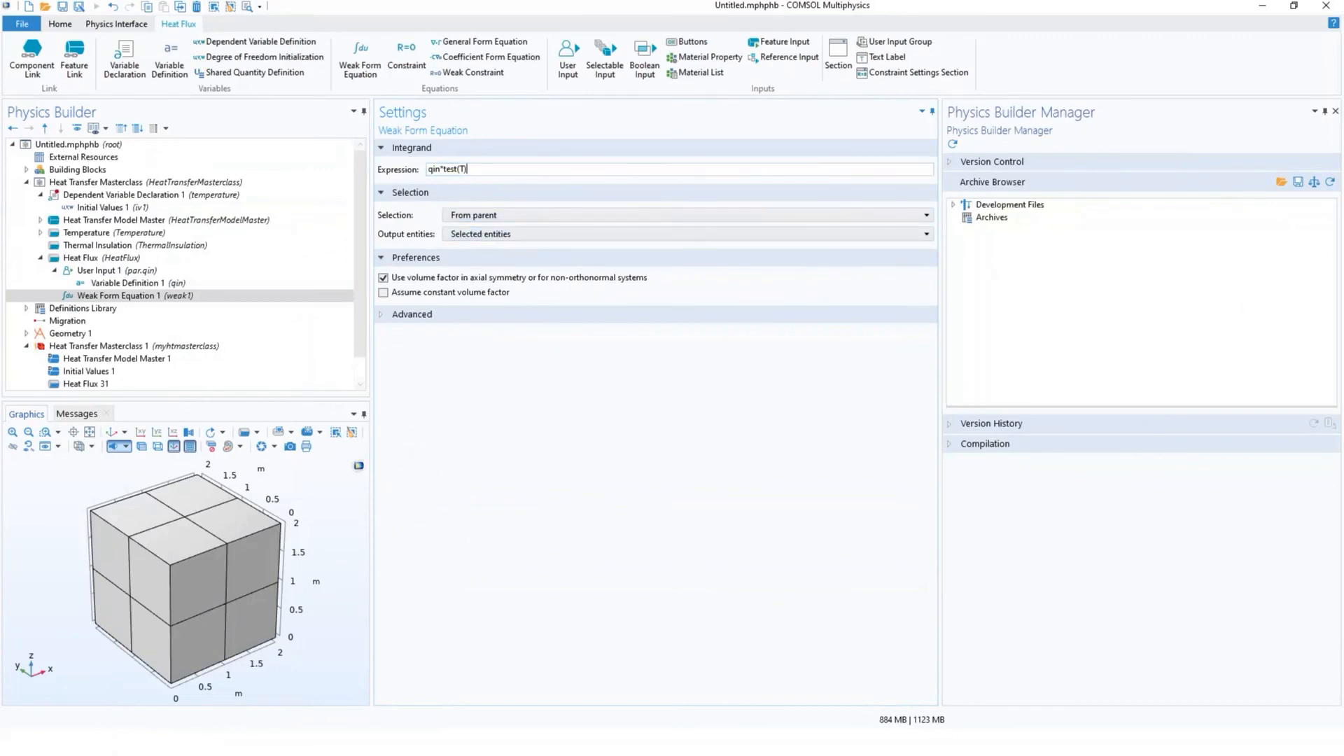
Step: Review the qin variable definition and the Heat Flux condition's settings, and collapse the Heat Flux branch
{"action": "left_click", "coordinate": [126, 283]}
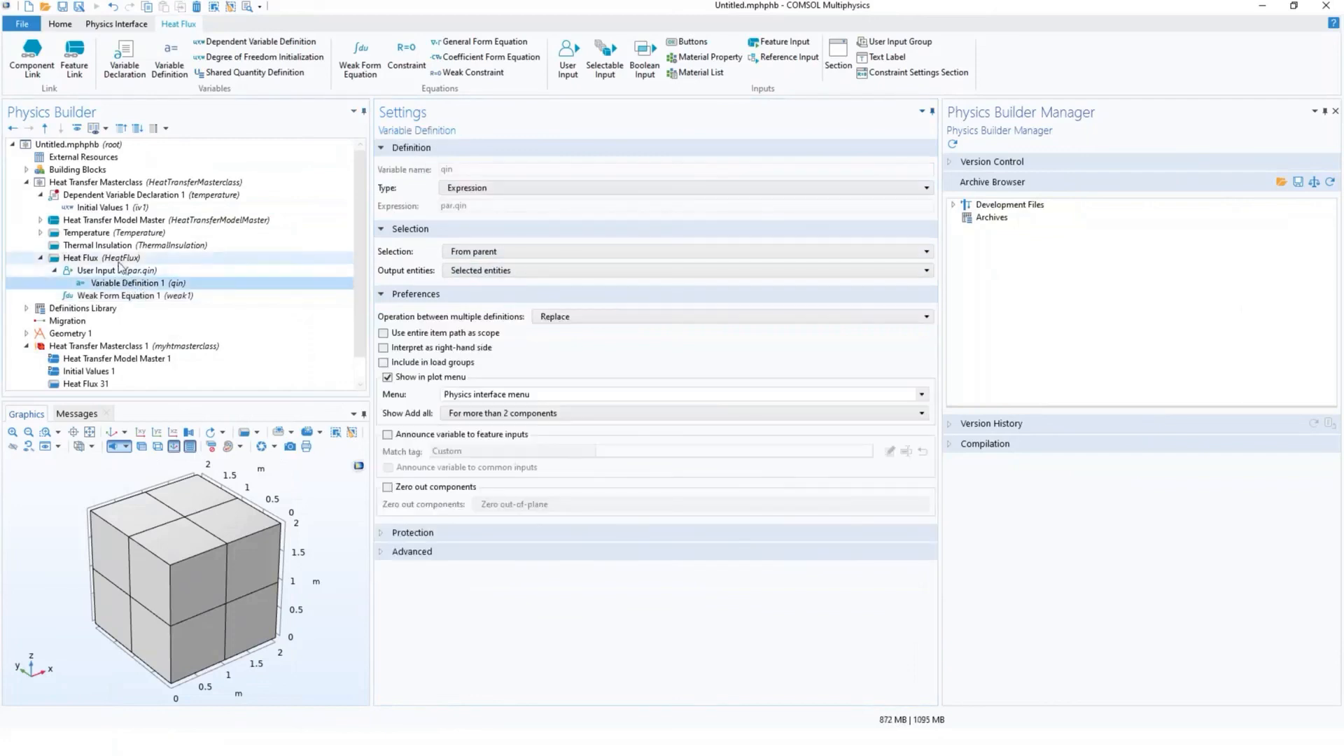
{"action": "left_click", "coordinate": [119, 261]}
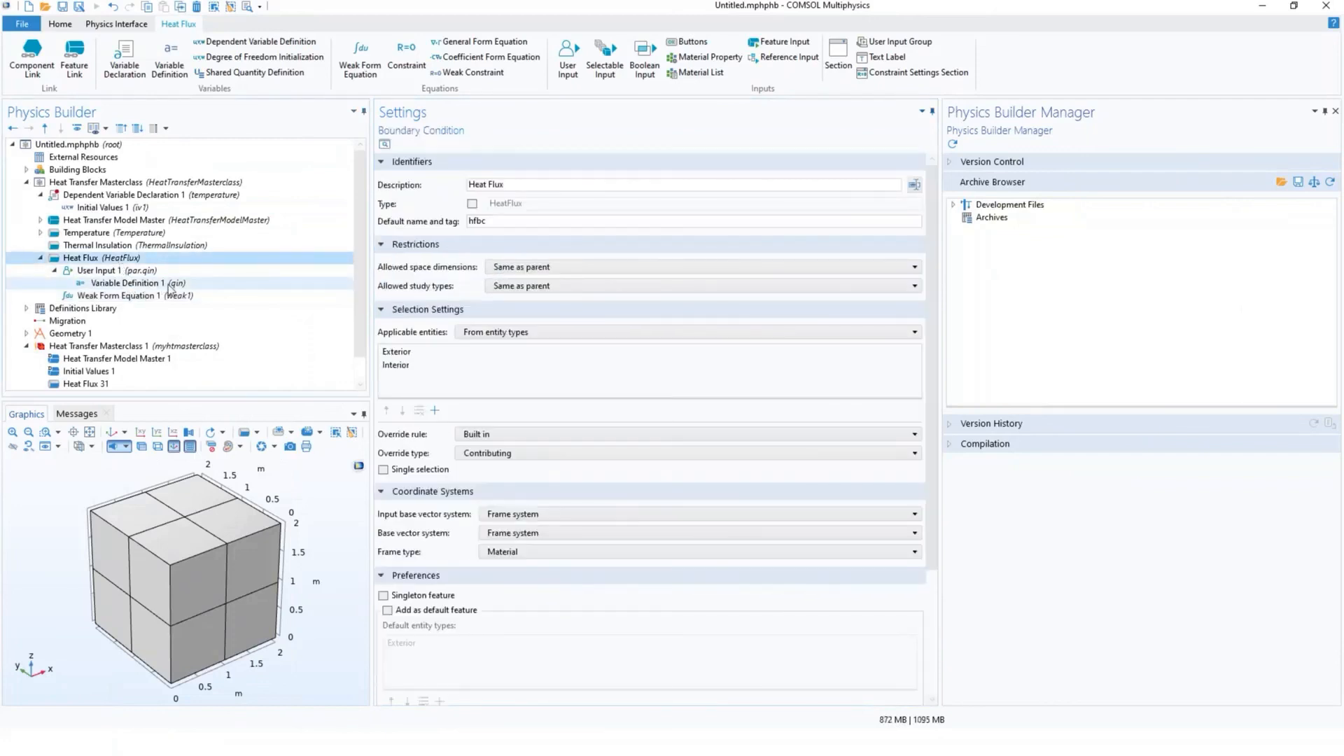
{"action": "scroll", "coordinate": [168, 285], "scroll_direction": "down", "scroll_amount": 1}
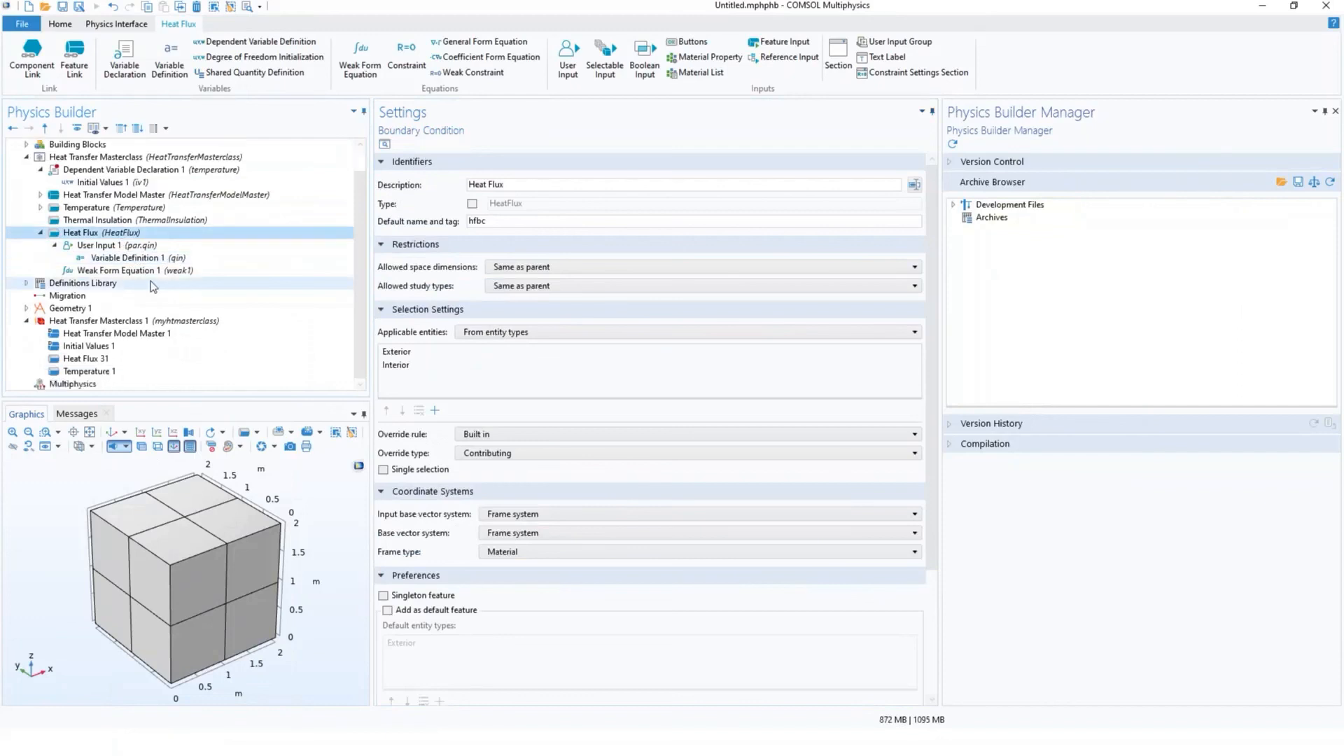
{"action": "left_click", "coordinate": [42, 233]}
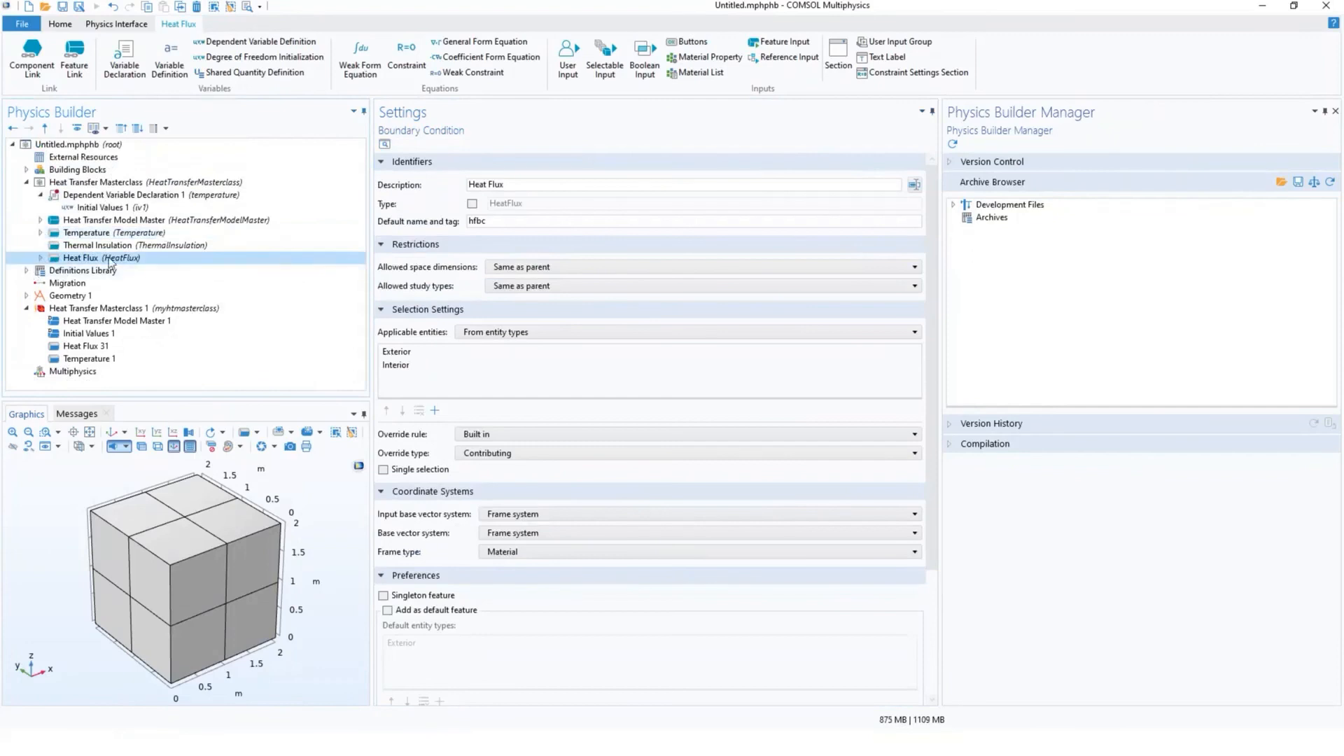
Step: Add Result Defaults containing a 3D plot group to the Heat Transfer Masterclass interface
{"action": "left_click", "coordinate": [114, 183]}
{"action": "right_click", "coordinate": [114, 183]}
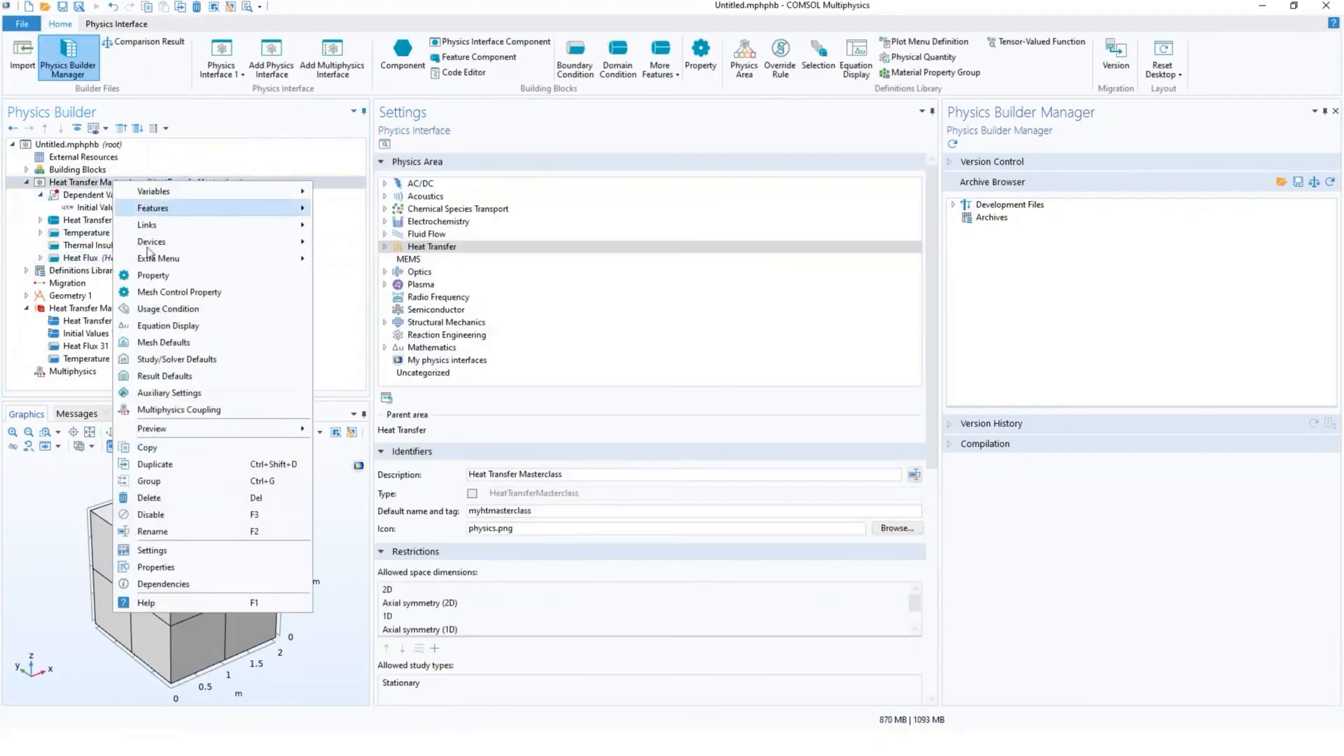
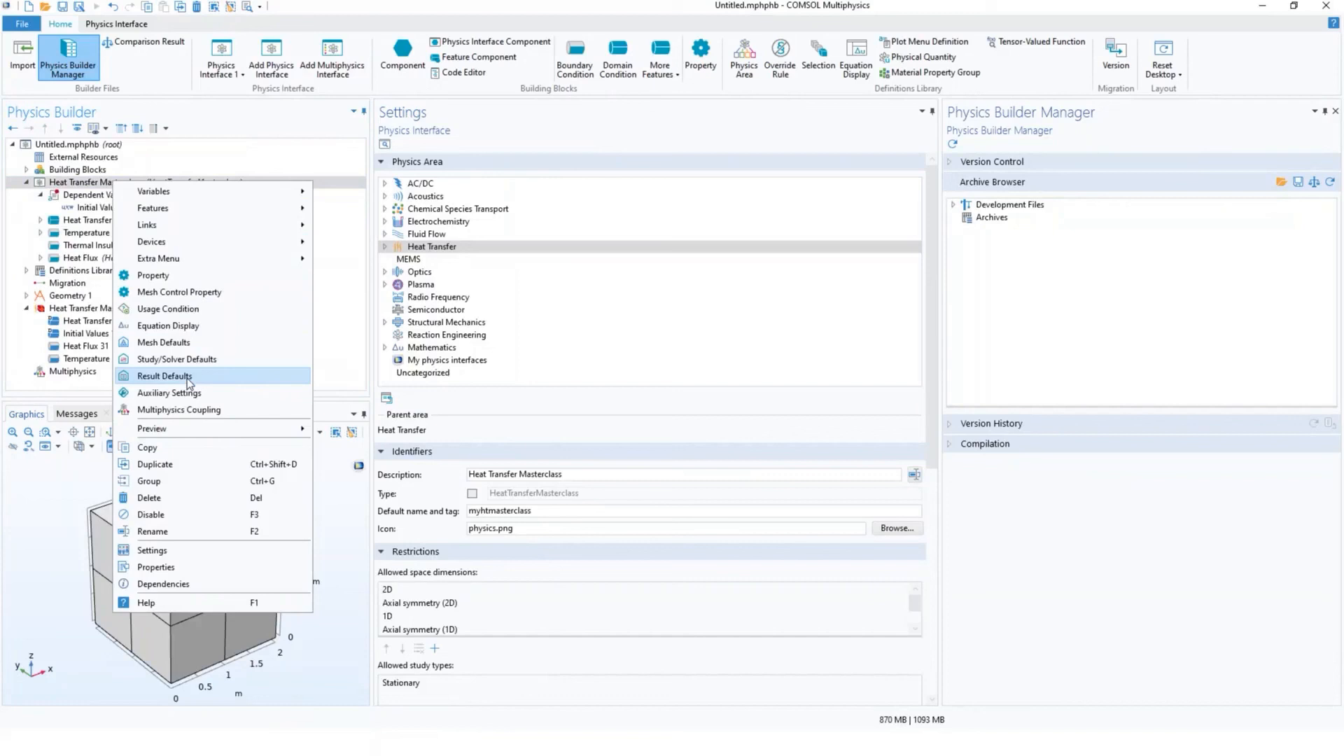
{"action": "left_click", "coordinate": [189, 378]}
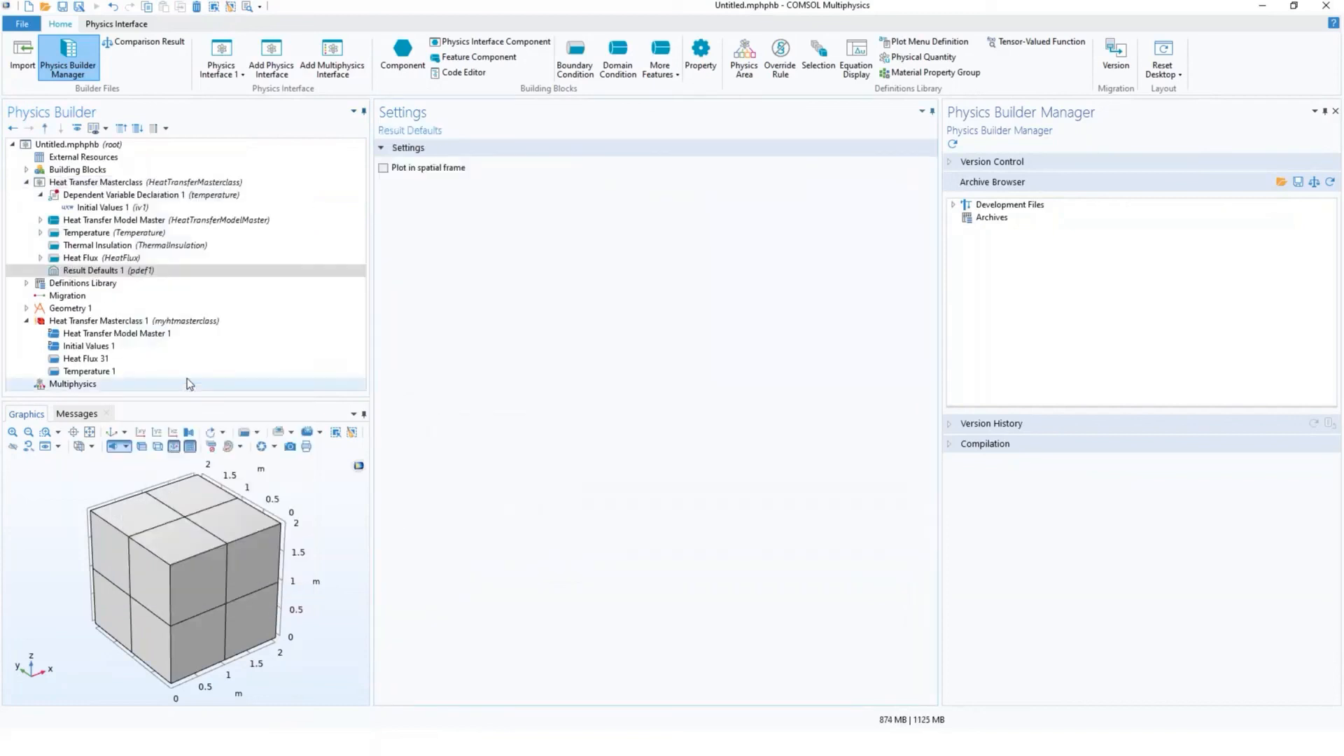
{"action": "left_click", "coordinate": [81, 273]}
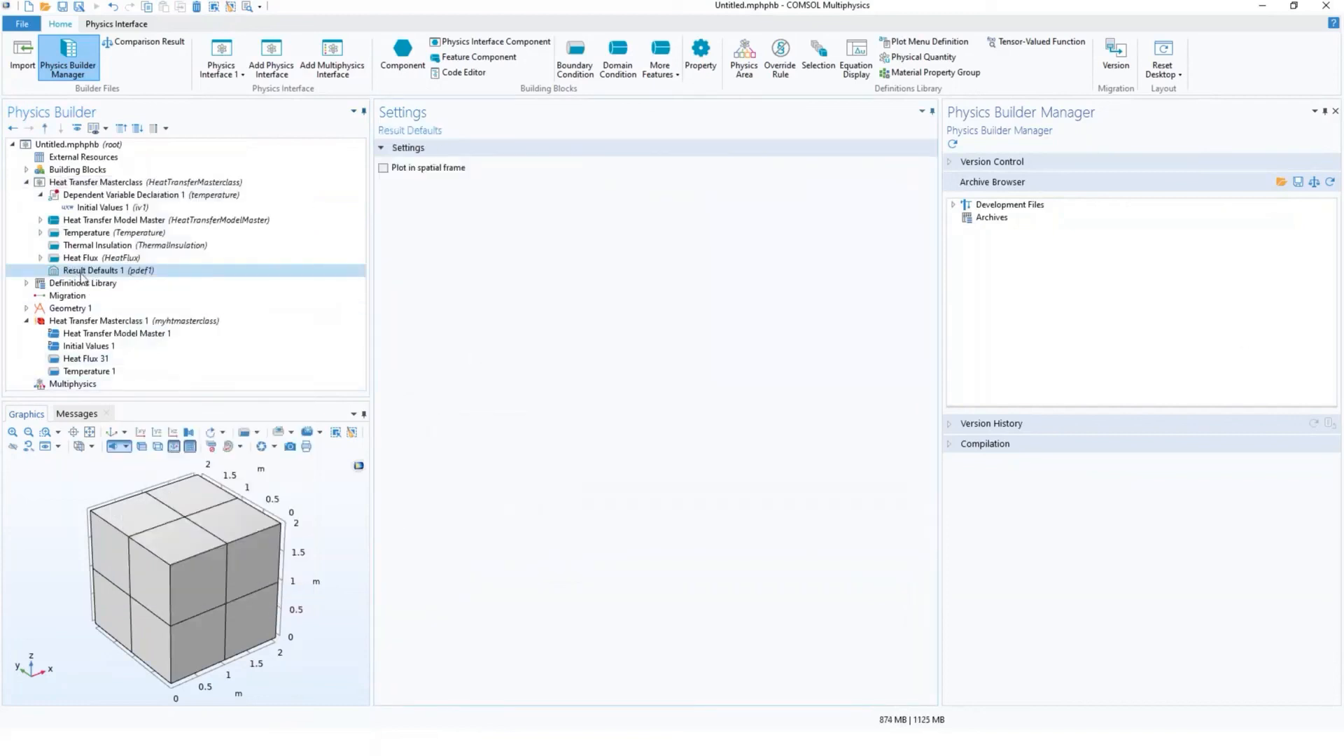
{"action": "right_click", "coordinate": [82, 274]}
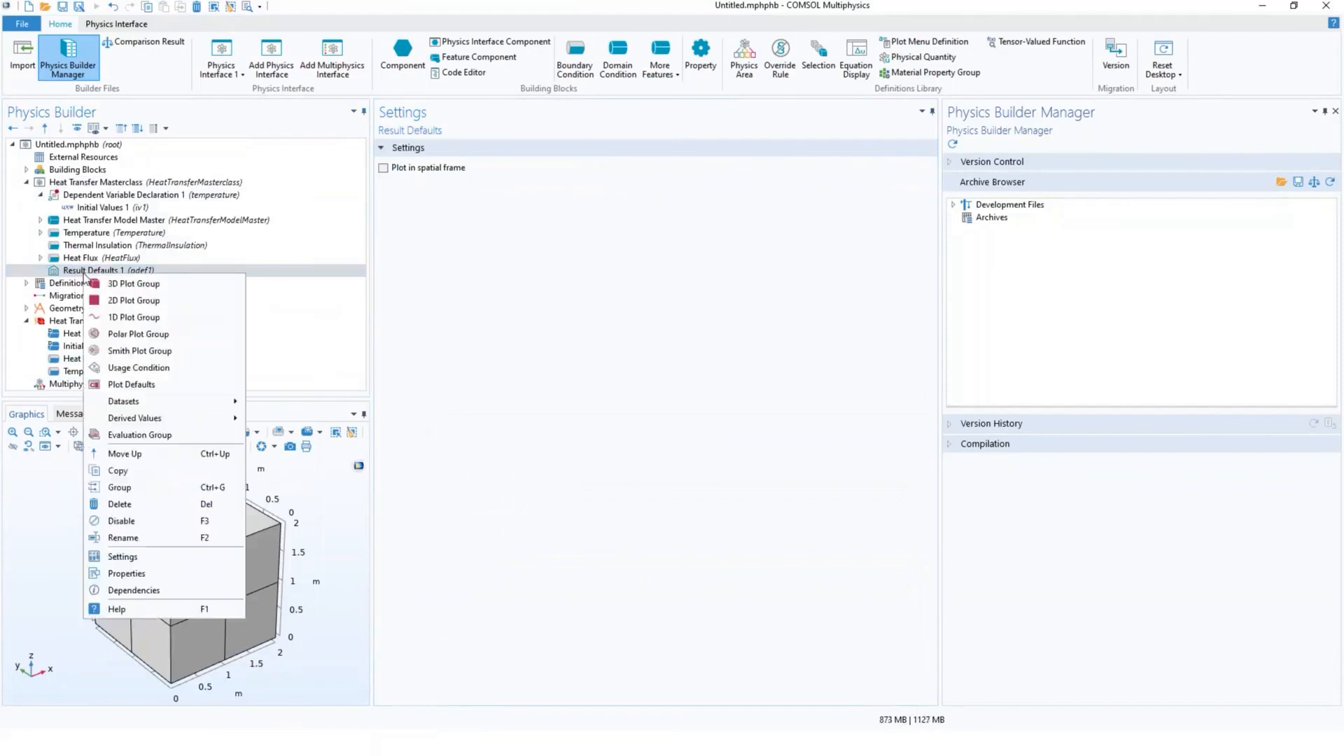
{"action": "left_click", "coordinate": [161, 283]}
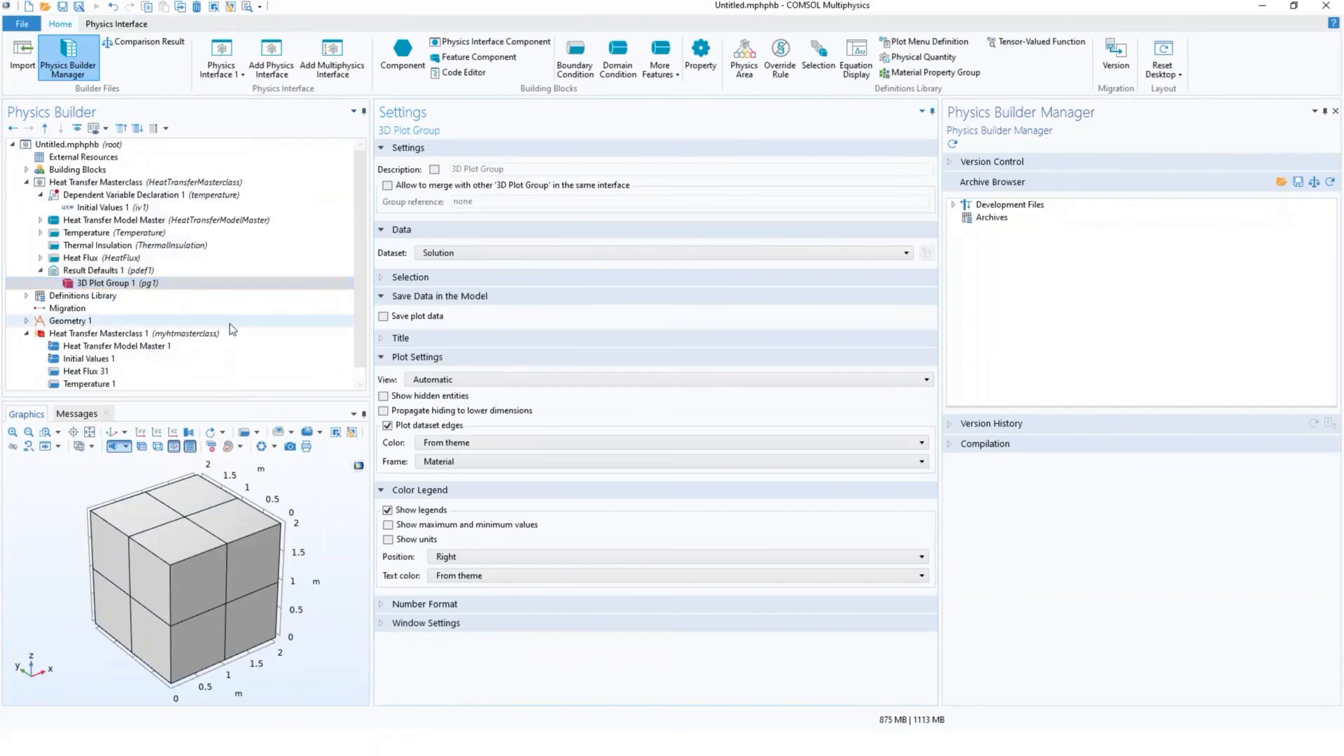
Step: Add a Volume plot to the 3D plot group, set its expression to T and check the unit options
{"action": "right_click", "coordinate": [147, 287]}
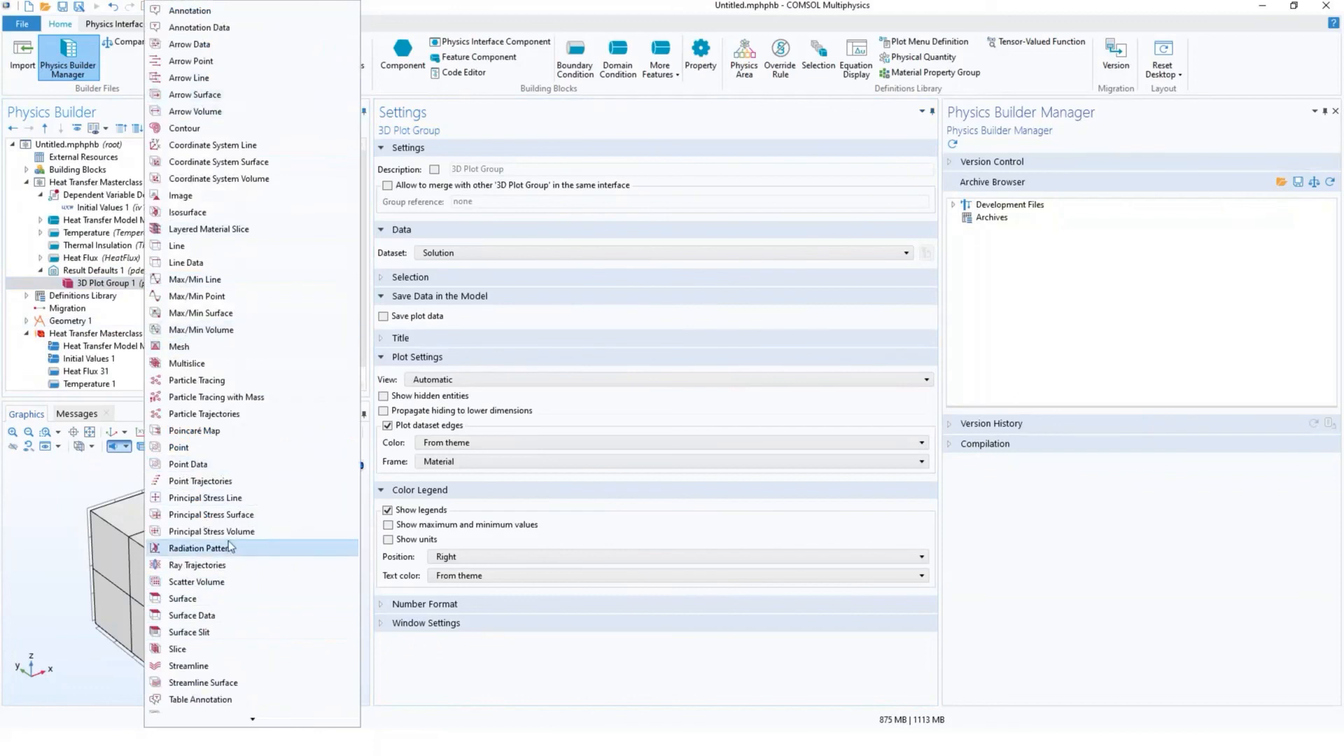
{"action": "scroll", "coordinate": [229, 545], "scroll_direction": "down", "scroll_amount": 3}
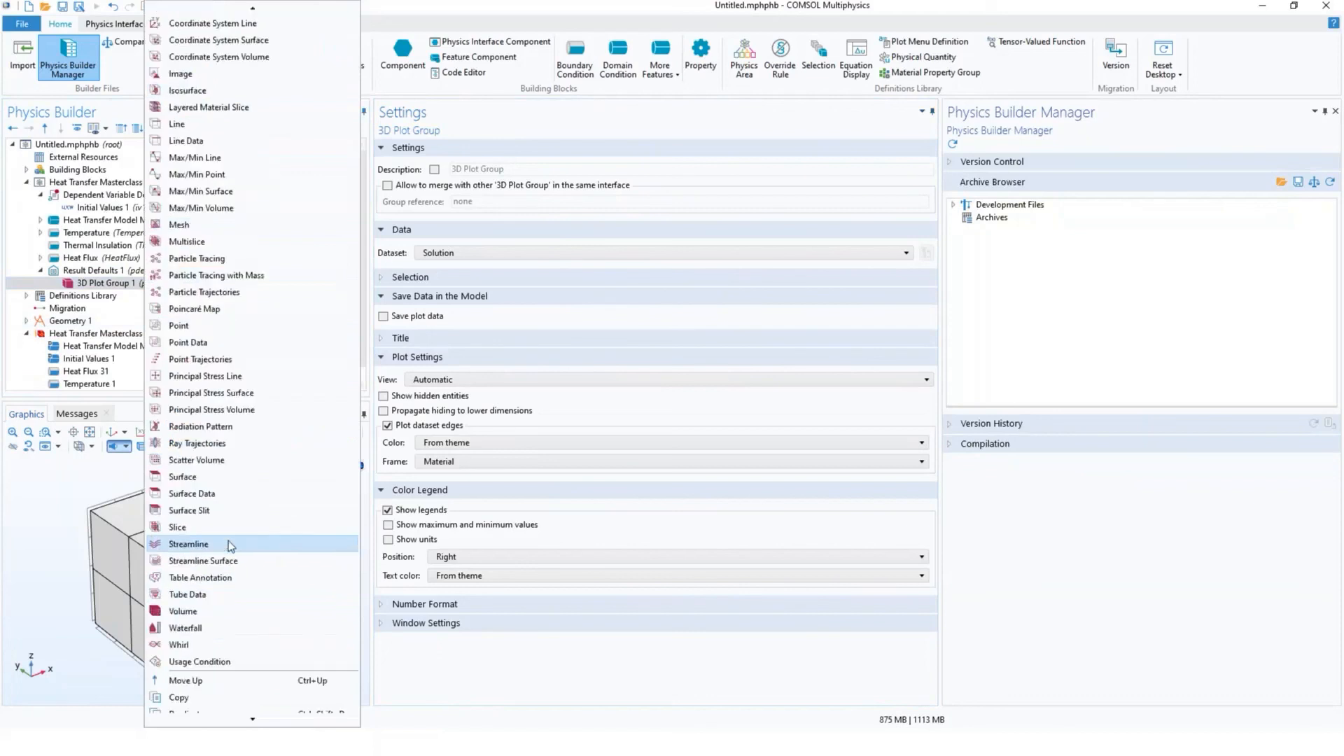
{"action": "left_click", "coordinate": [200, 612]}
{"action": "left_click", "coordinate": [426, 397]}
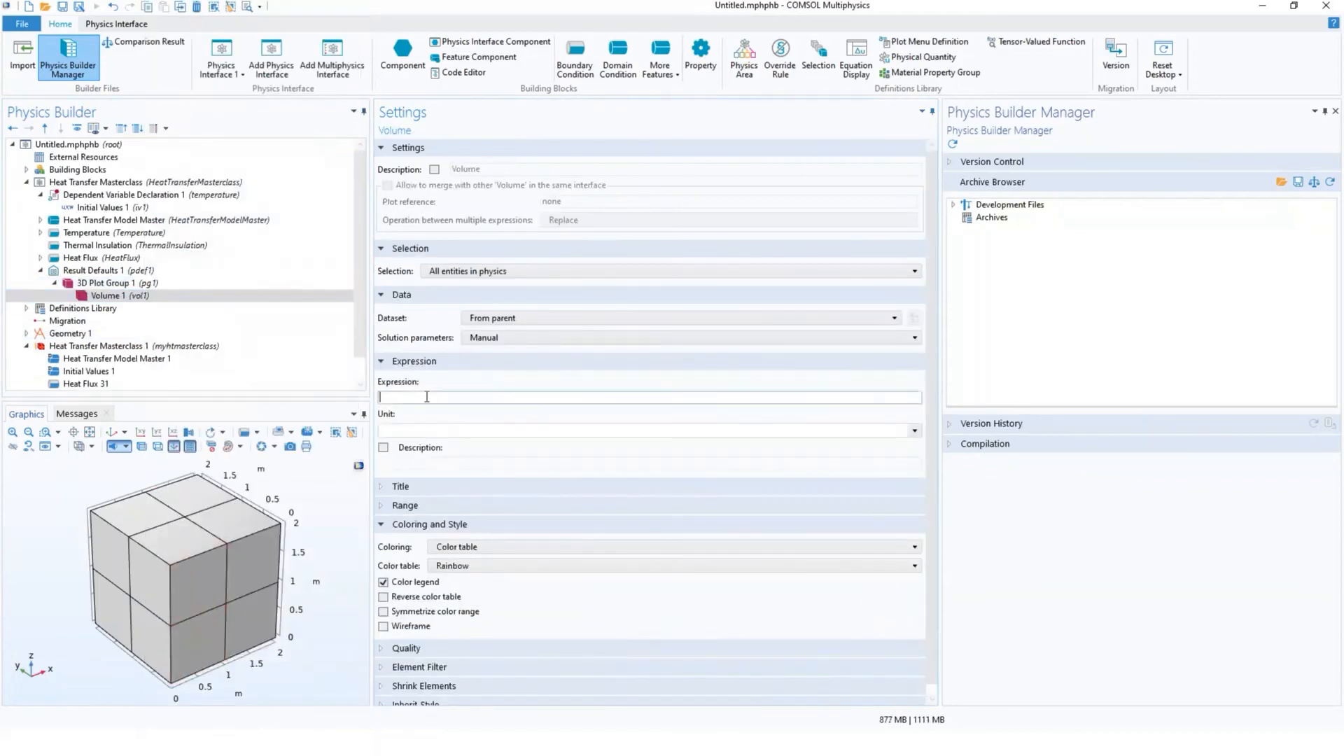
{"action": "type", "text": "T"}
{"action": "key", "text": "Tab"}
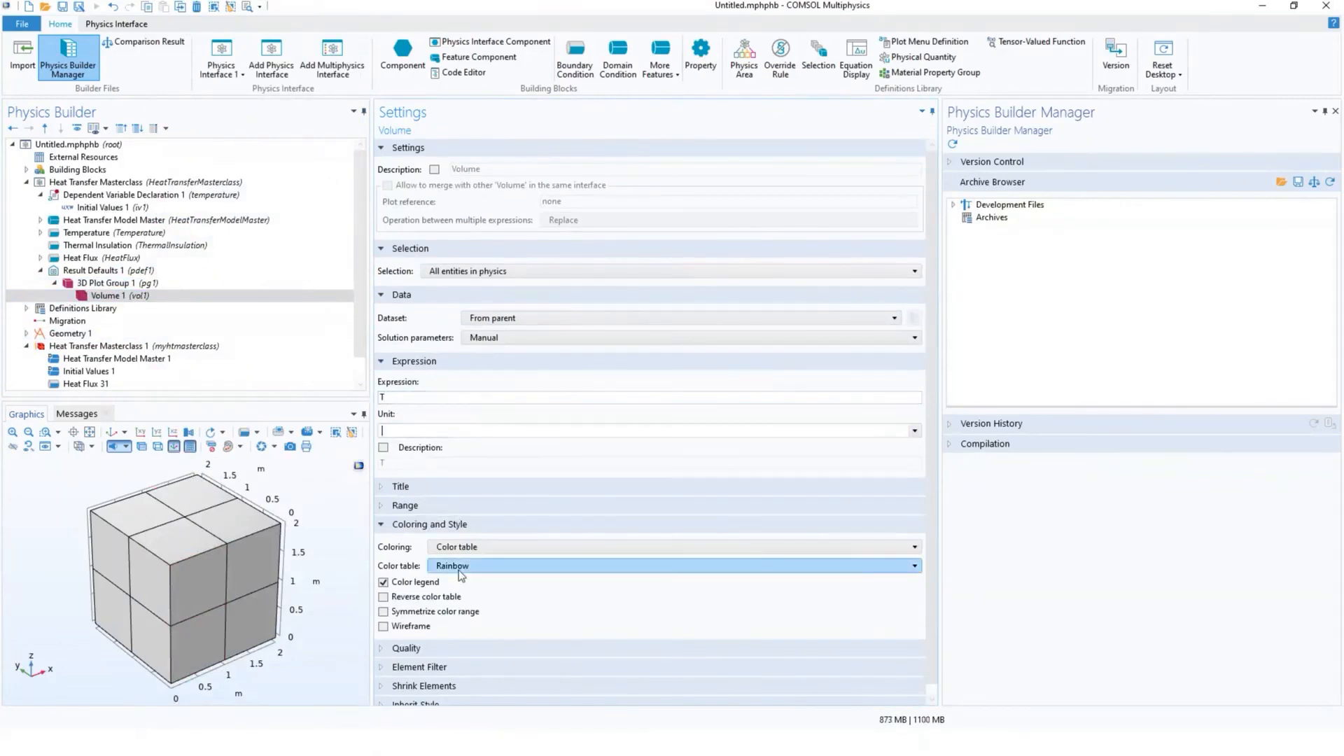
{"action": "left_click", "coordinate": [914, 433]}
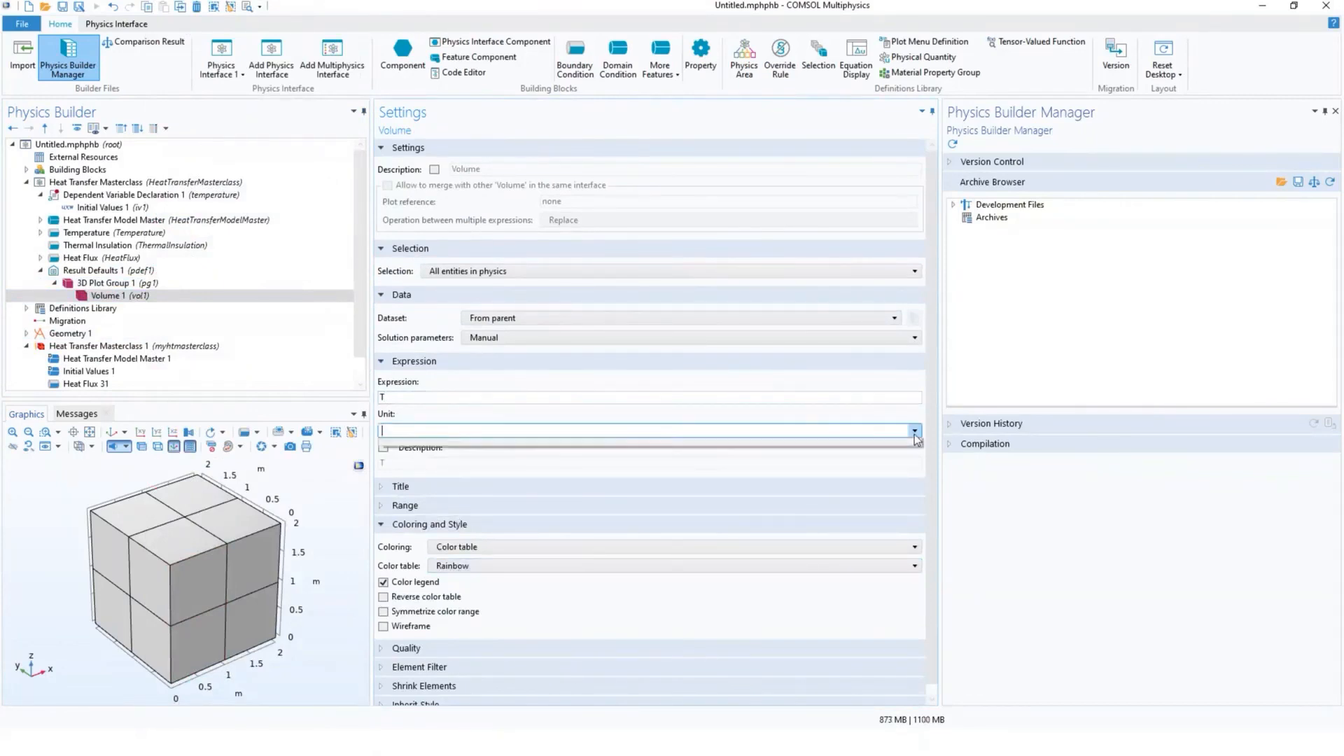
Step: Give the 3D plot group the custom description Temperature and check its dataset options and the volume plot's settings
{"action": "left_click", "coordinate": [147, 284]}
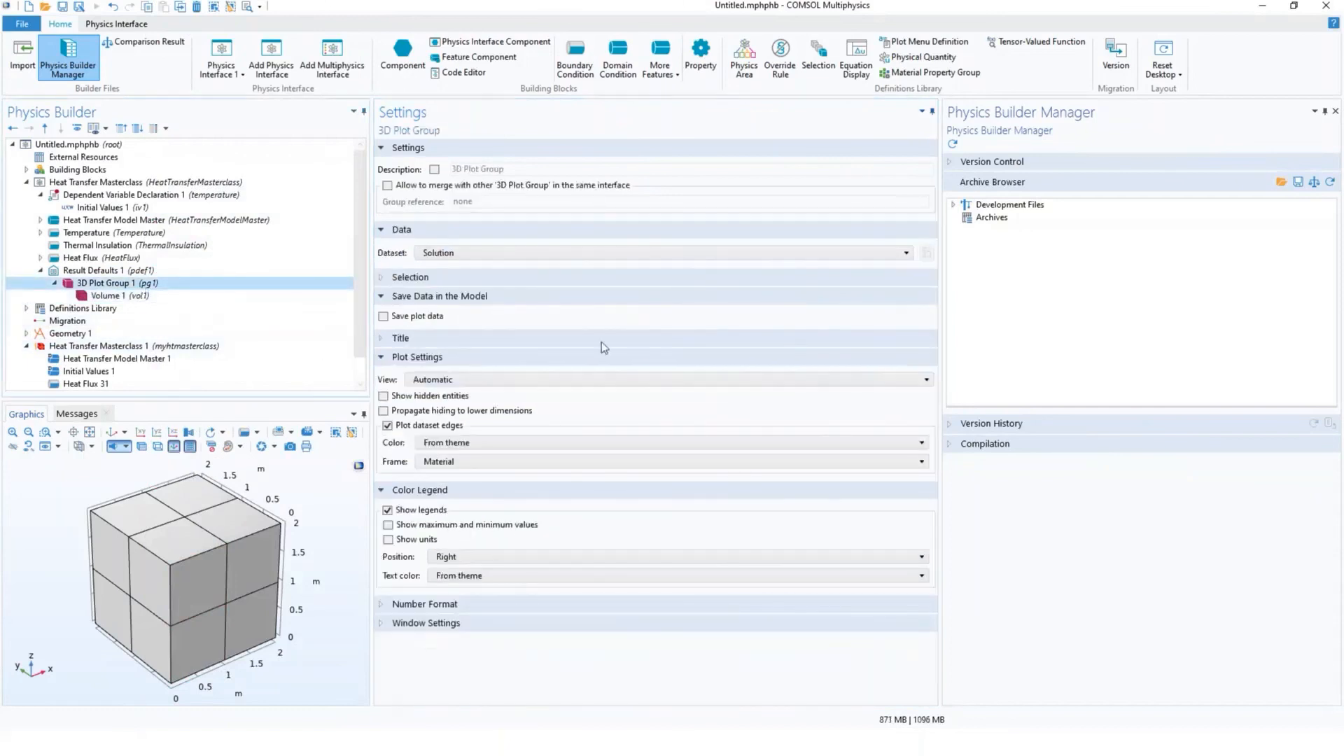
{"action": "left_click", "coordinate": [435, 170]}
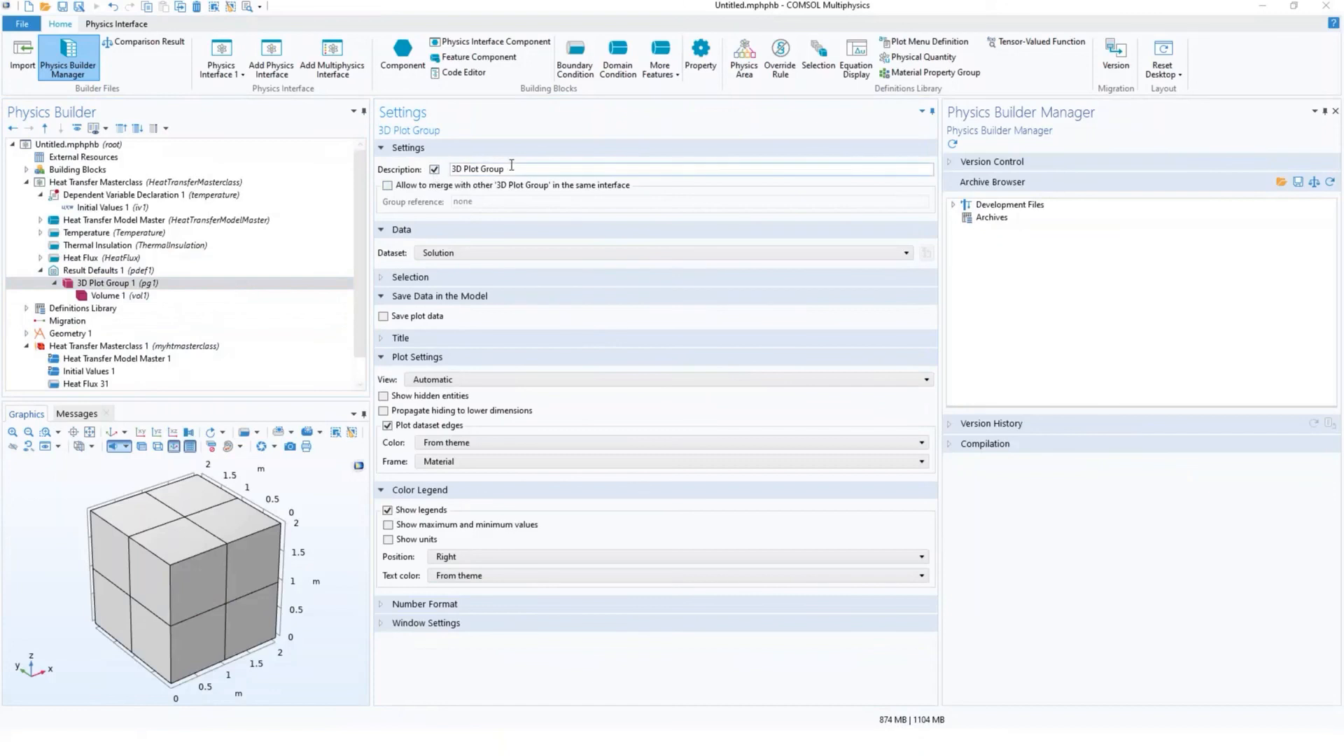
{"action": "triple_click", "coordinate": [442, 170]}
{"action": "type", "text": "Temperature"}
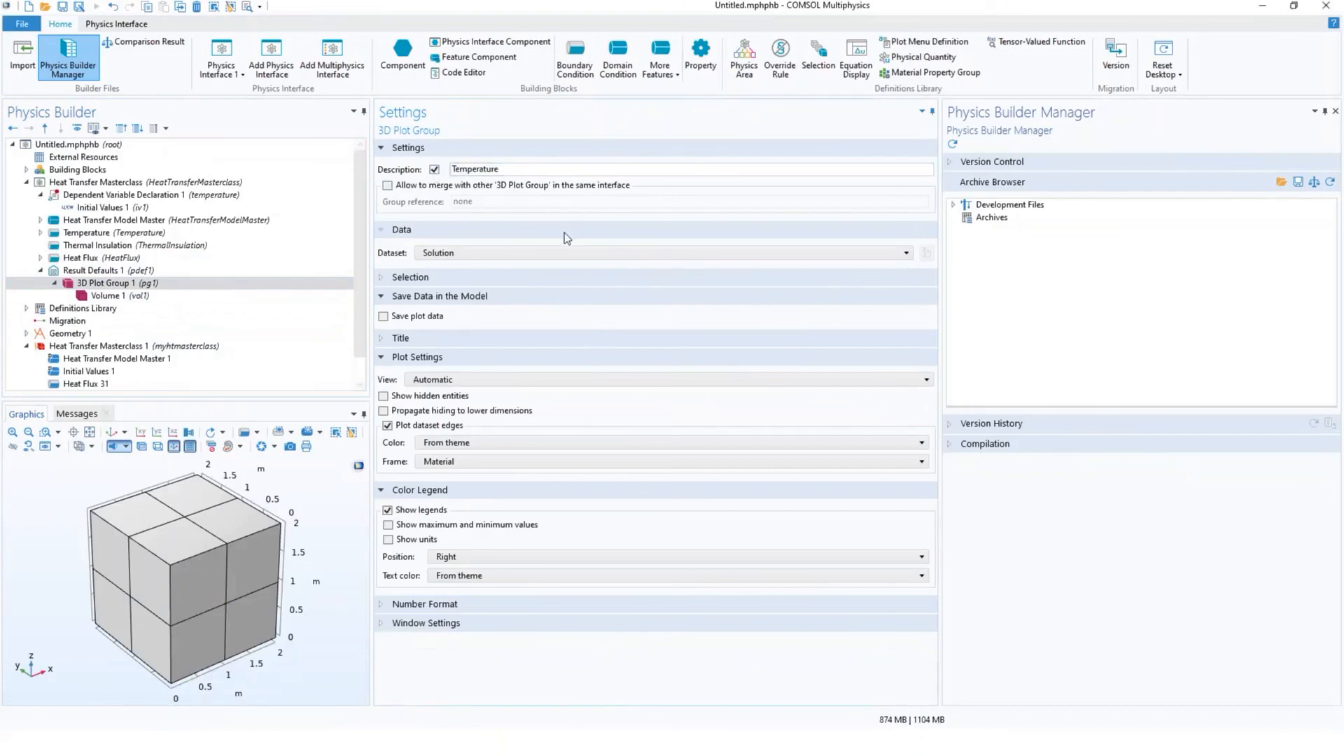
{"action": "left_click", "coordinate": [457, 256]}
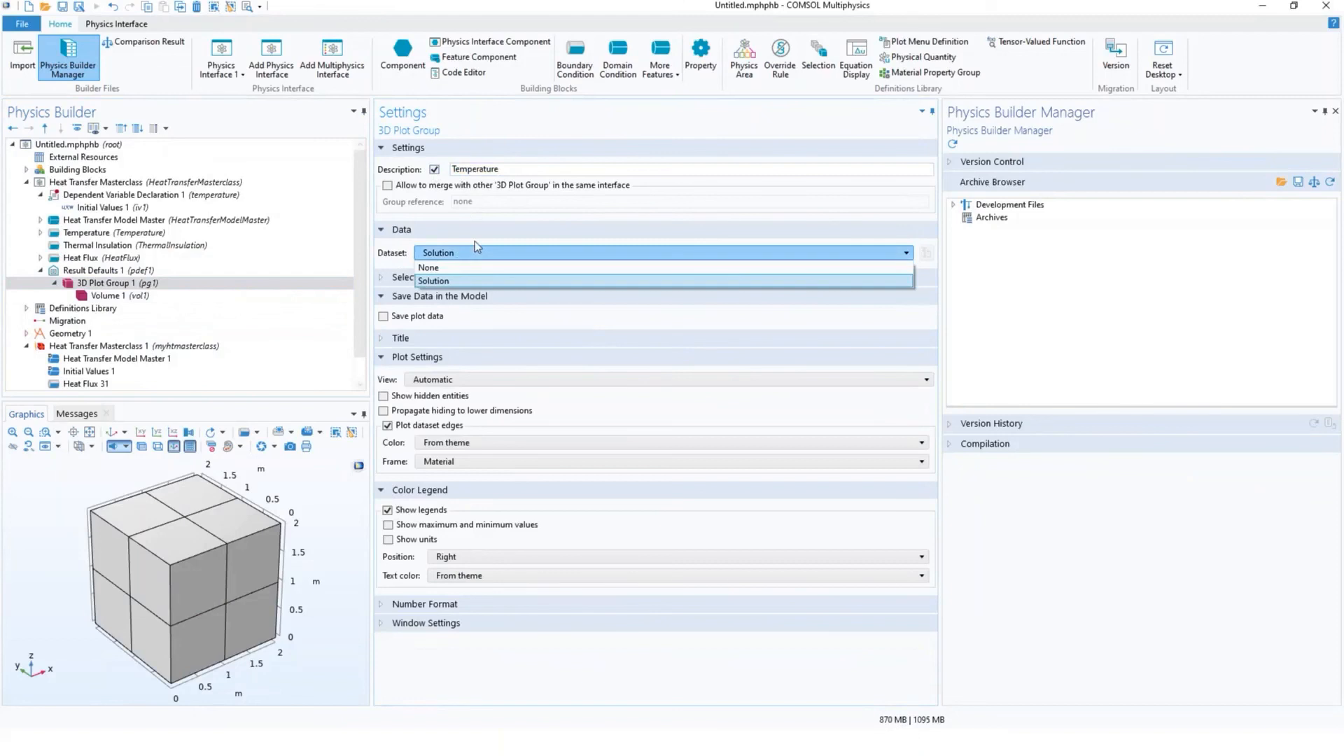
{"action": "left_click", "coordinate": [475, 241]}
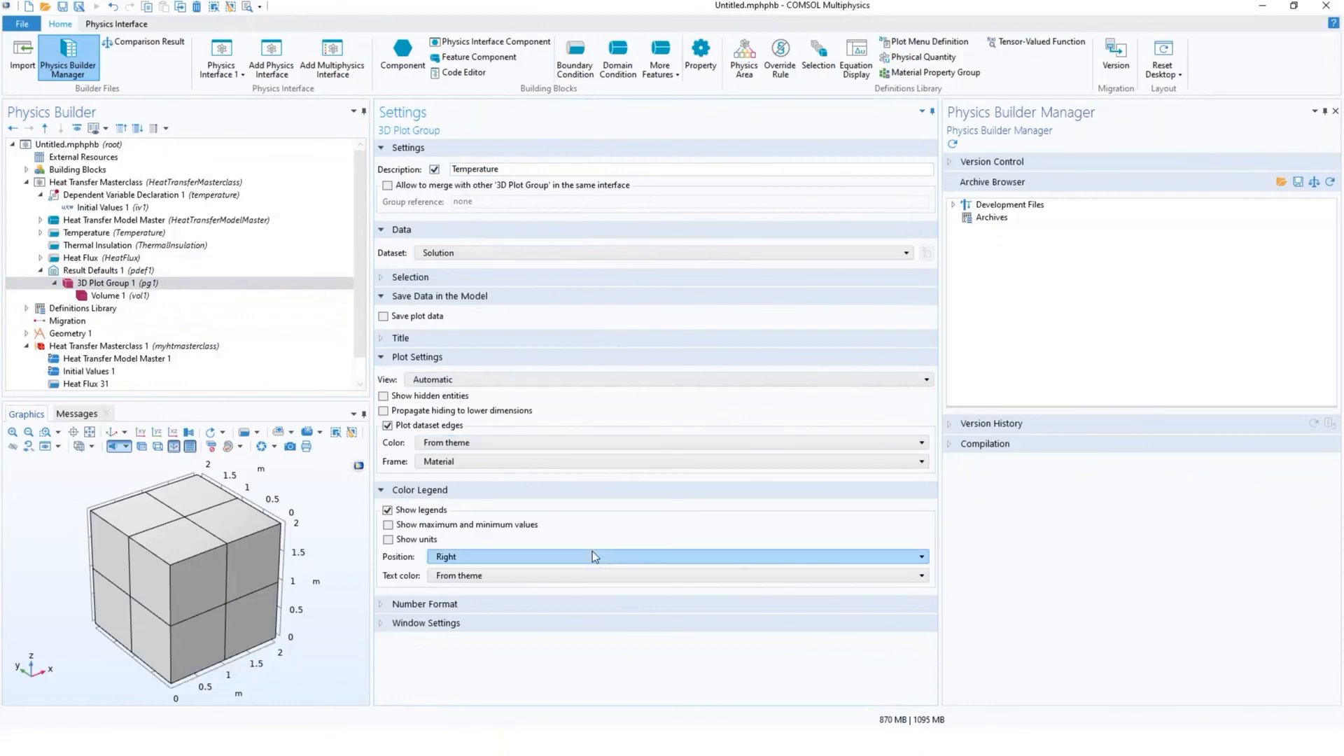
{"action": "left_click", "coordinate": [141, 296]}
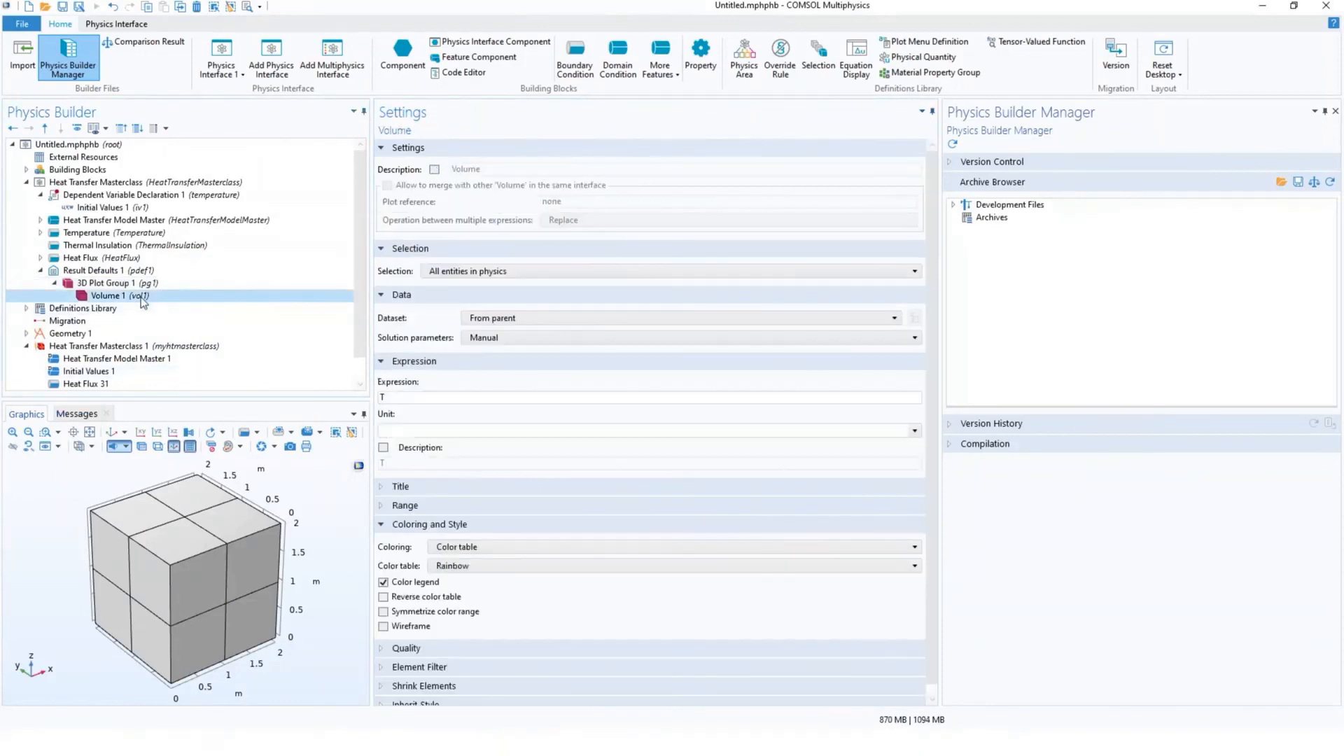
{"action": "key", "text": "alt+Tab"}
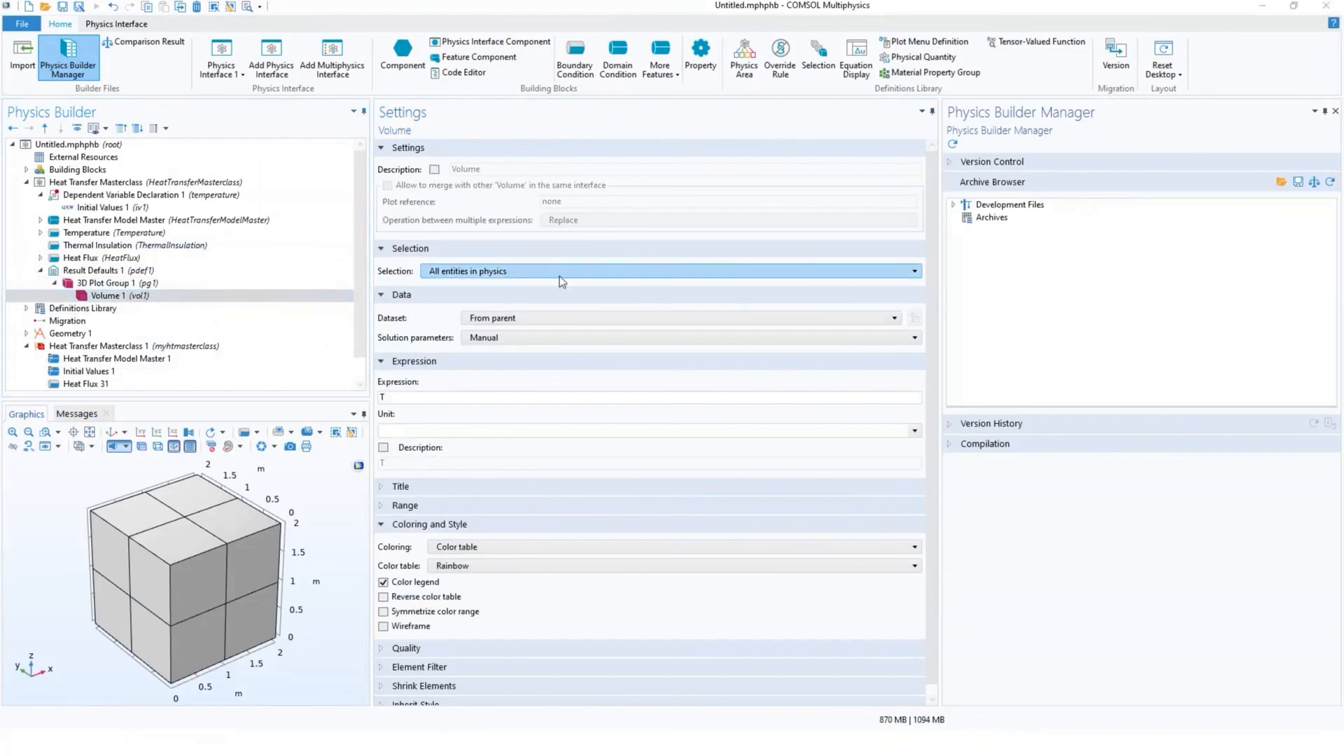
Step: Set the volume plot's color table to Thermal and check its quality and unit settings
{"action": "left_click", "coordinate": [440, 396]}
{"action": "key", "text": "Tab"}
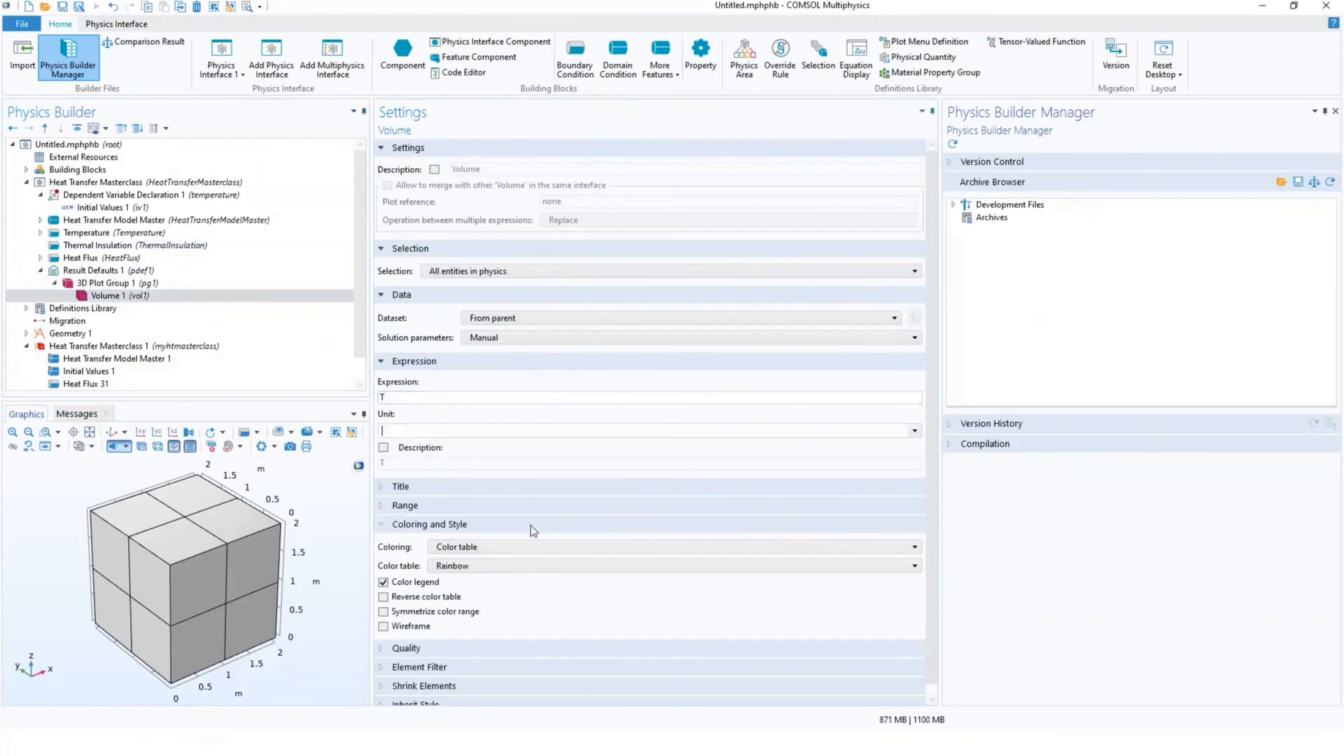
{"action": "scroll", "coordinate": [531, 525], "scroll_direction": "down", "scroll_amount": 1}
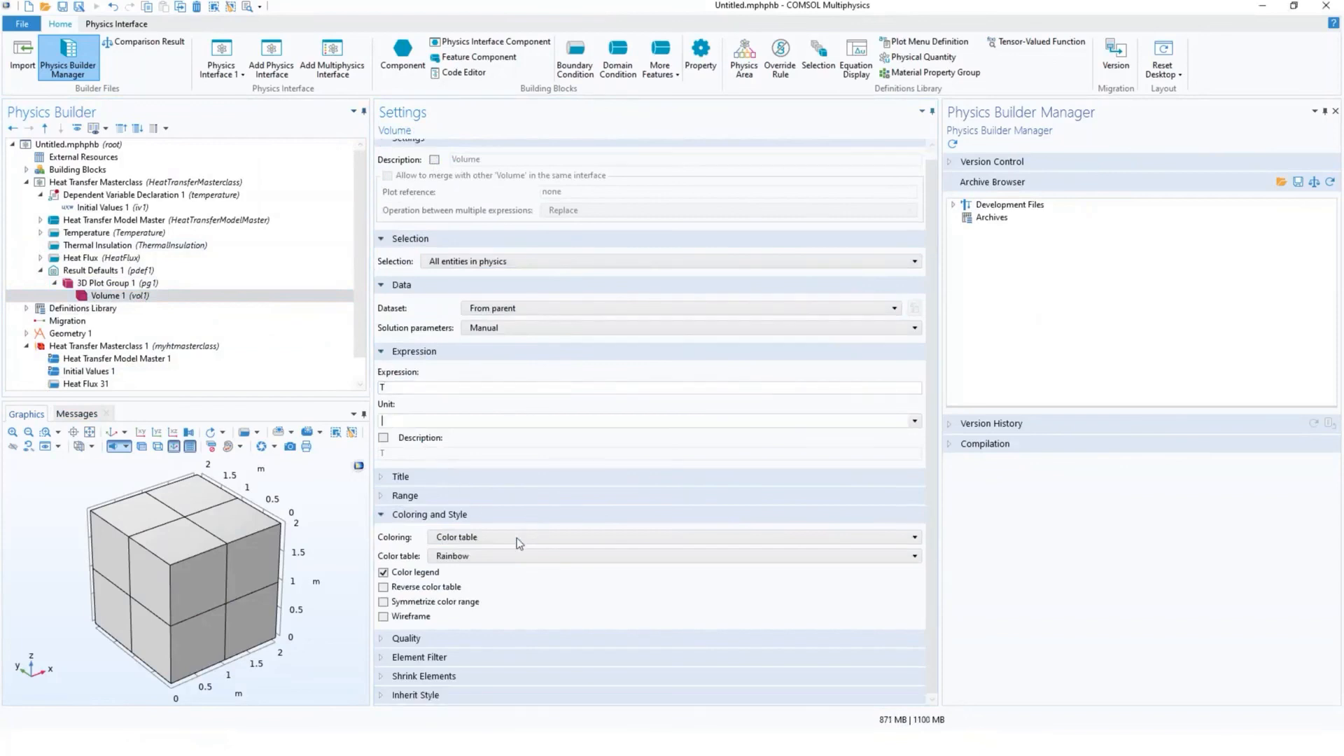
{"action": "left_click", "coordinate": [502, 562]}
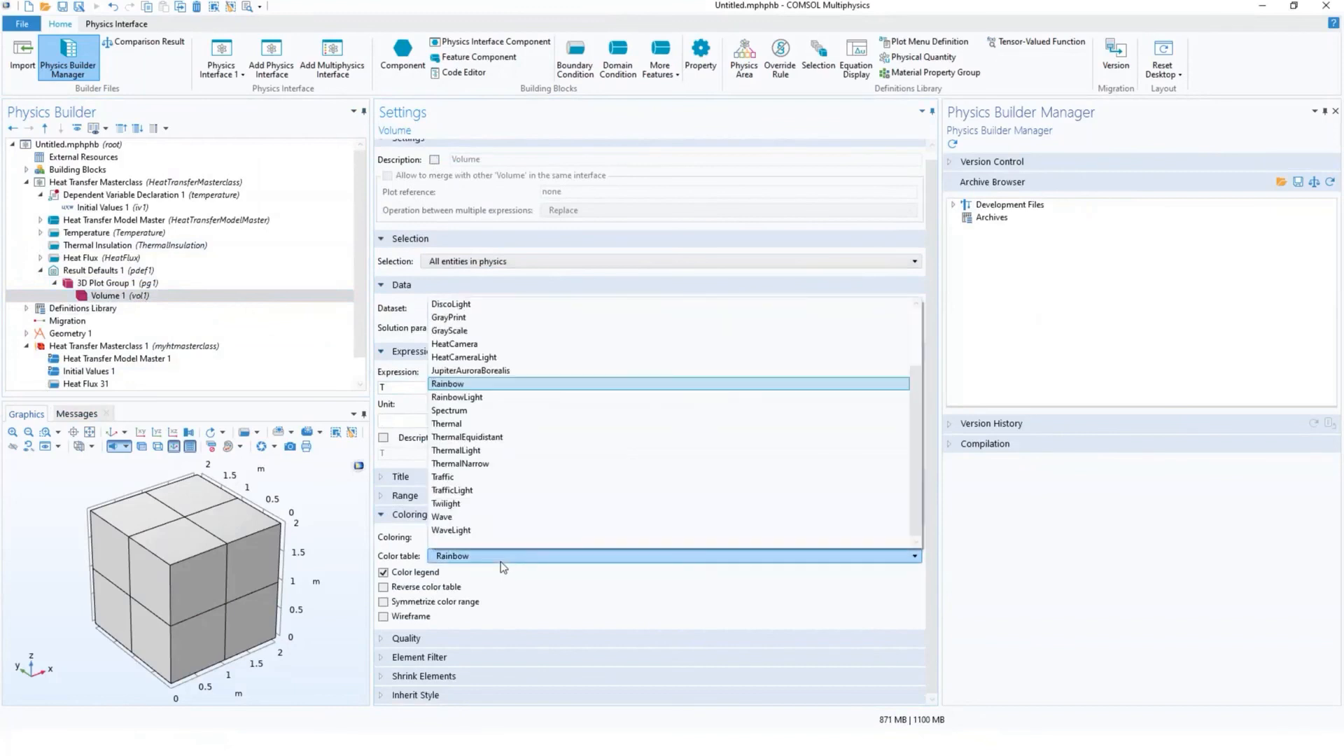
{"action": "left_click", "coordinate": [484, 425]}
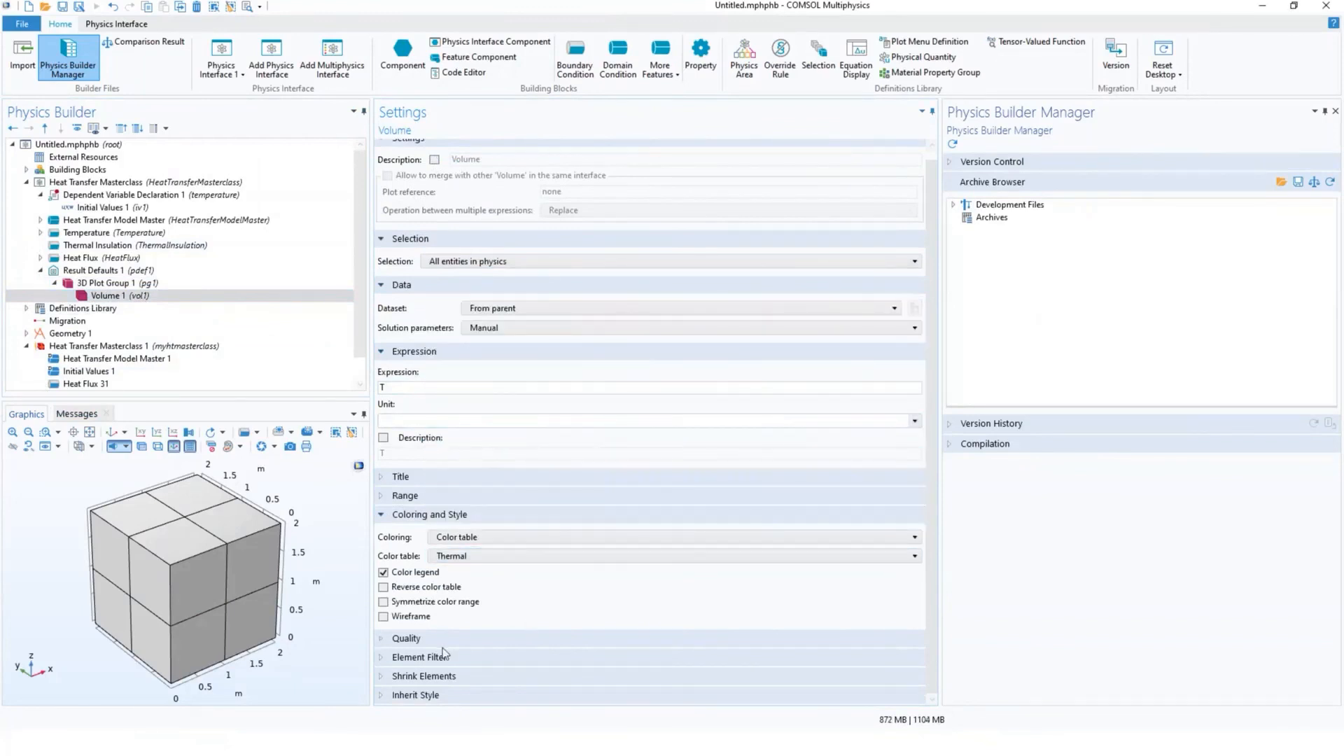
{"action": "left_click", "coordinate": [406, 638]}
{"action": "scroll", "coordinate": [481, 586], "scroll_direction": "down", "scroll_amount": 2}
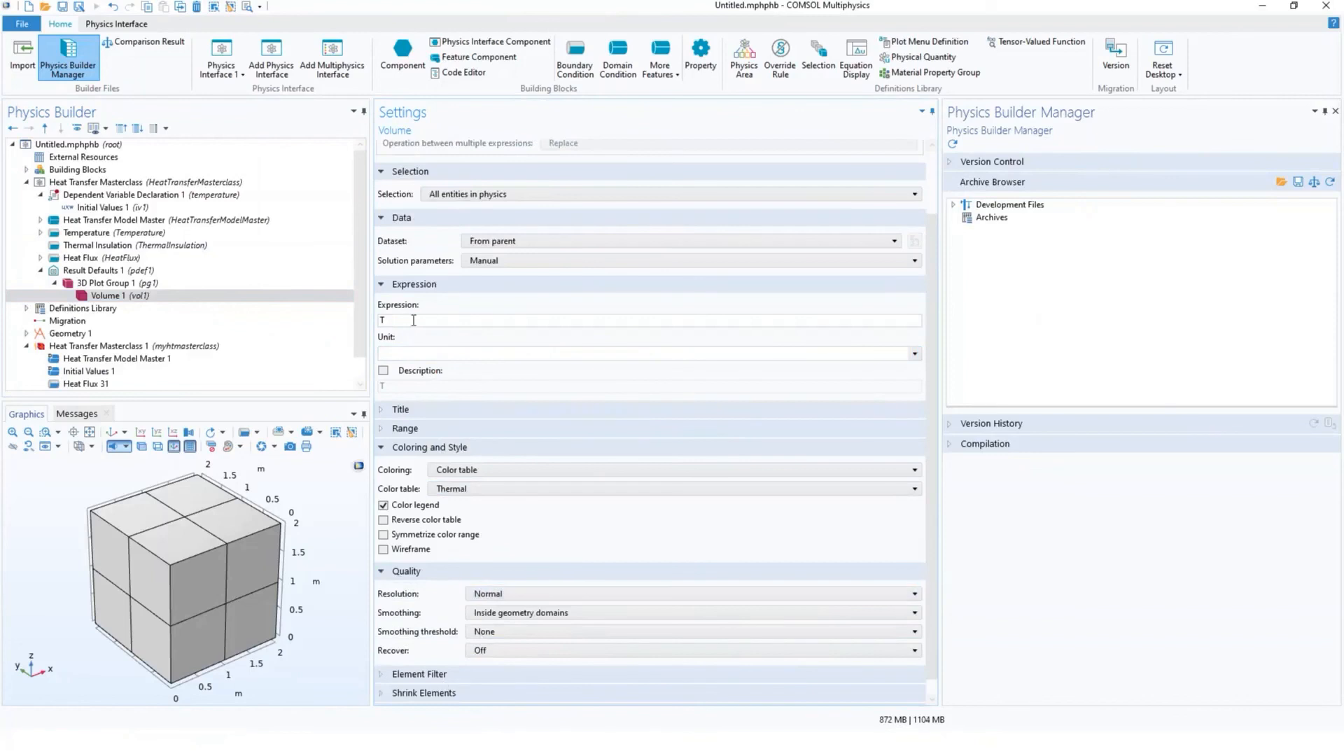
{"action": "left_click", "coordinate": [450, 355]}
{"action": "mouse_move", "coordinate": [360, 210]}
{"action": "left_mouse_down"}
{"action": "mouse_move", "coordinate": [360, 305]}
{"action": "mouse_move", "coordinate": [365, 201]}
{"action": "left_mouse_up"}
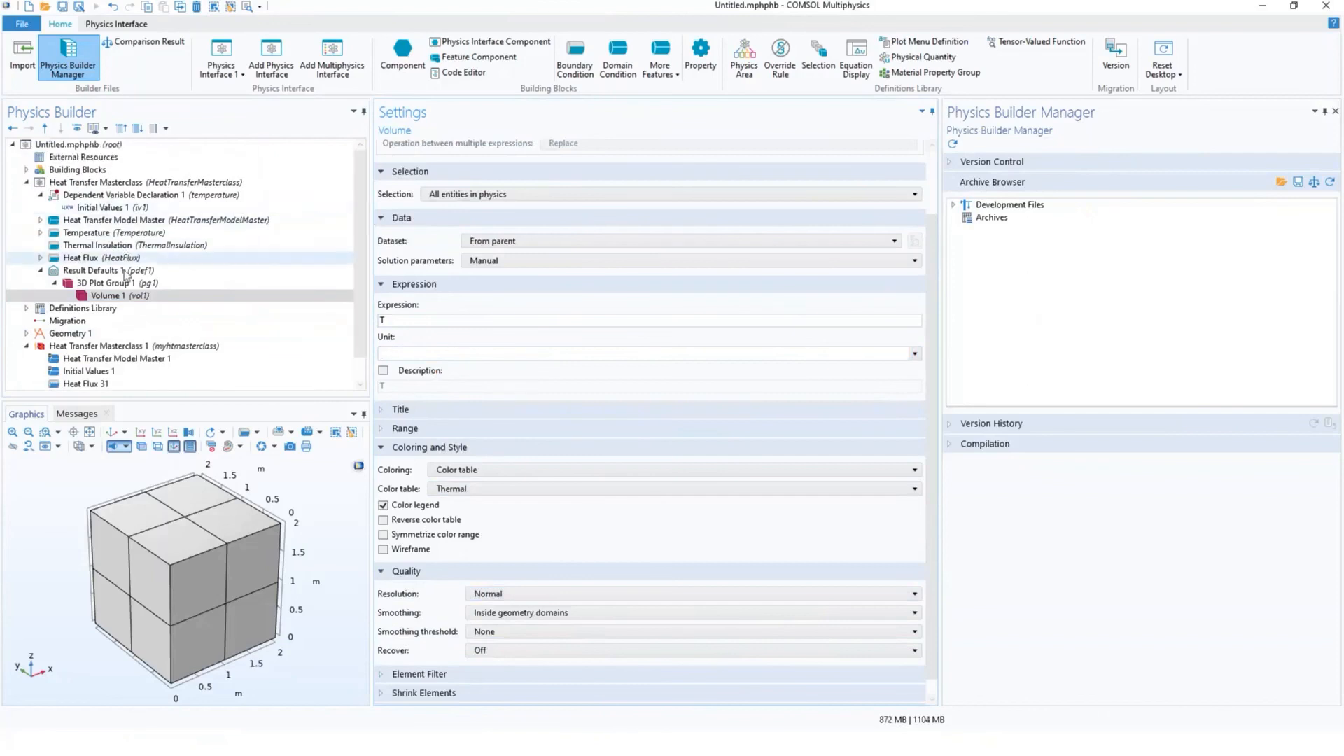
Step: Add a Physics Area to the Physics Areas node of the Definitions Library
{"action": "left_click", "coordinate": [26, 308]}
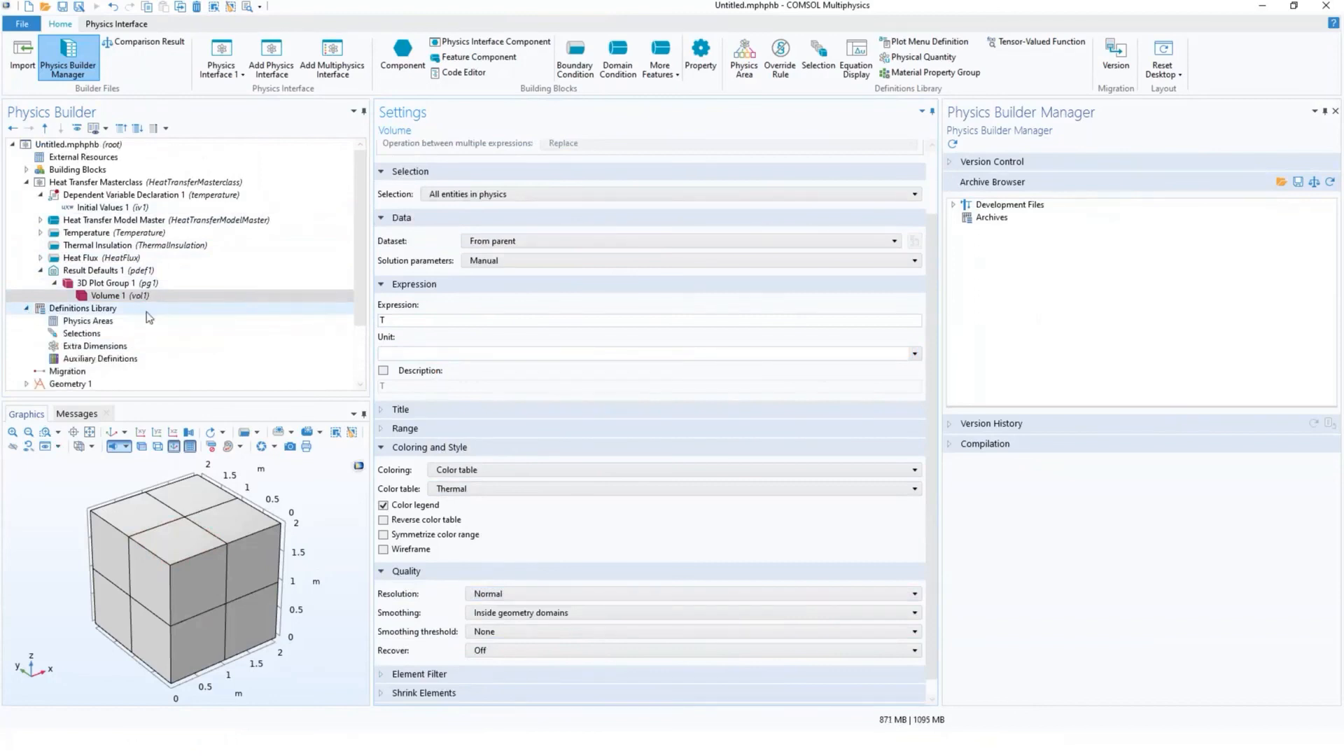
{"action": "left_click", "coordinate": [108, 327]}
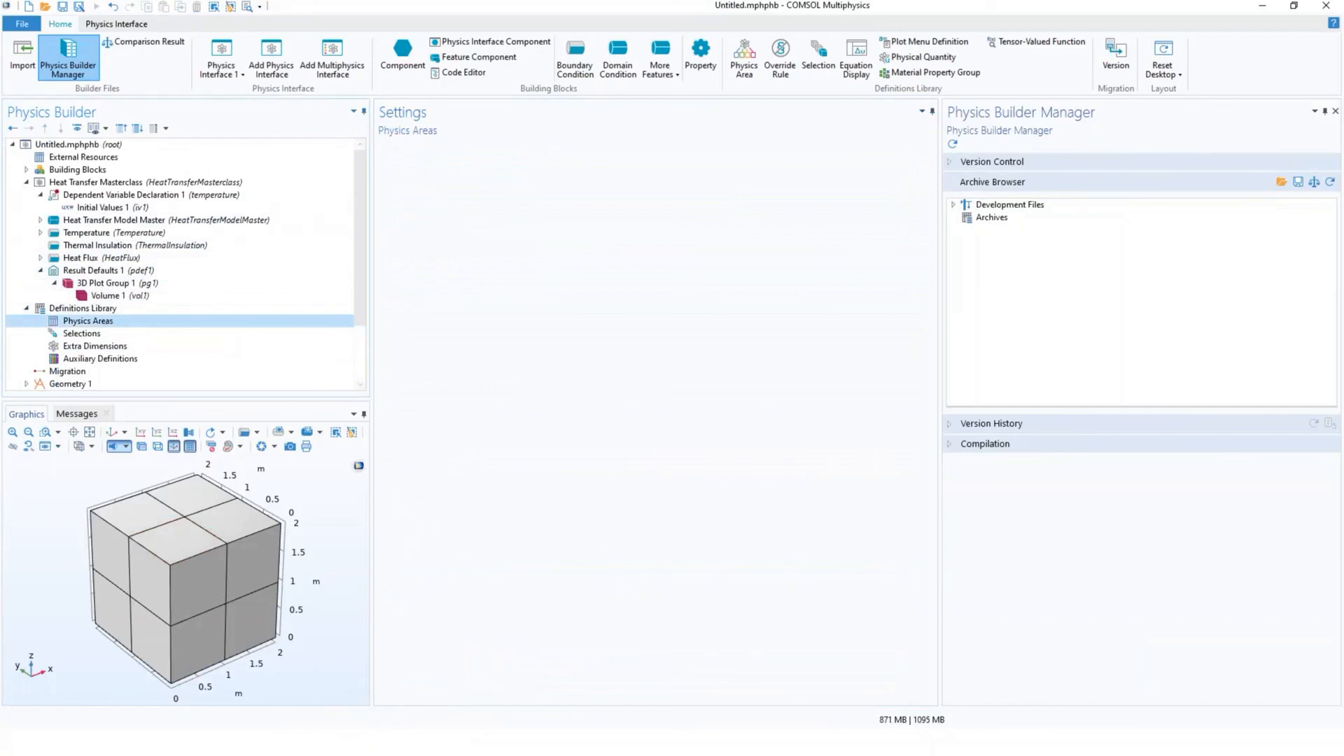
{"action": "key", "text": "alt+Tab"}
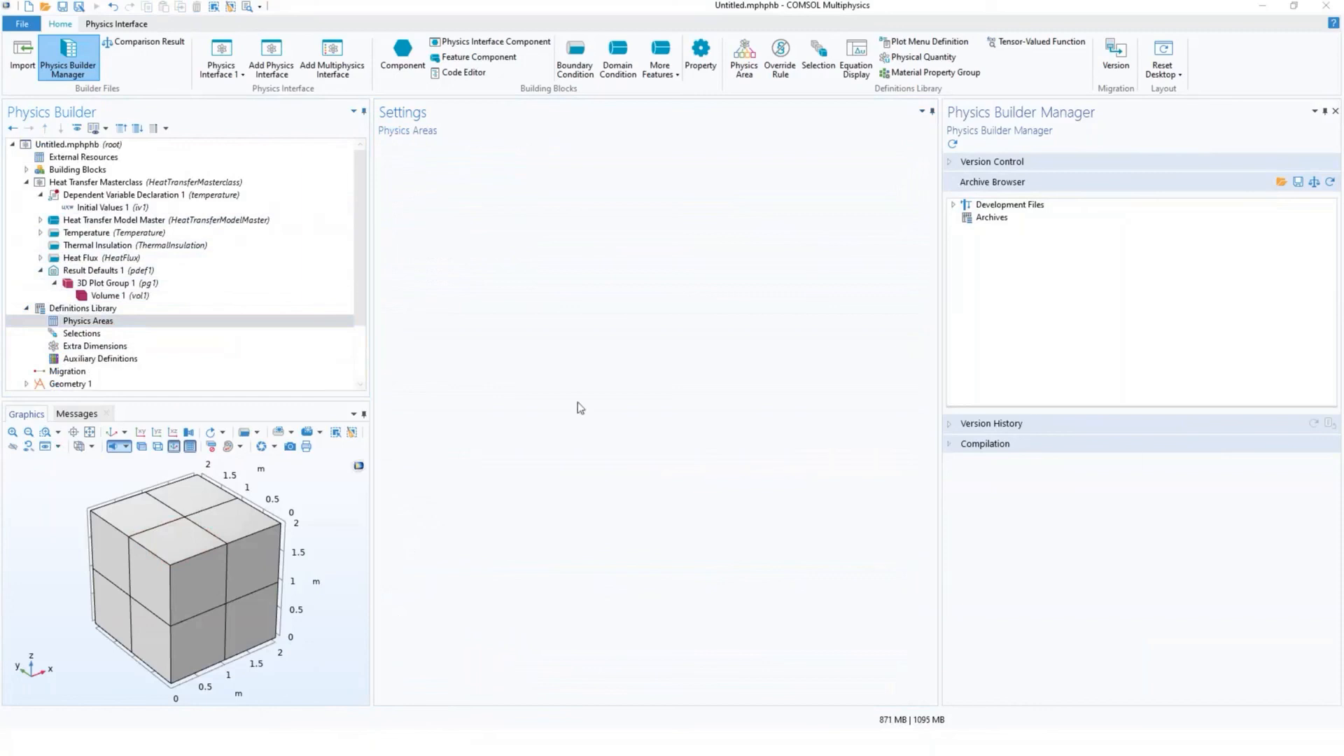
{"action": "right_click", "coordinate": [91, 323]}
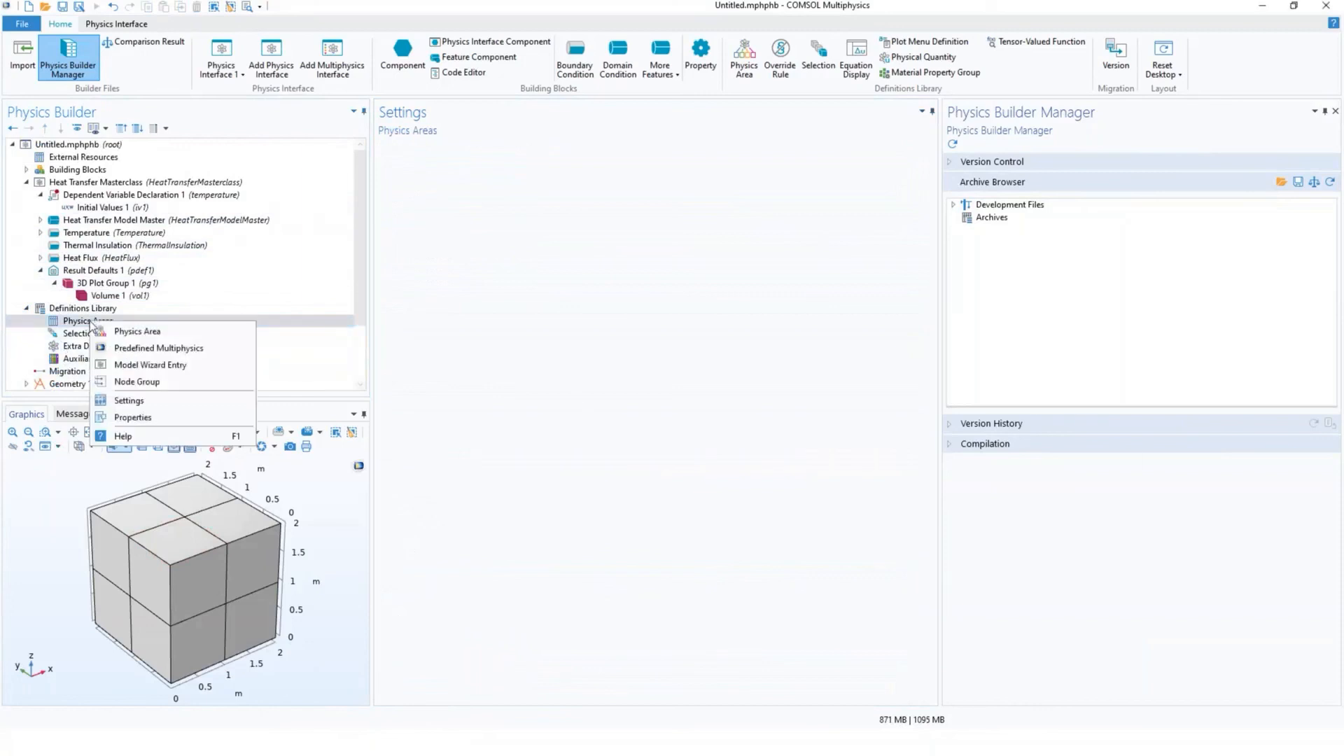
{"action": "left_click", "coordinate": [150, 336]}
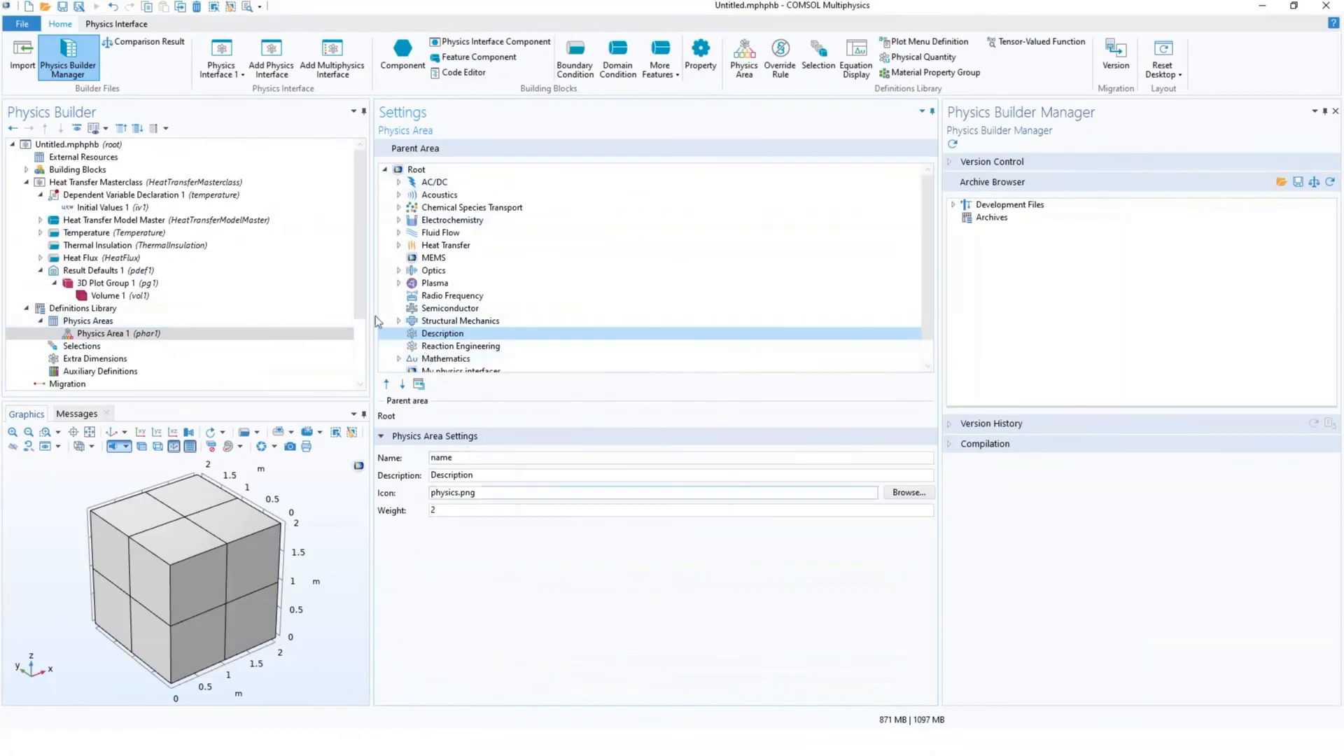
Step: Name the new physics area myhtMs and give it the description my Heat Masterclass
{"action": "key", "text": "alt+Tab"}
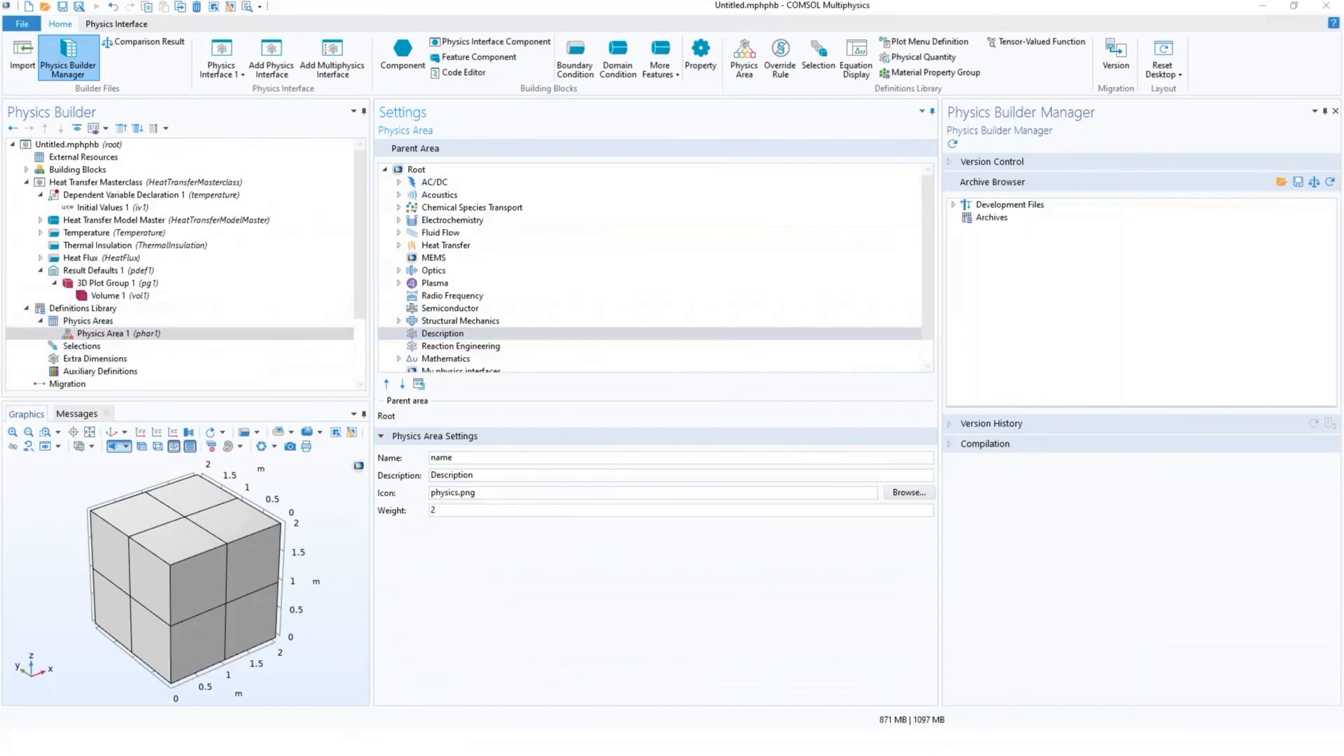
{"action": "left_click_drag", "start_coordinate": [464, 458], "coordinate": [421, 462]}
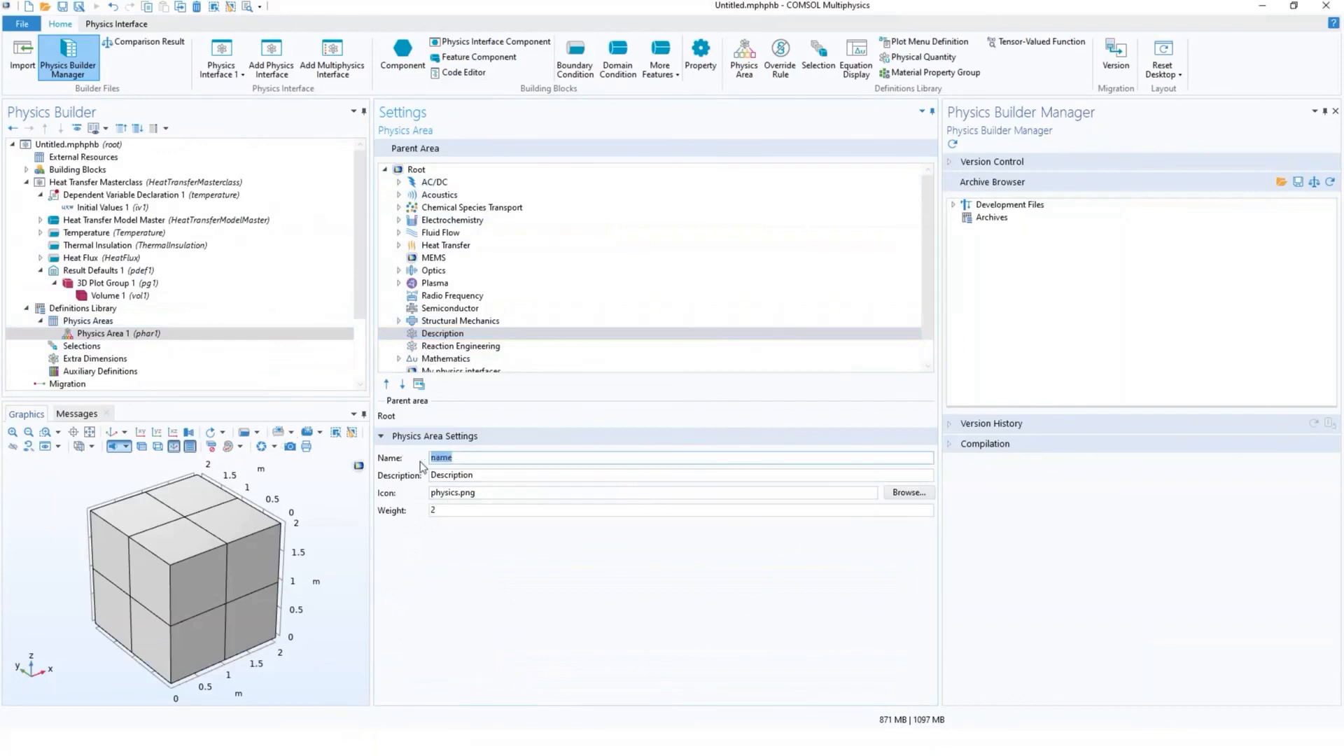
{"action": "type", "text": "myhtMs"}
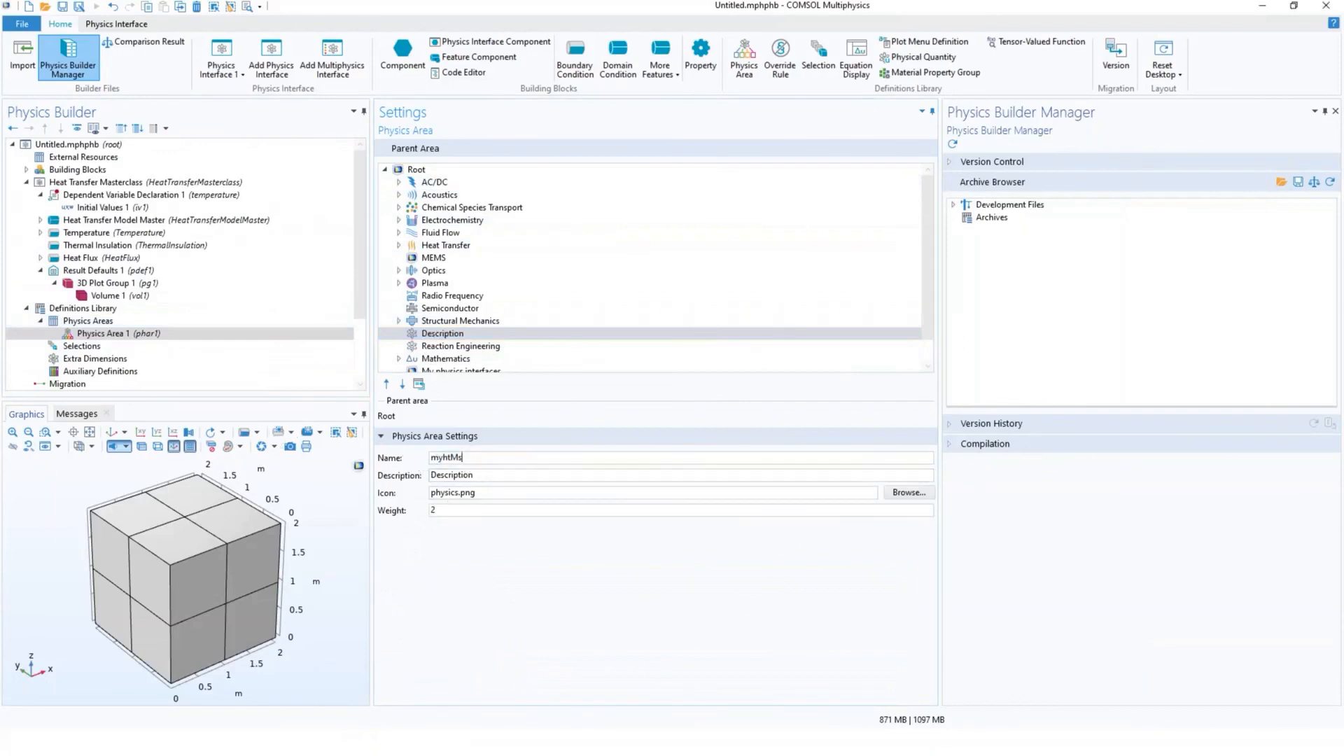
{"action": "key", "text": "alt+Tab"}
{"action": "double_click", "coordinate": [486, 477]}
{"action": "type", "text": "my Heat Masterclass"}
{"action": "left_click", "coordinate": [456, 509]}
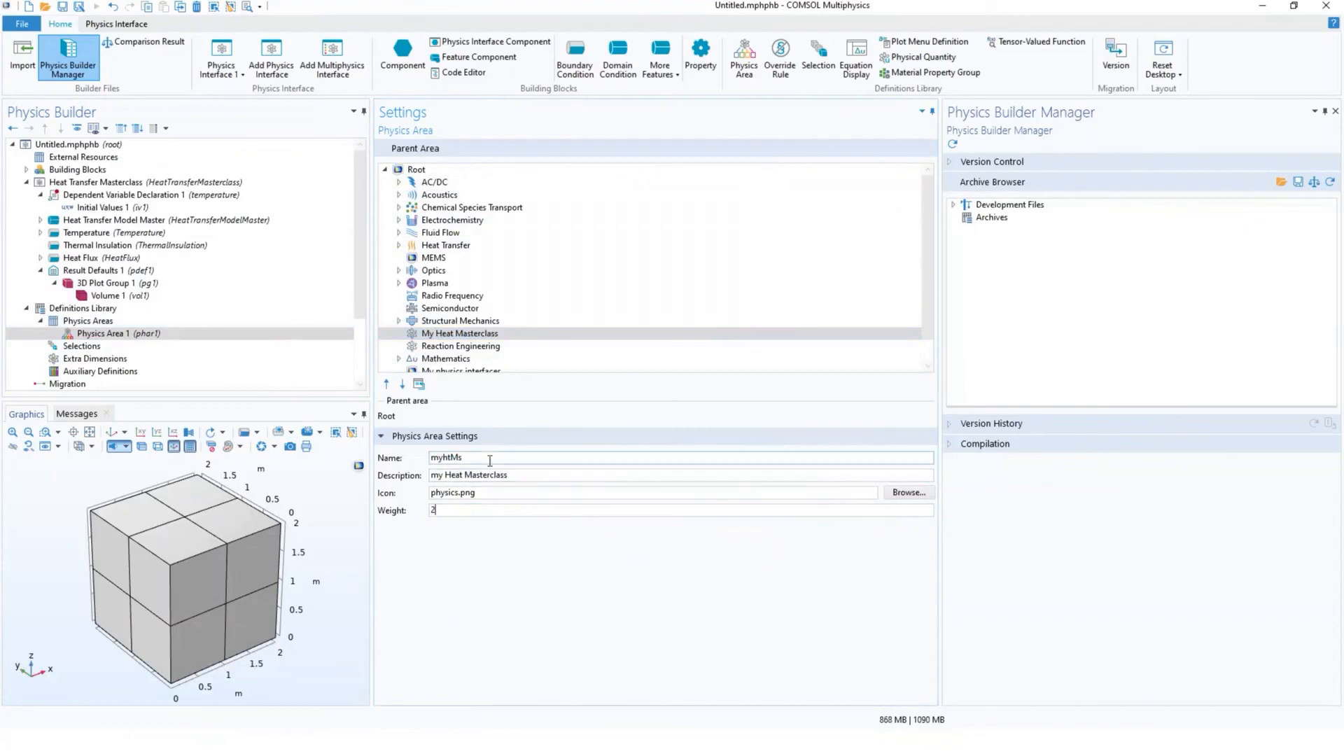
Step: Make Heat Transfer the parent area of My Heat Masterclass and set the physics area's weight to 10
{"action": "left_click", "coordinate": [465, 248]}
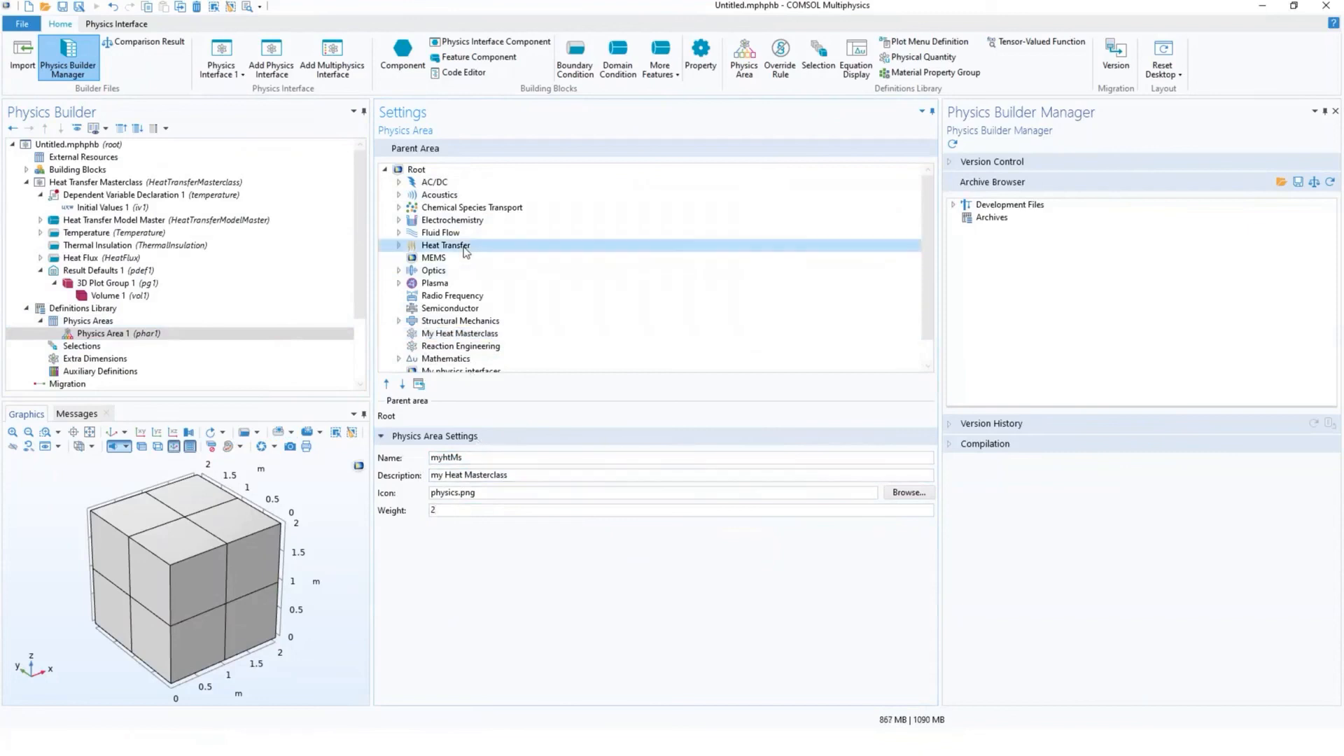
{"action": "left_click", "coordinate": [422, 388]}
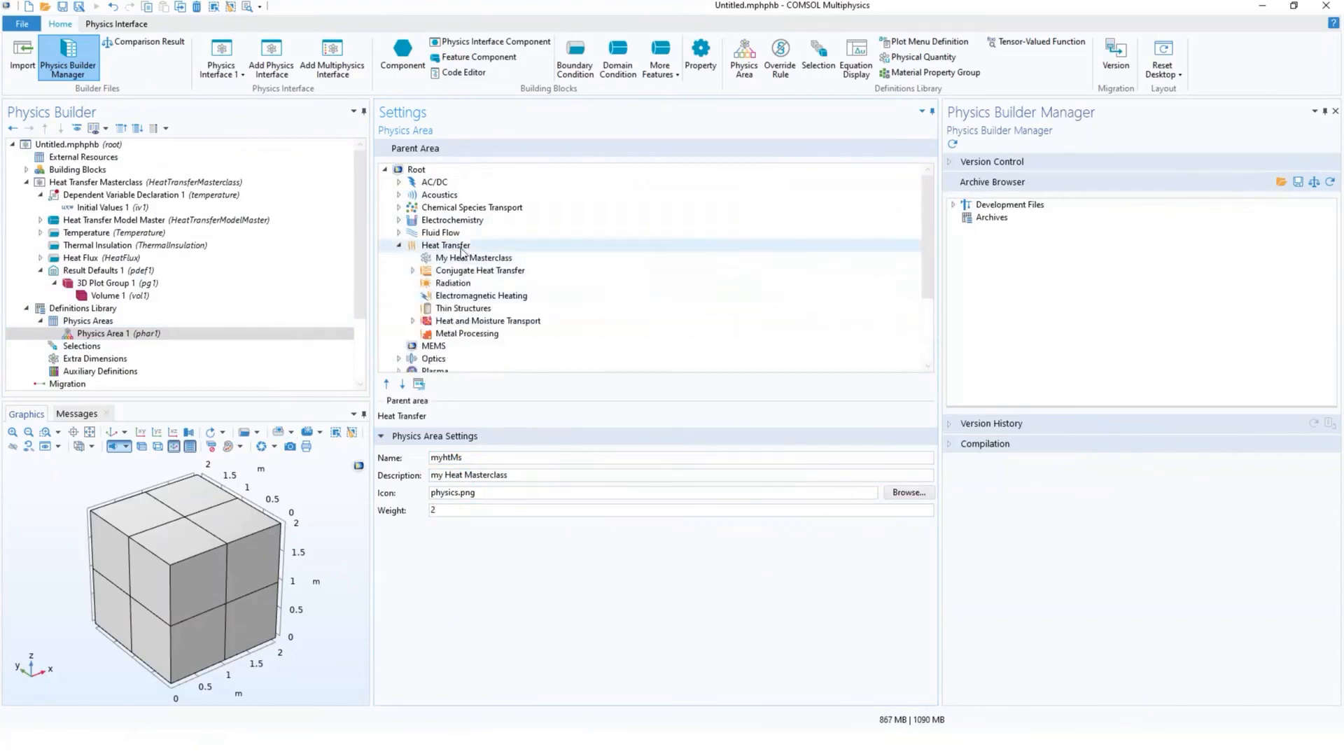
{"action": "left_click", "coordinate": [450, 509]}
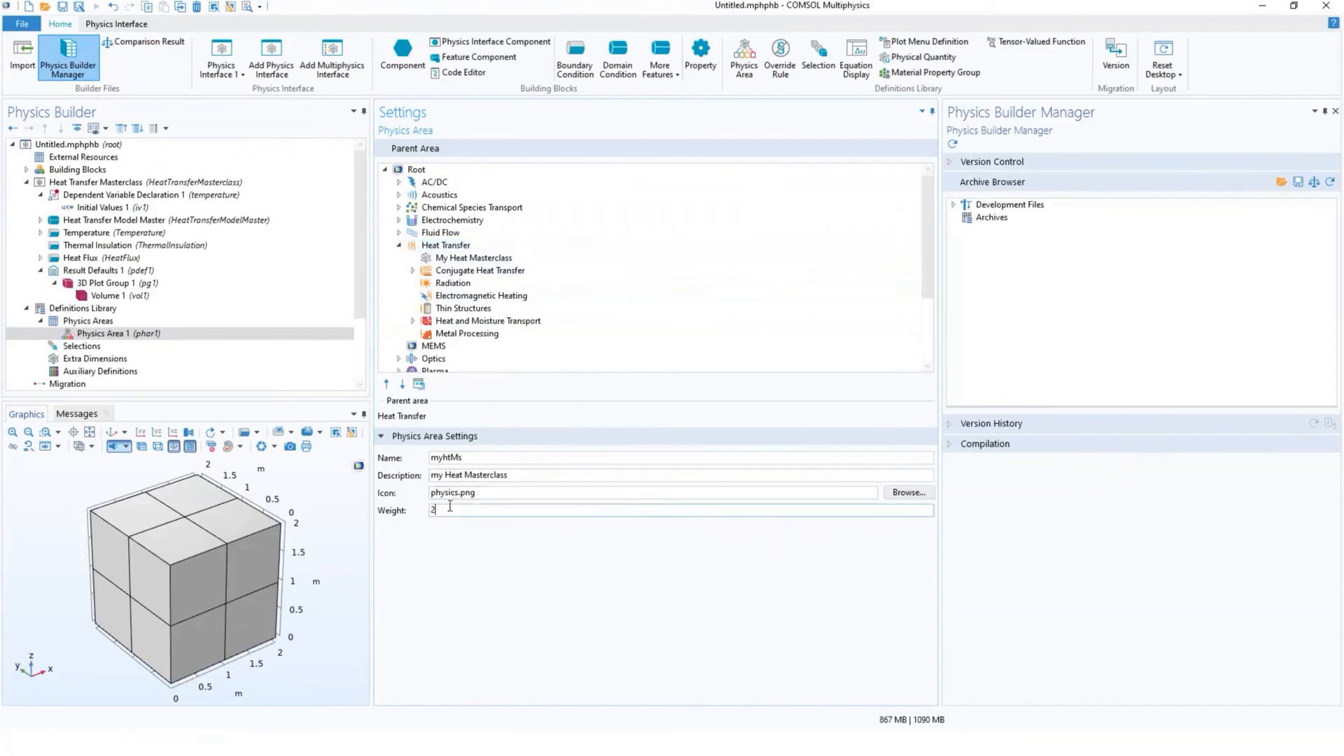
{"action": "left_click", "coordinate": [476, 258]}
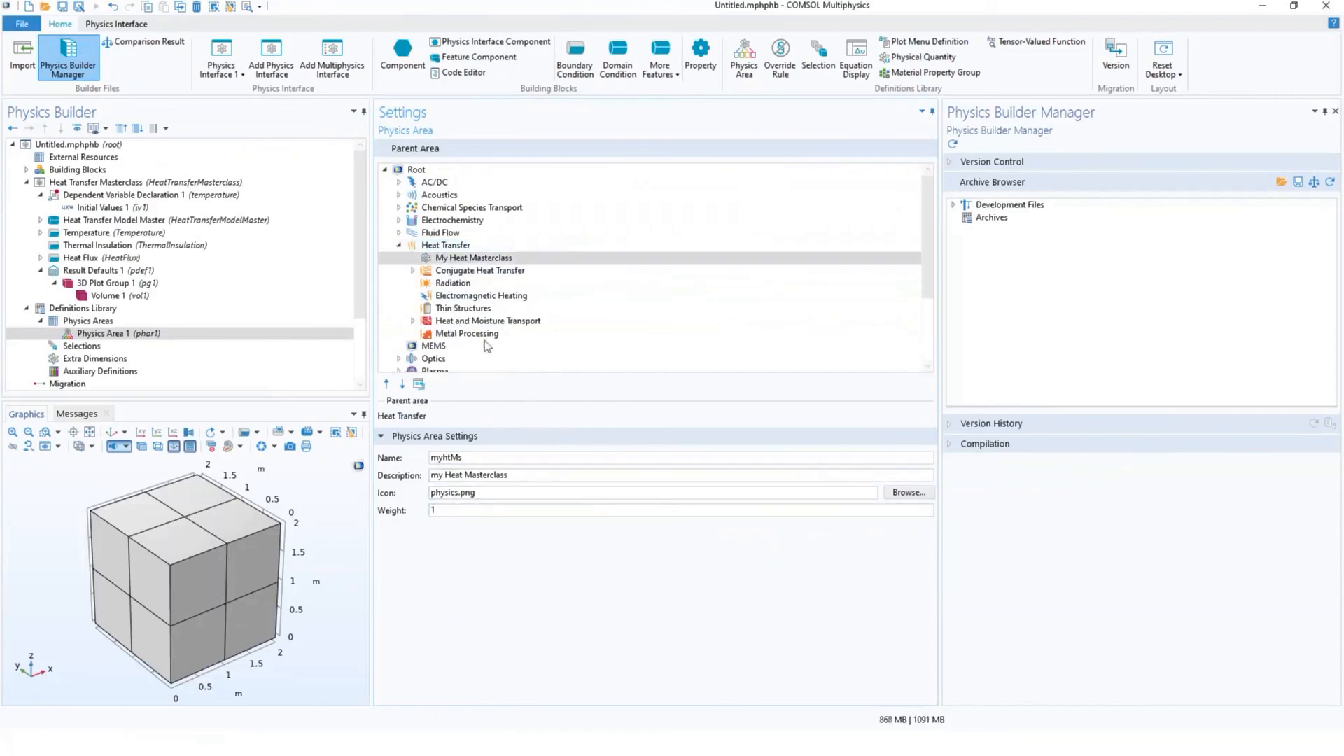
{"action": "left_click", "coordinate": [490, 510]}
{"action": "type", "text": "0"}
{"action": "left_click", "coordinate": [628, 355]}
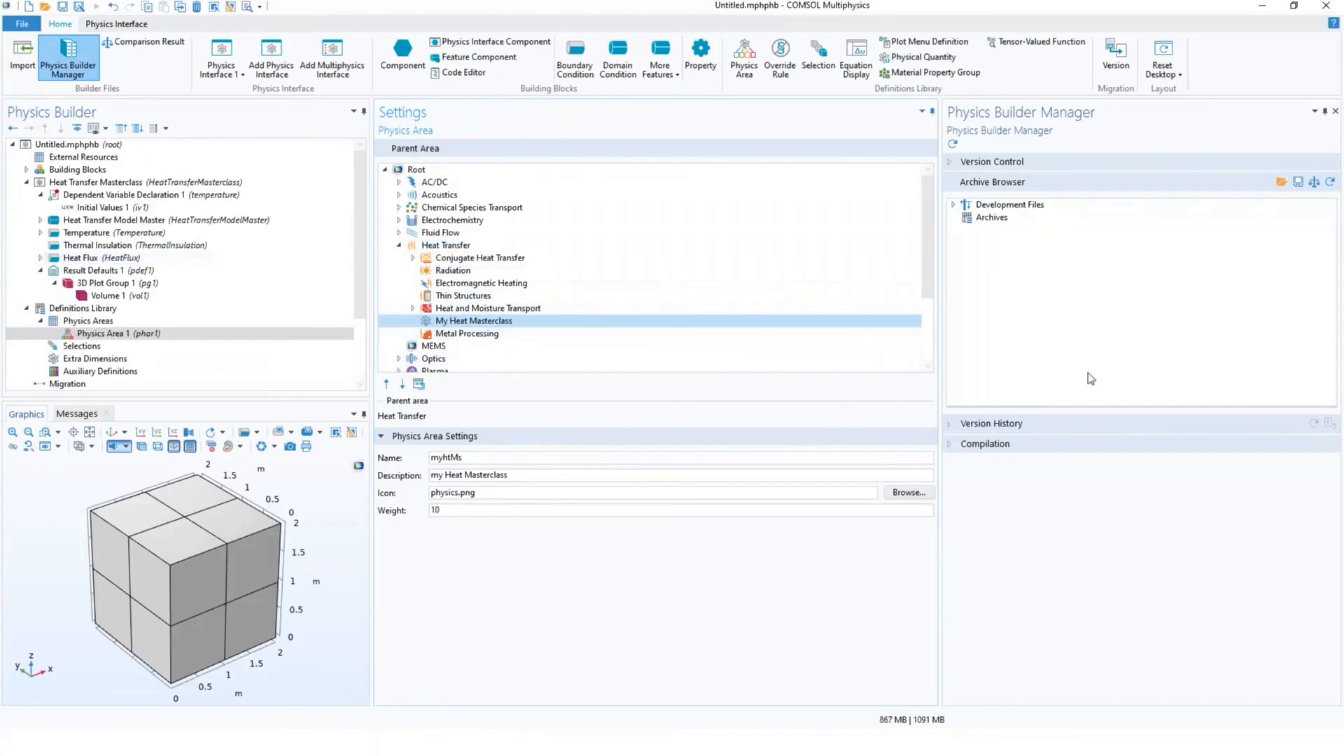
Step: Look over the parent area tree and the builder files under Development Files in the Archive Browser
{"action": "scroll", "coordinate": [931, 240], "scroll_direction": "down", "scroll_amount": 3}
{"action": "scroll", "coordinate": [931, 239], "scroll_direction": "up", "scroll_amount": 3}
{"action": "left_click", "coordinate": [953, 204]}
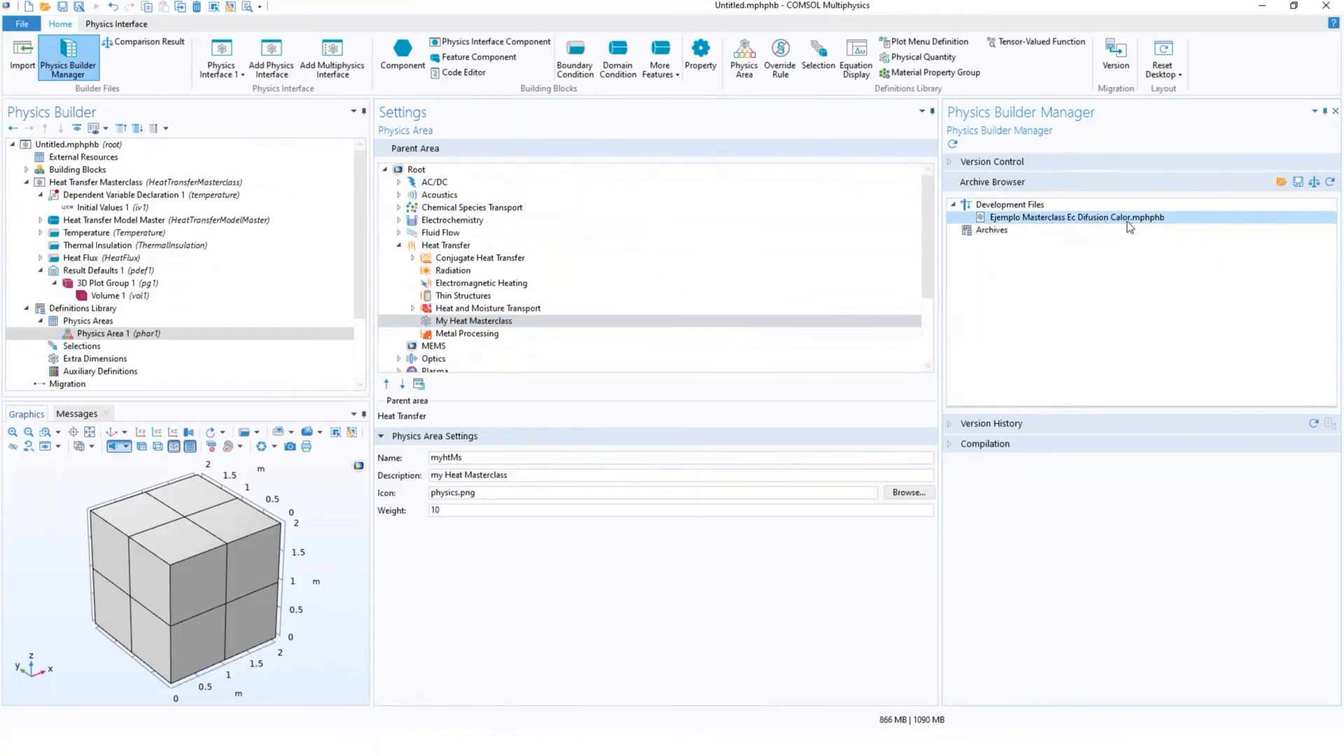
Step: Start saving the builder file and browse to the Masterclass folder inside Investigación > Universidad de Malaga
{"action": "left_click", "coordinate": [61, 9]}
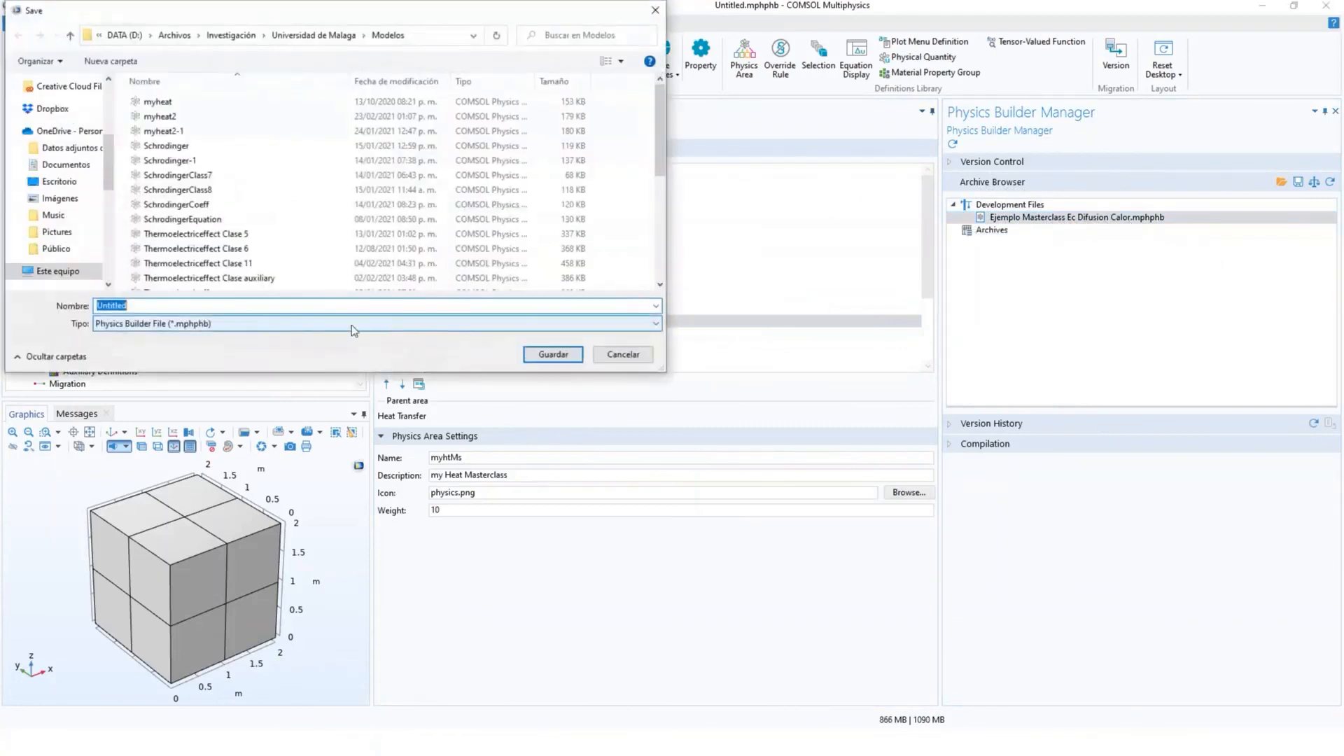
{"action": "left_click", "coordinate": [233, 36]}
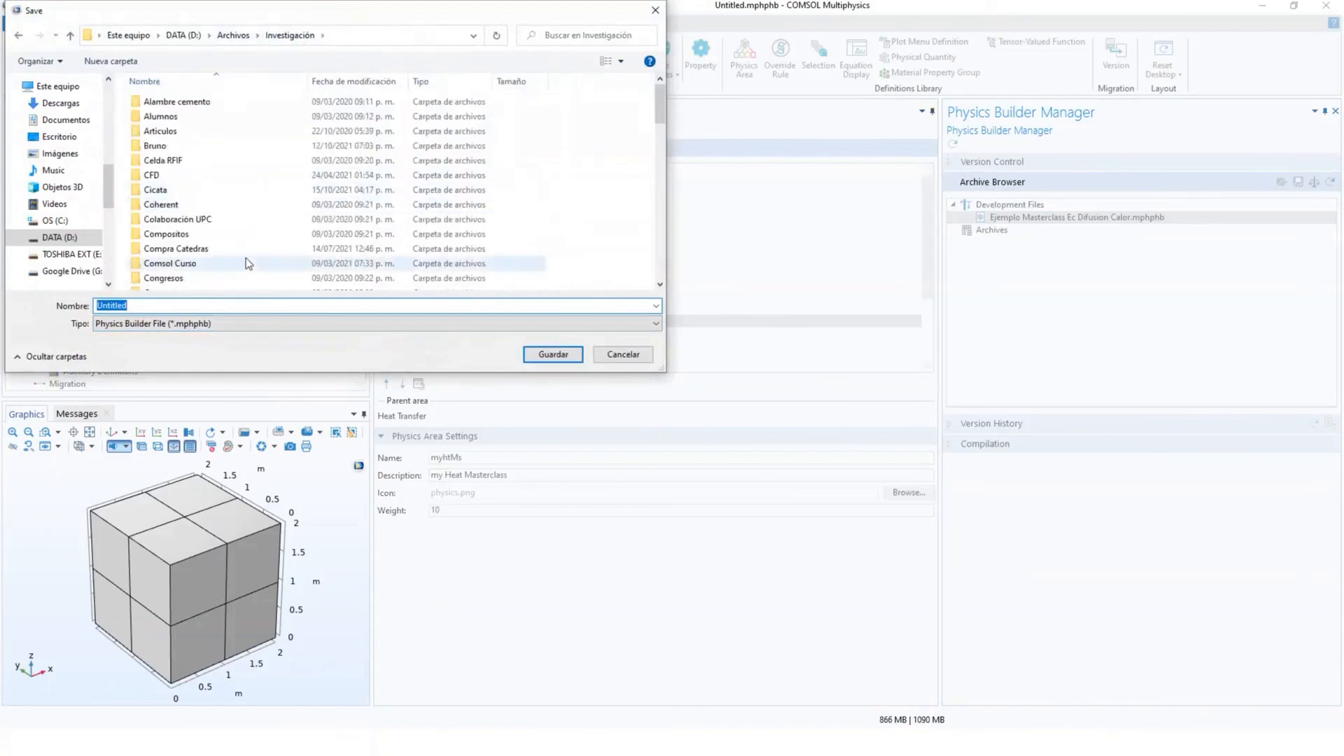
{"action": "scroll", "coordinate": [245, 263], "scroll_direction": "down", "scroll_amount": 3}
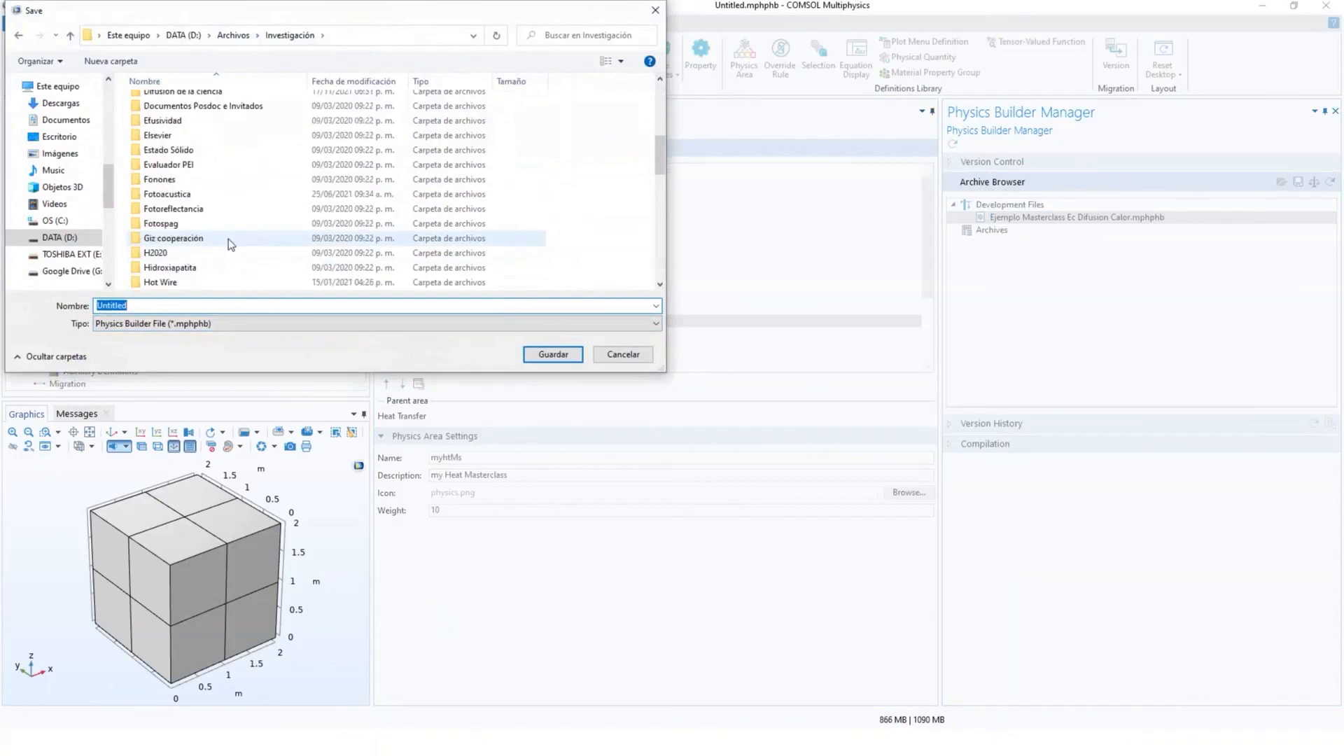
{"action": "scroll", "coordinate": [228, 238], "scroll_direction": "up", "scroll_amount": 2}
{"action": "left_click", "coordinate": [202, 158]}
{"action": "key", "text": "m"}
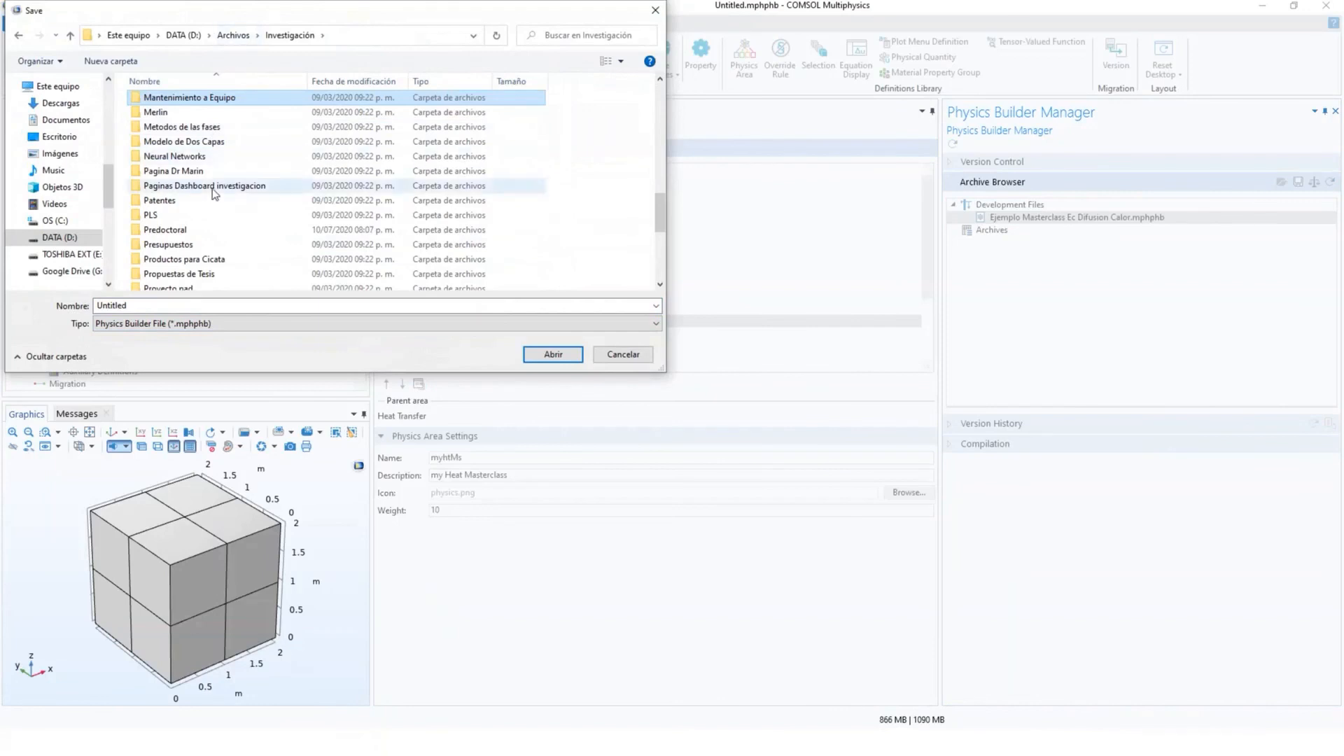
{"action": "key", "text": "u"}
{"action": "key", "text": "Return"}
{"action": "key", "text": "m"}
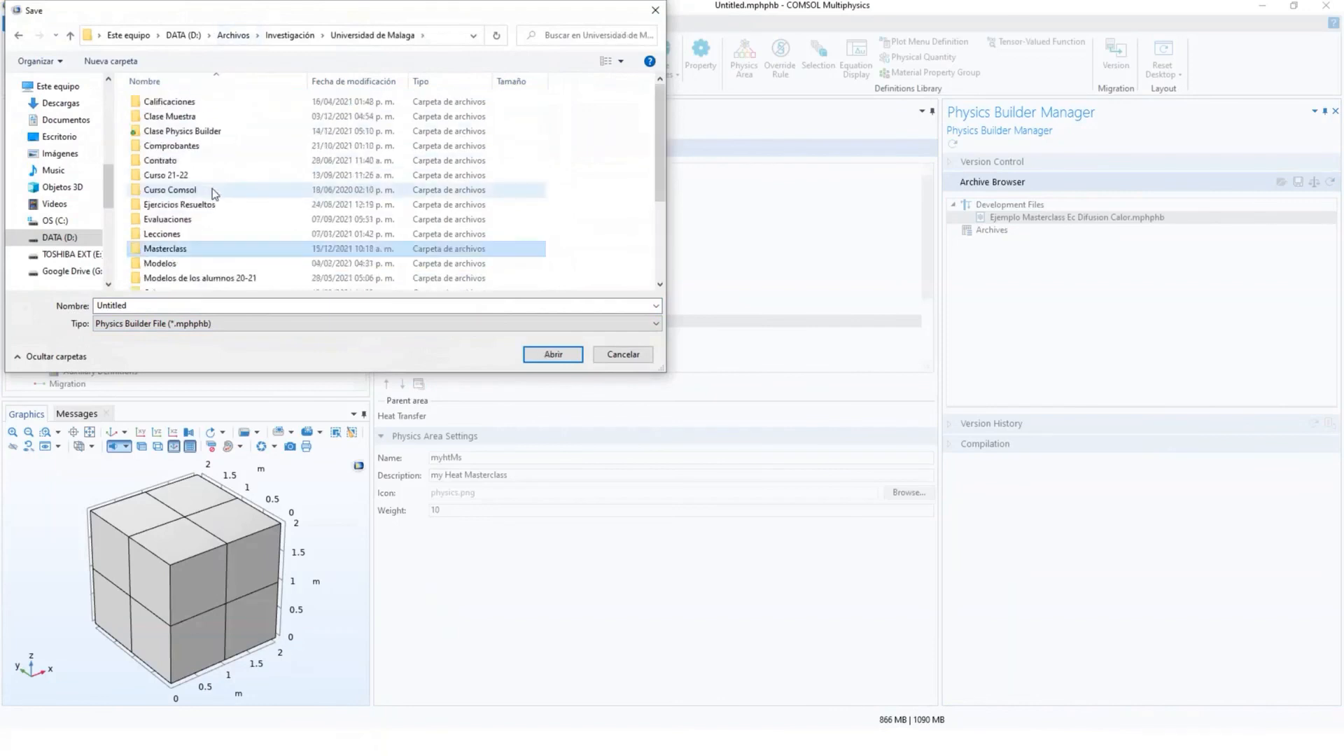
{"action": "key", "text": "Return"}
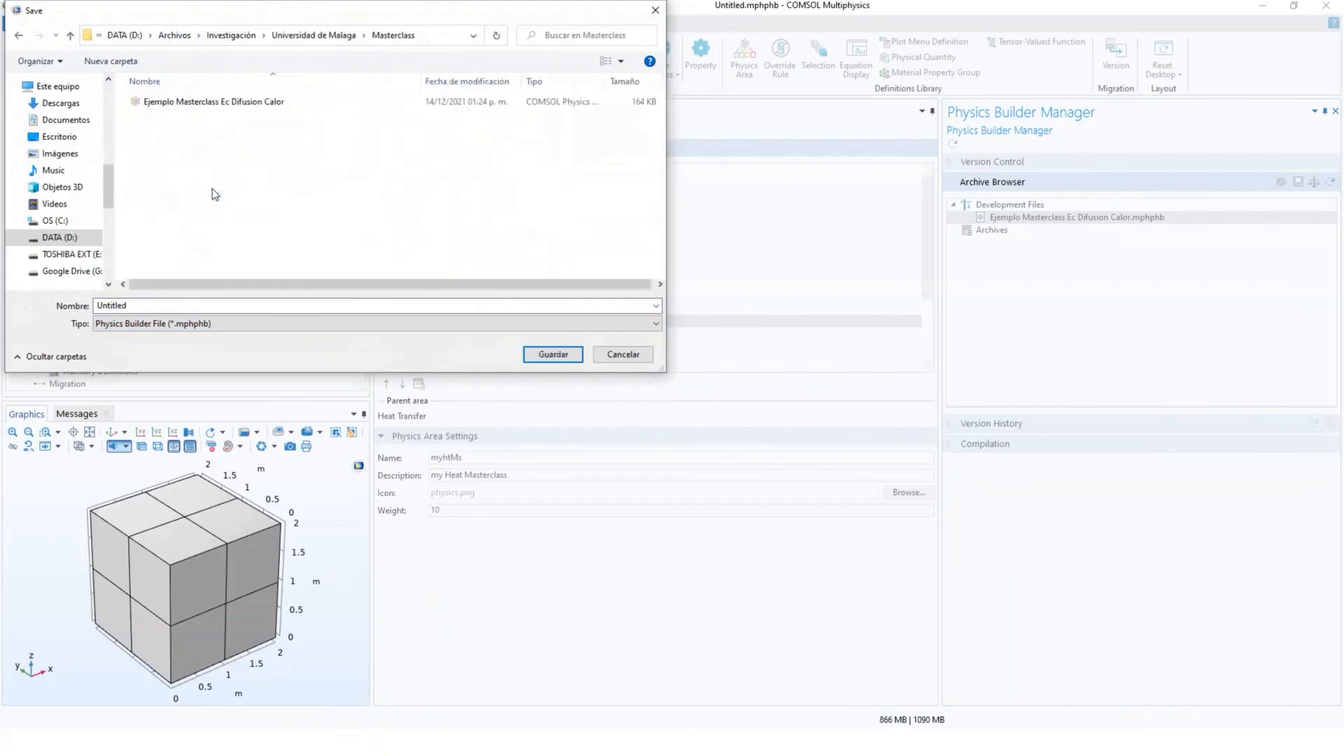
Step: Save the Physics Builder file under the name Ejemplo1 in the Masterclass folder
{"action": "double_click", "coordinate": [161, 305]}
{"action": "type", "text": "Ejemplo1"}
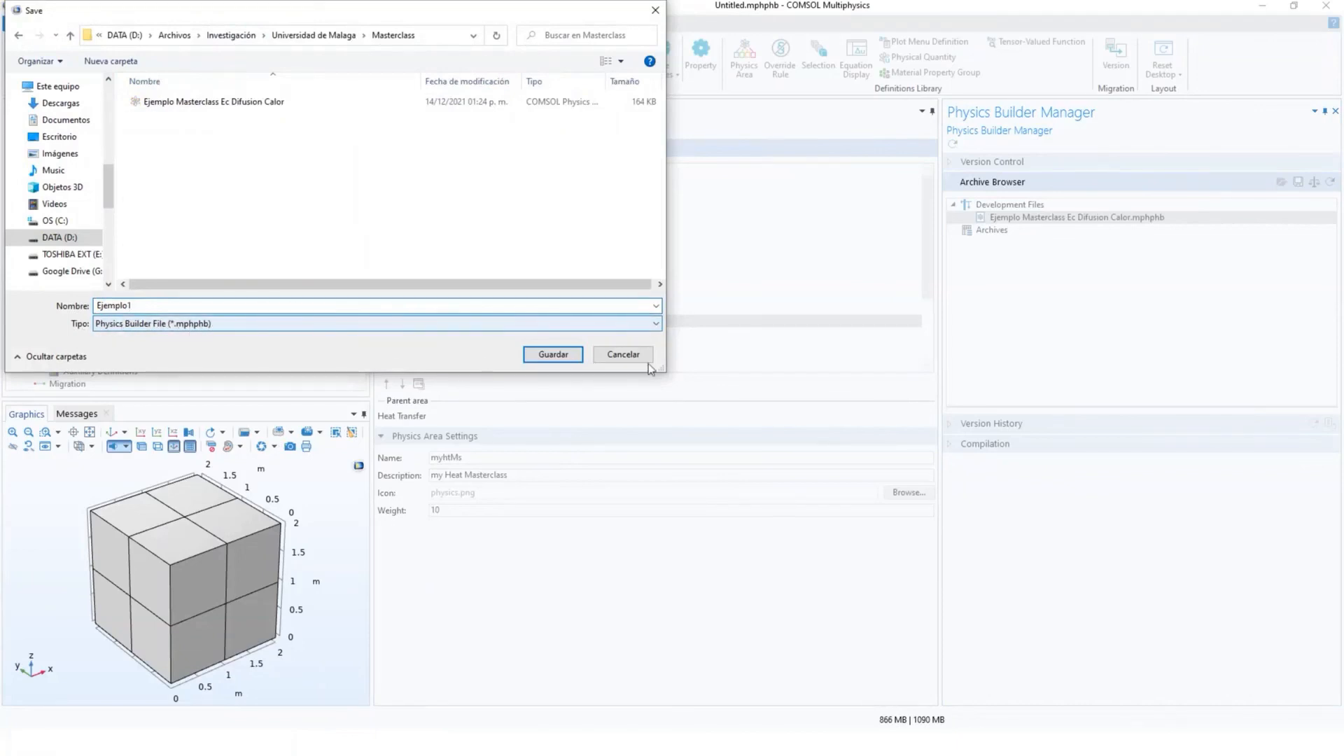
{"action": "left_click", "coordinate": [563, 356]}
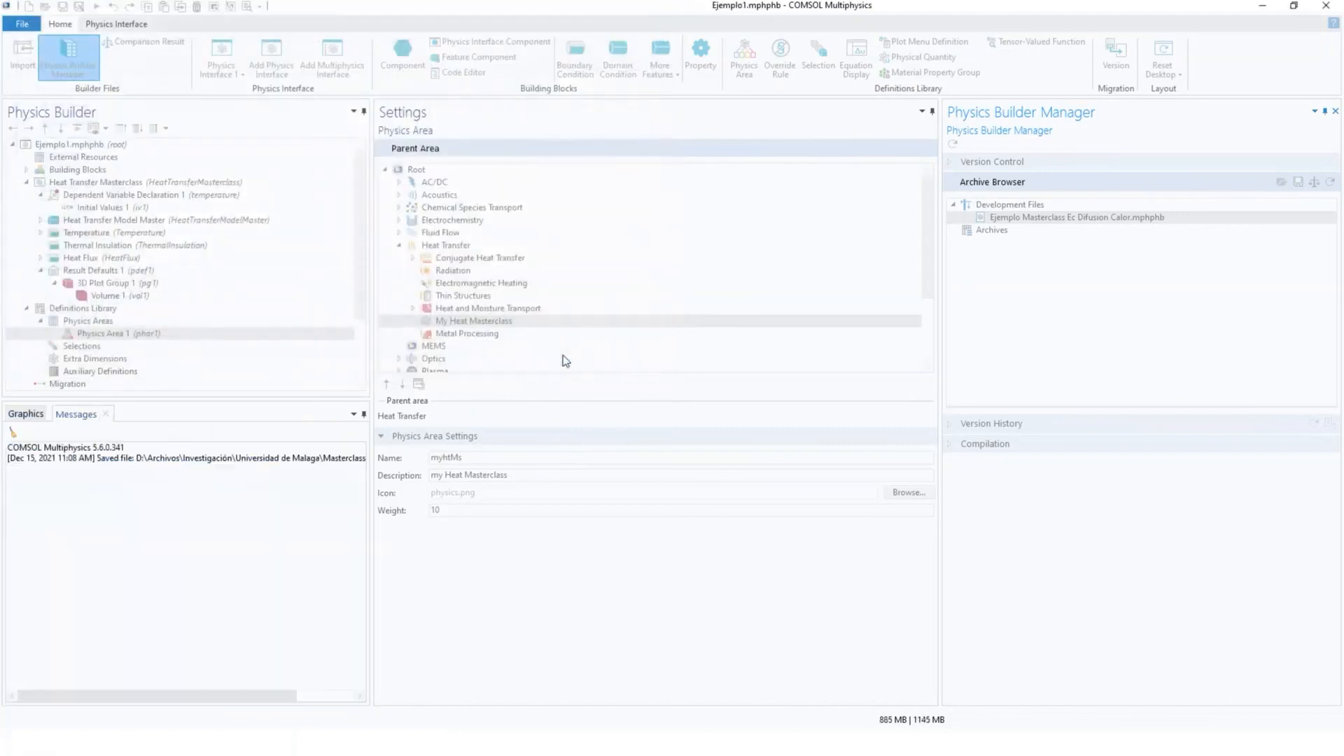
{"action": "right_click", "coordinate": [1013, 206]}
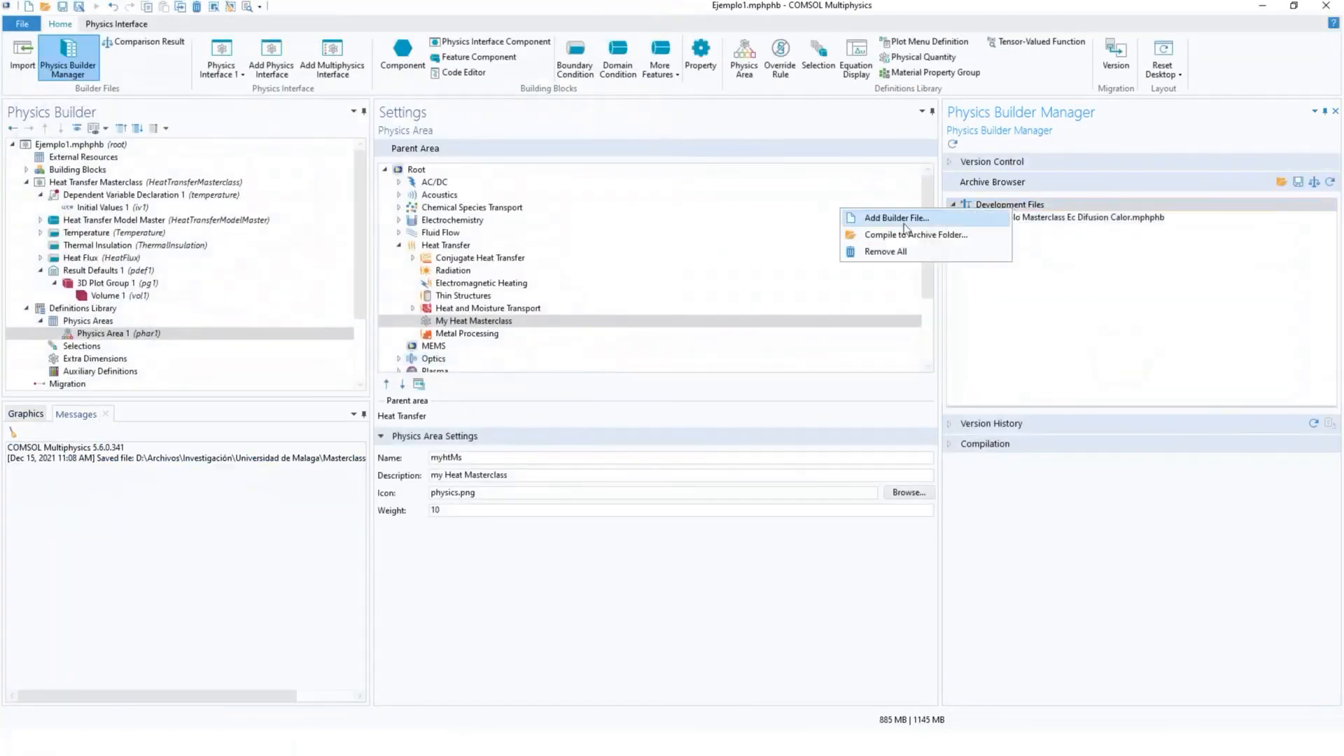
{"action": "left_click", "coordinate": [906, 219]}
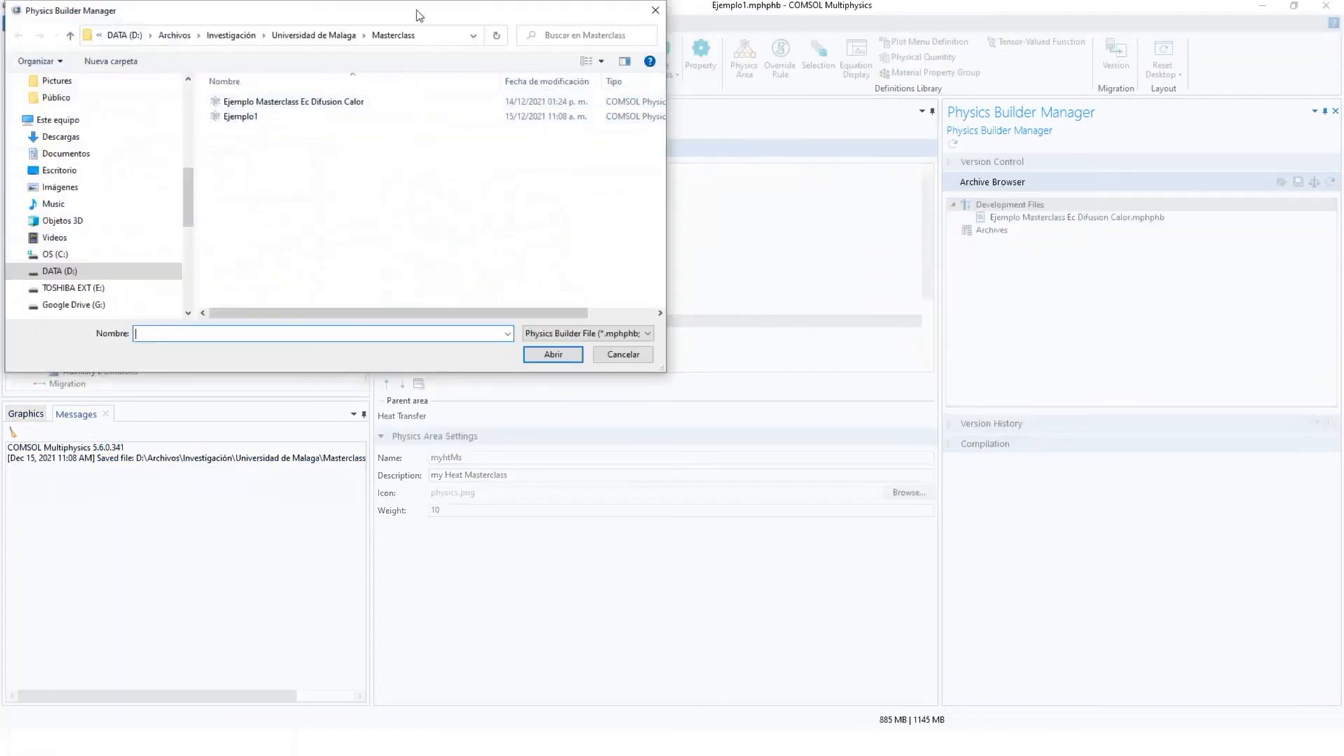
{"action": "left_click_drag", "start_coordinate": [420, 14], "coordinate": [475, 170]}
{"action": "left_click", "coordinate": [709, 168]}
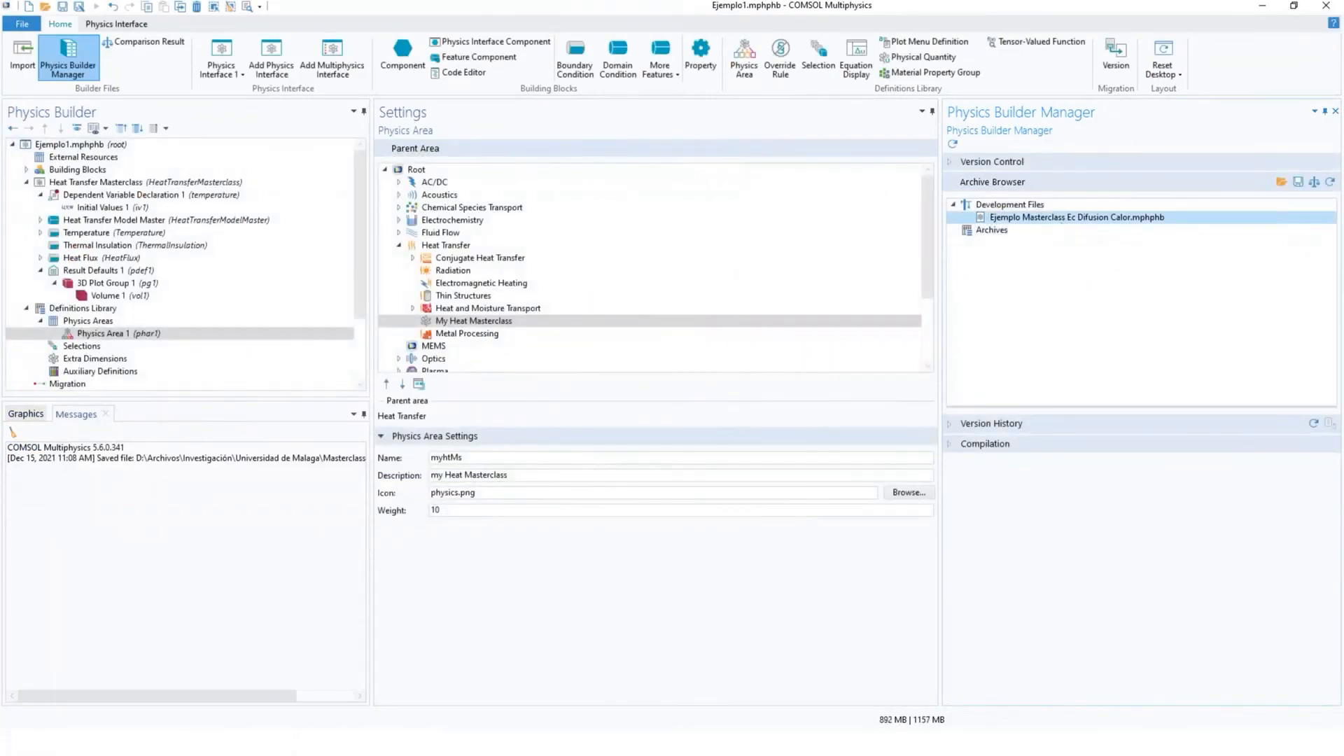
Step: Open the ejemplo model from the Masterclass folder and expand its study branch
{"action": "left_click", "coordinate": [22, 27]}
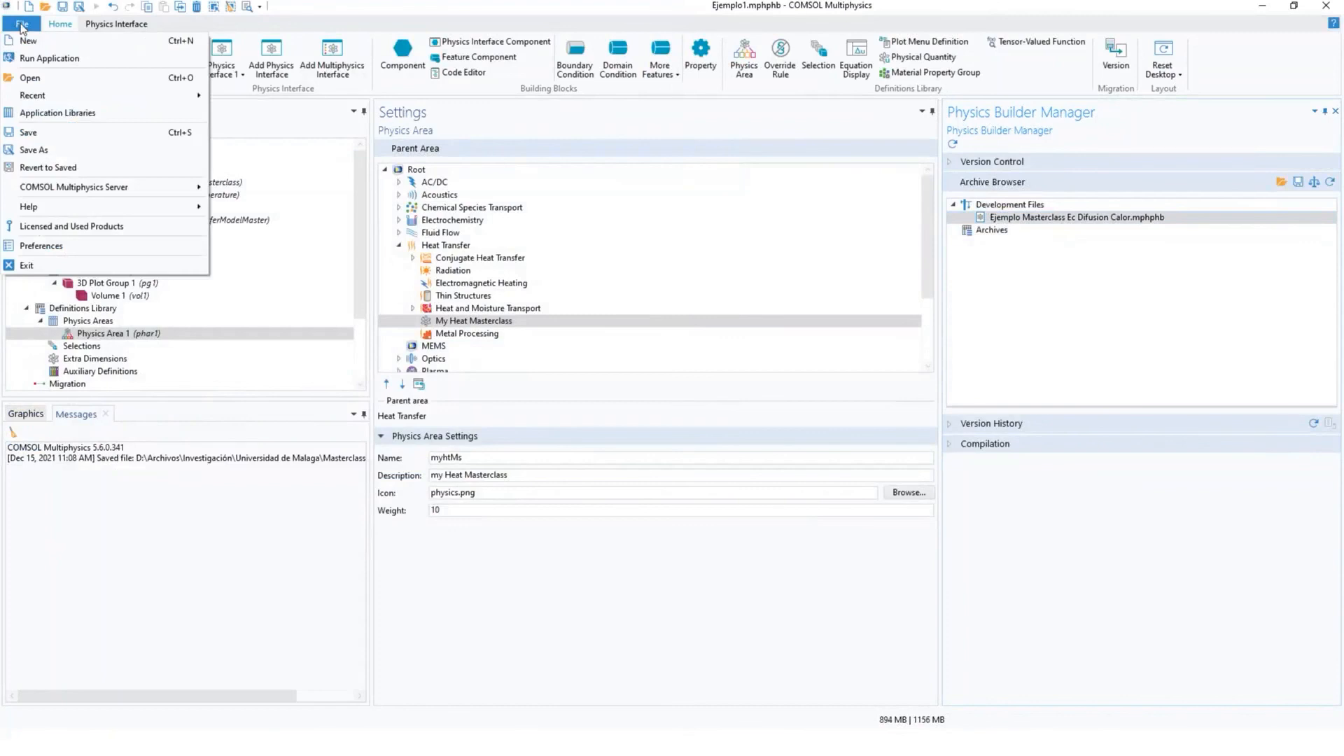
{"action": "left_click", "coordinate": [63, 78]}
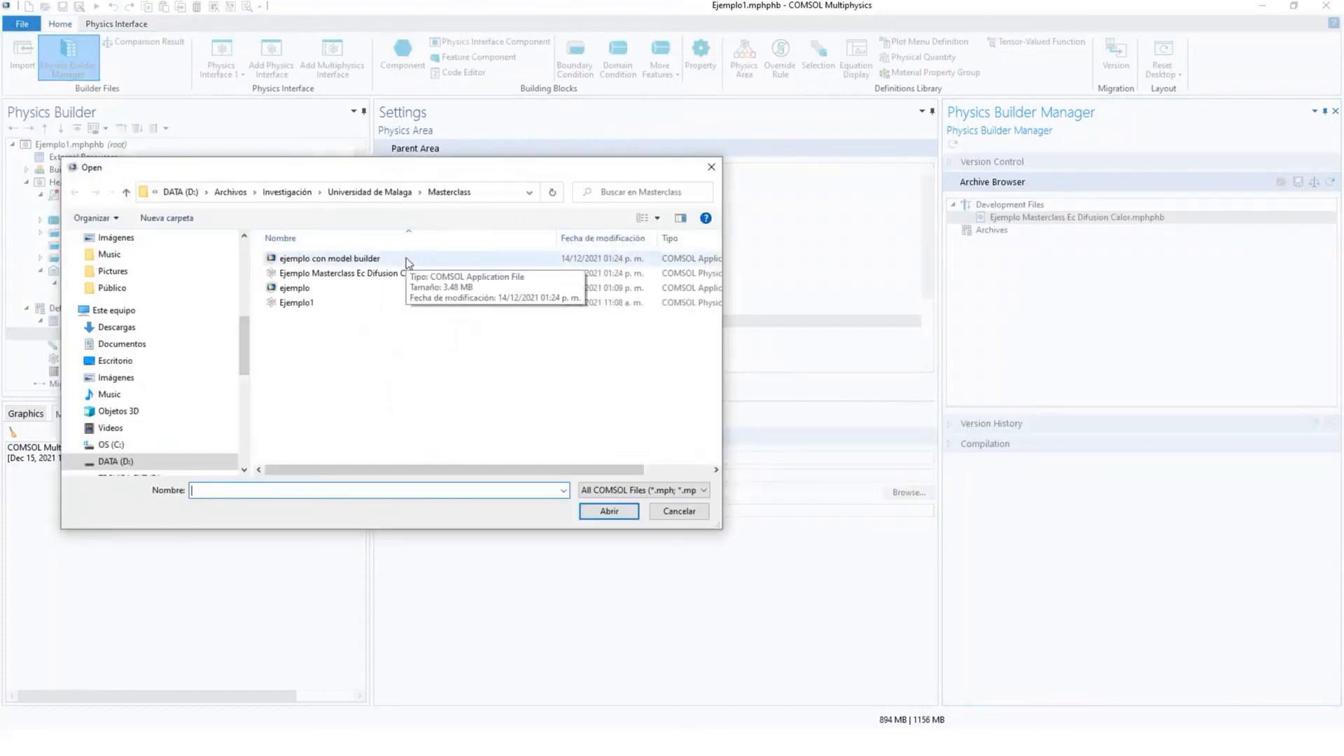
{"action": "left_click", "coordinate": [353, 287]}
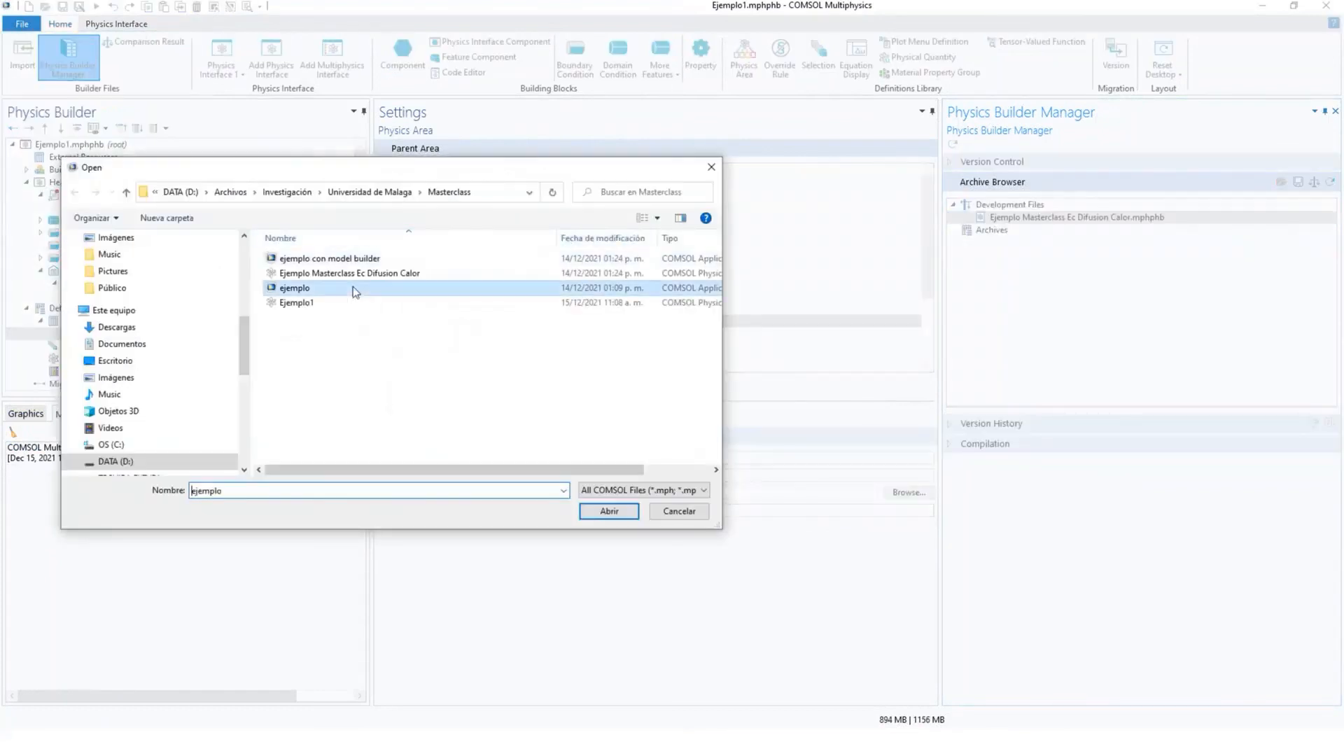
{"action": "left_click", "coordinate": [609, 511]}
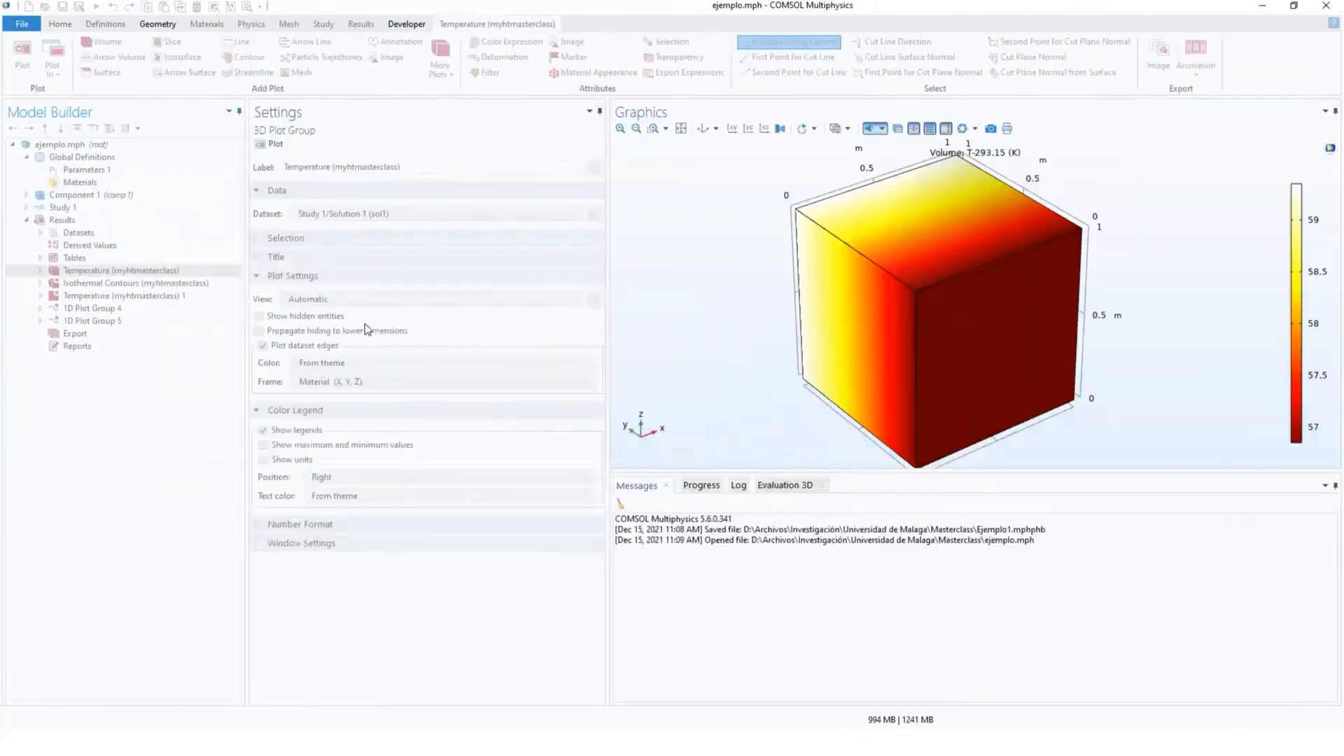
{"action": "left_click", "coordinate": [27, 207]}
Step: Start a new 3D model with the Model Wizard
{"action": "left_click", "coordinate": [22, 26]}
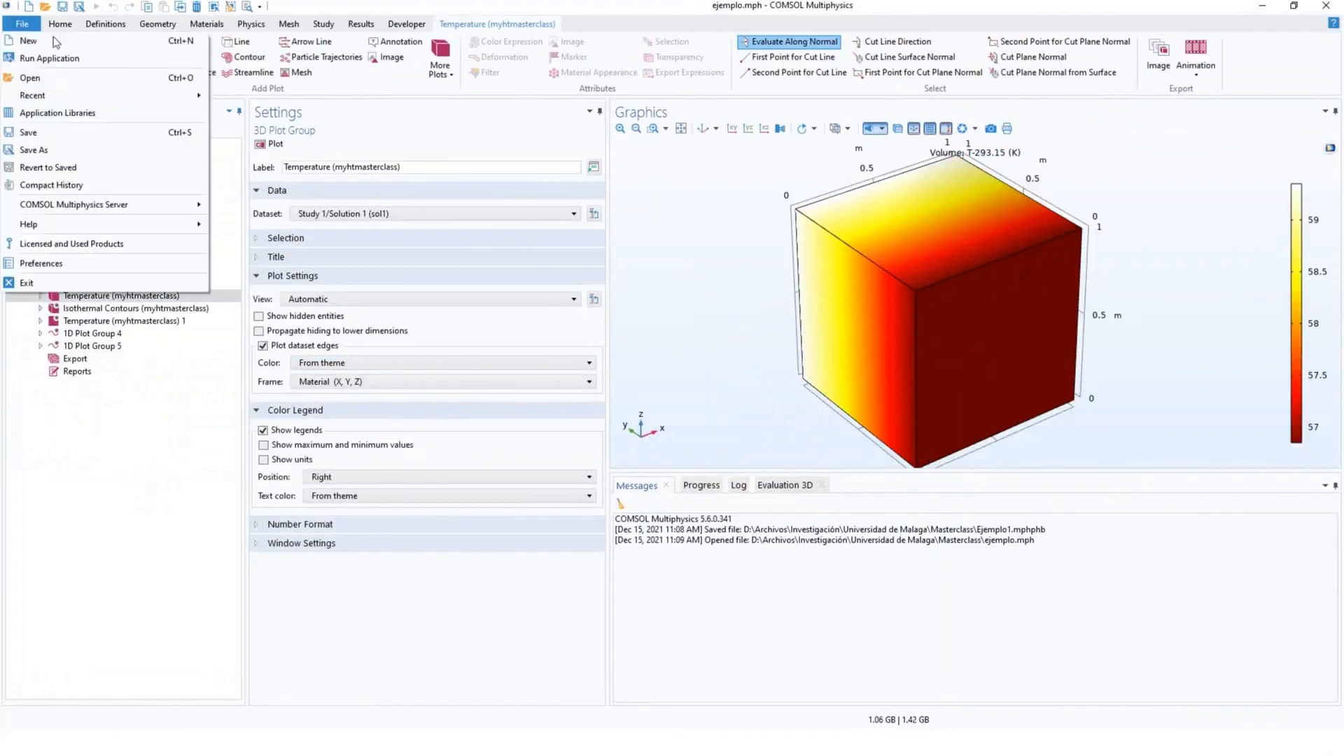
{"action": "left_click", "coordinate": [56, 46]}
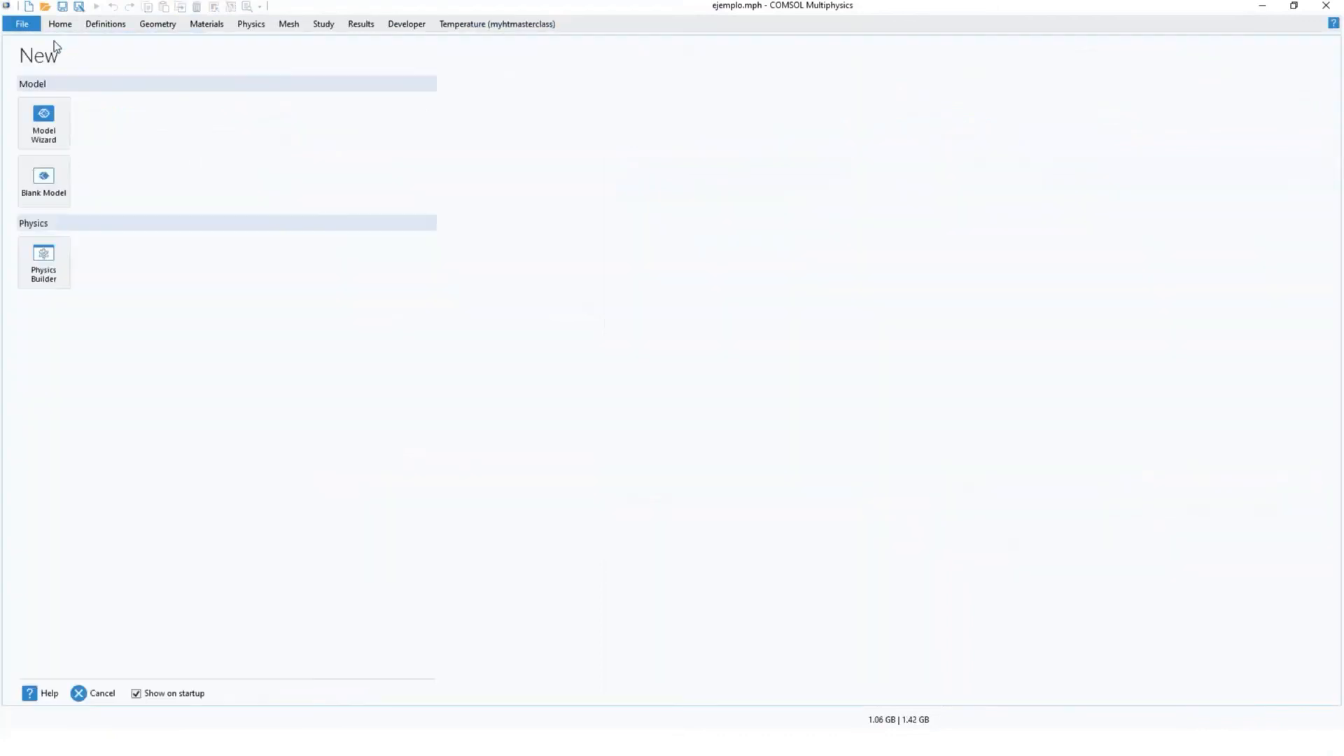
{"action": "left_click", "coordinate": [42, 115]}
{"action": "left_click", "coordinate": [41, 115]}
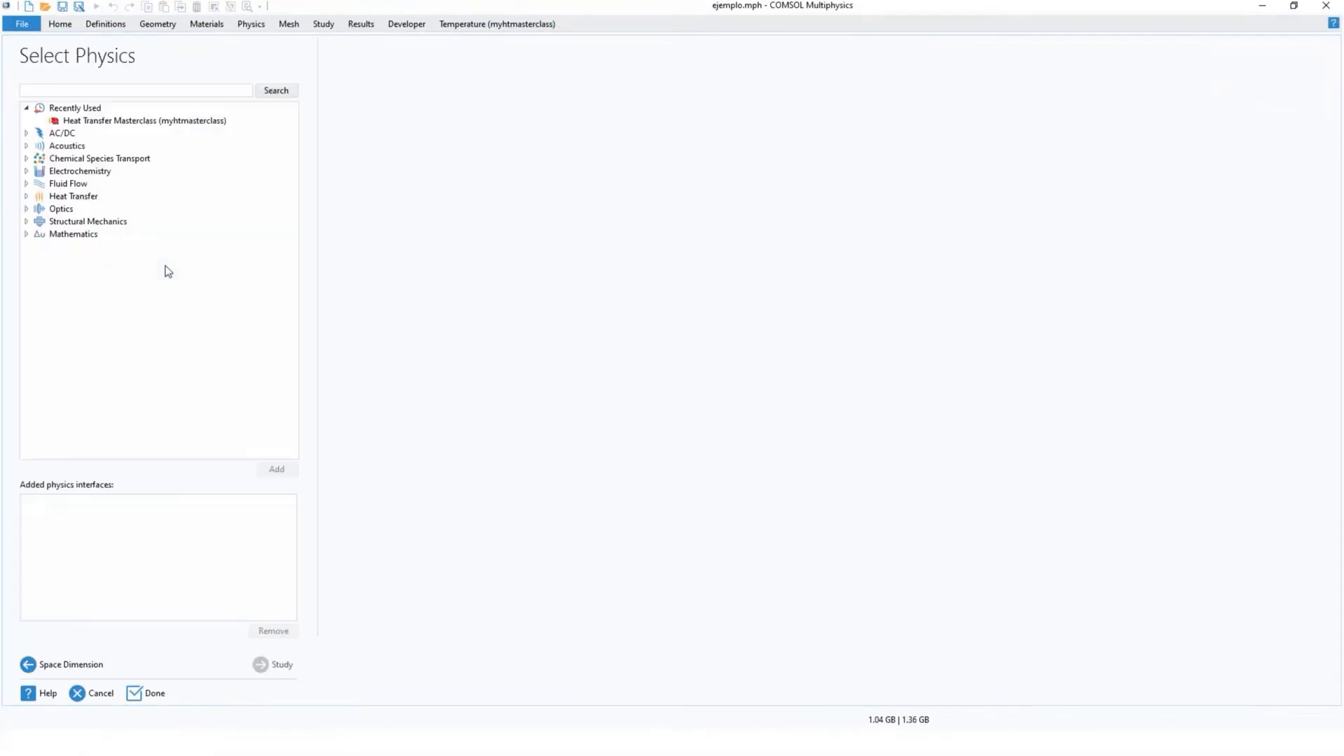
Step: Add the Heat Transfer Masterclass interface from the Heat Transfer area and create the model with a Stationary study
{"action": "left_click", "coordinate": [27, 197]}
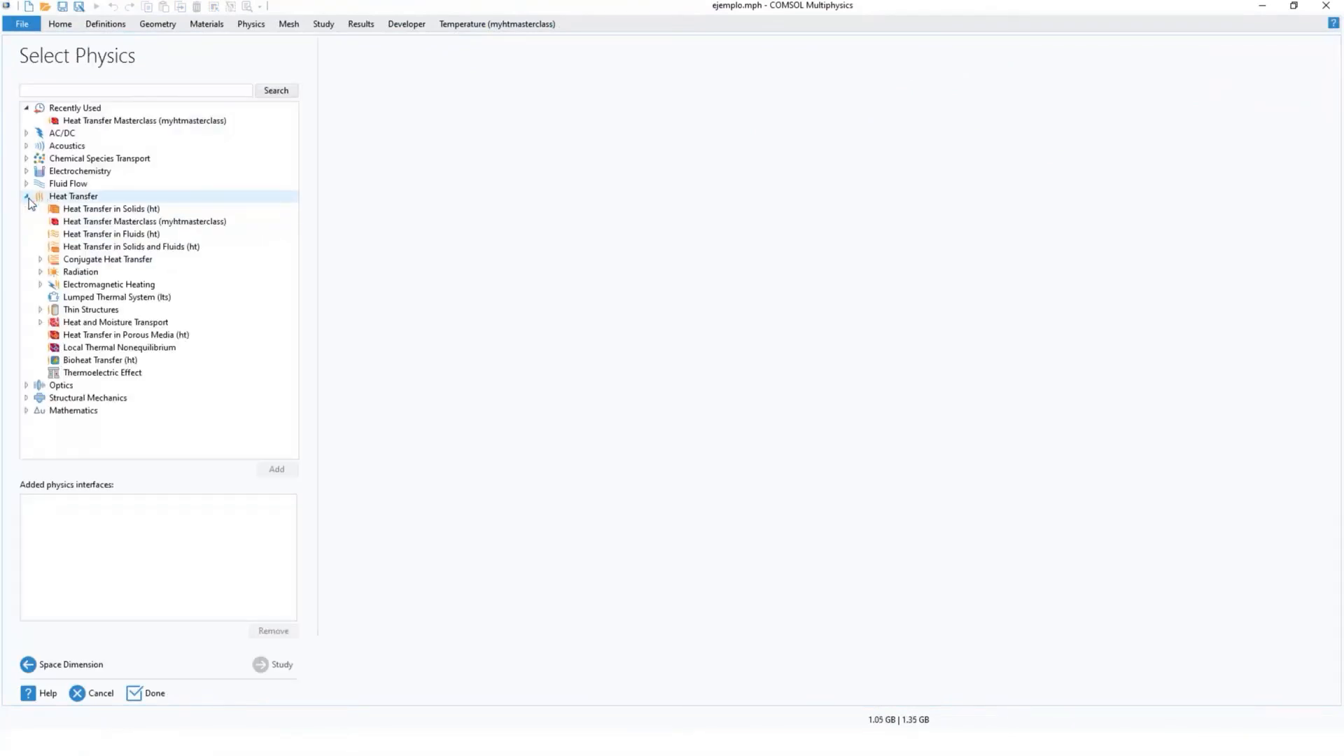
{"action": "left_click", "coordinate": [217, 221]}
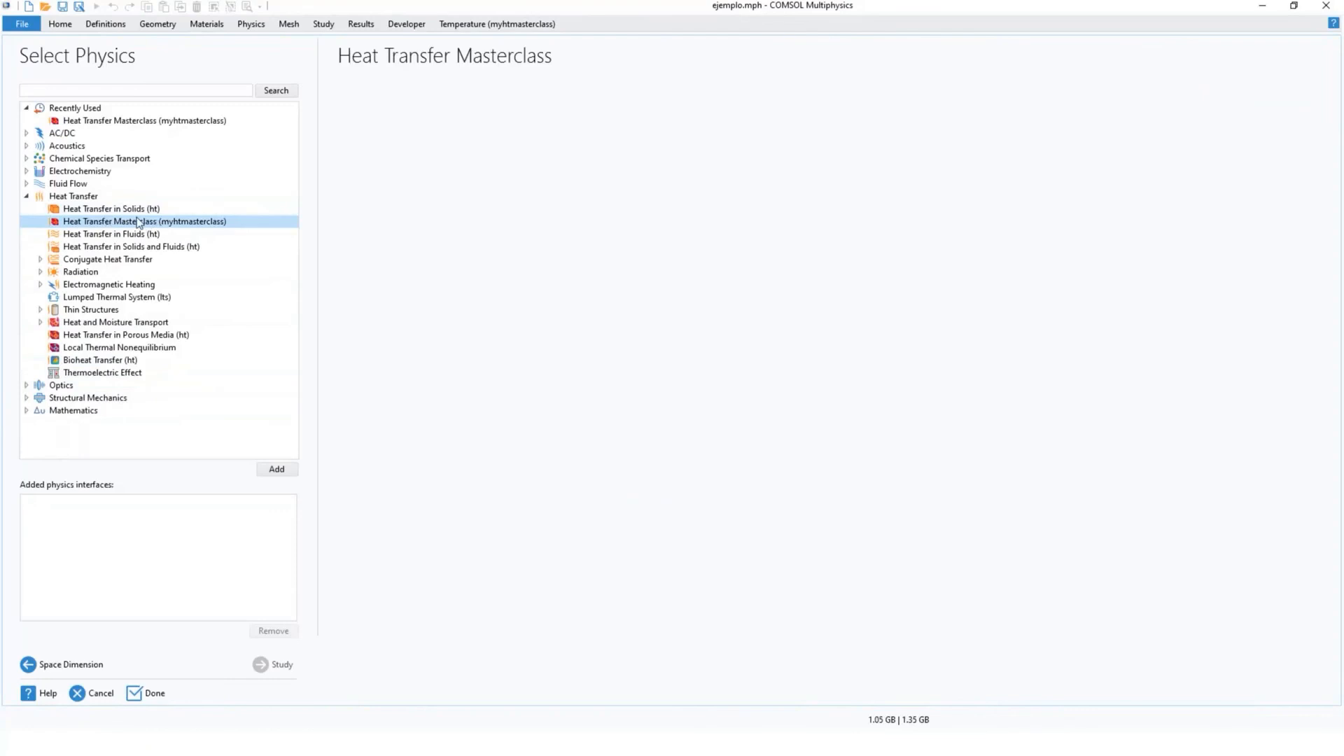
{"action": "left_click", "coordinate": [280, 470]}
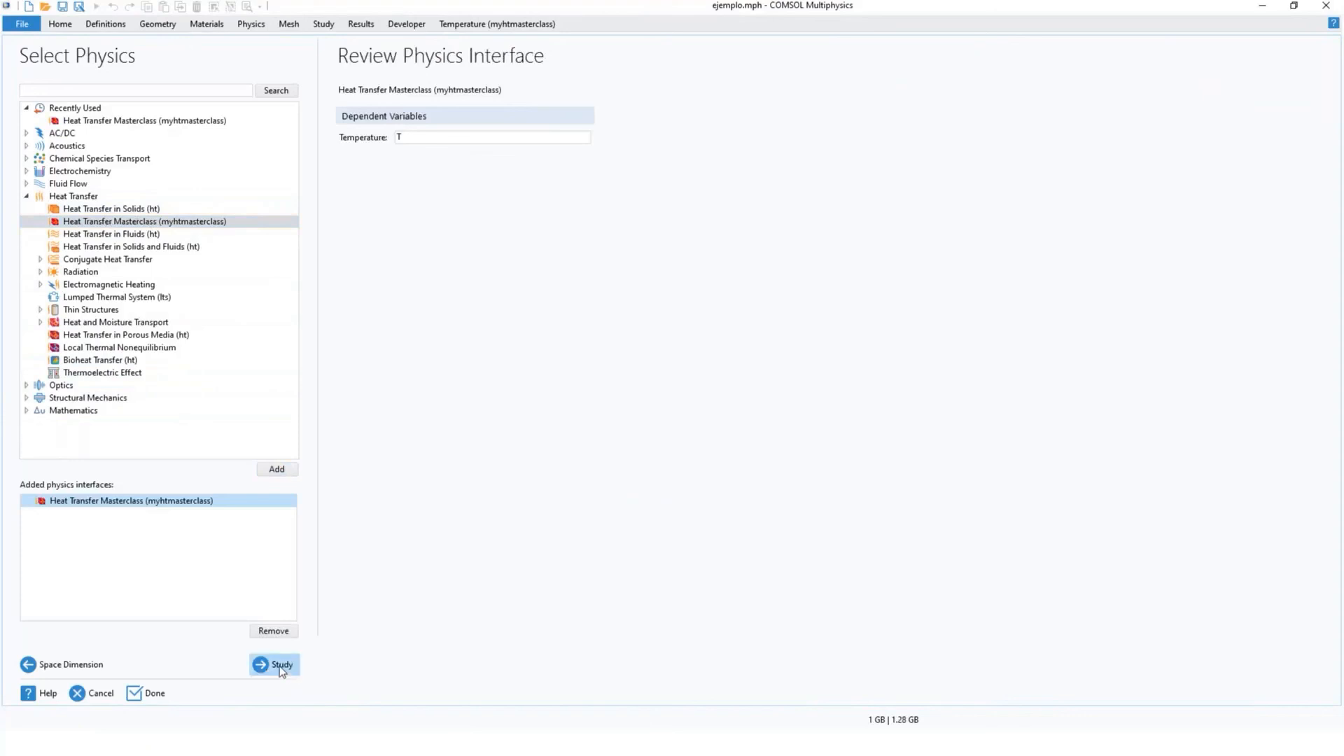
{"action": "left_click", "coordinate": [281, 667]}
{"action": "left_click", "coordinate": [98, 105]}
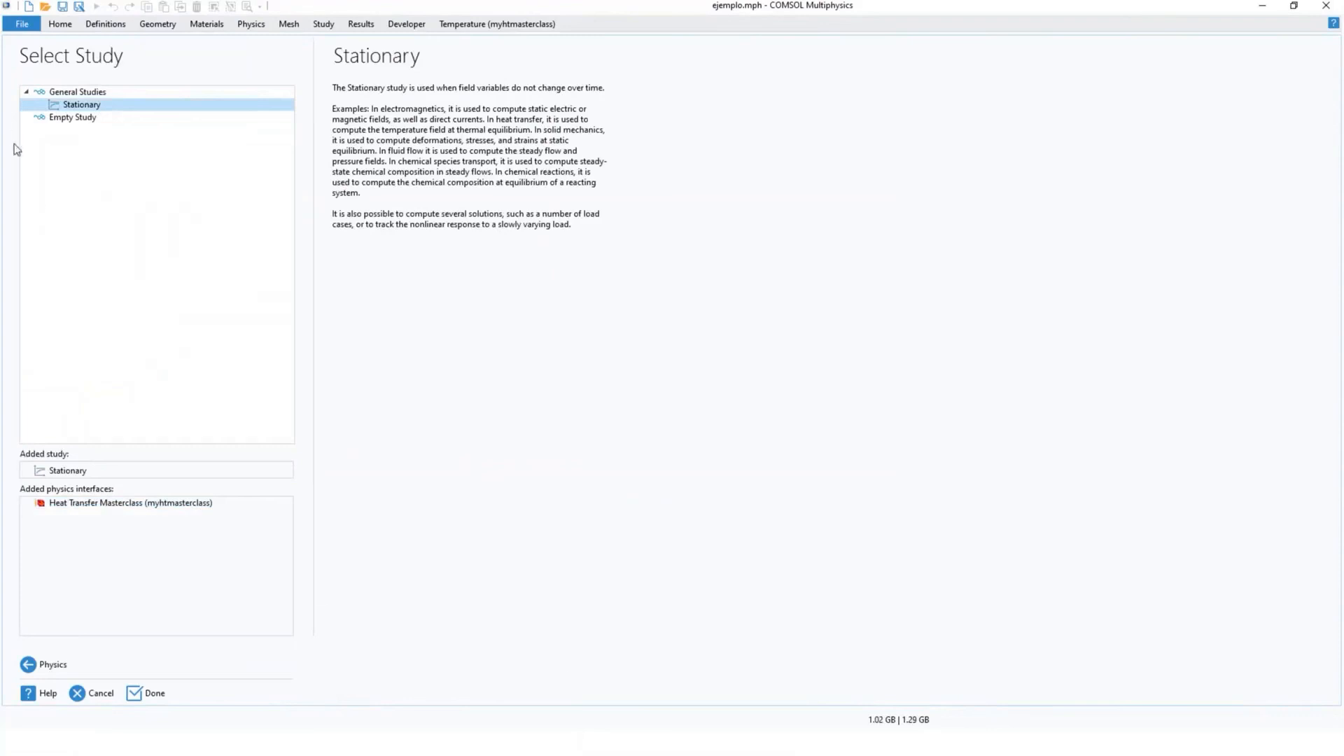
{"action": "left_click", "coordinate": [148, 693]}
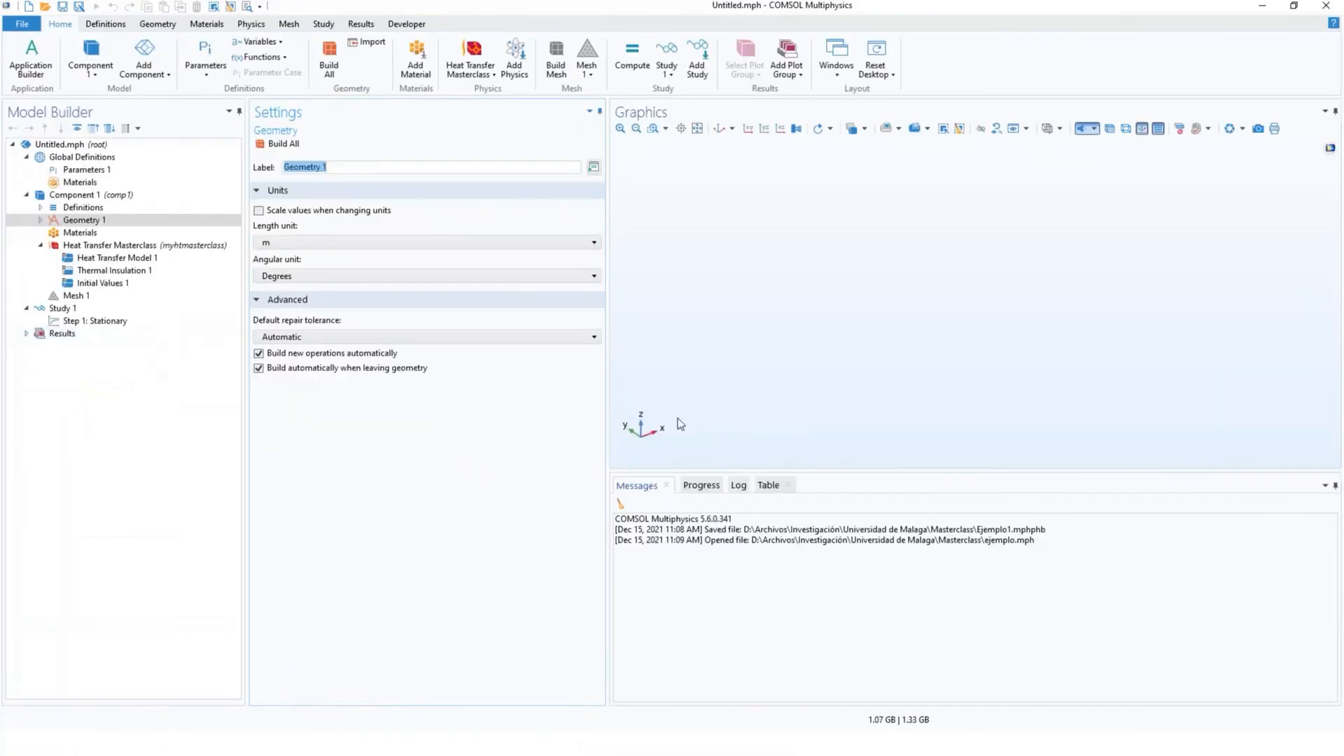
Step: Add a Temperature boundary condition to the Heat Transfer Masterclass interface
{"action": "left_click", "coordinate": [95, 257]}
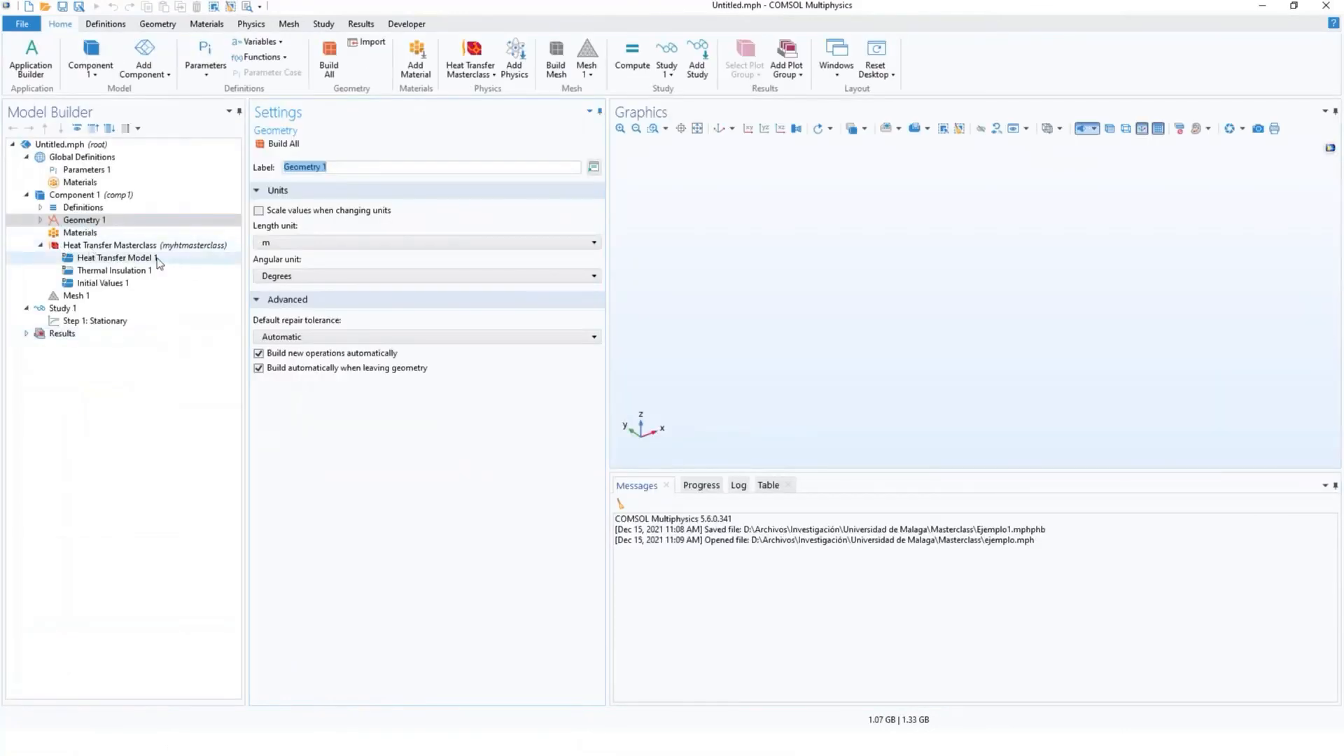
{"action": "left_click", "coordinate": [112, 246]}
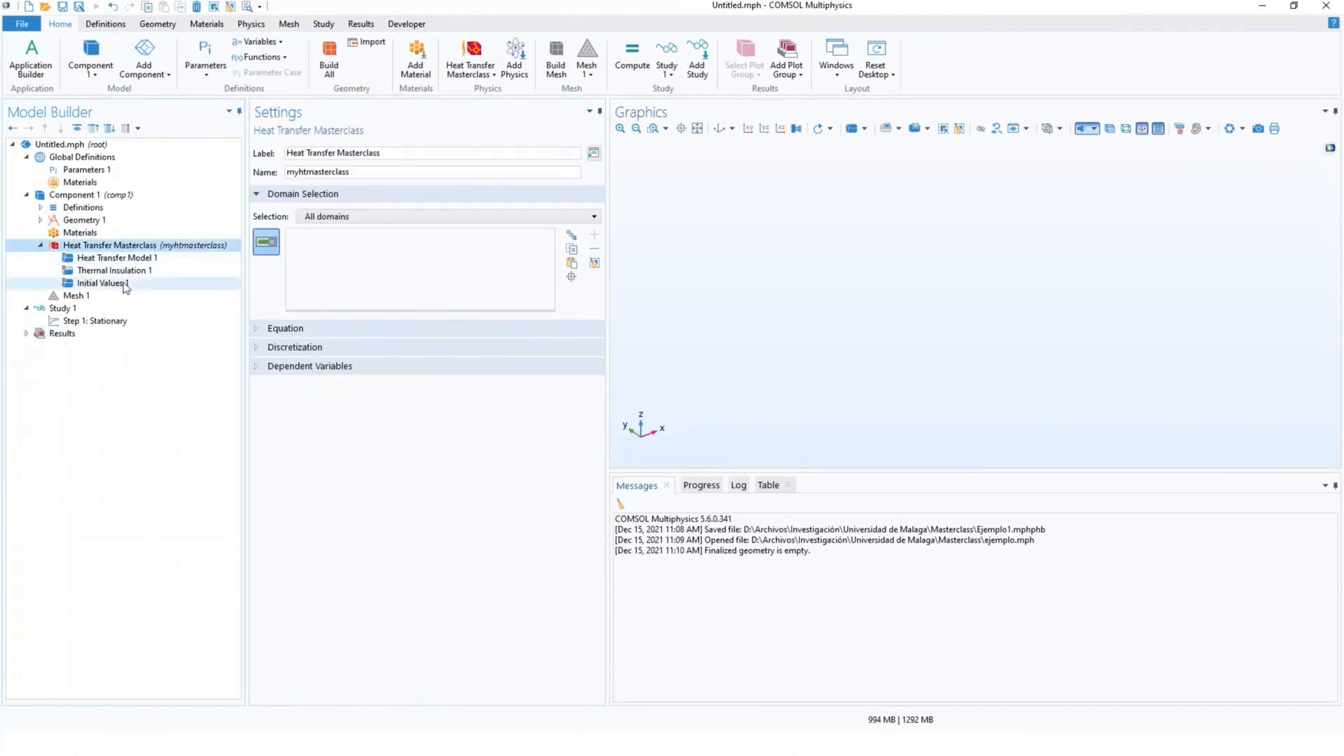
{"action": "right_click", "coordinate": [145, 245]}
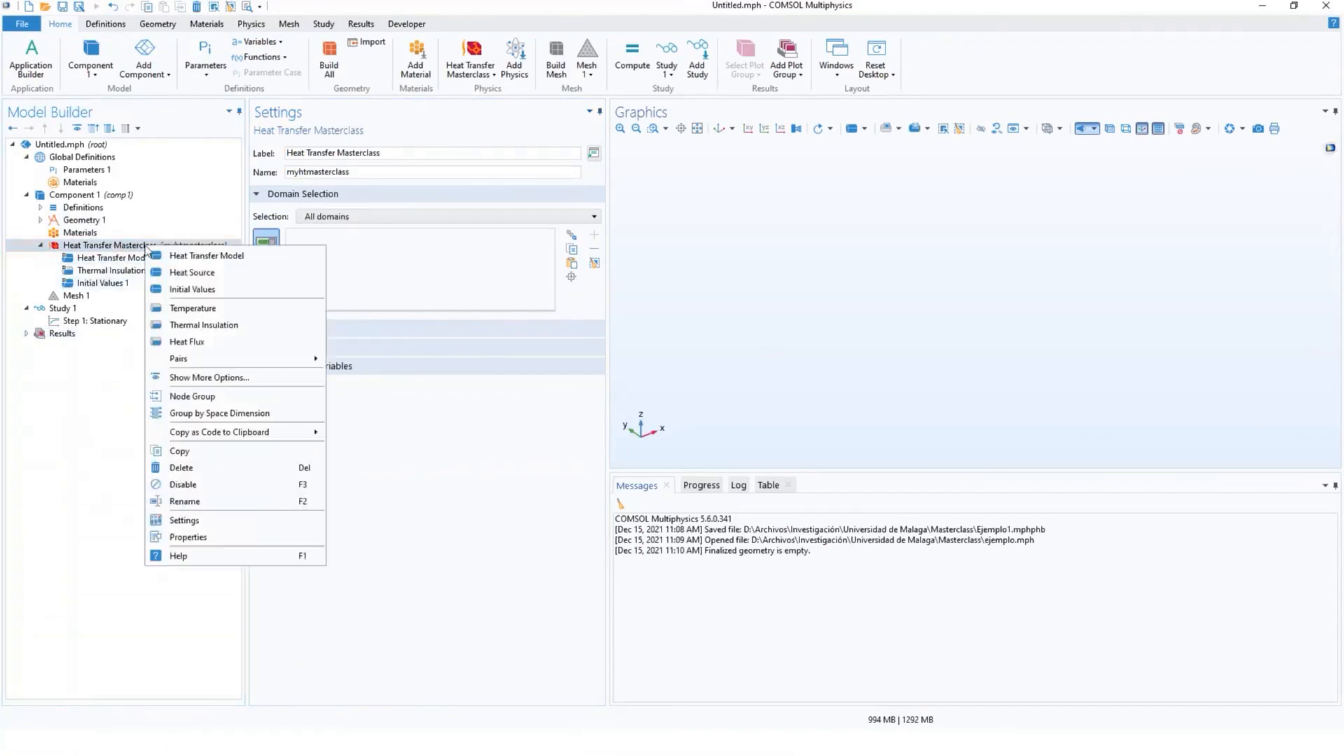
{"action": "left_click", "coordinate": [254, 309]}
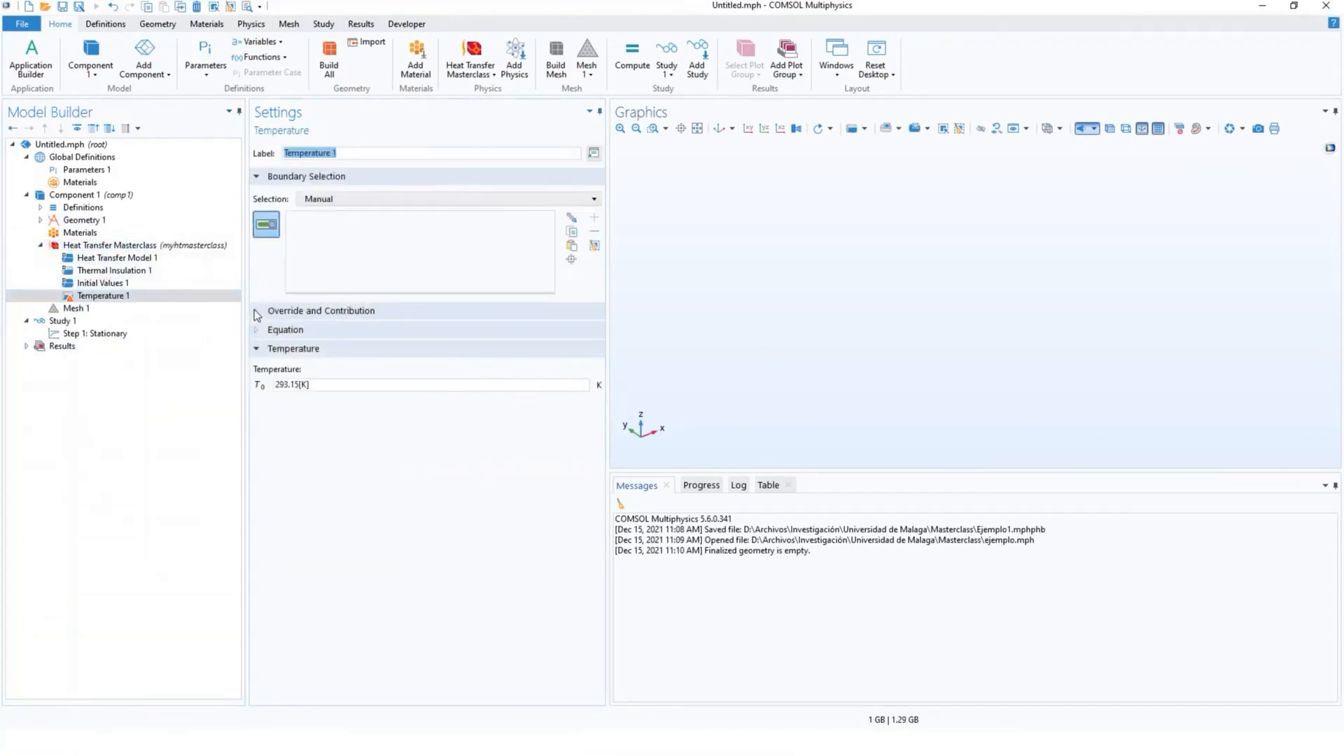
Step: Add a second Thermal Insulation condition to the Heat Transfer Masterclass interface and delete it again
{"action": "left_click", "coordinate": [137, 245]}
{"action": "right_click", "coordinate": [137, 244]}
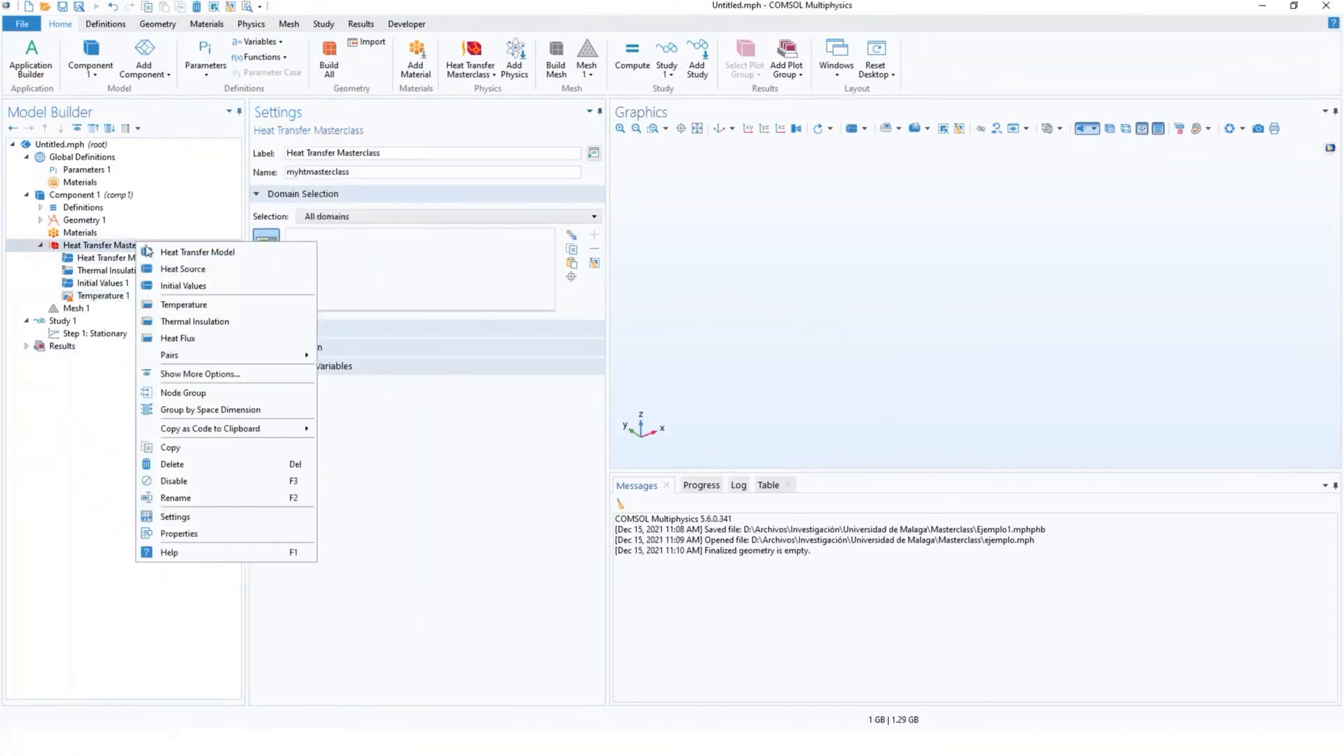
{"action": "left_click", "coordinate": [237, 322]}
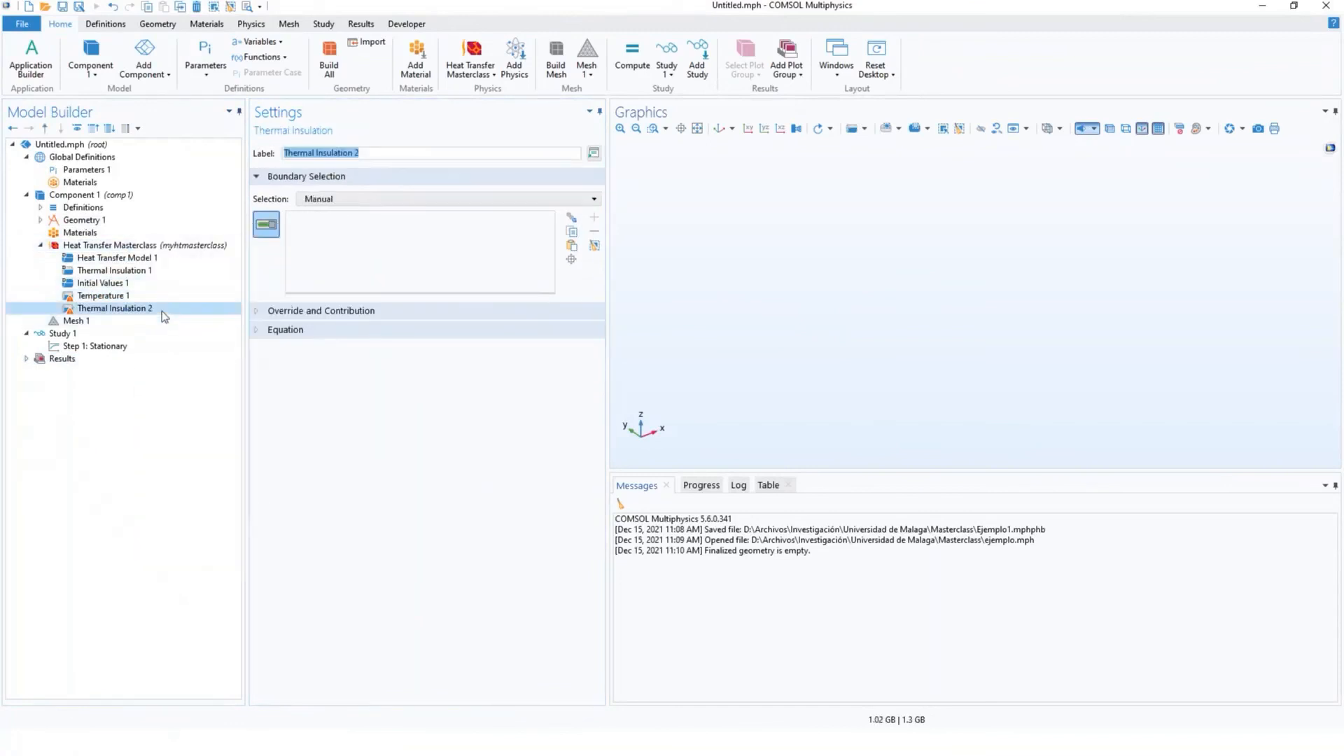
{"action": "right_click", "coordinate": [162, 311]}
{"action": "left_click", "coordinate": [217, 407]}
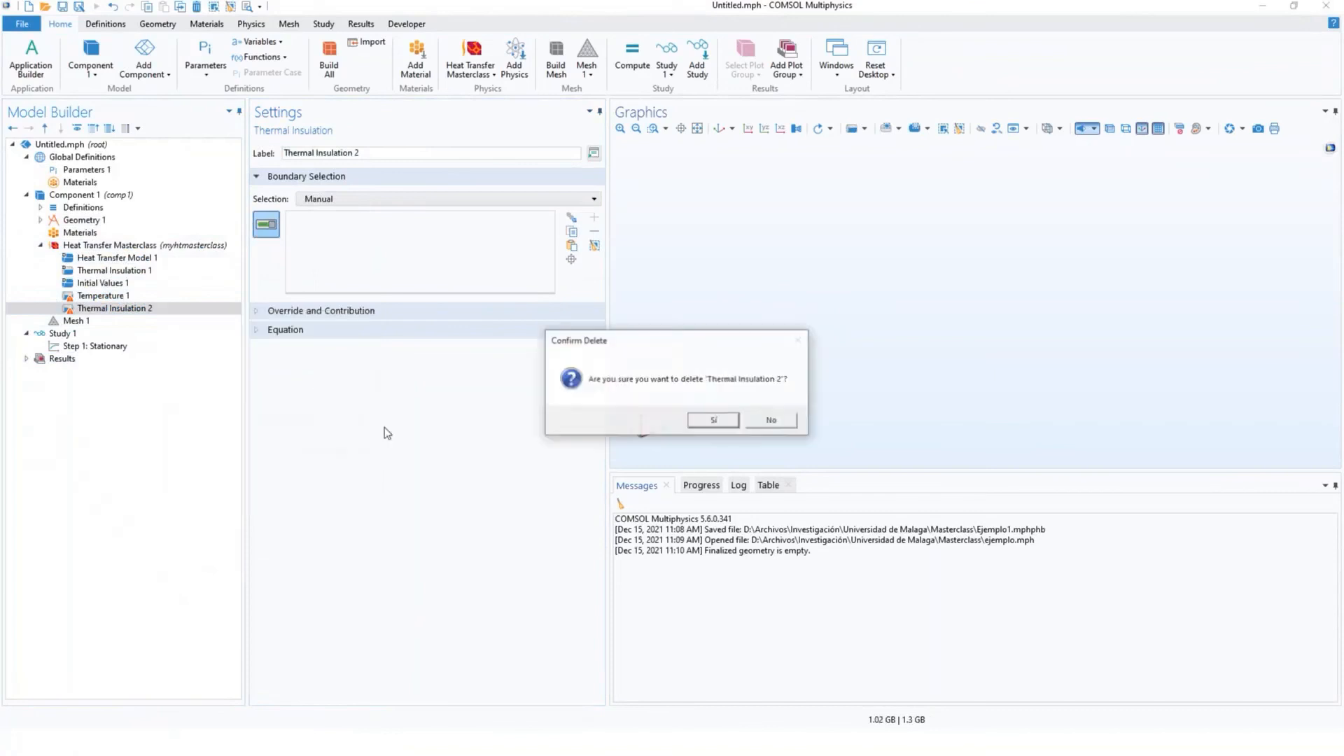
{"action": "left_click", "coordinate": [712, 420]}
Step: Add a Heat Flux boundary condition to the Heat Transfer Masterclass interface
{"action": "right_click", "coordinate": [147, 246]}
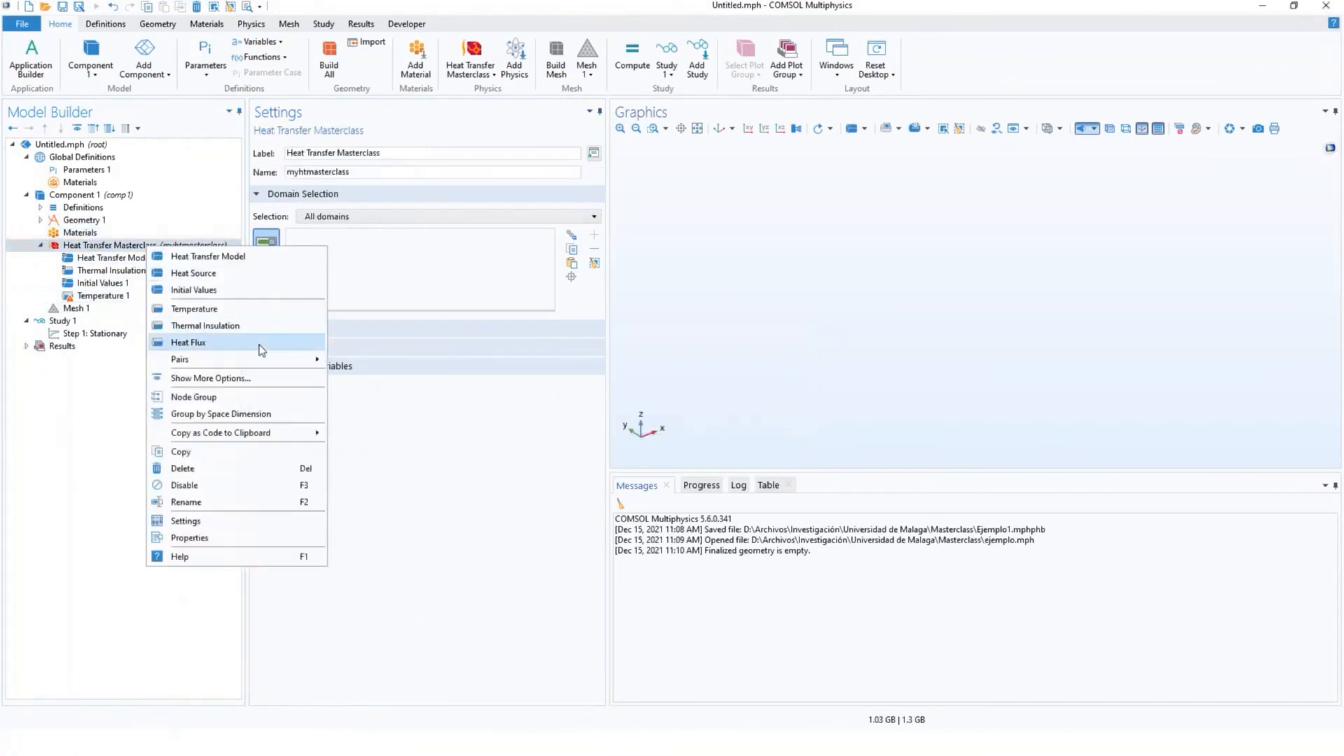
{"action": "left_click", "coordinate": [259, 344]}
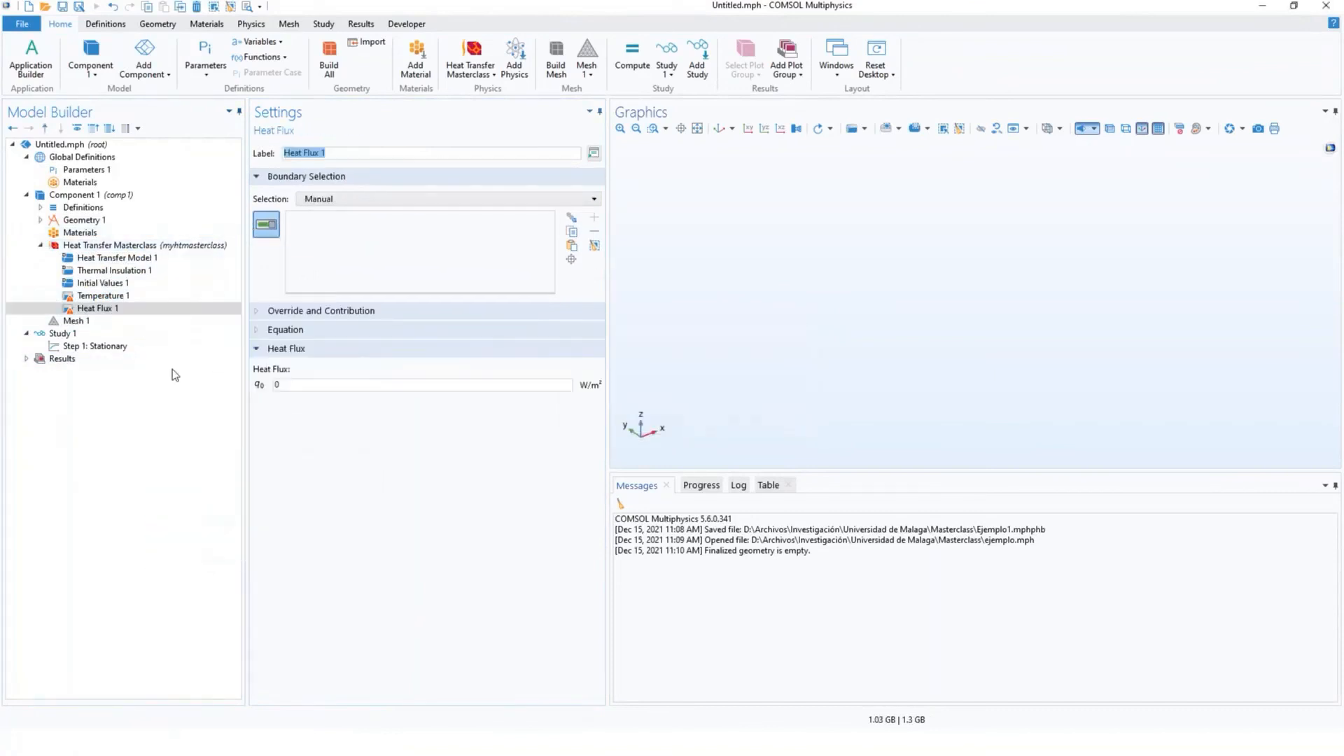
Step: Open the ejemplo model from the Masterclass folder, discarding the unsaved changes to the untitled model
{"action": "left_click", "coordinate": [22, 24]}
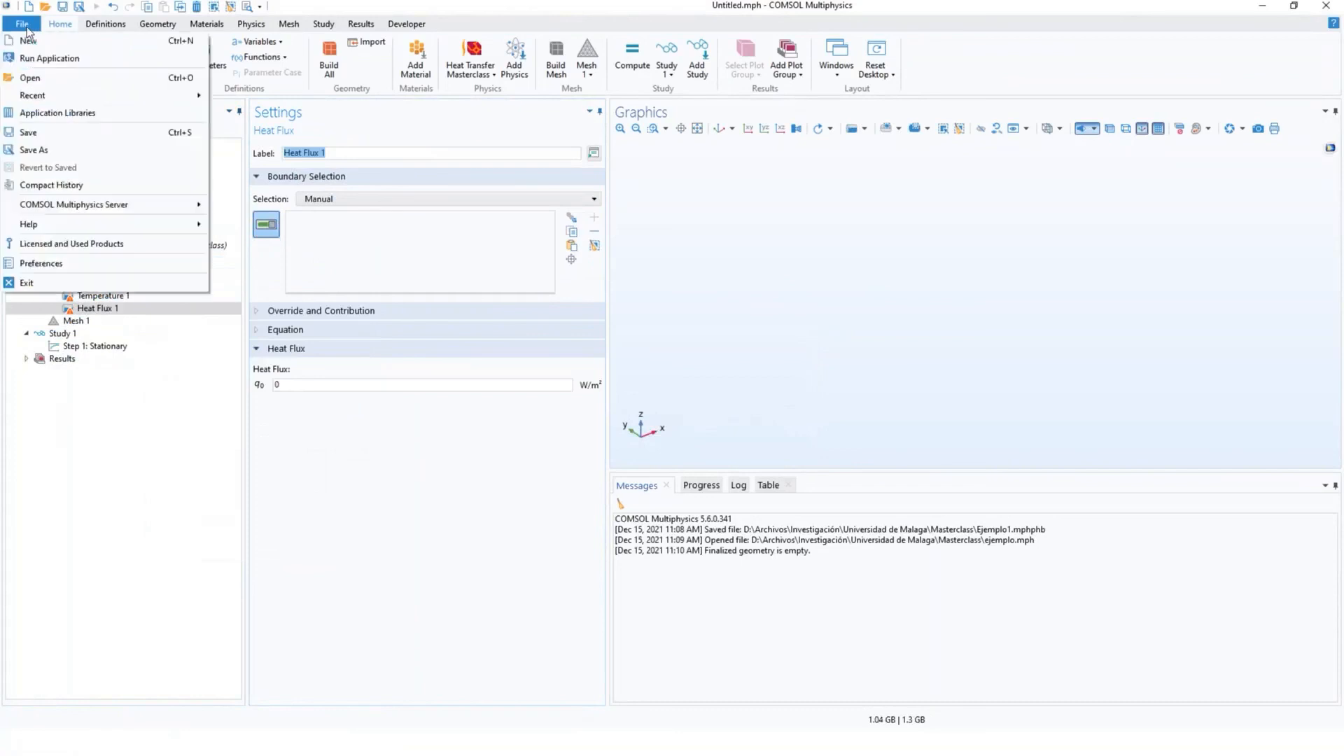
{"action": "left_click", "coordinate": [30, 77]}
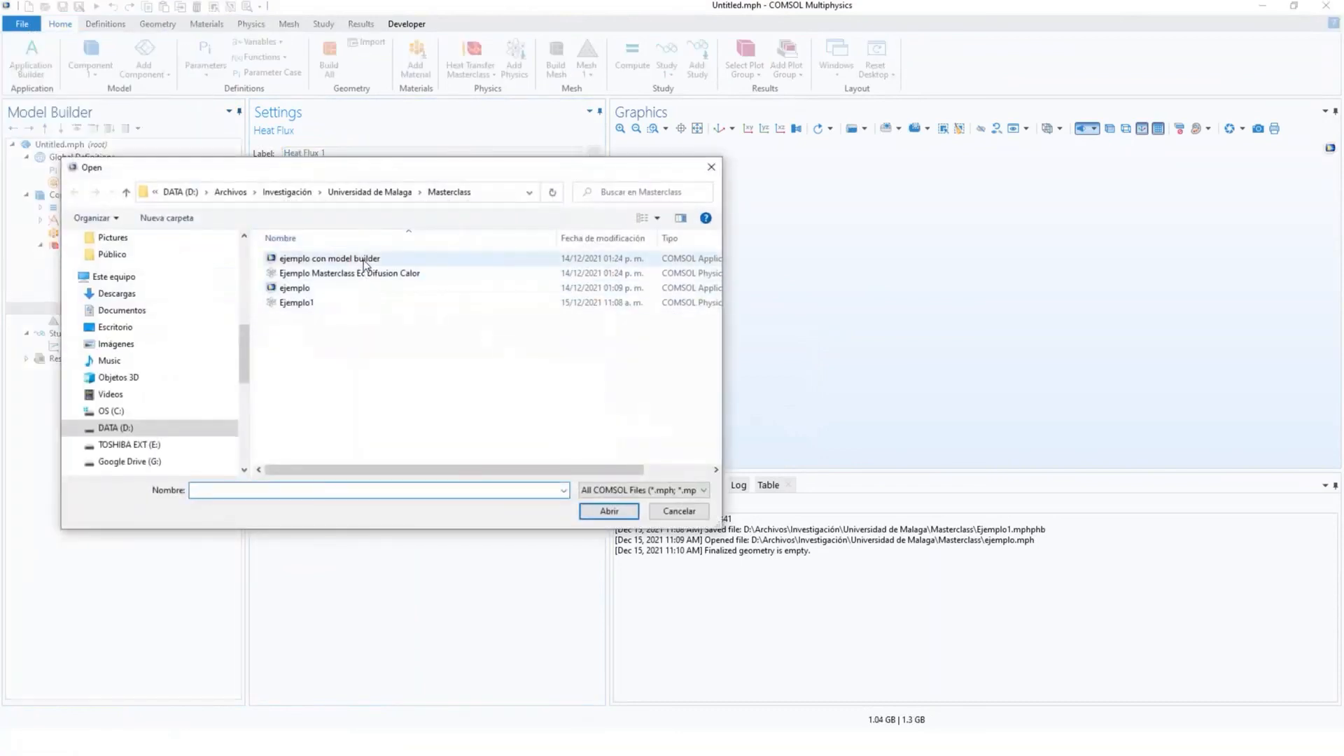
{"action": "left_click", "coordinate": [323, 289]}
{"action": "left_click", "coordinate": [609, 511]}
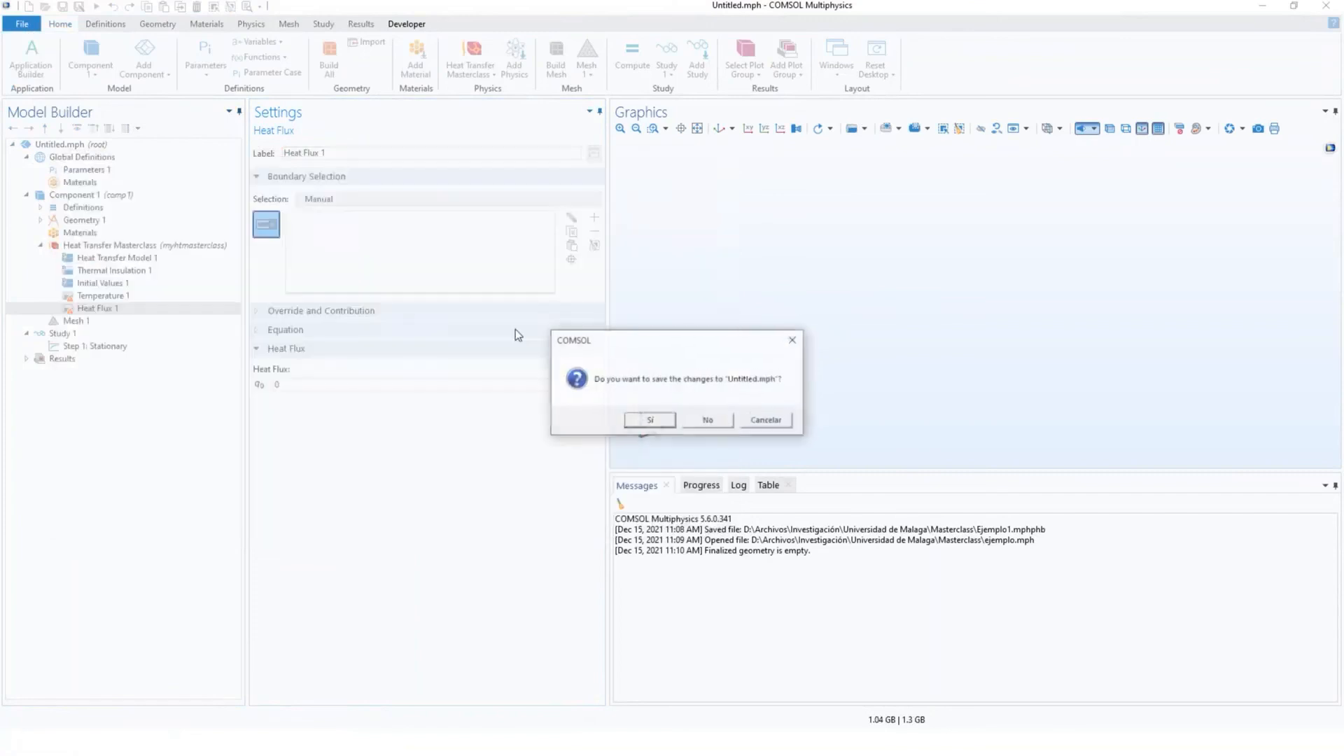
{"action": "left_click", "coordinate": [696, 423]}
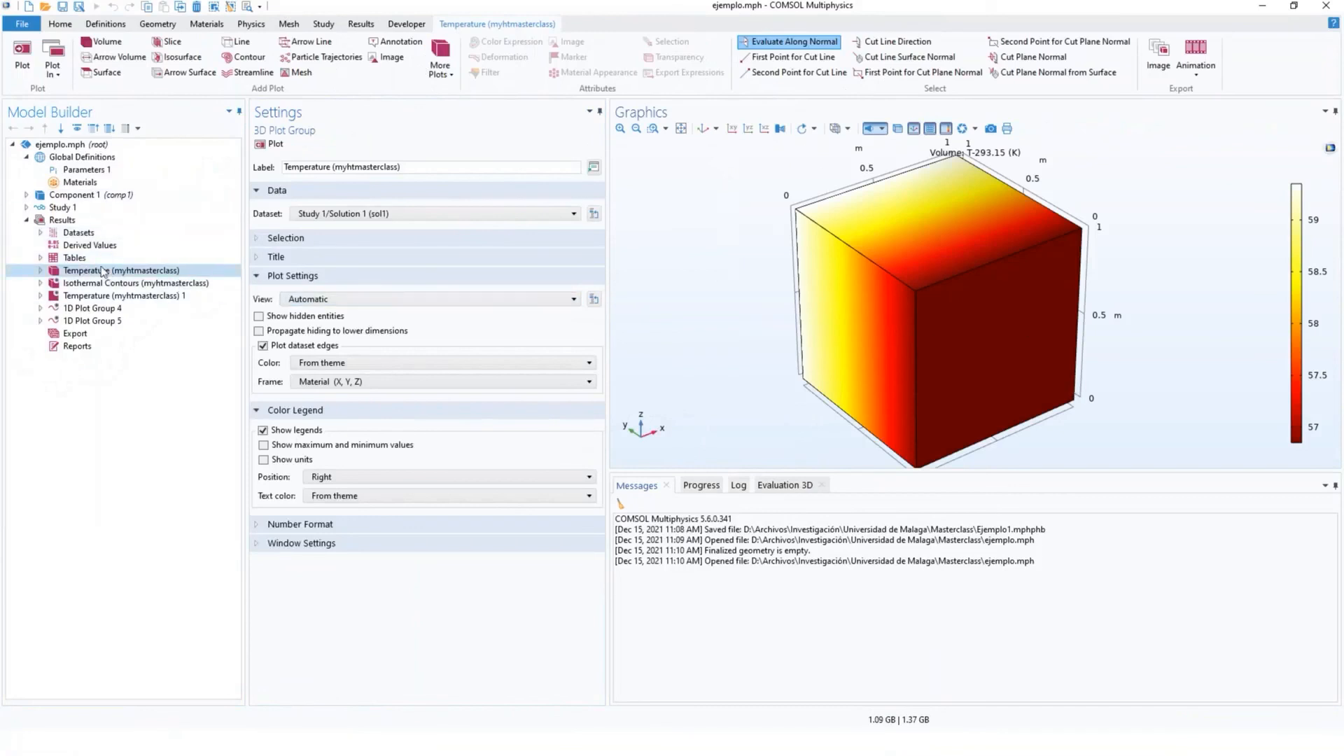
Step: Examine the boundaries and values of the Temperature and Heat Flux conditions under the Heat Transfer Masterclass interface
{"action": "left_click", "coordinate": [27, 194]}
{"action": "left_click", "coordinate": [41, 245]}
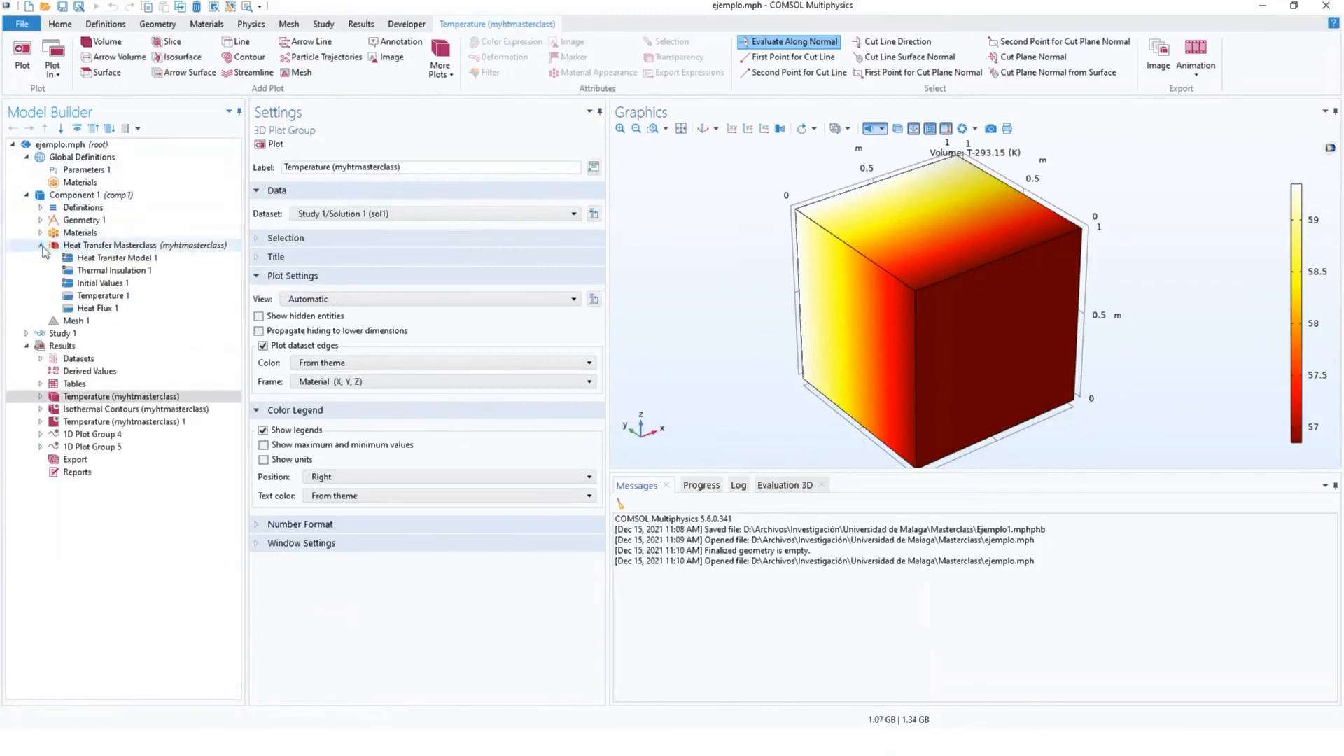
{"action": "left_click", "coordinate": [129, 300]}
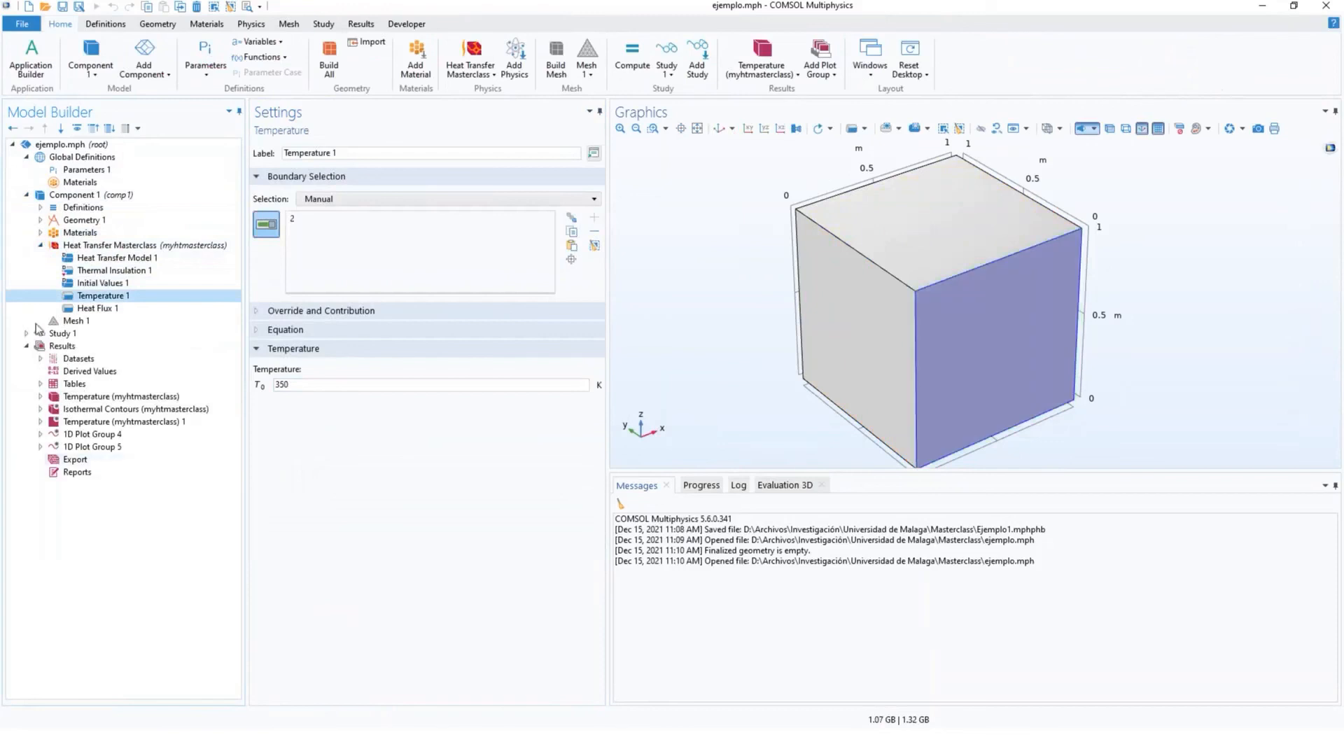
{"action": "left_click", "coordinate": [97, 309]}
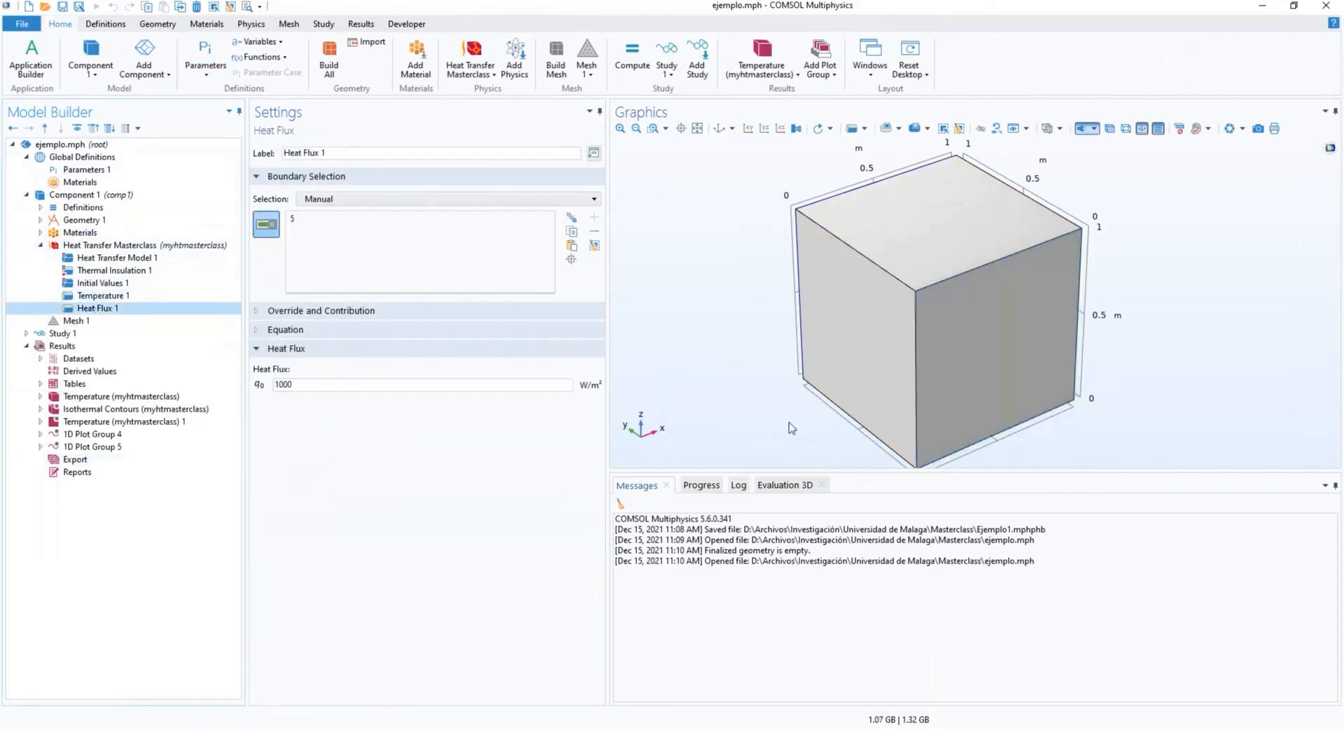
{"action": "mouse_move", "coordinate": [788, 422]}
{"action": "left_mouse_down"}
{"action": "mouse_move", "coordinate": [901, 448]}
{"action": "mouse_move", "coordinate": [892, 465]}
{"action": "mouse_move", "coordinate": [784, 409]}
{"action": "left_mouse_up"}
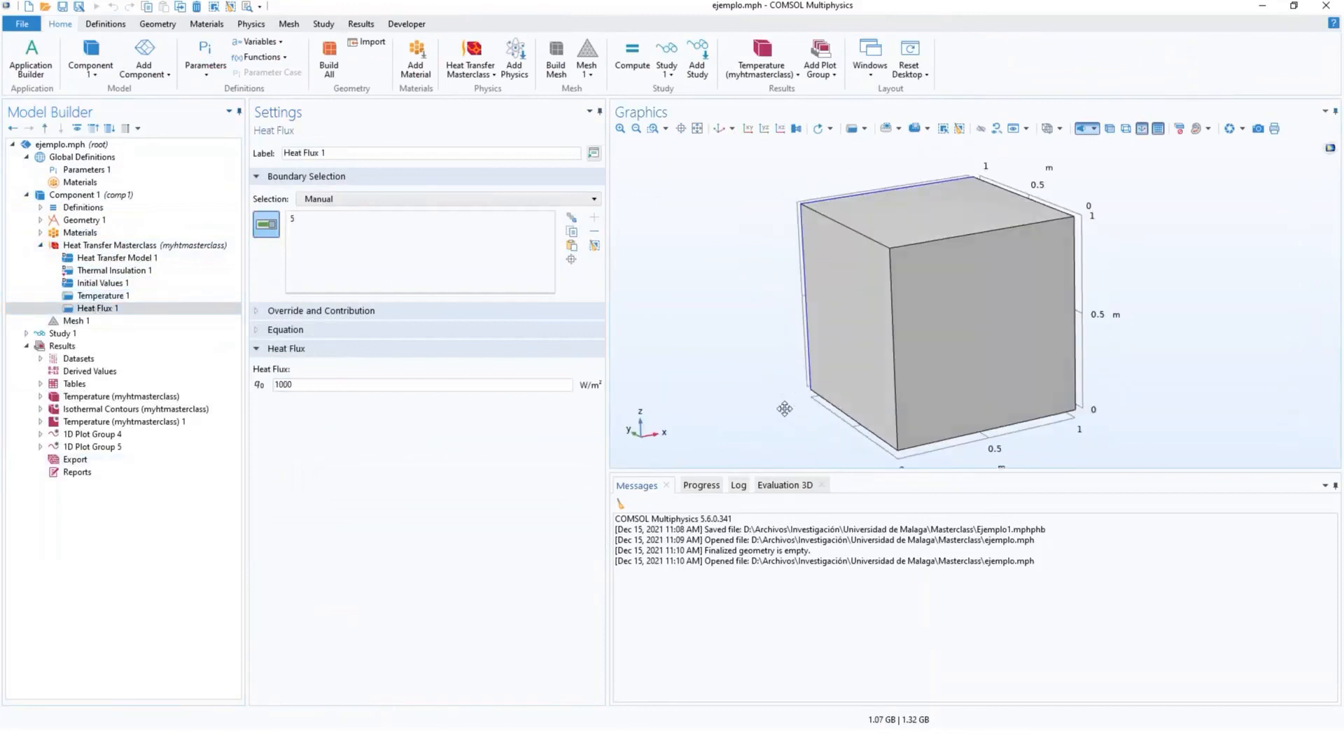
Step: Inspect the Copper material's properties and the thermal conductivity setting of the heat transfer model
{"action": "left_click", "coordinate": [40, 232]}
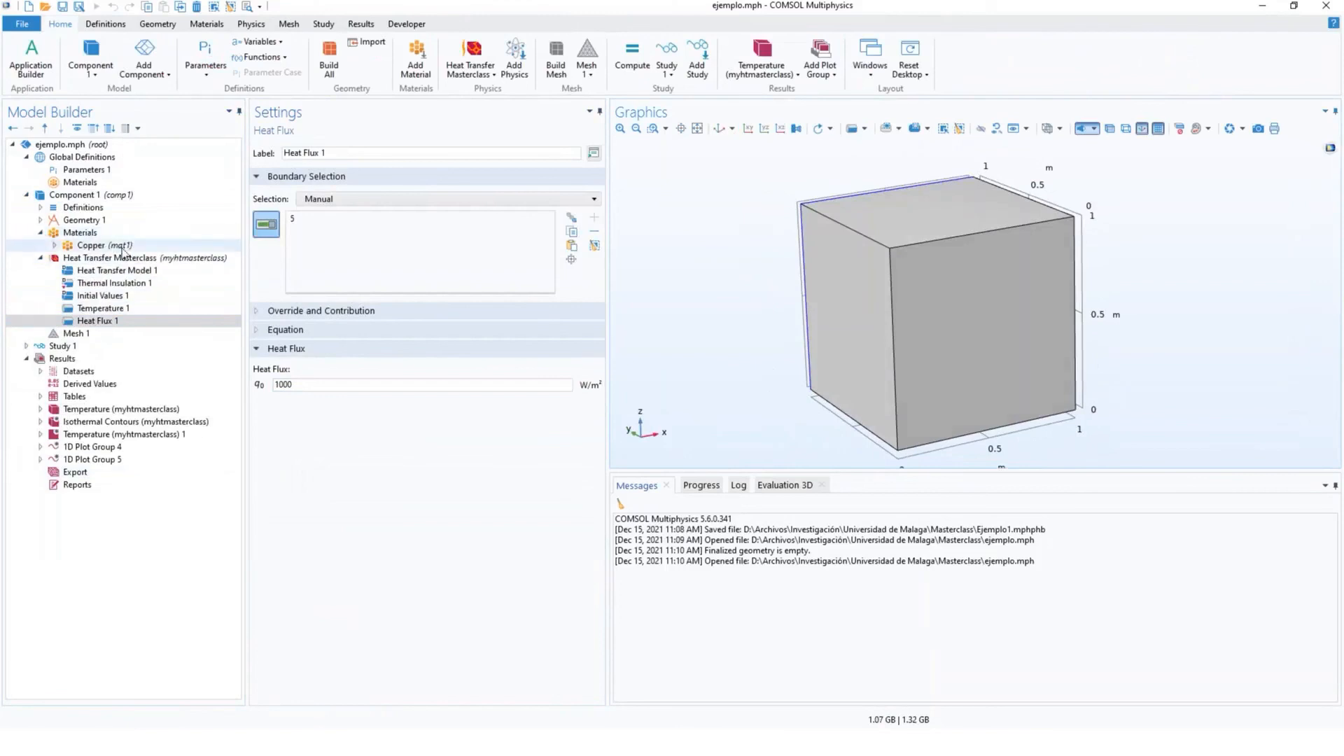
{"action": "left_click", "coordinate": [122, 248]}
{"action": "left_click", "coordinate": [55, 245]}
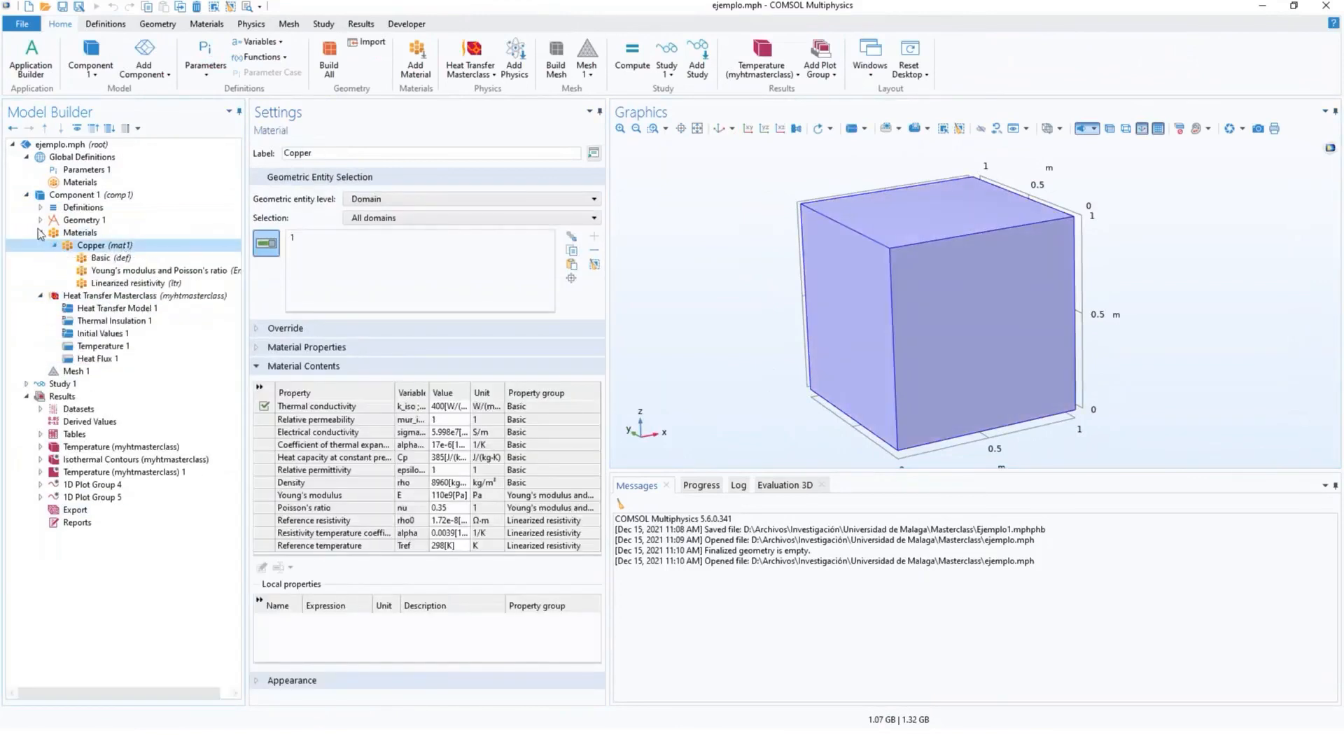
{"action": "left_click", "coordinate": [107, 309]}
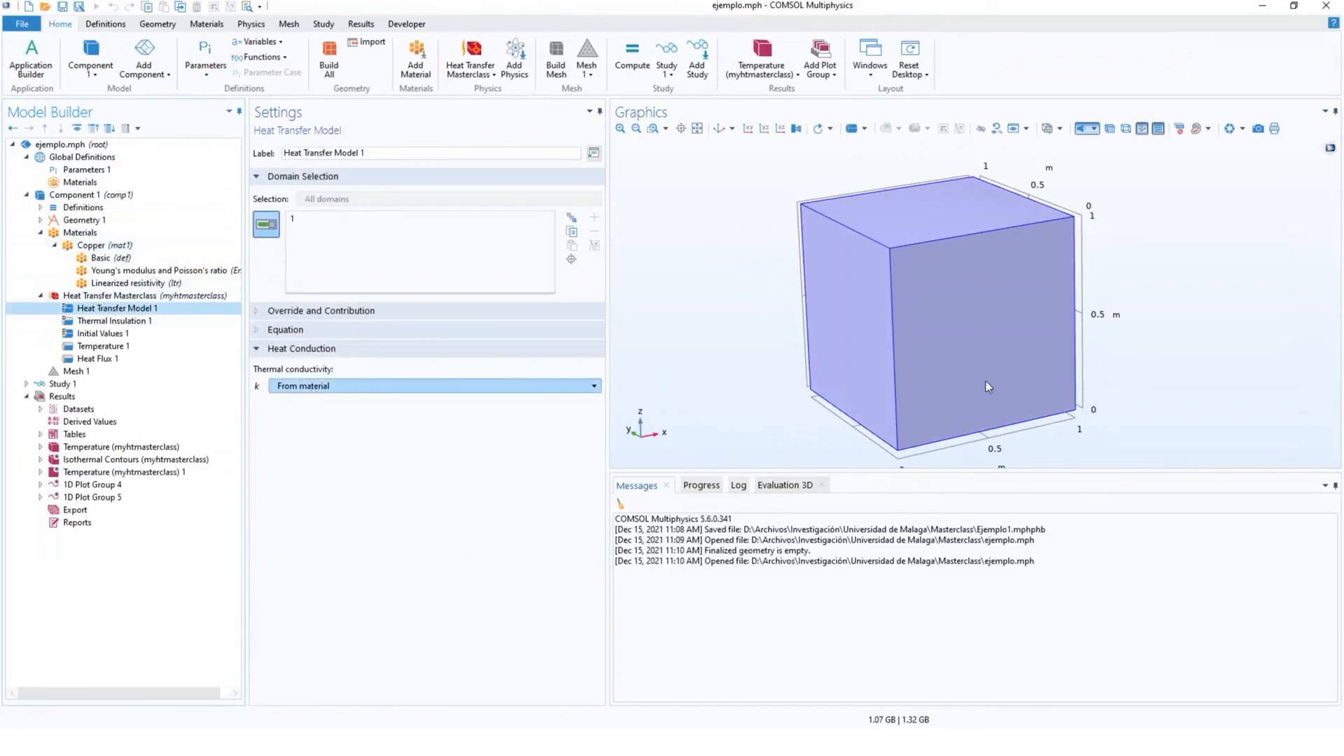
Step: Review the Stationary study step and the temperature plot's volume expression, and examine the temperature distribution on the cube
{"action": "left_click", "coordinate": [27, 384]}
{"action": "left_click", "coordinate": [83, 396]}
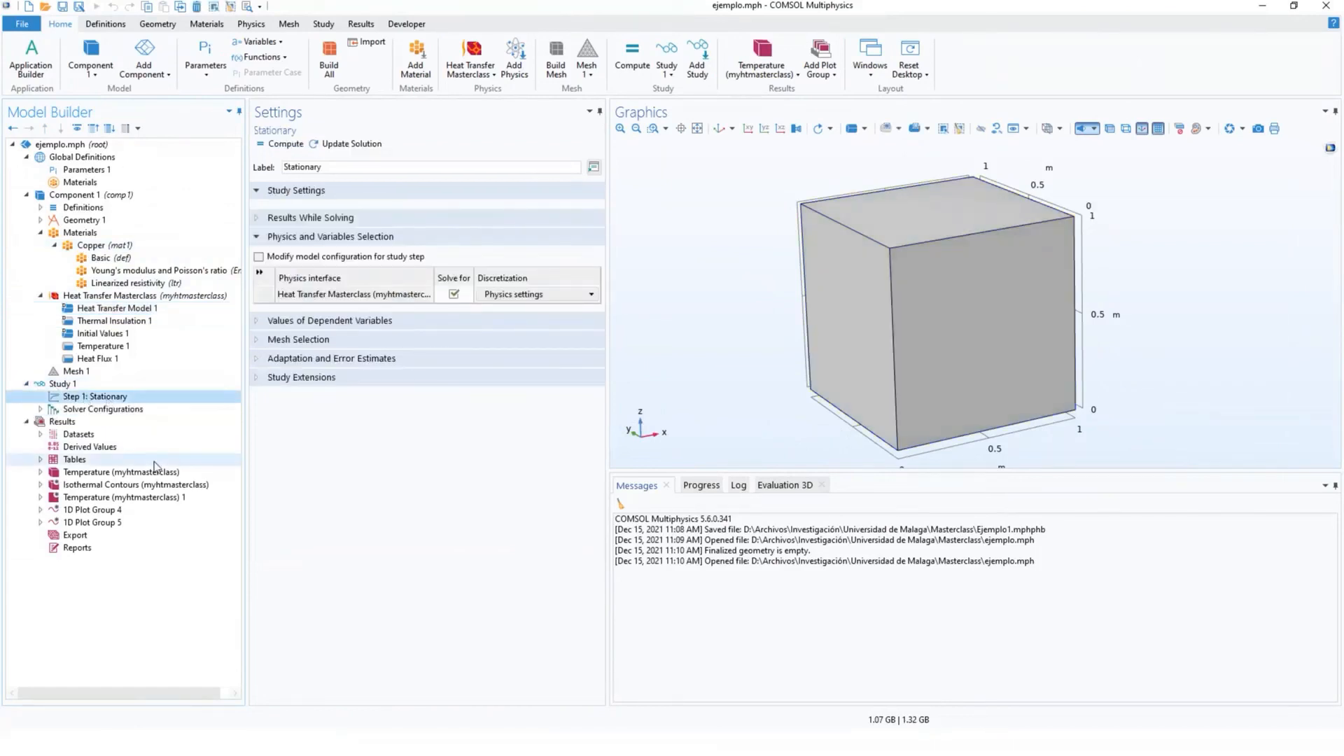
{"action": "left_click", "coordinate": [39, 471]}
{"action": "left_click", "coordinate": [168, 473]}
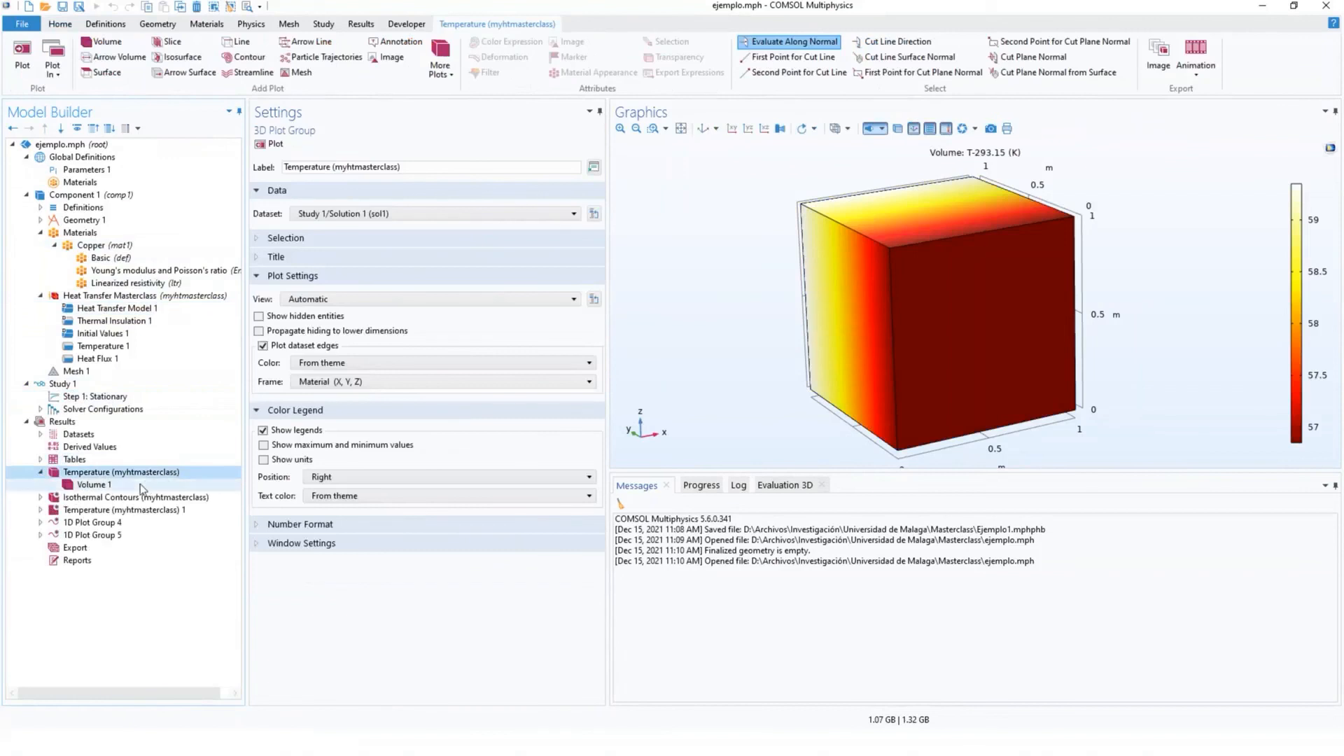
{"action": "left_click", "coordinate": [142, 486]}
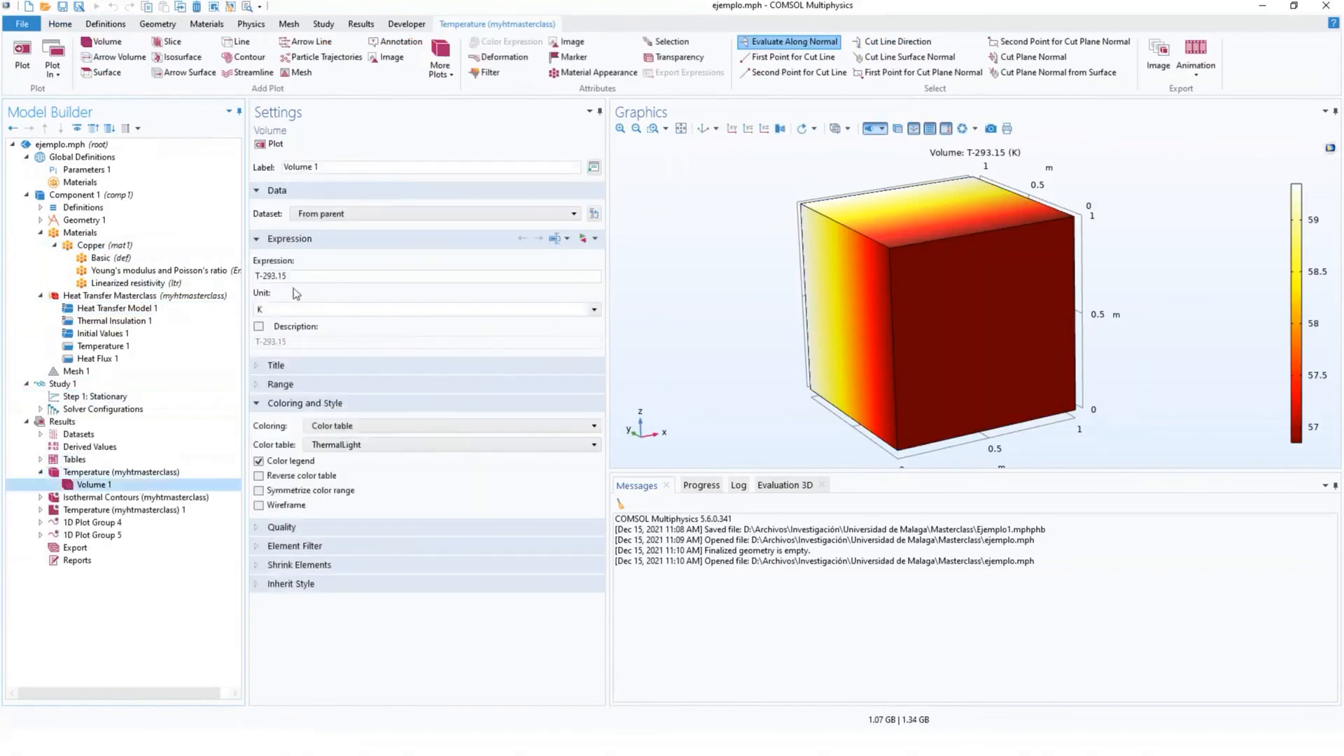
{"action": "left_click", "coordinate": [321, 275]}
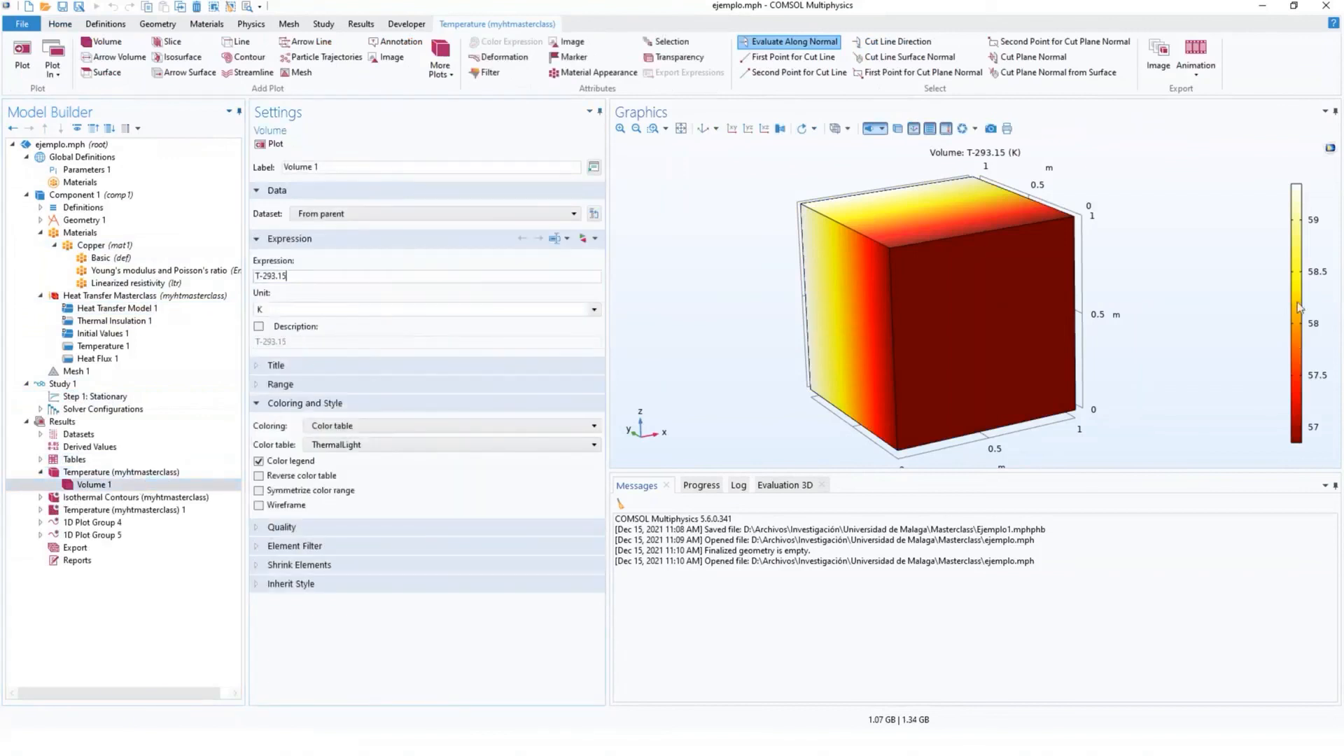
{"action": "left_click_drag", "start_coordinate": [938, 341], "coordinate": [882, 371]}
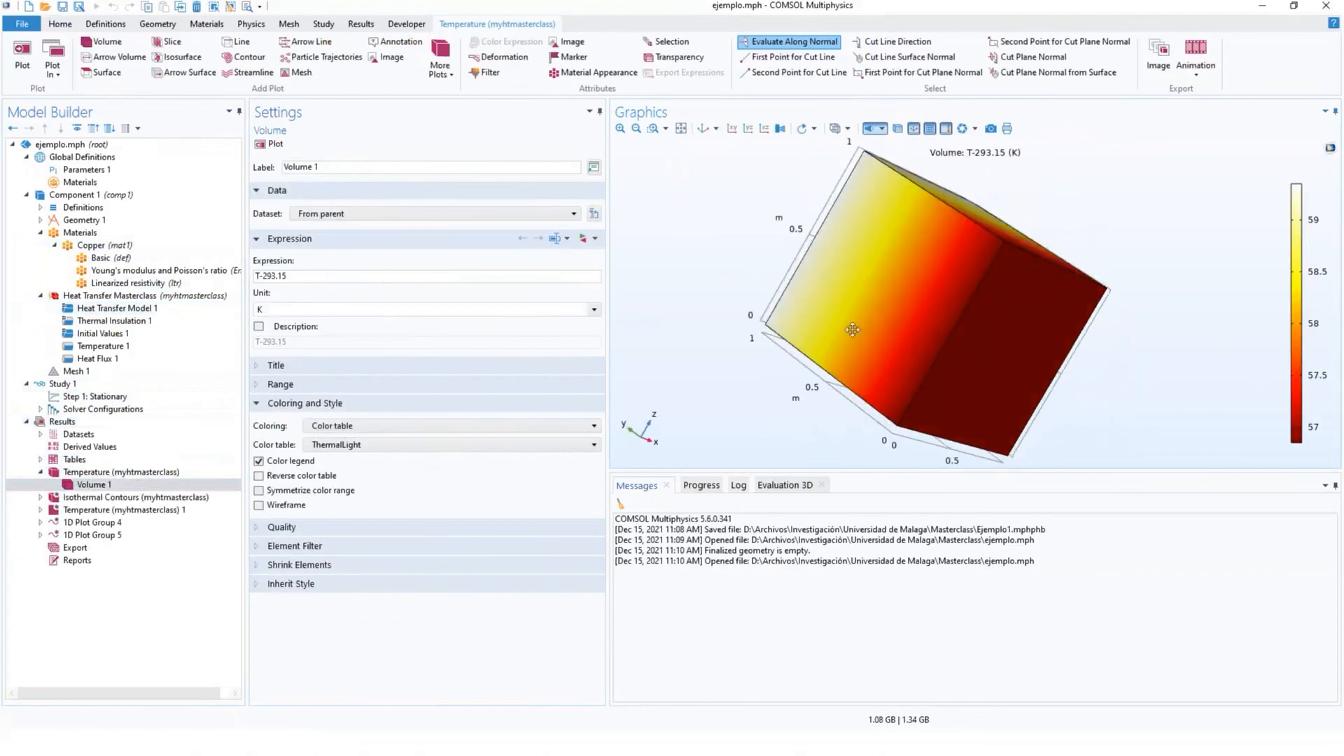
{"action": "left_click_drag", "start_coordinate": [852, 329], "coordinate": [907, 376]}
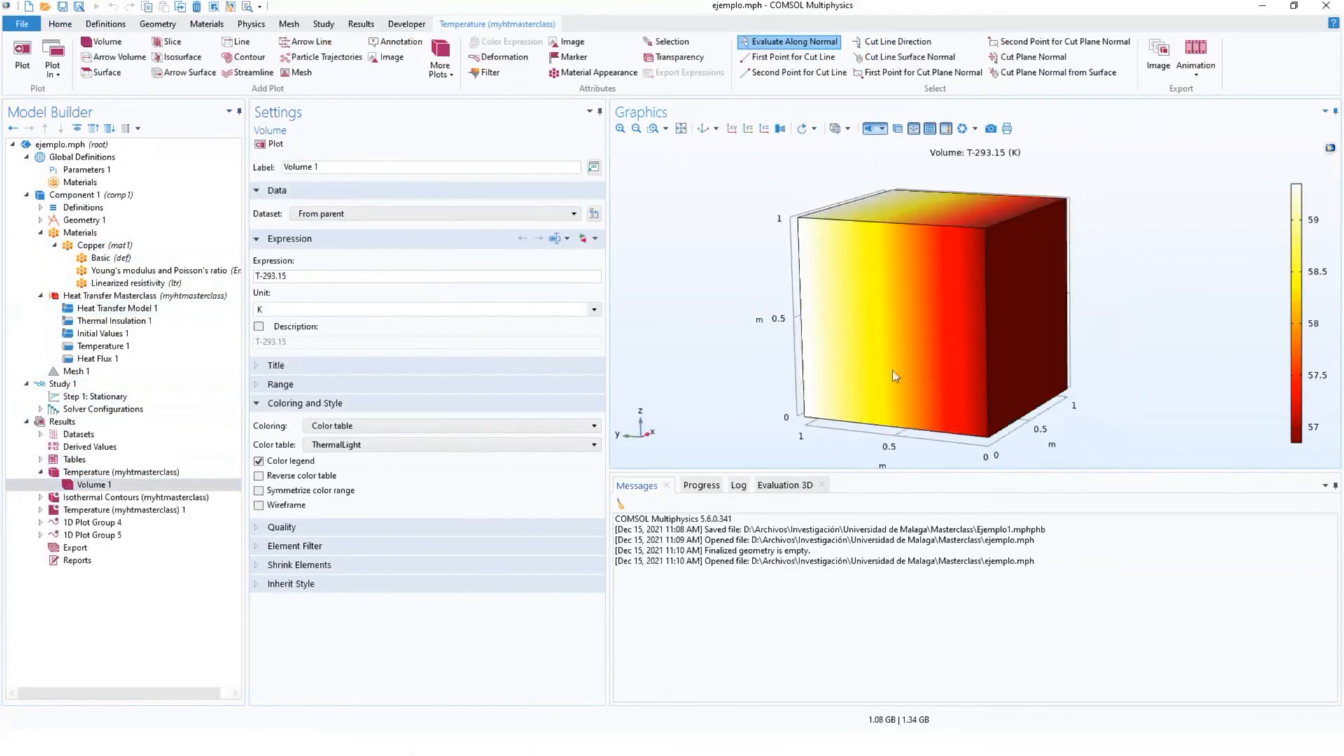